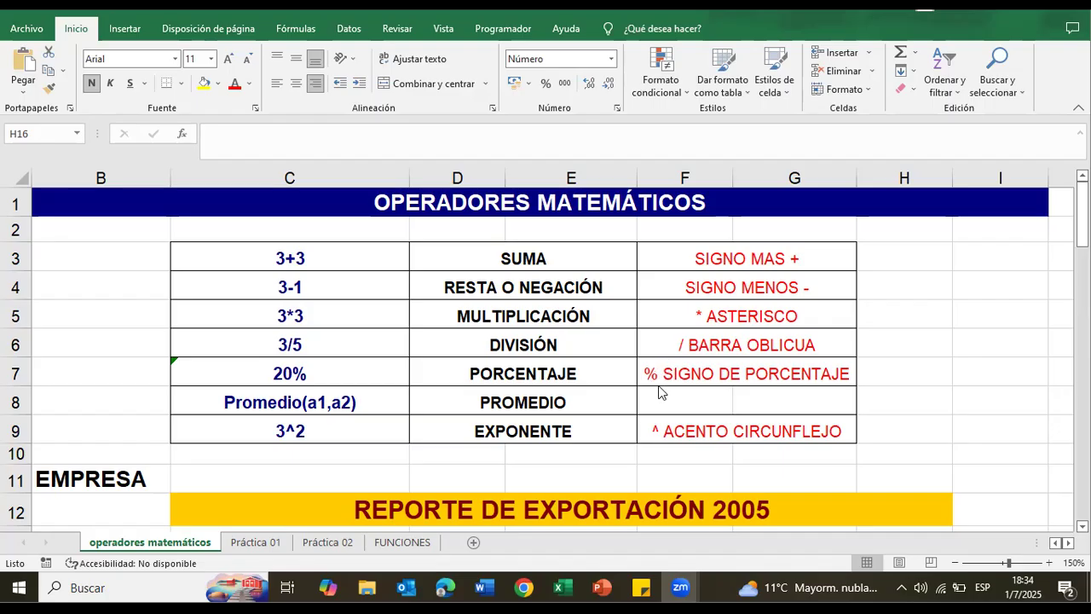
Step: Examine the mathematical operators table and the REPORTE DE EXPORTACIÓN 2005 table, including the ENERO row and the TOTAL column
scroll(694, 381, down, 1)
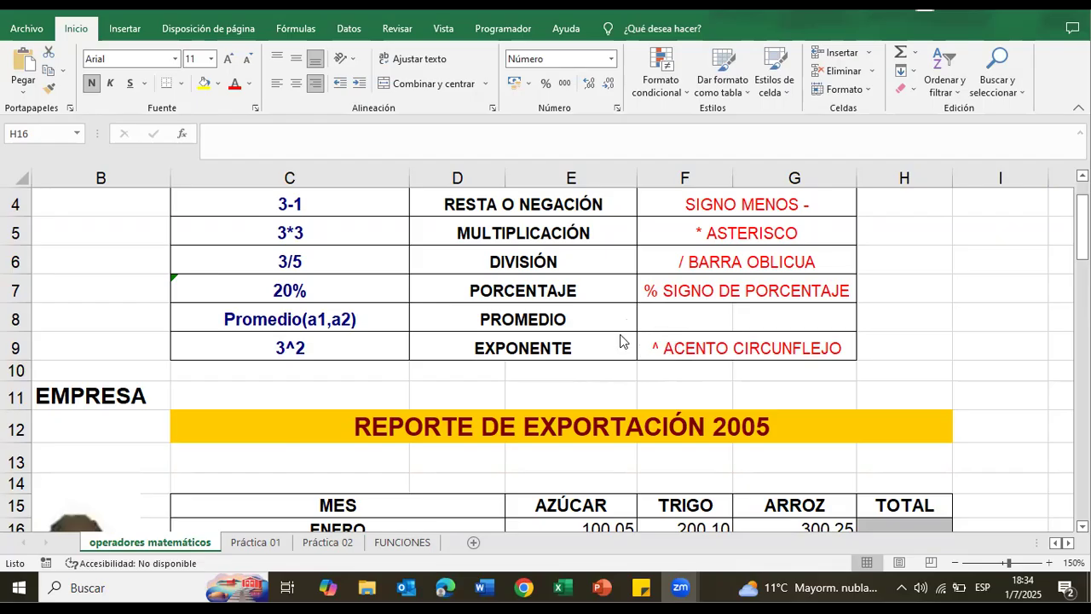
scroll(622, 341, down, 2)
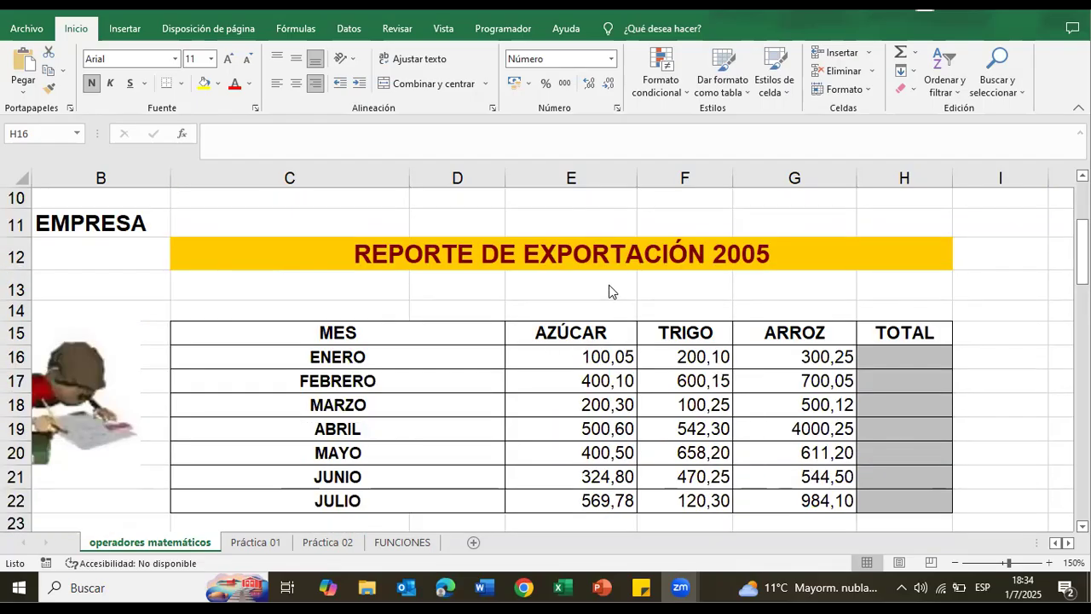
scroll(628, 256, down, 2)
scroll(639, 249, up, 2)
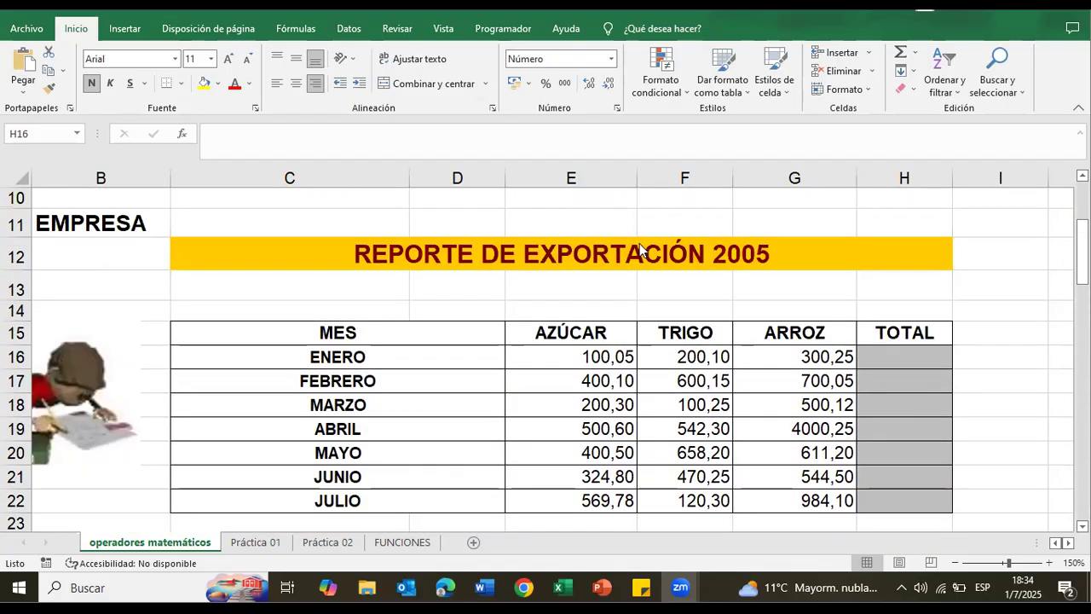
click(958, 569)
scroll(886, 310, down, 1)
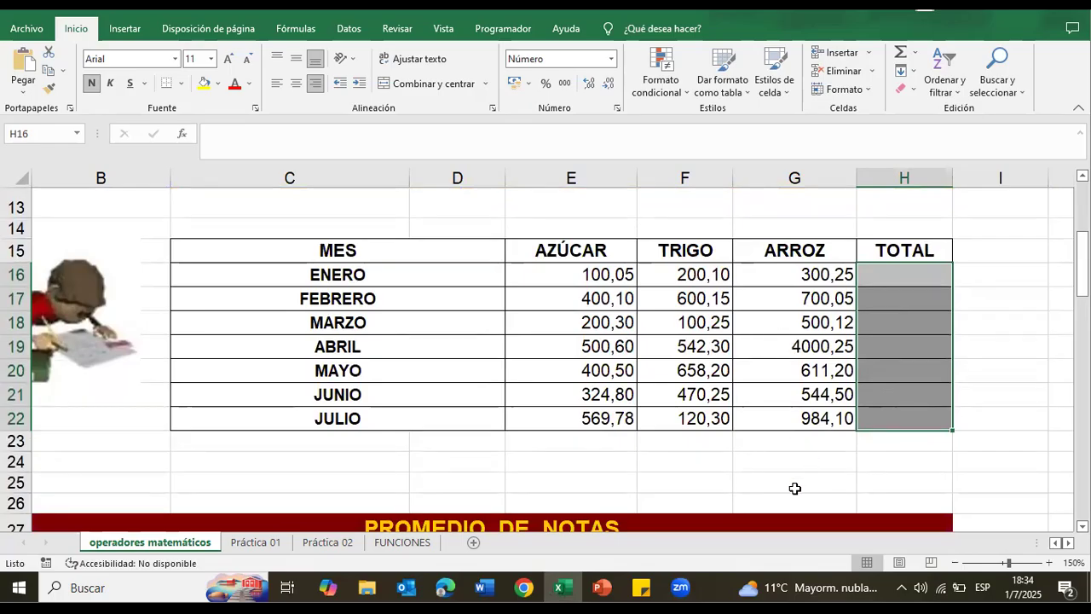
scroll(750, 393, down, 1)
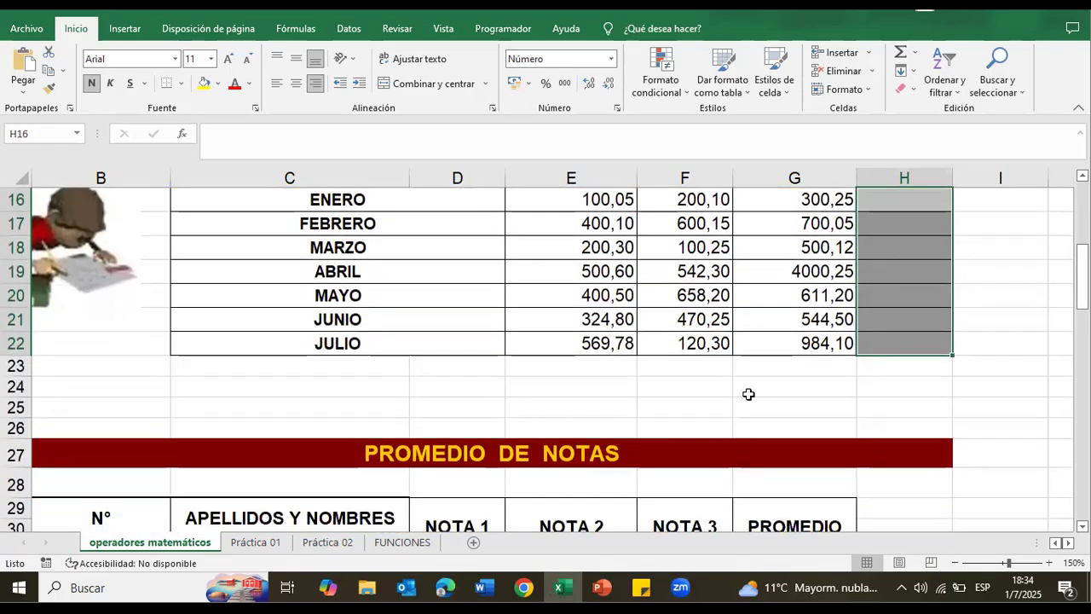
scroll(752, 390, up, 3)
scroll(757, 389, down, 2)
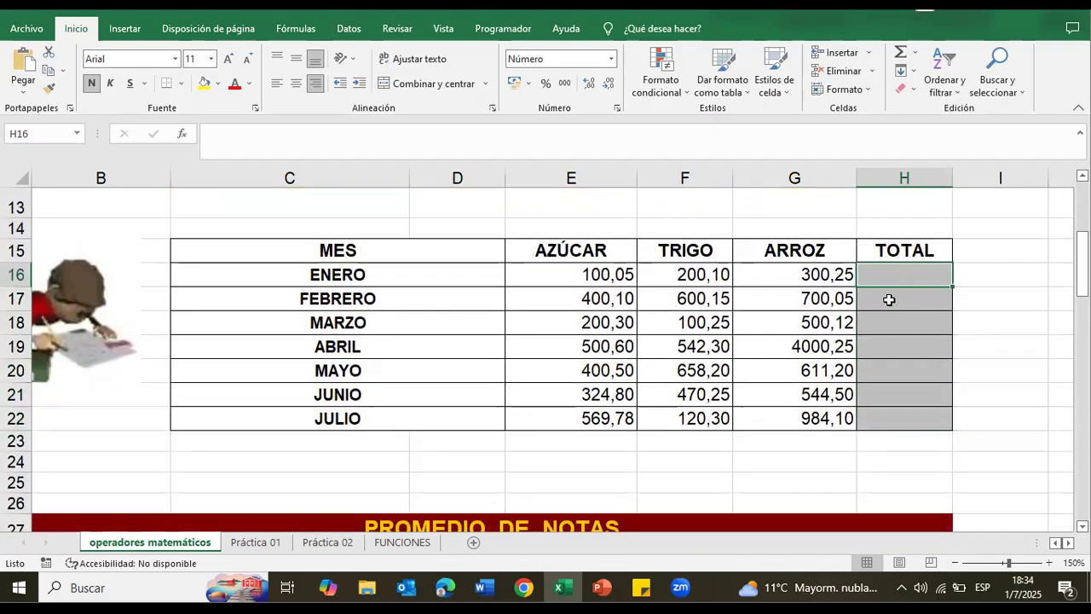
scroll(884, 308, up, 1)
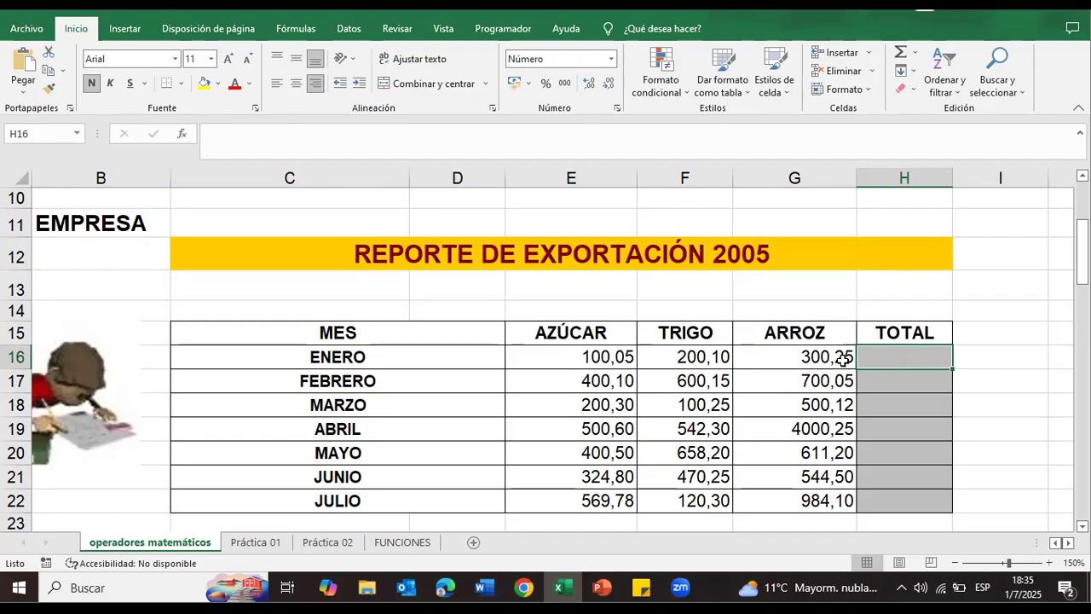
click(368, 359)
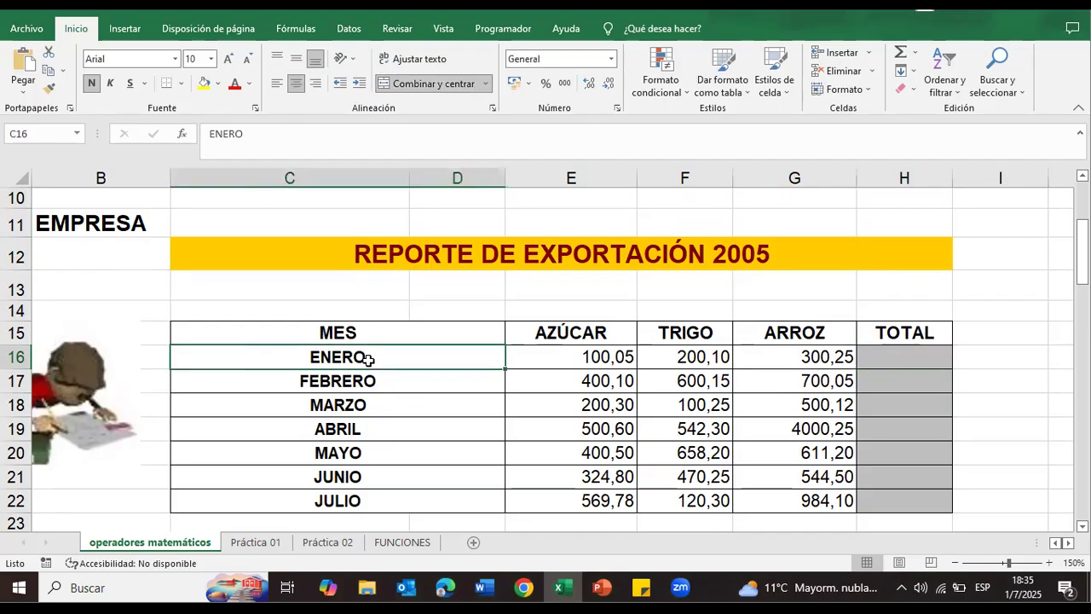
scroll(521, 397, down, 1)
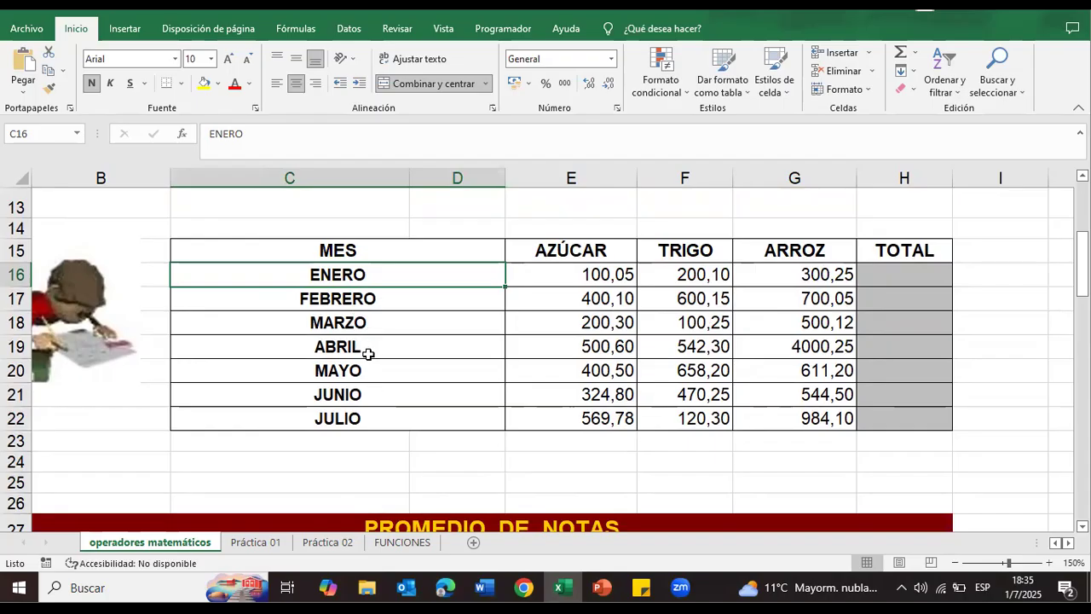
click(891, 282)
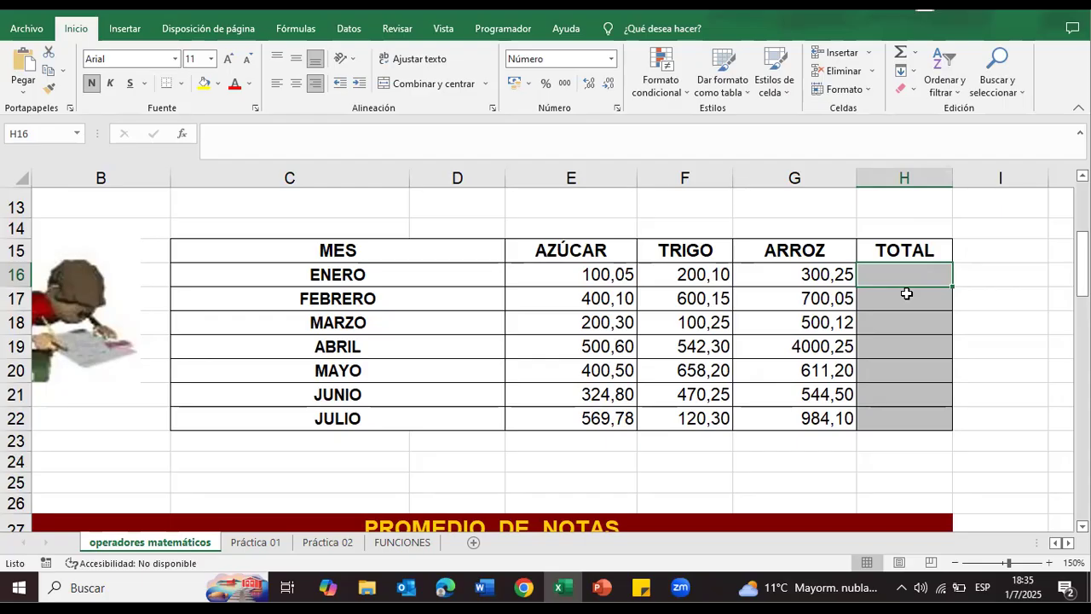
click(995, 294)
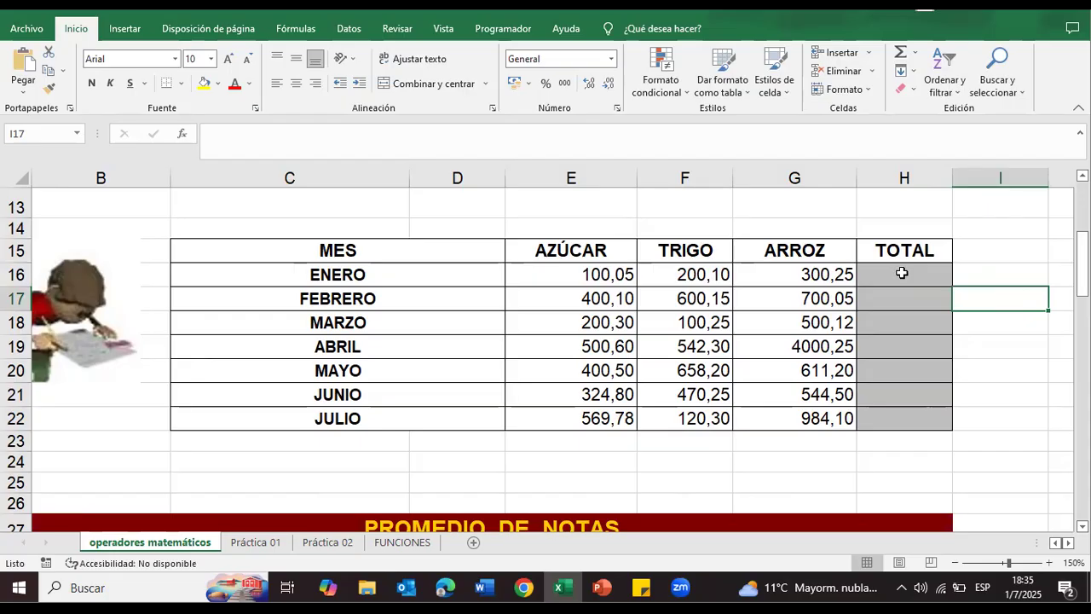
Step: Try a test entry of ? in the ENERO TOTAL cell H16, check the available keyboard layouts, and erase the entry
click(902, 273)
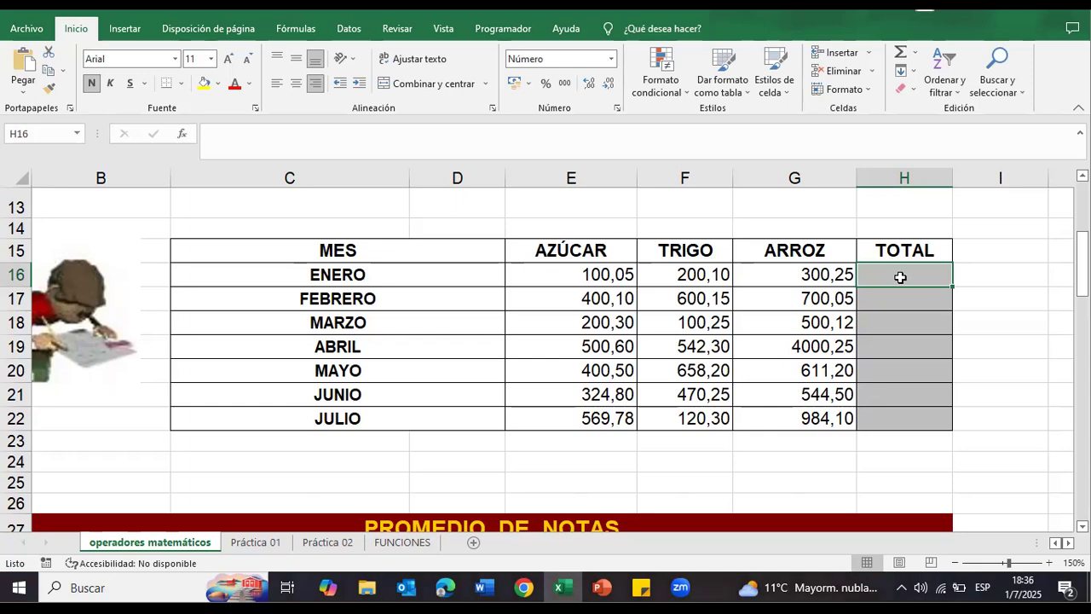
text(?)
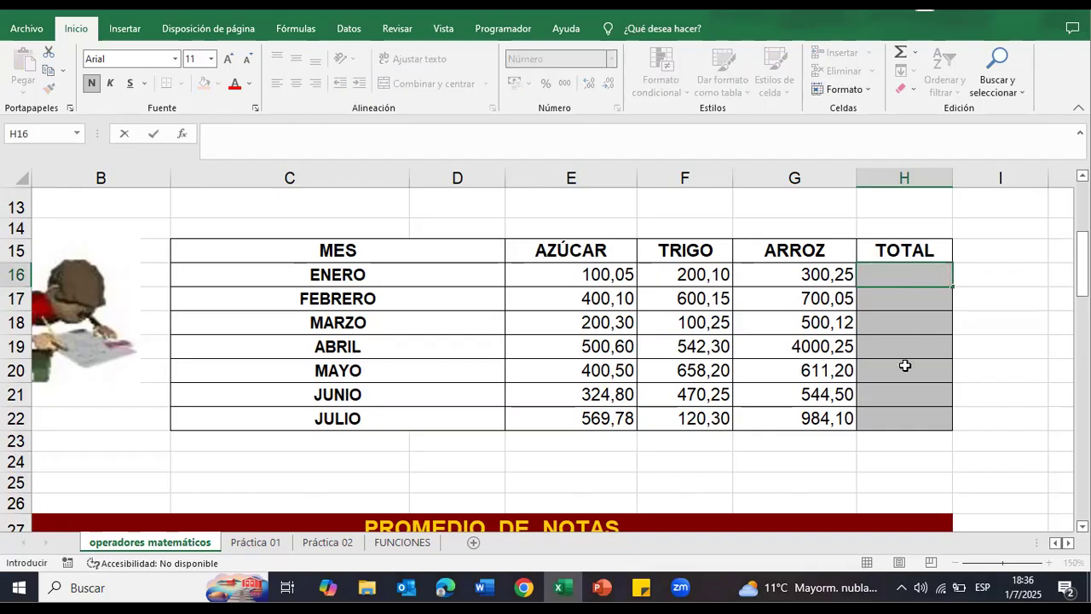
click(983, 588)
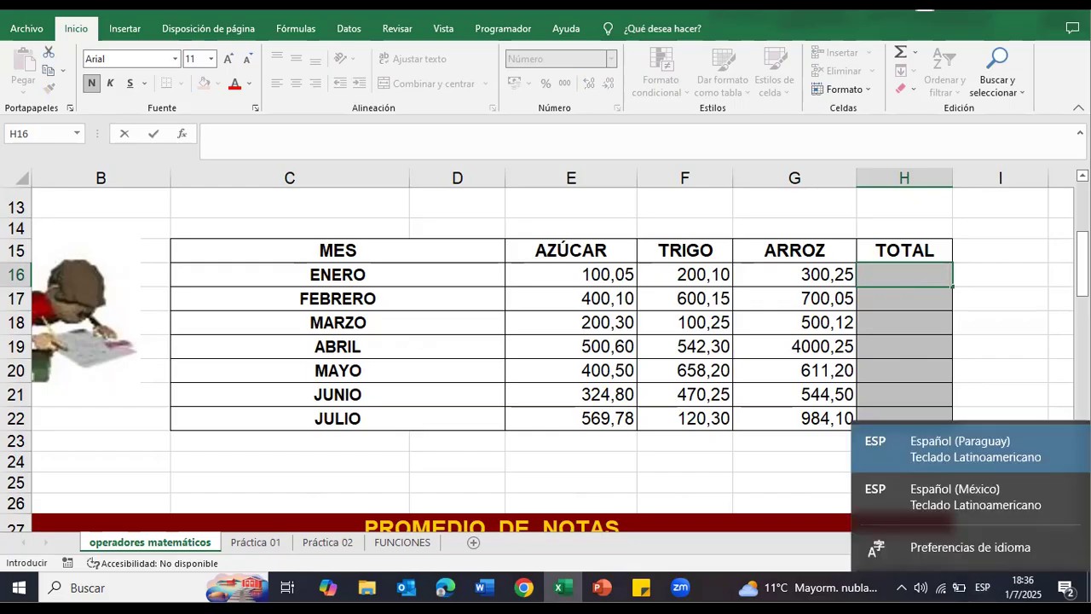
click(914, 277)
click(913, 303)
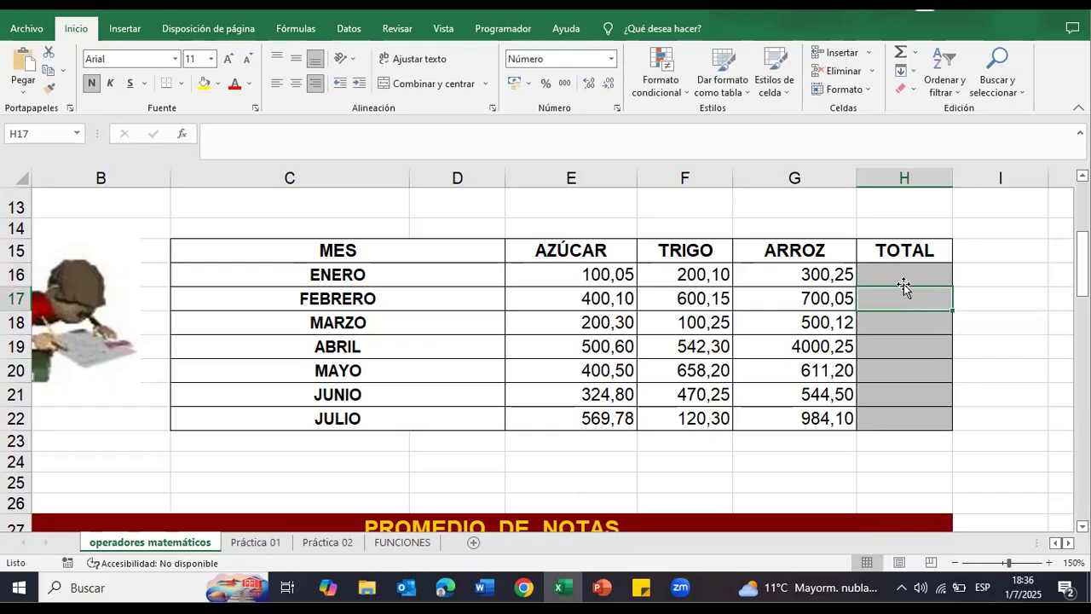
click(904, 275)
text(?)
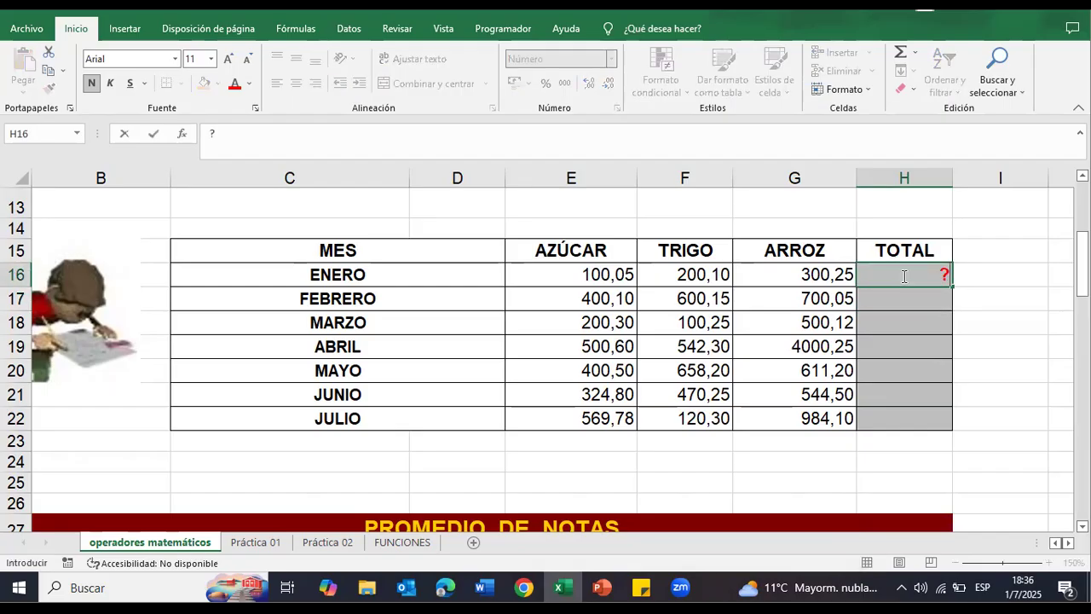
key(BackSpace)
key(BackSpace)
Step: Open the Windows language preferences and examine the keyboard settings, including the default input method choices
click(982, 587)
click(986, 562)
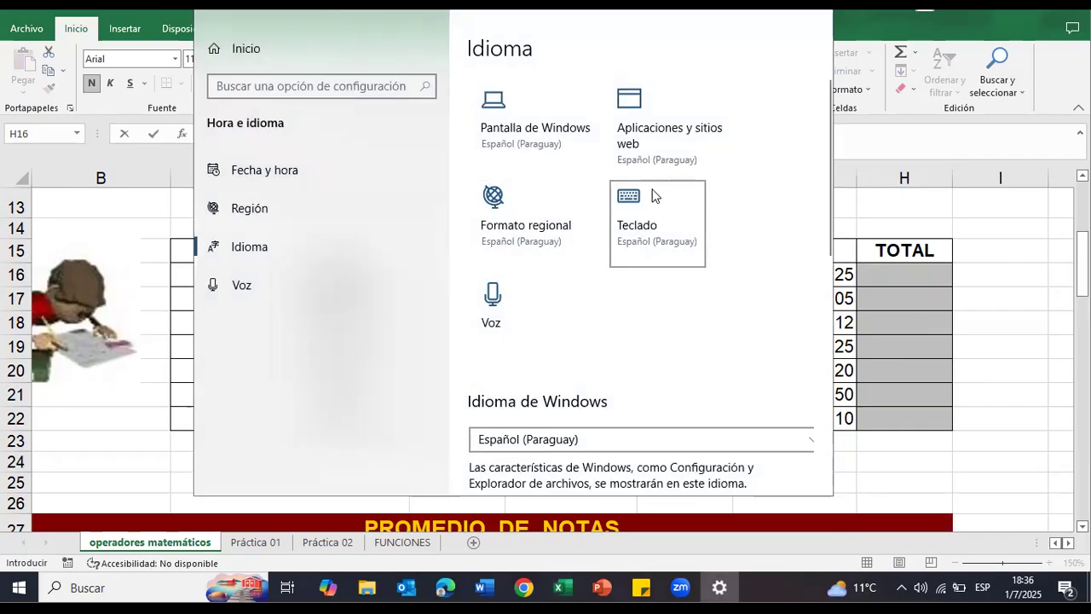
click(640, 212)
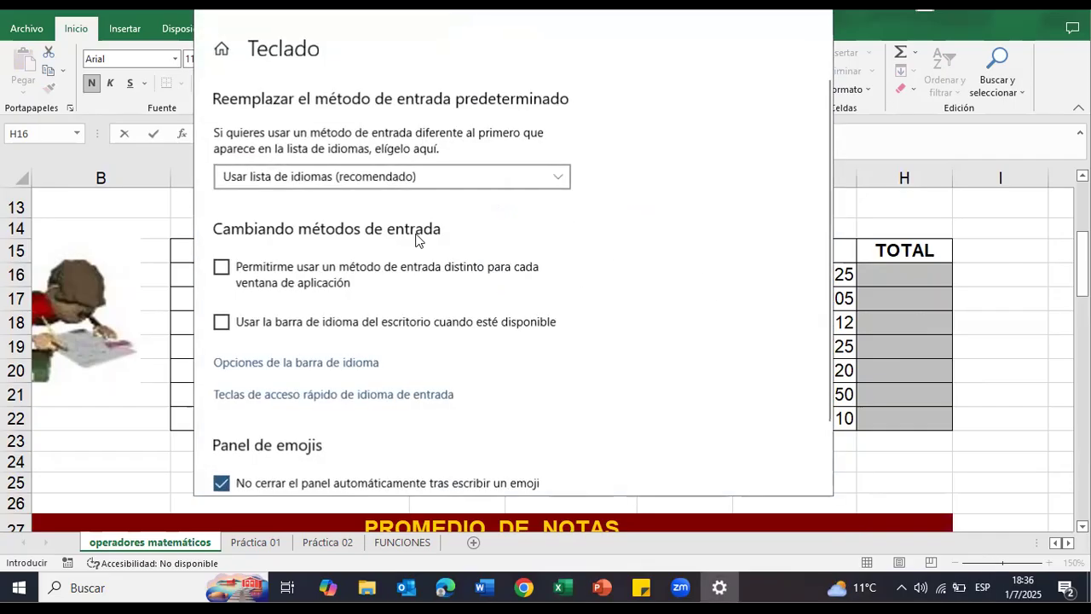
click(415, 176)
click(416, 176)
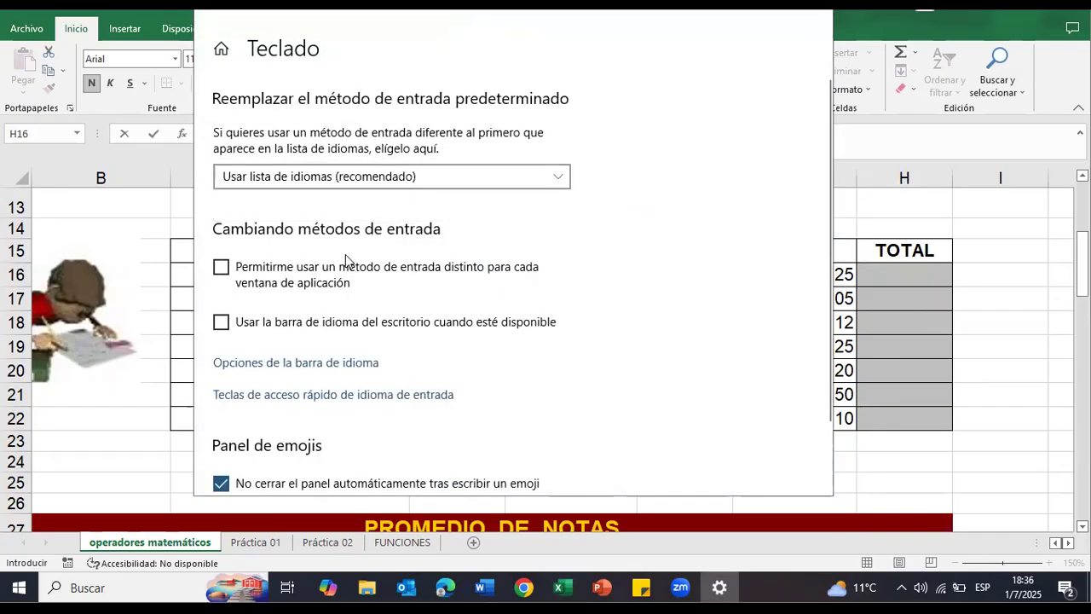
scroll(350, 358, down, 2)
scroll(352, 353, up, 2)
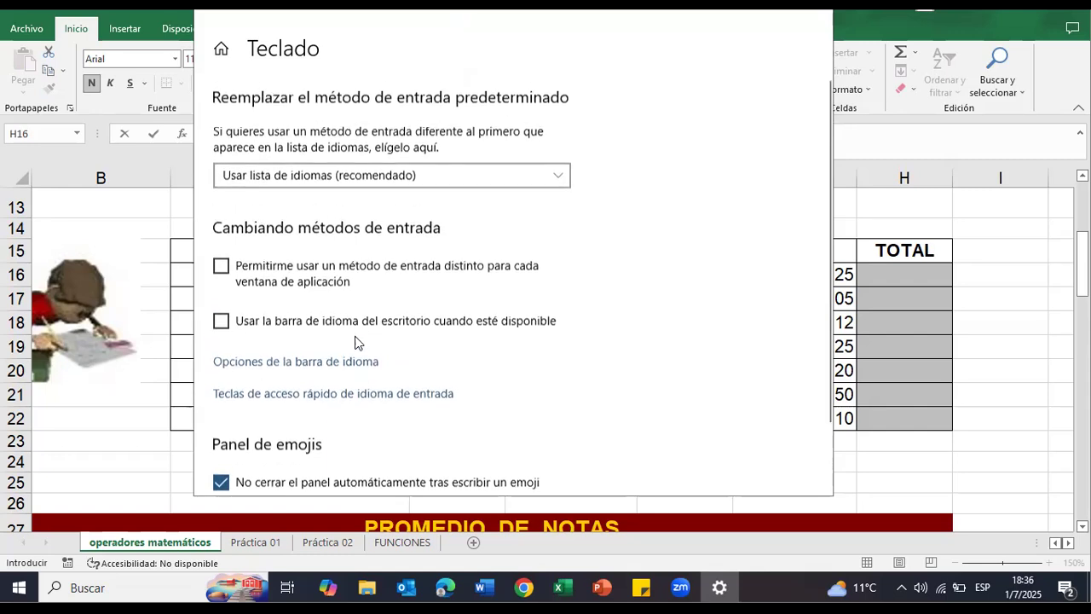
click(375, 176)
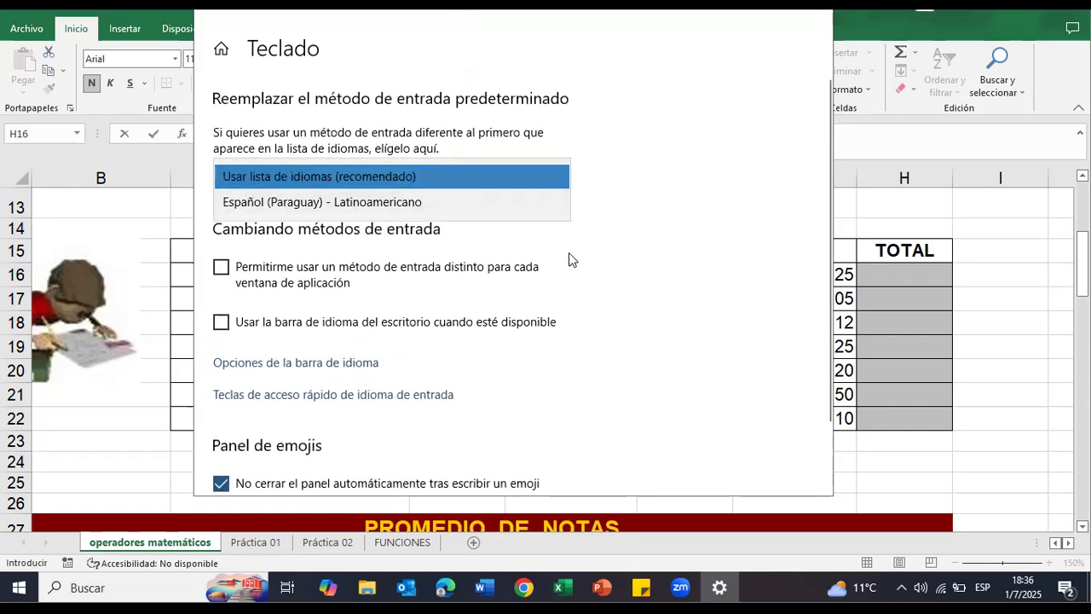
click(601, 232)
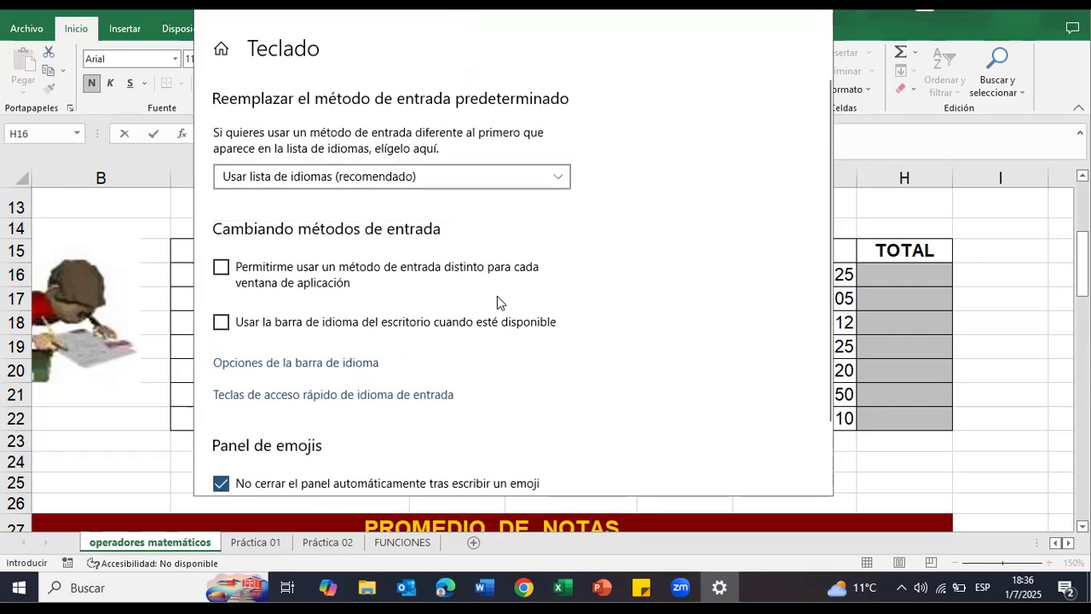
Step: Try enabling a key sequence for Español (Paraguay) - Latinoamericano in the language bar options, cancel it, and close the Windows settings
click(375, 363)
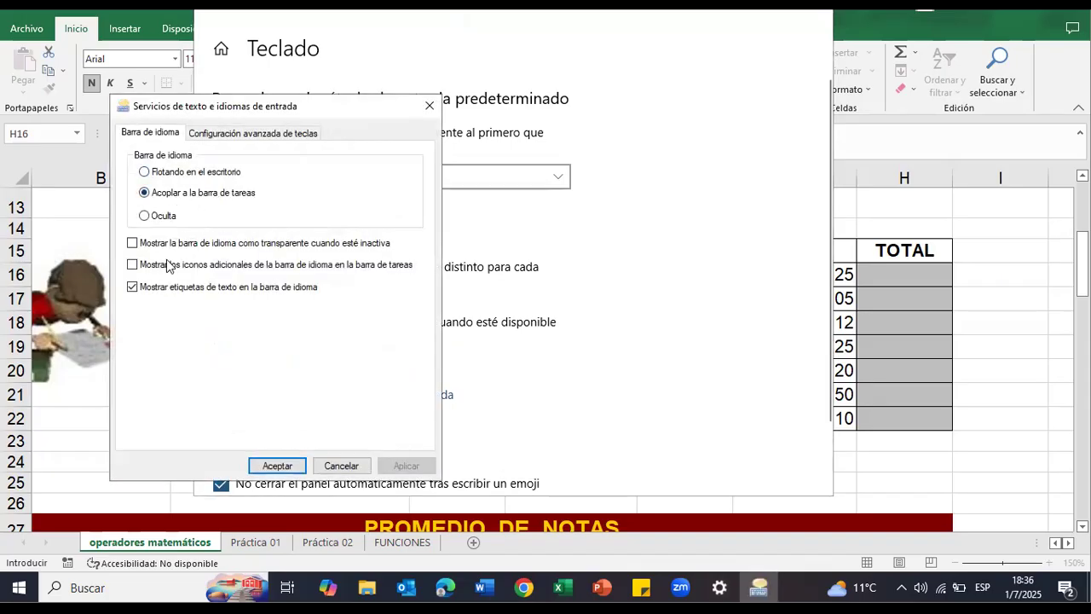
click(210, 134)
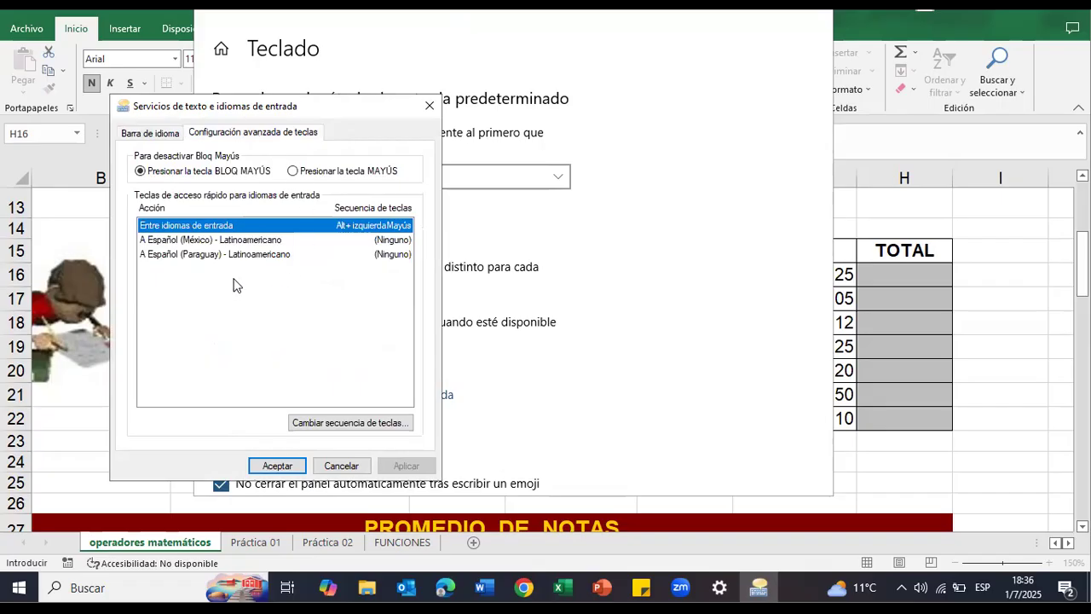
key(Down)
key(Down)
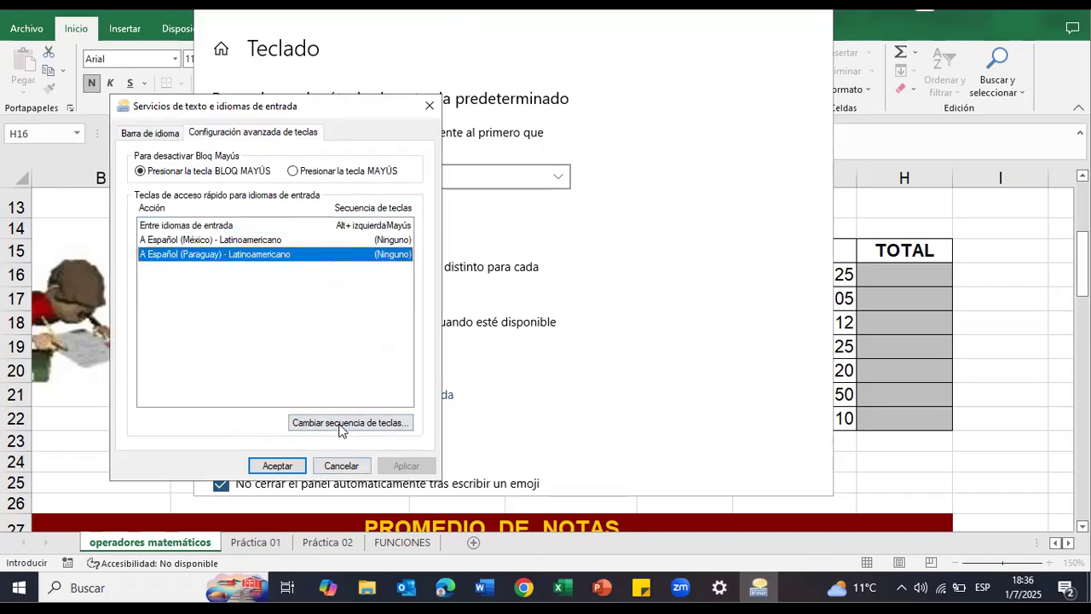
click(348, 423)
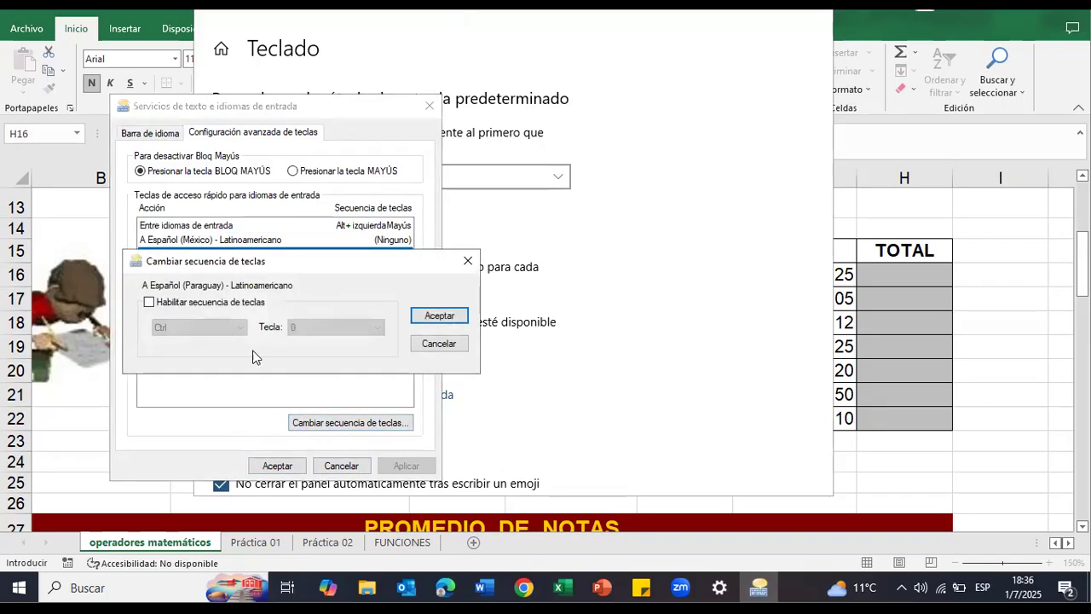
click(187, 306)
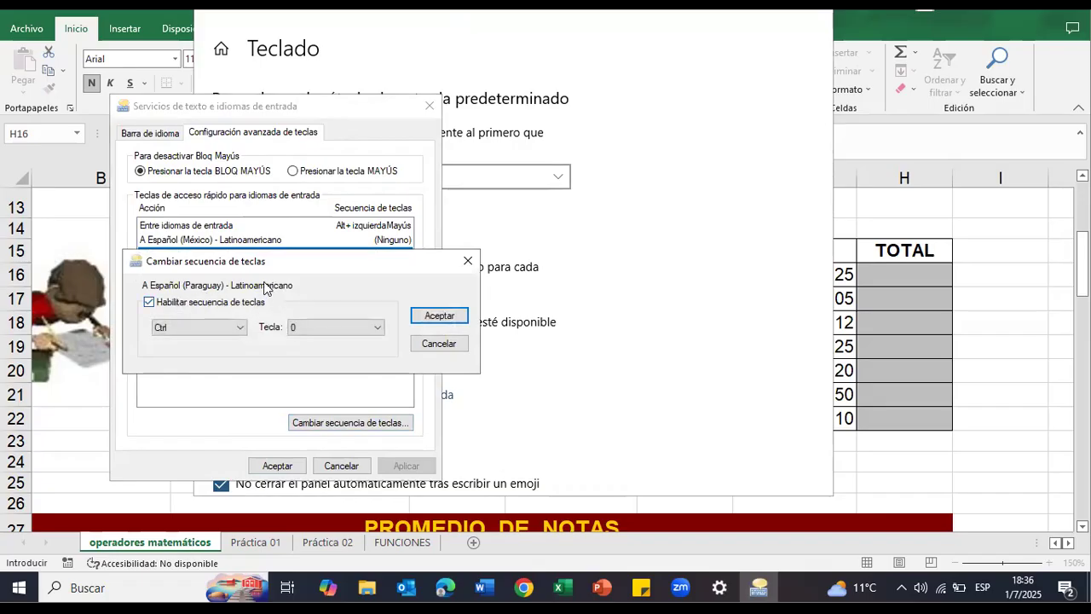
click(438, 344)
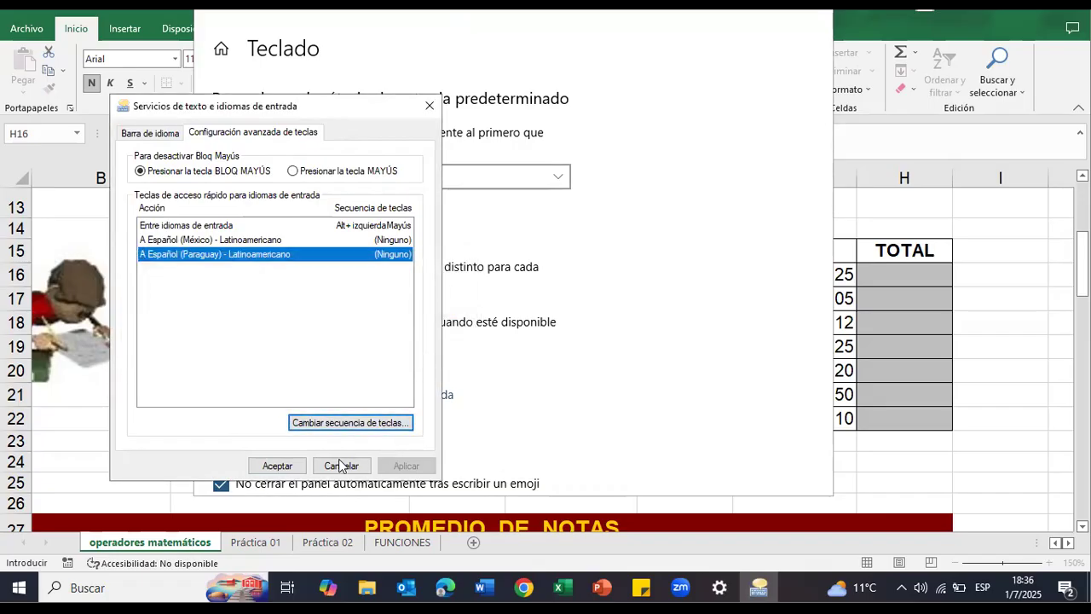
click(337, 465)
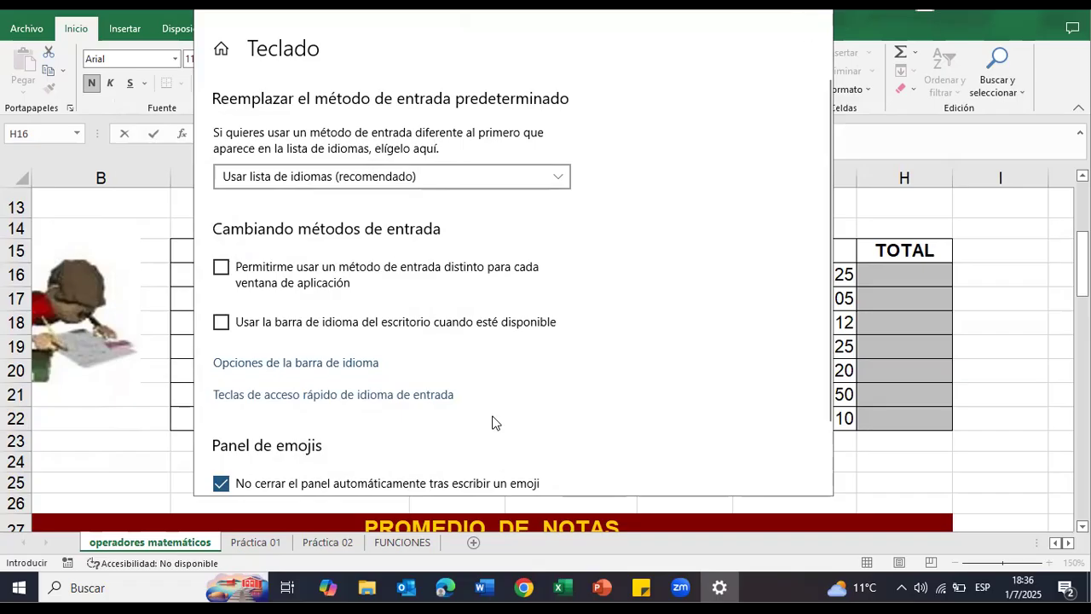
click(823, 18)
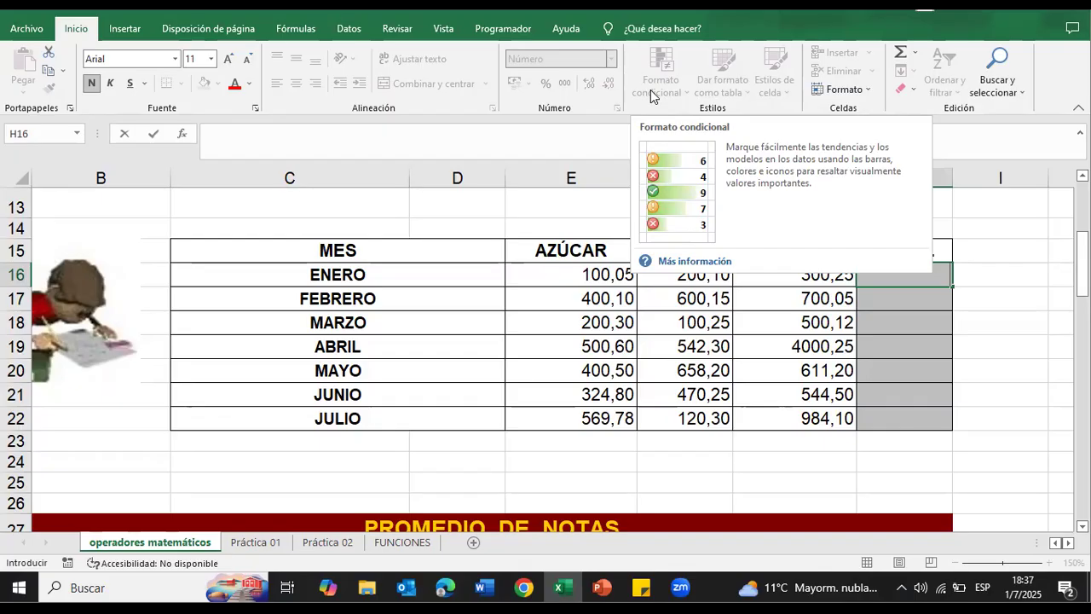
Step: Enter the test characters || in cell I16 and clear the cell
key(Right)
key(F2)
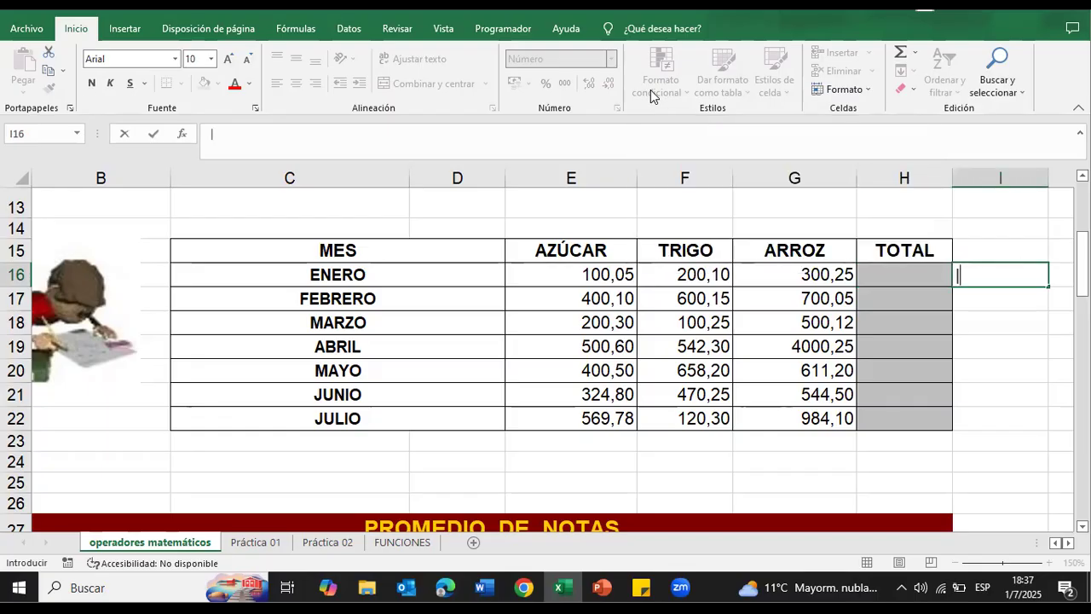
key(Right)
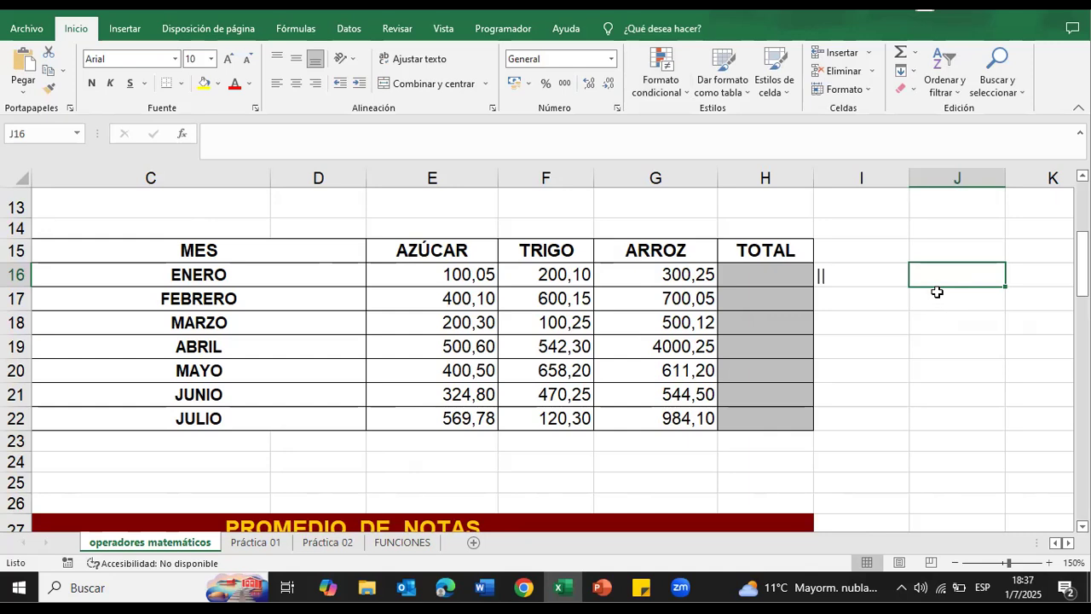
click(868, 279)
Step: Test the ? and ¿ characters in the ENERO TOTAL cell H16, erasing each one
click(743, 271)
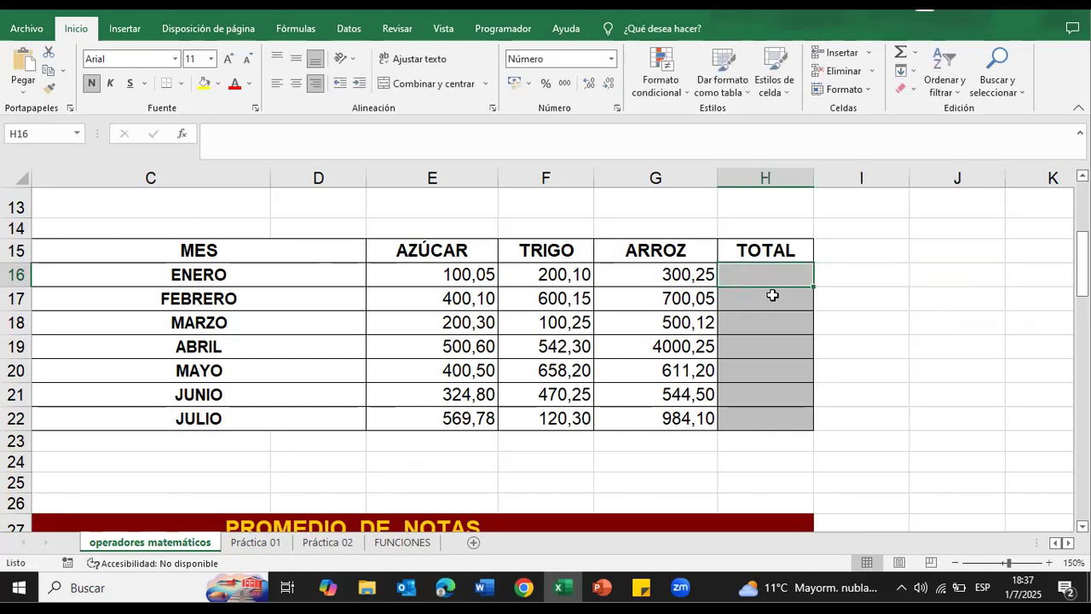
text(?)
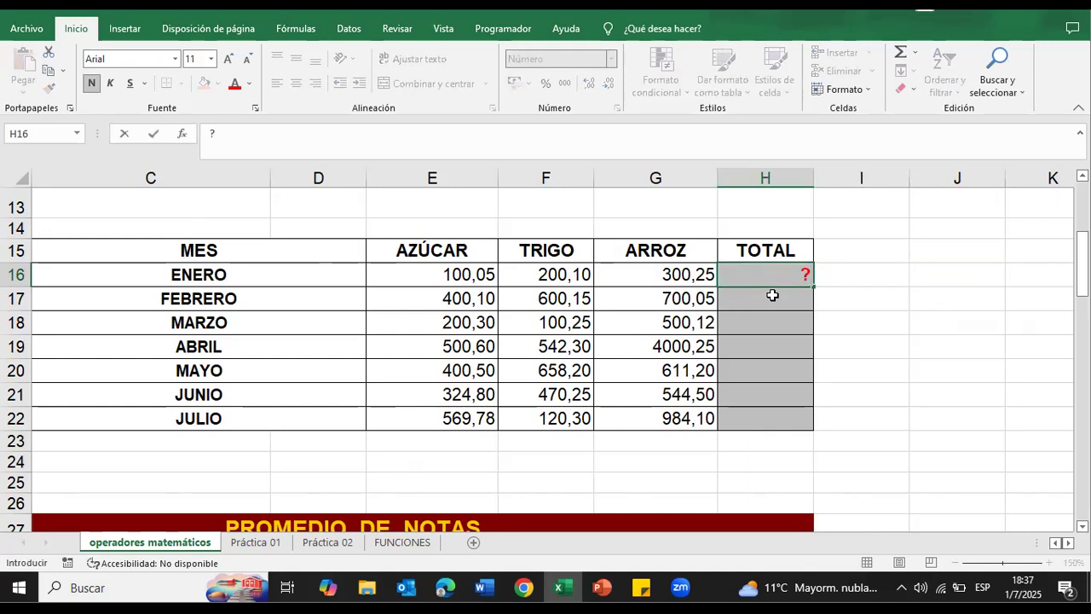
key(BackSpace)
text(¿)
key(BackSpace)
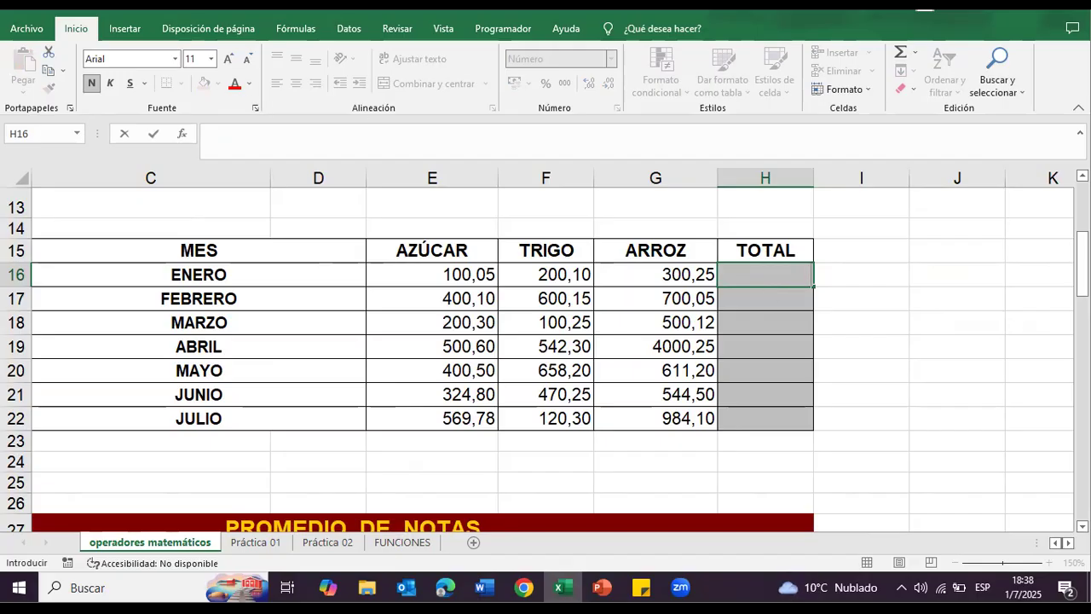
Step: Switch the keyboard input to Español (México) - Latinoamericano and return to the ENERO TOTAL cell H16
click(983, 584)
click(974, 503)
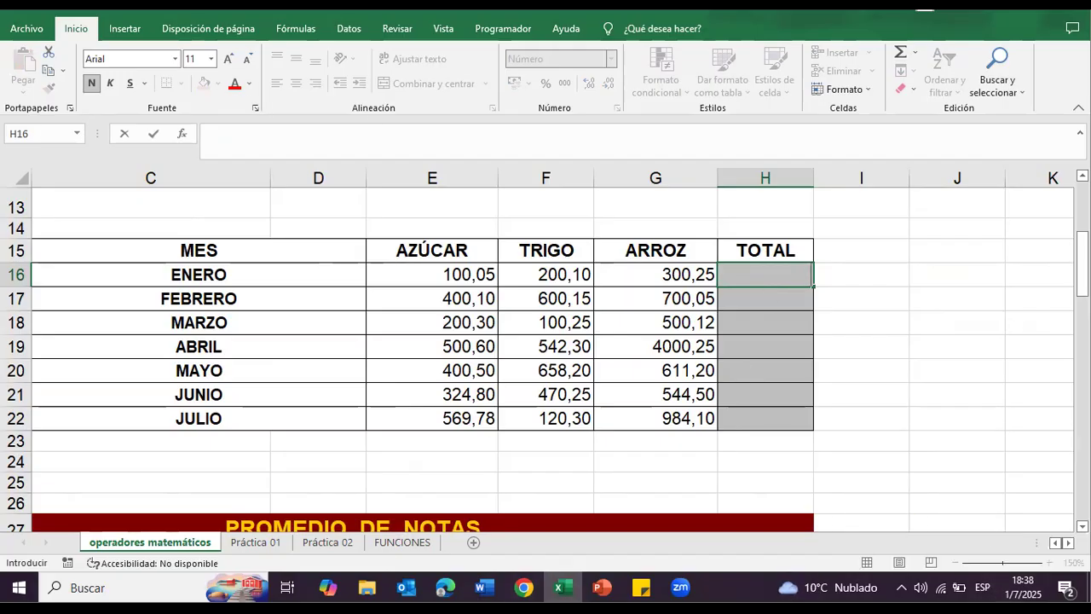
click(846, 329)
click(787, 278)
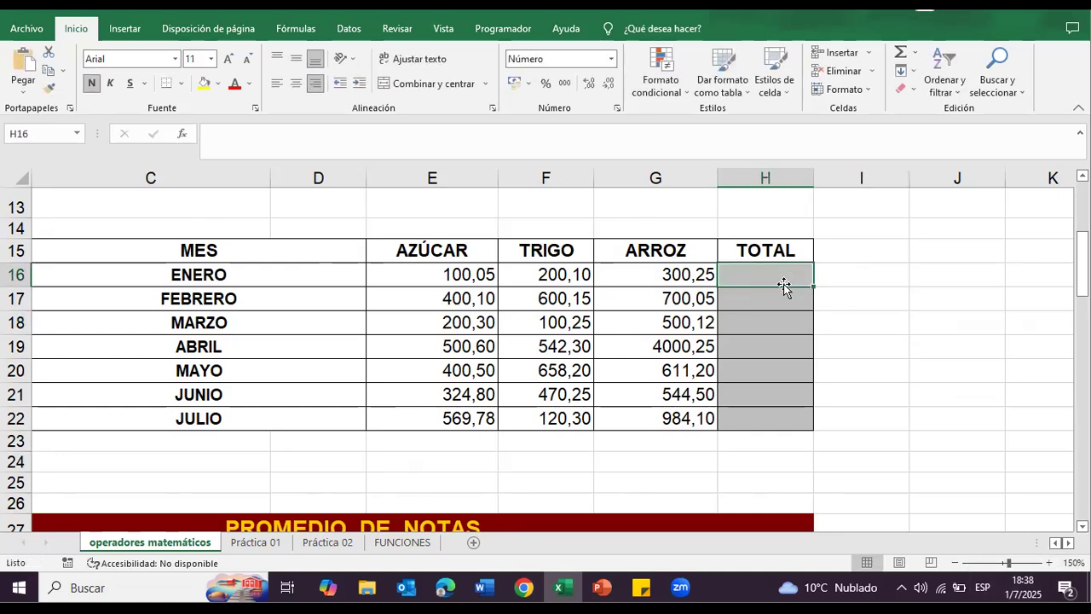
Step: Test the ? and / characters in the ENERO TOTAL cell H16 and clear the cell
text(?)
key(BackSpace)
text(/)
key(BackSpace)
text(/)
click(783, 287)
scroll(783, 287, up, 4)
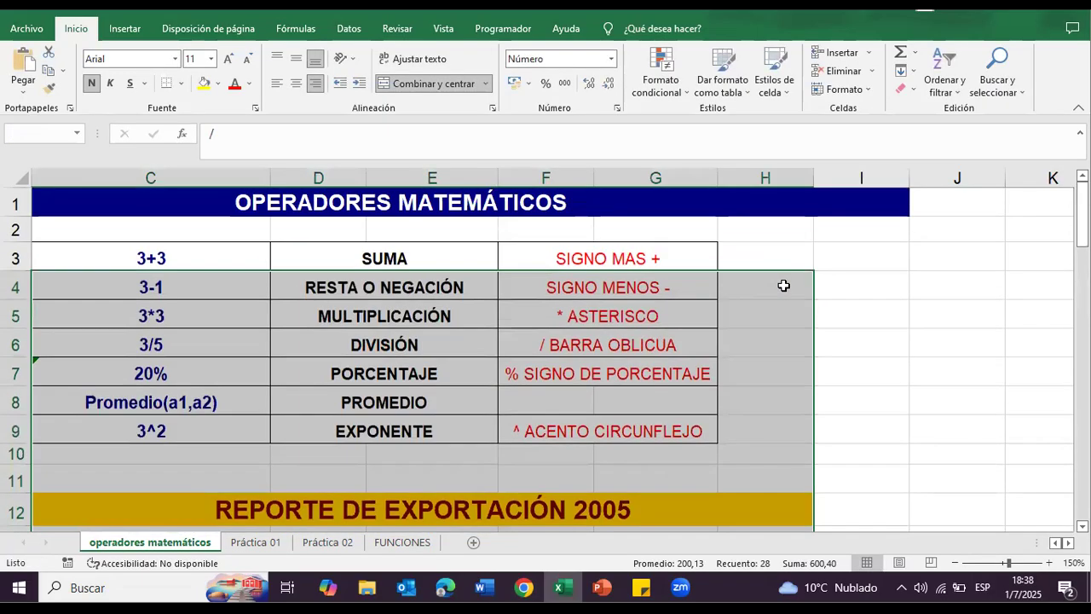
scroll(713, 297, down, 7)
scroll(802, 378, up, 2)
click(778, 258)
scroll(807, 281, up, 2)
click(796, 351)
key(Delete)
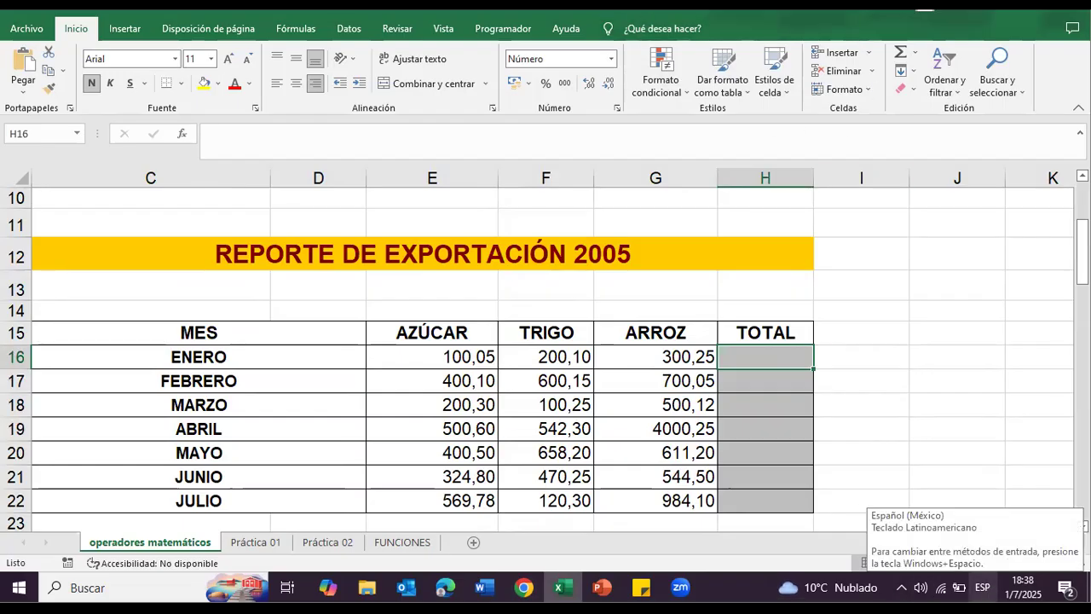
right_click(980, 588)
click(940, 588)
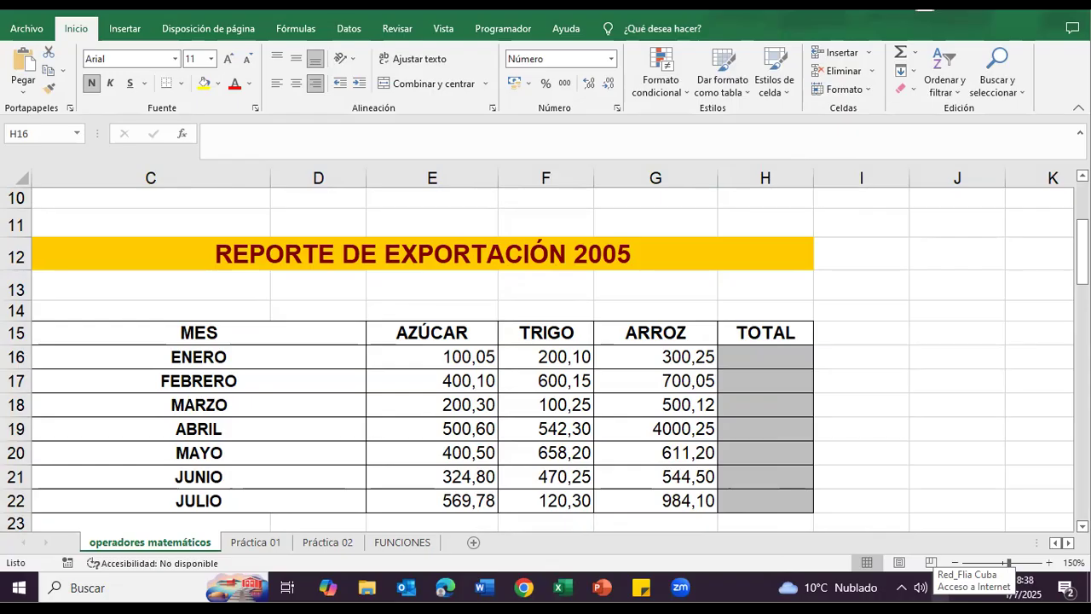
Step: Calculate the ENERO total in cell H16 by adding the three products with the formula =E16+F16+G16
click(796, 357)
text(=)
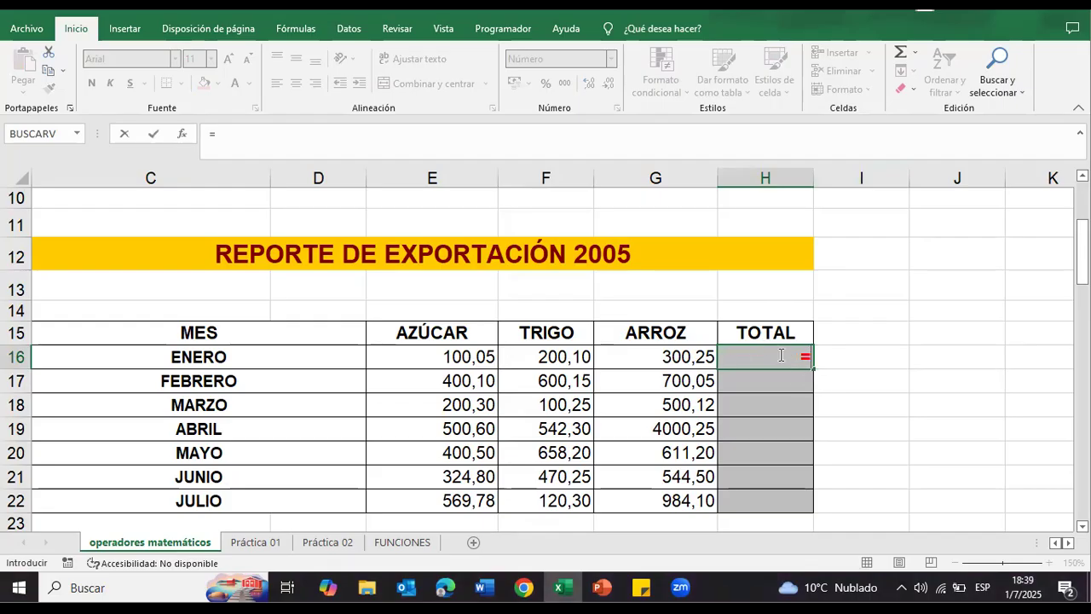
click(451, 357)
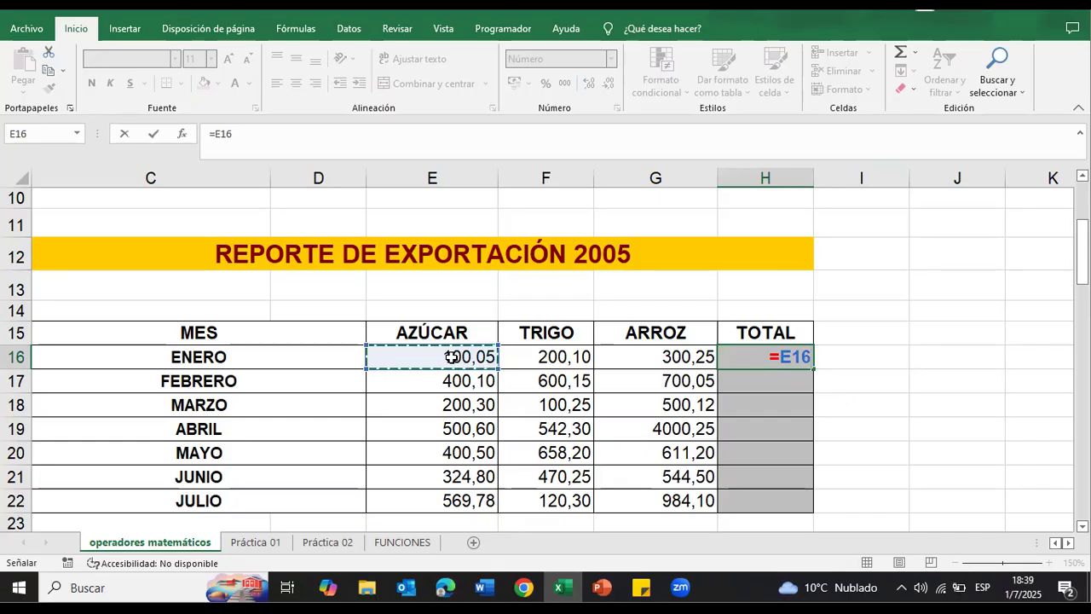
text(+)
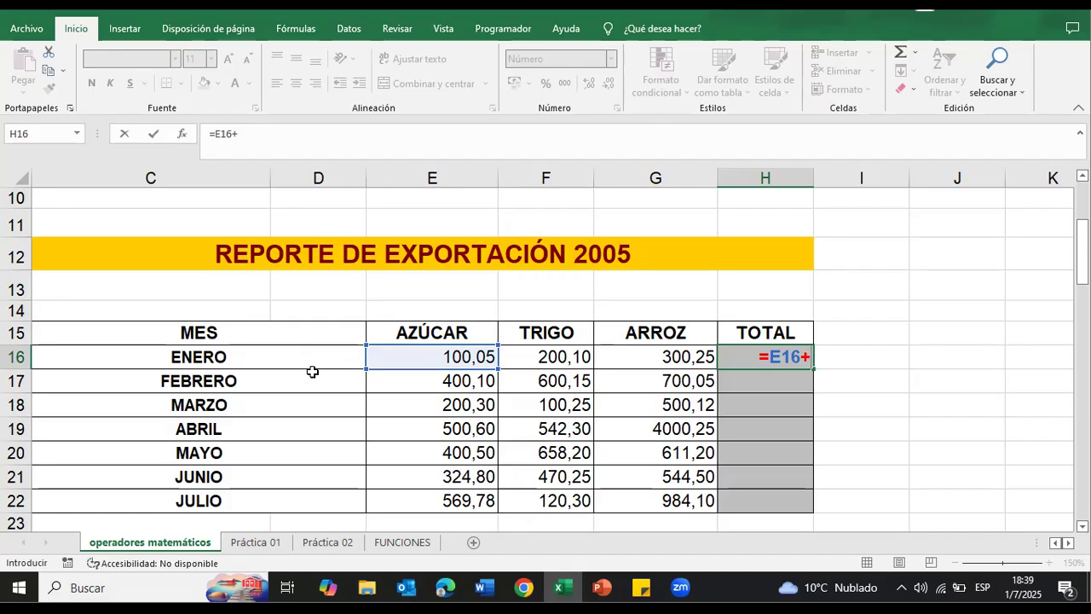
click(547, 353)
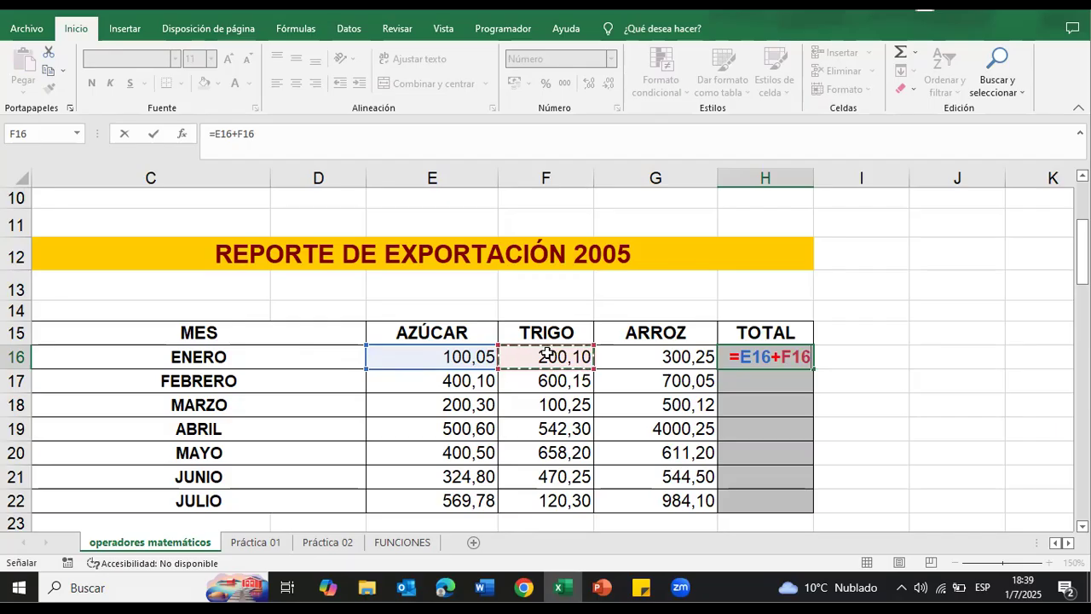
text(+)
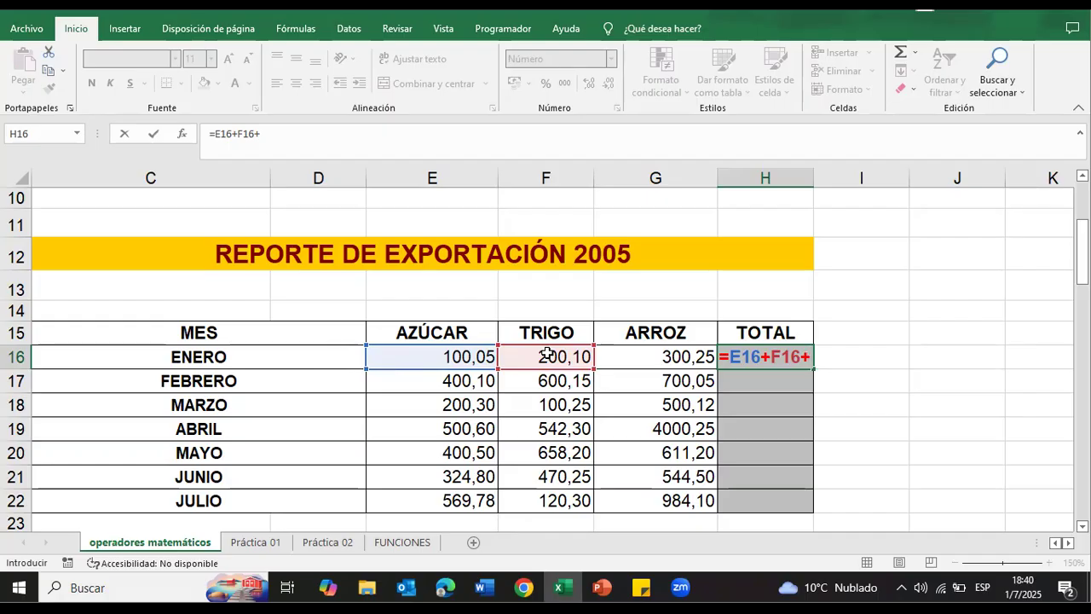
click(690, 357)
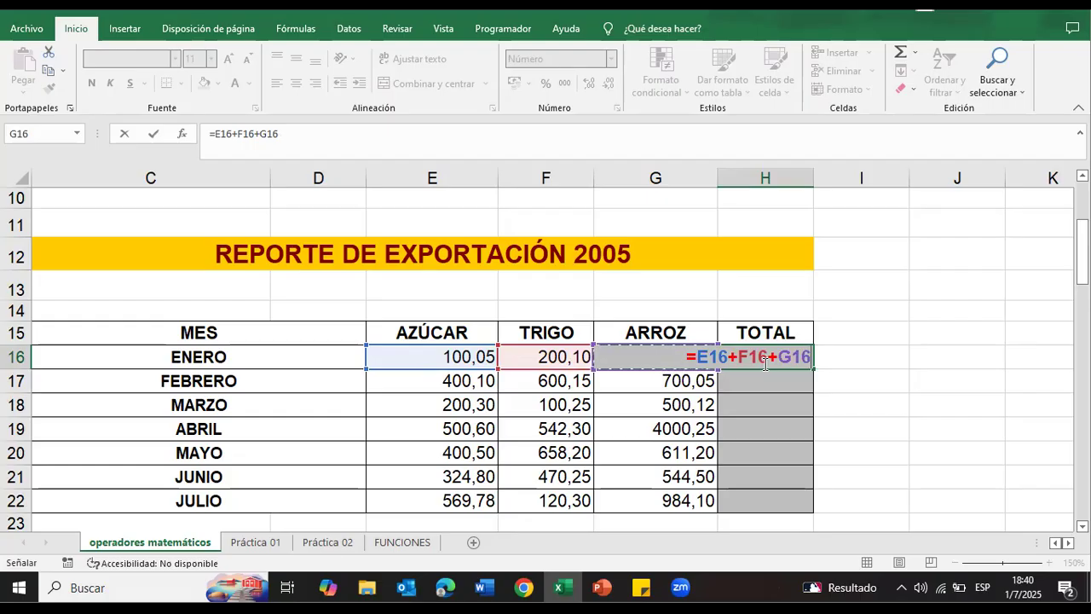
key(Return)
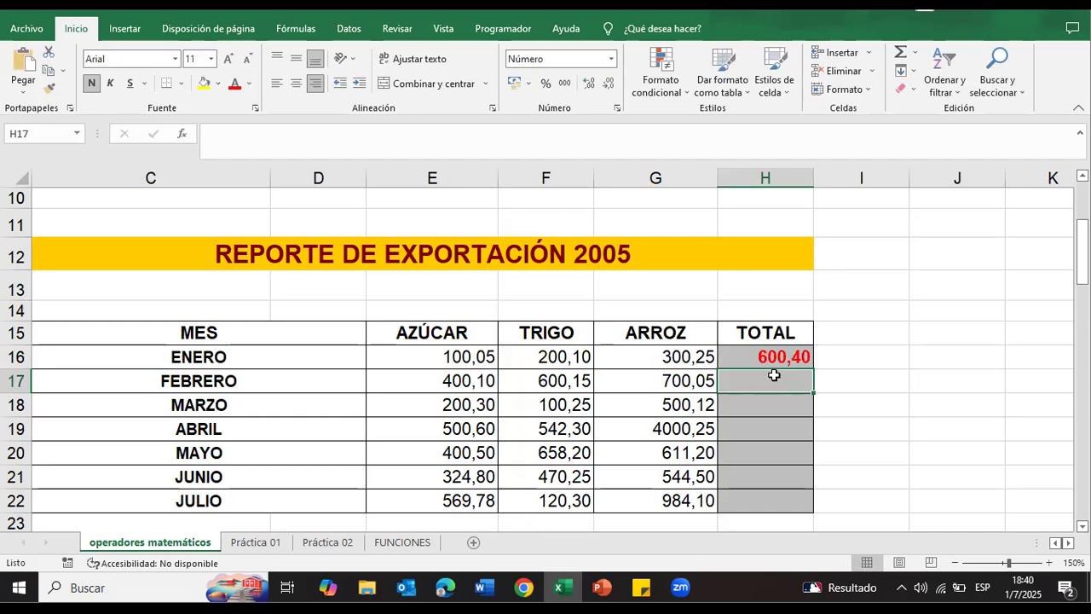
Step: Examine the cell references in the ENERO total formula in H16 and leave it as it is
click(779, 358)
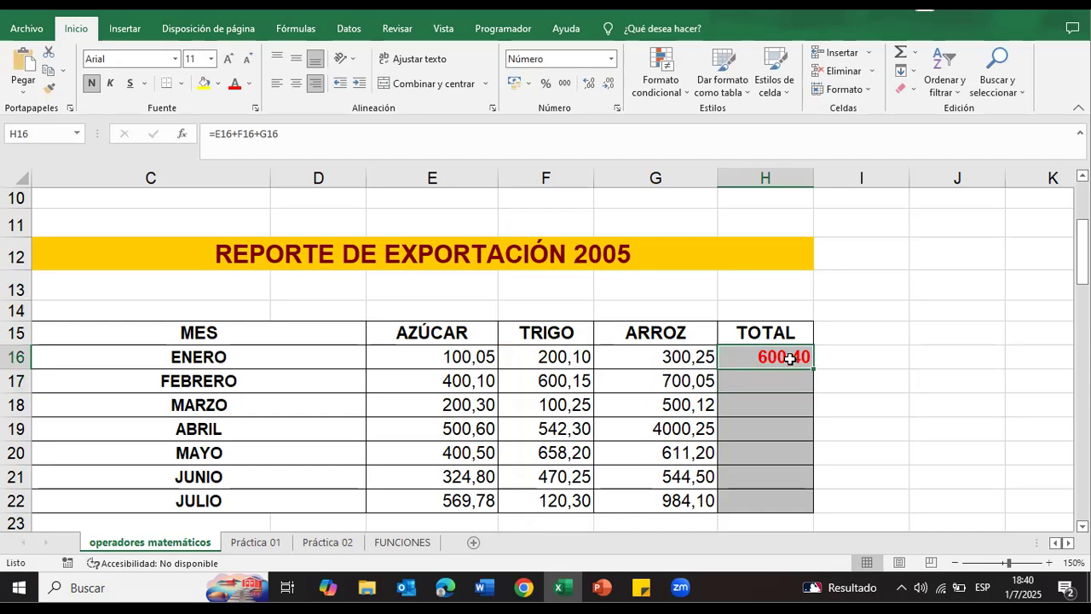
double_click(794, 357)
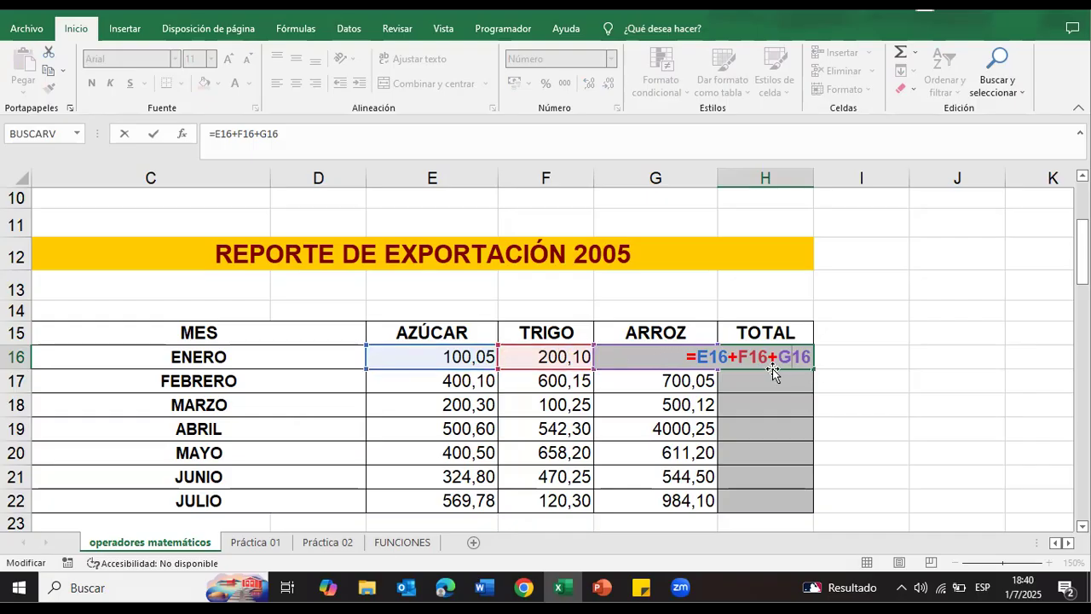
key(Return)
click(898, 375)
click(804, 386)
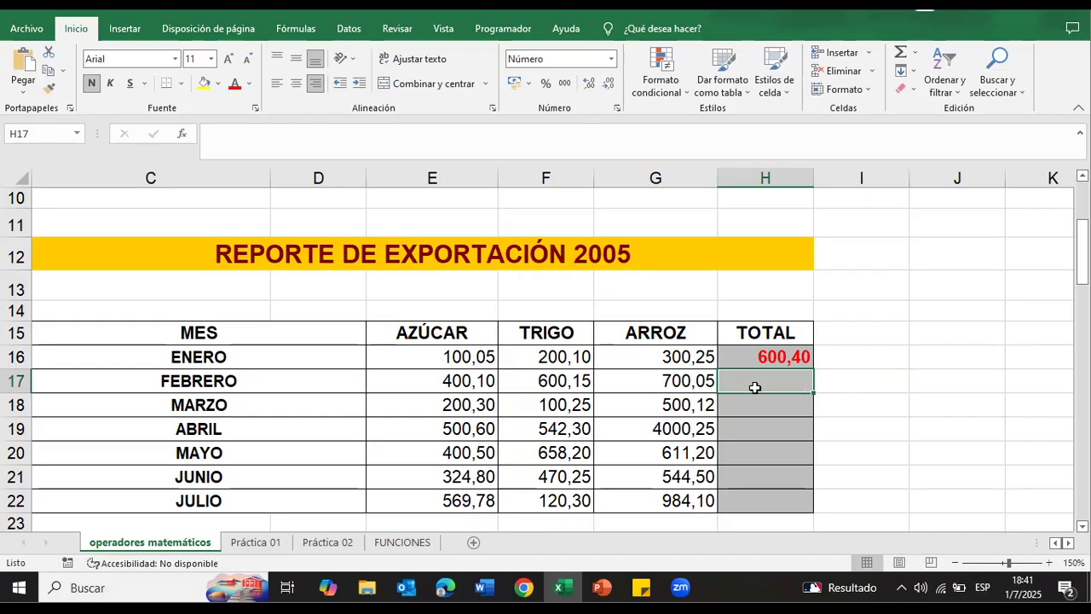
Step: Search the insertable functions for Suma and insert SUMA in the FEBRERO TOTAL cell H17
click(878, 378)
click(785, 384)
click(182, 138)
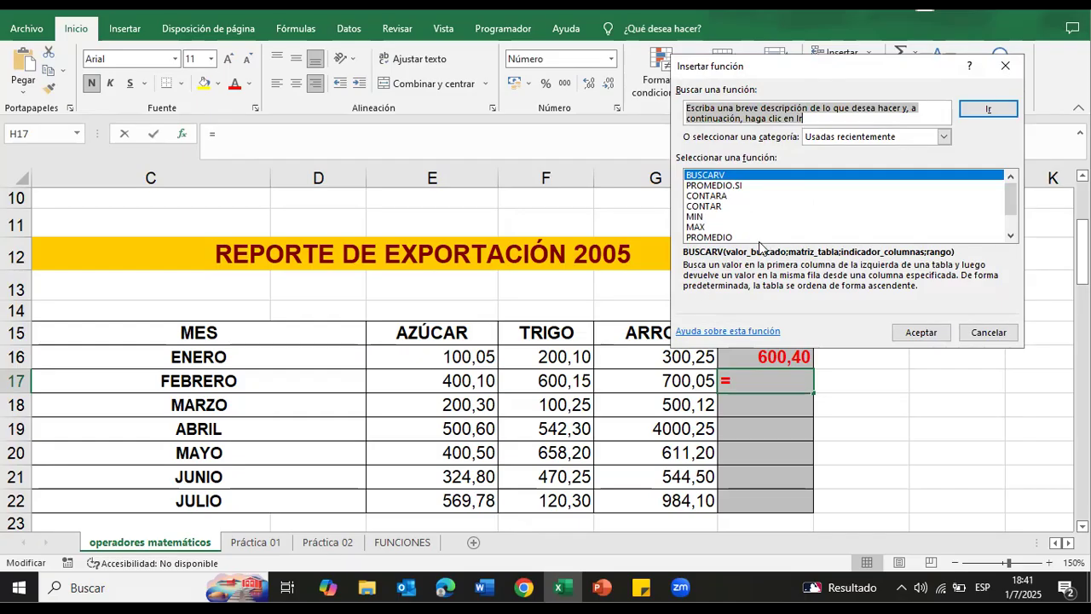
scroll(769, 220, down, 1)
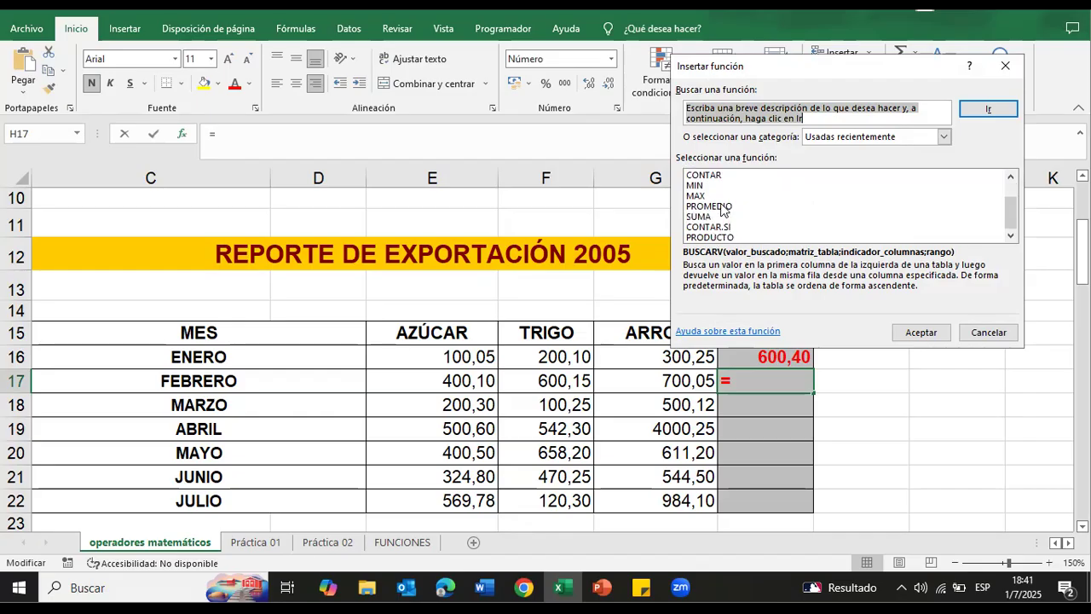
scroll(721, 209, up, 1)
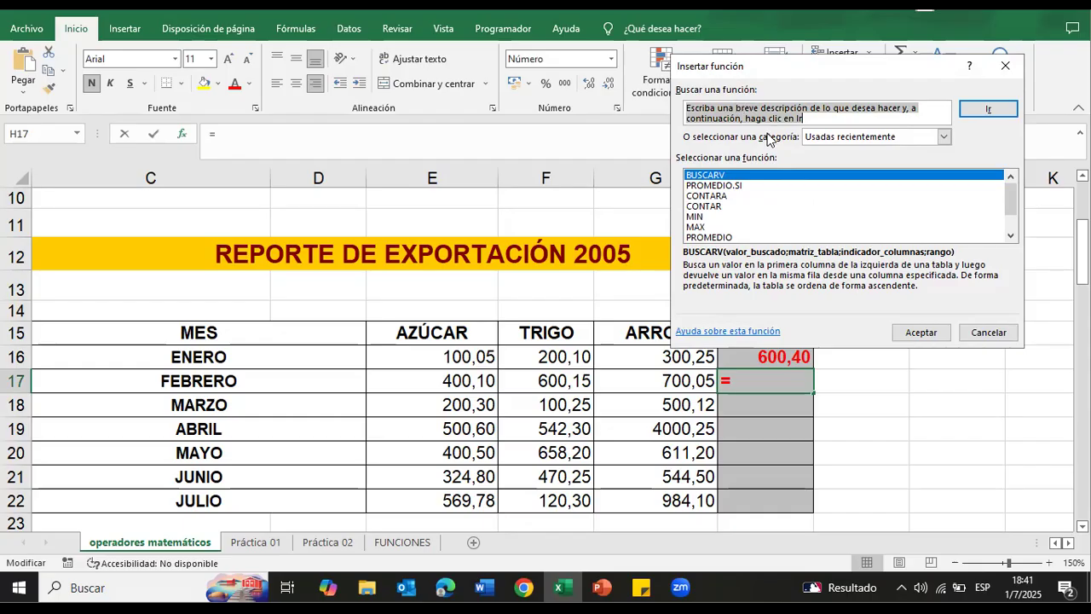
text(Suma)
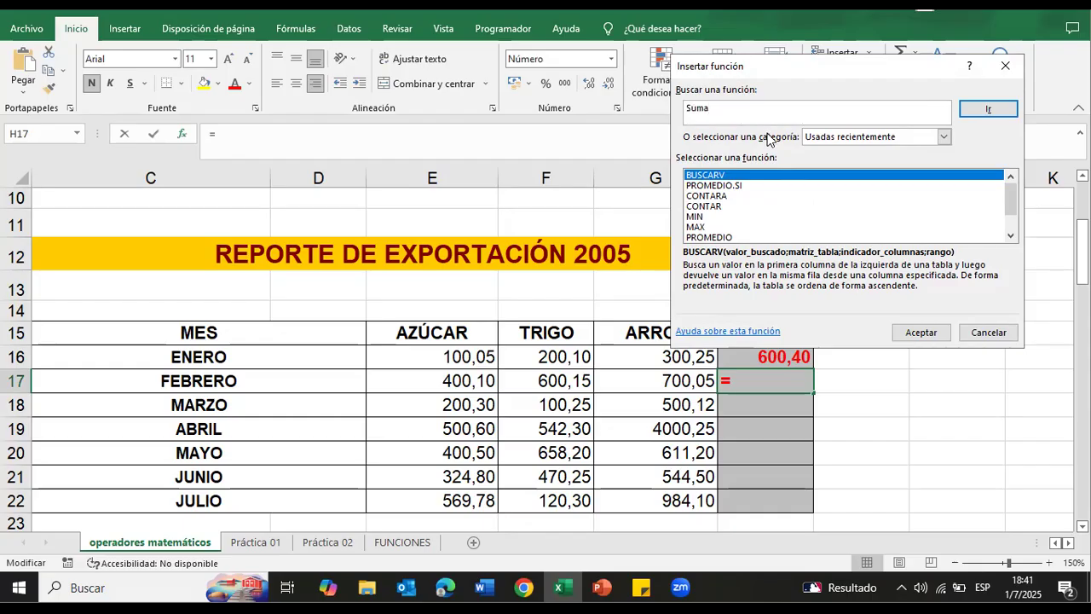
click(980, 109)
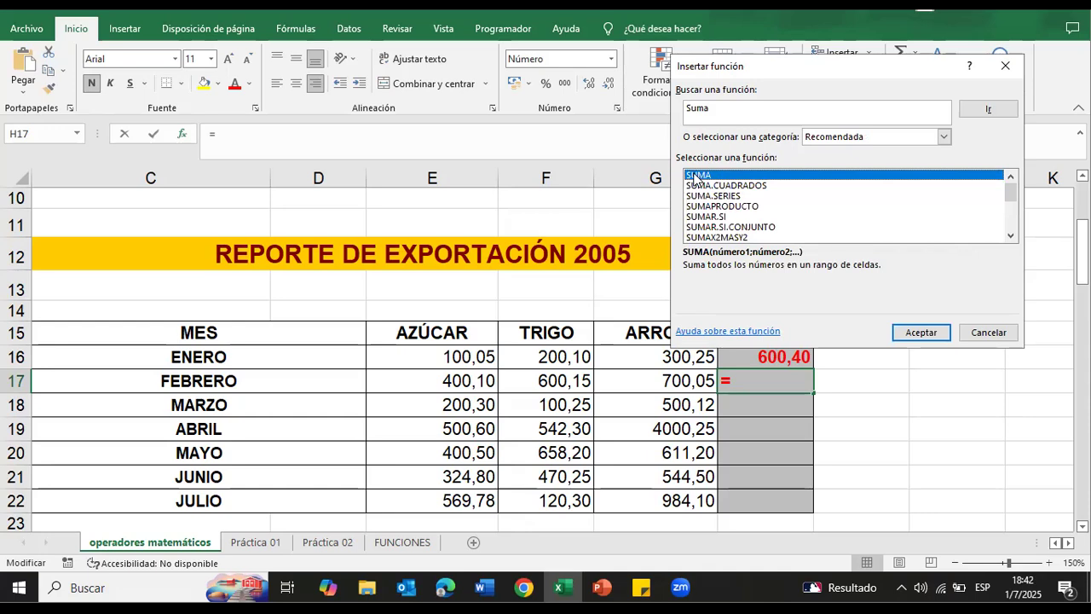
click(921, 332)
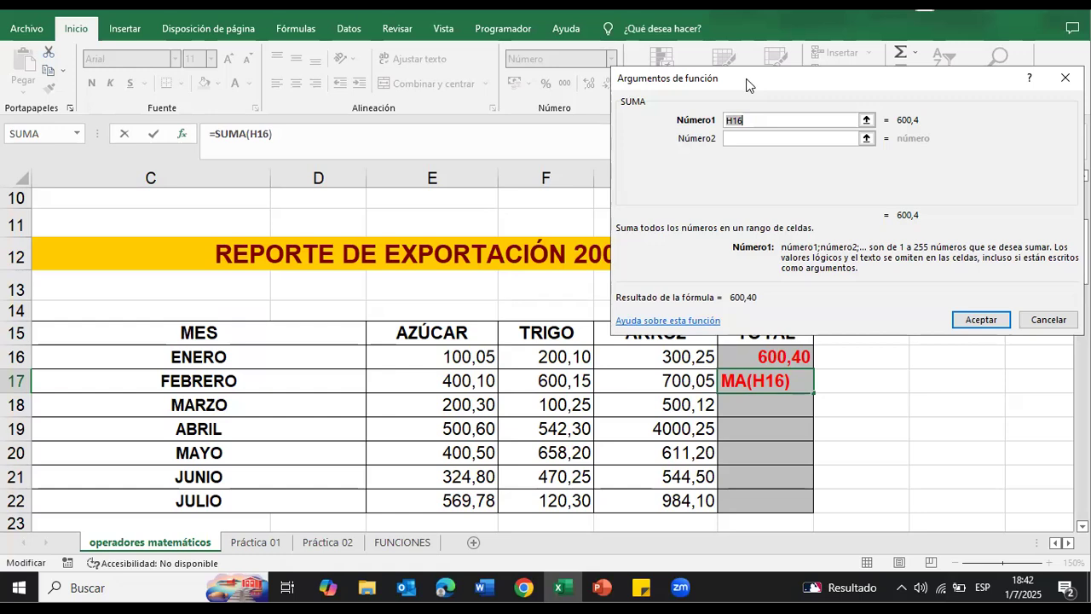
Step: Set SUMA's first argument to the FEBRERO range E17:G17 and accept the function
drag(746, 84, 765, 58)
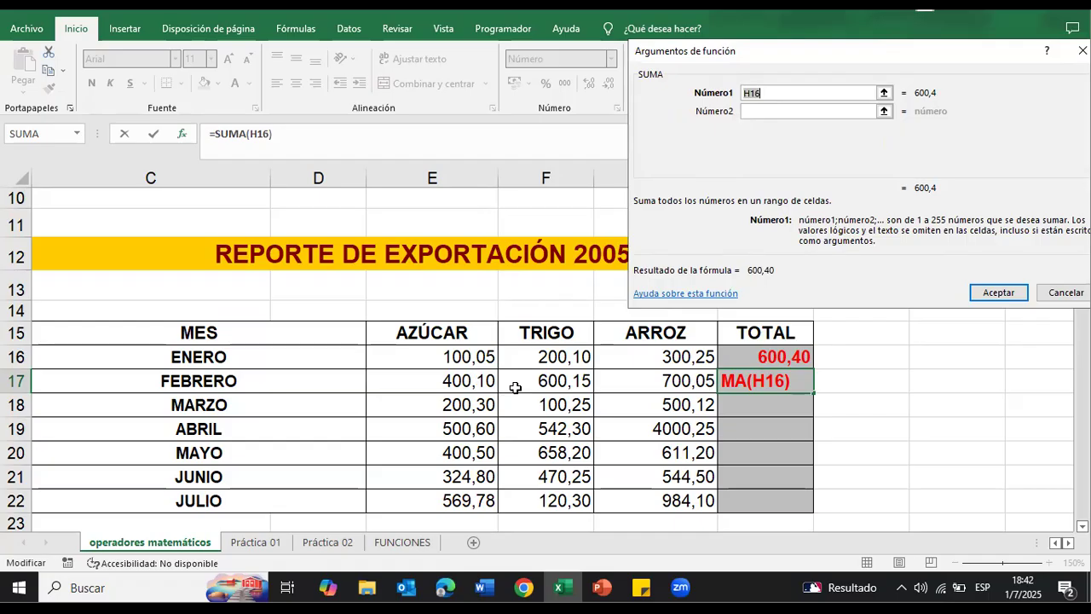
click(764, 110)
drag(424, 381, 625, 385)
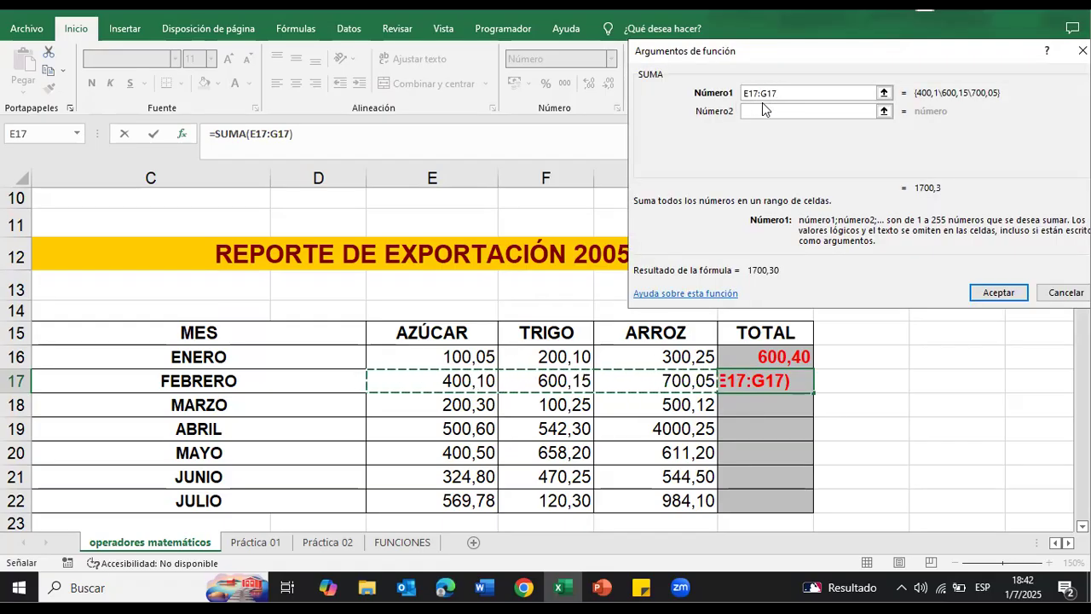
click(744, 109)
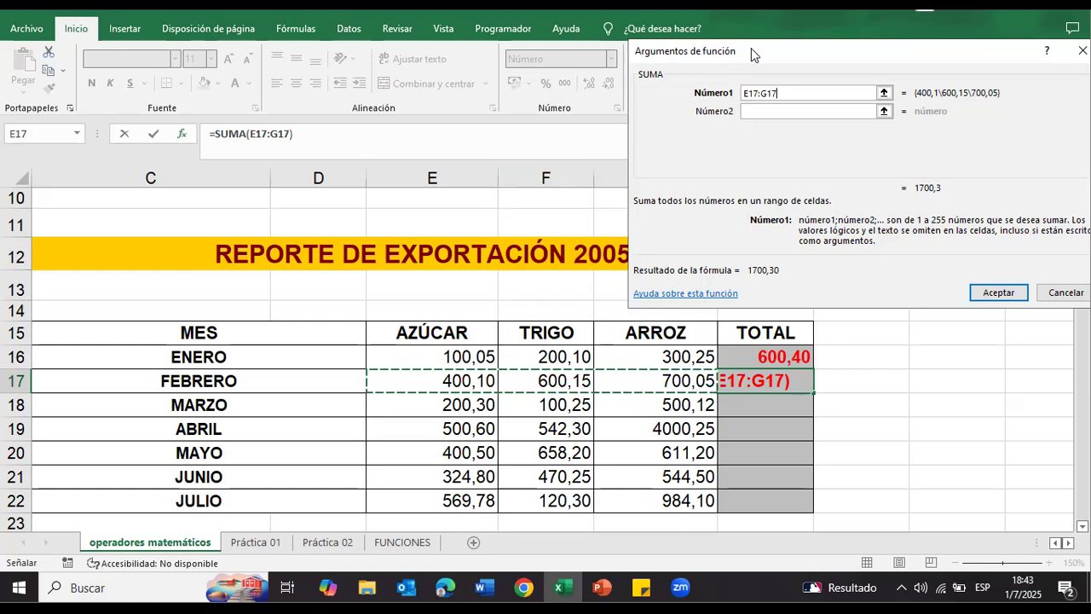
drag(751, 48, 906, 62)
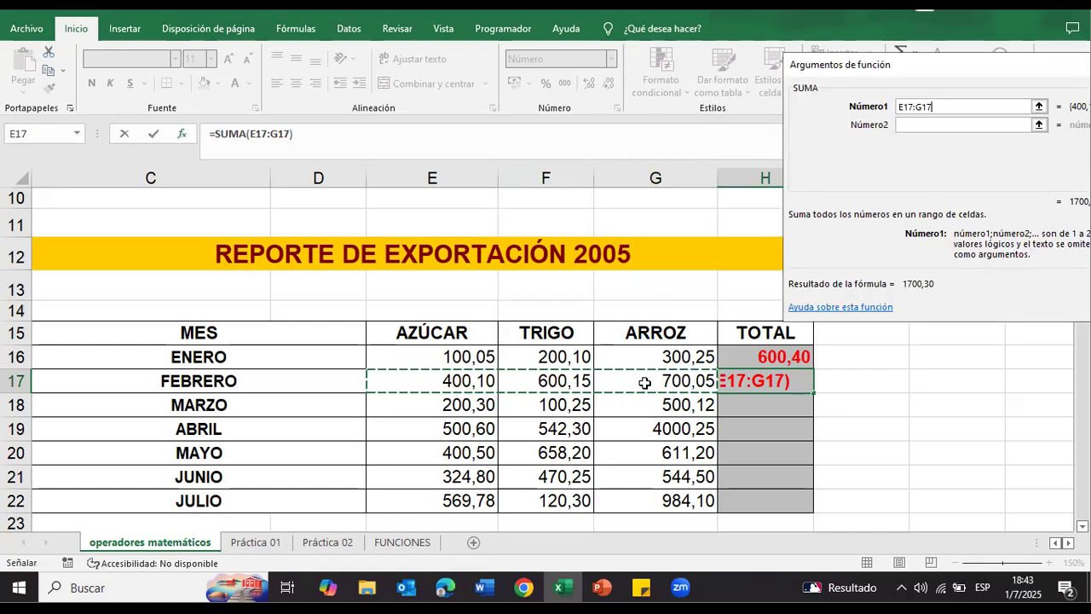
drag(880, 66, 611, 48)
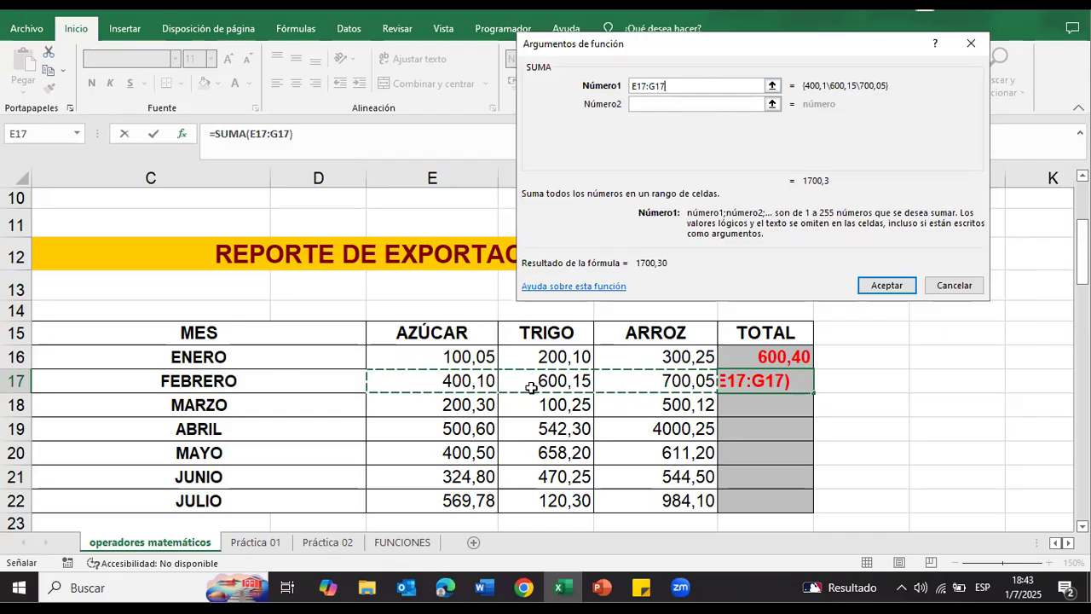
click(889, 287)
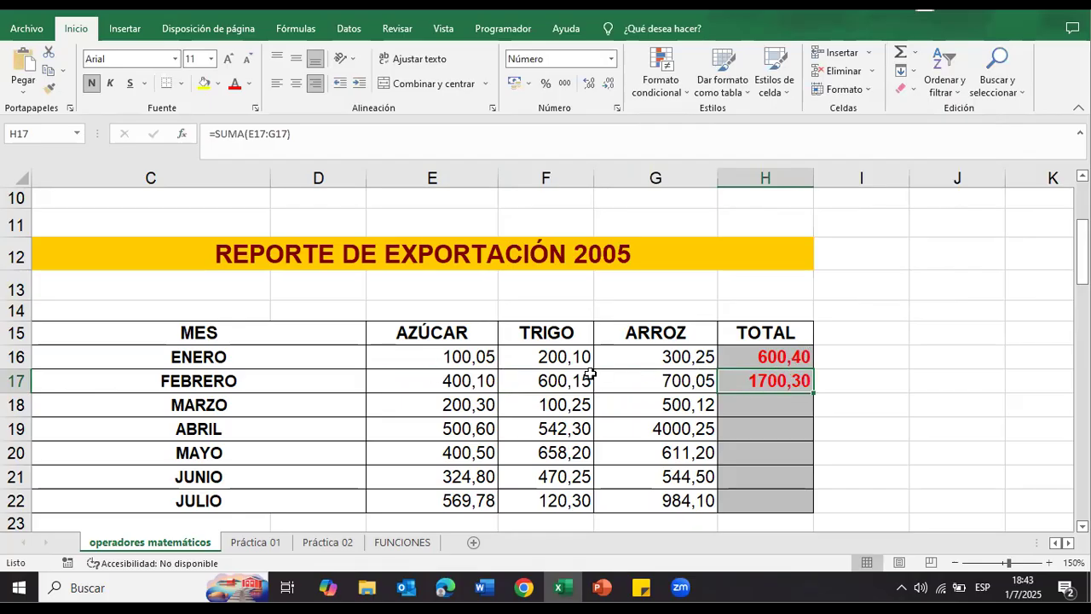
Step: Compare the formulas behind the ENERO and FEBRERO totals in H16 and H17
click(796, 407)
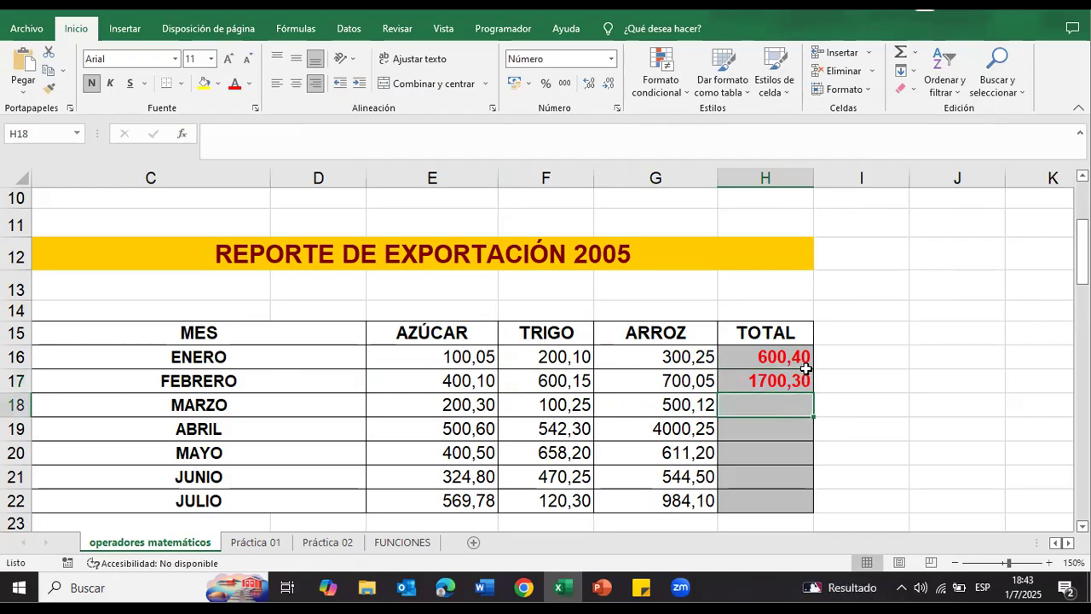
click(800, 364)
click(735, 388)
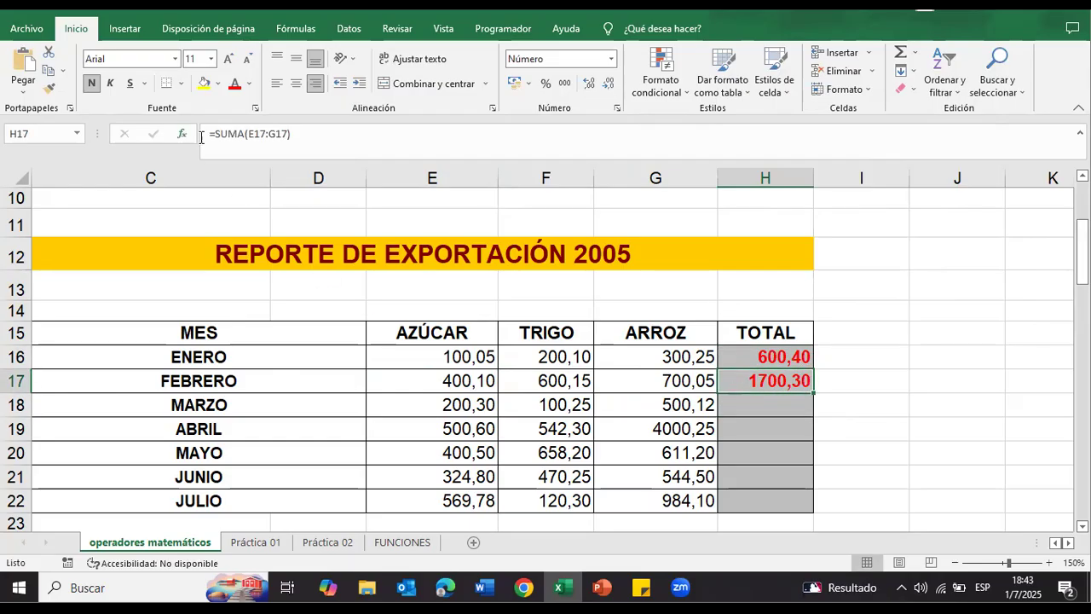
Step: Enter the formula =SUMA(E18:G18) by hand in the MARZO TOTAL cell H18
click(792, 406)
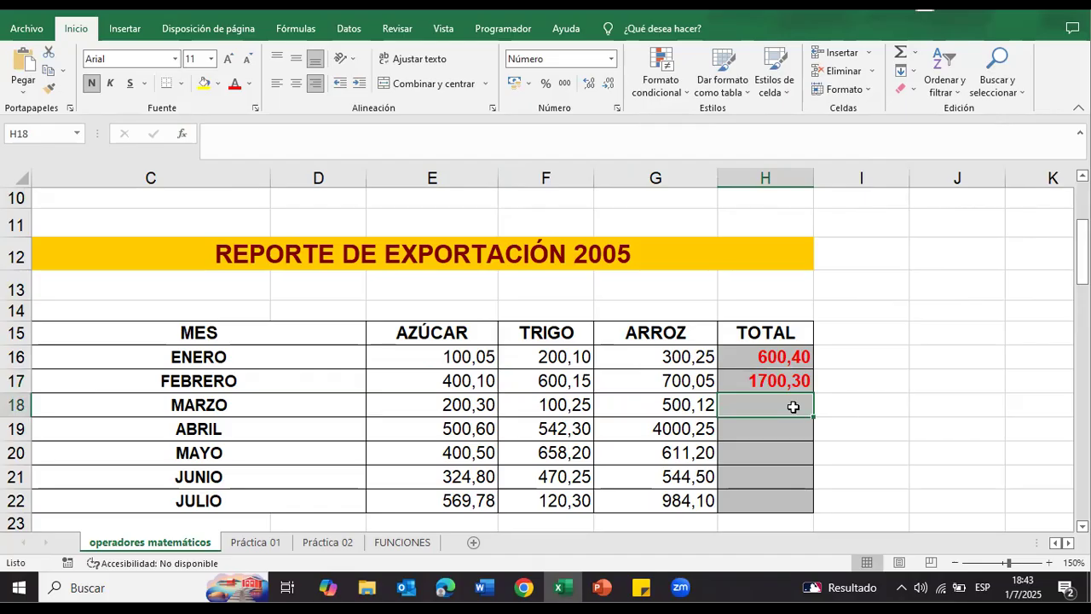
text(?)
key(BackSpace)
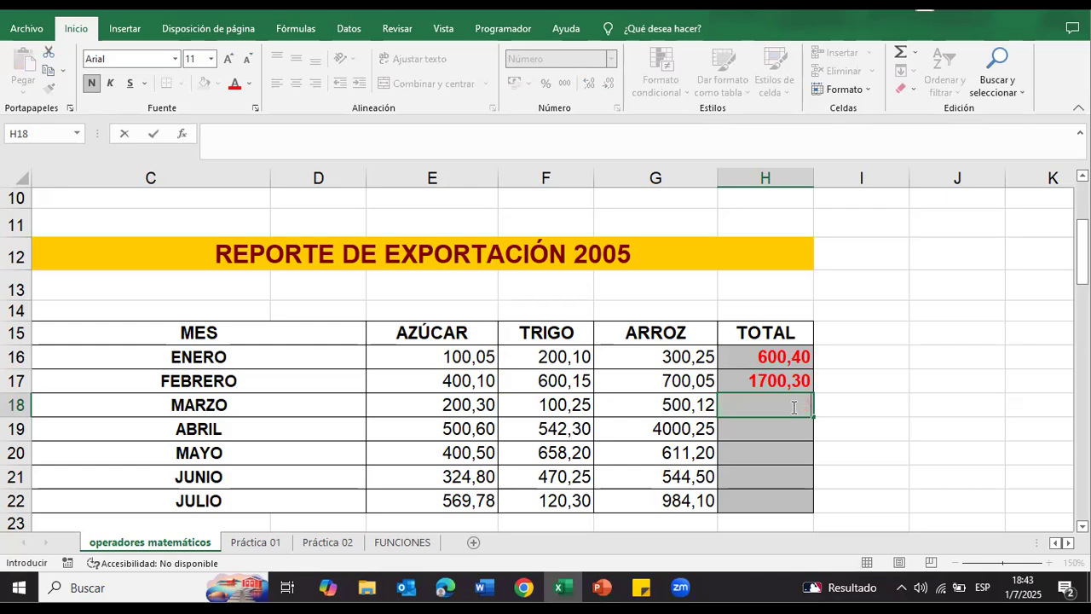
text(=)
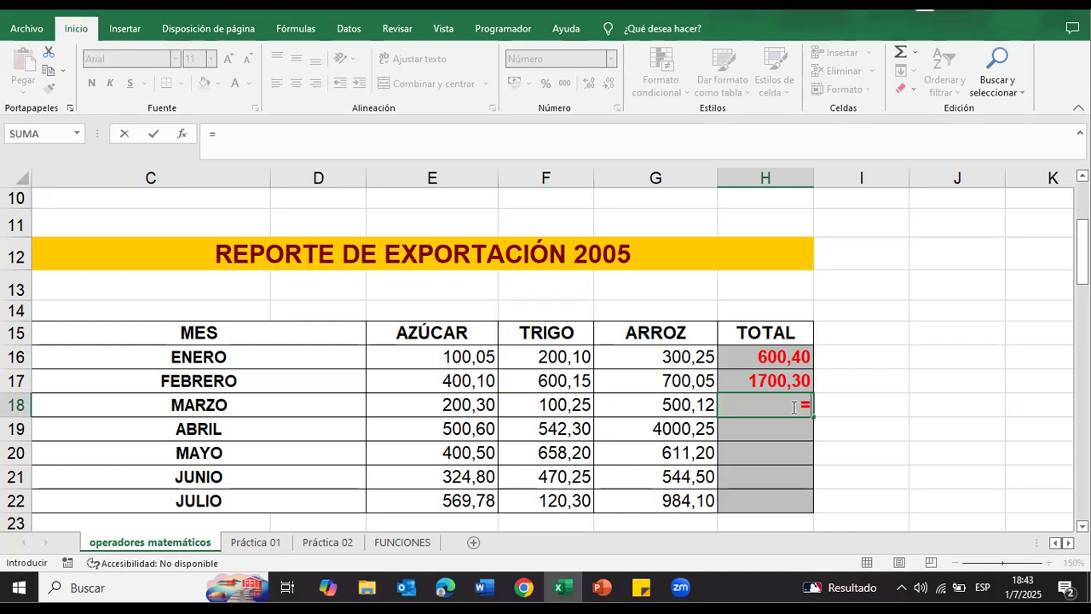
text(suma)
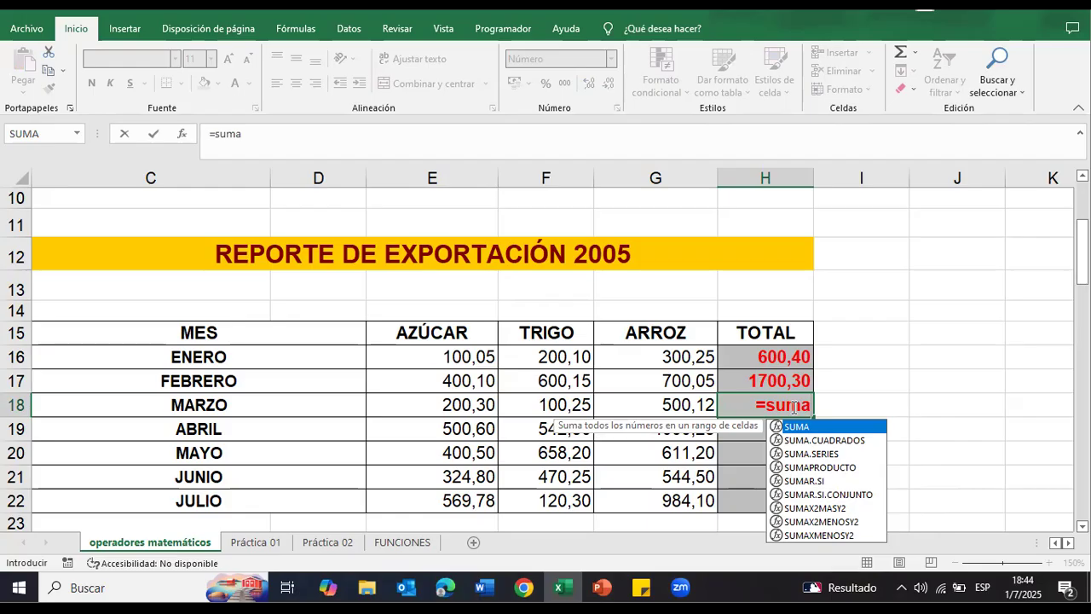
key(Tab)
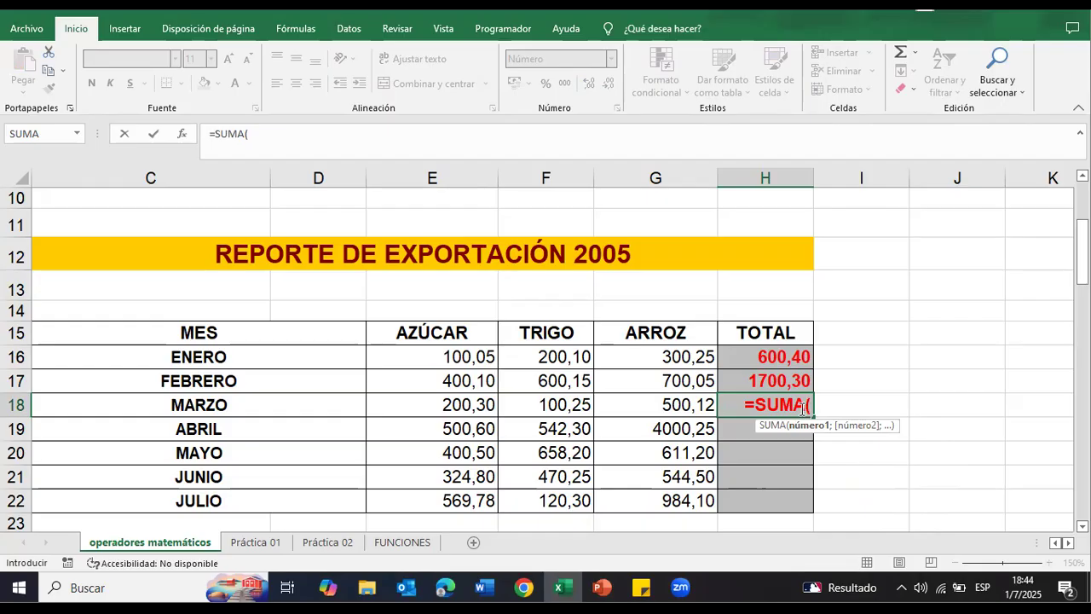
drag(447, 411, 615, 401)
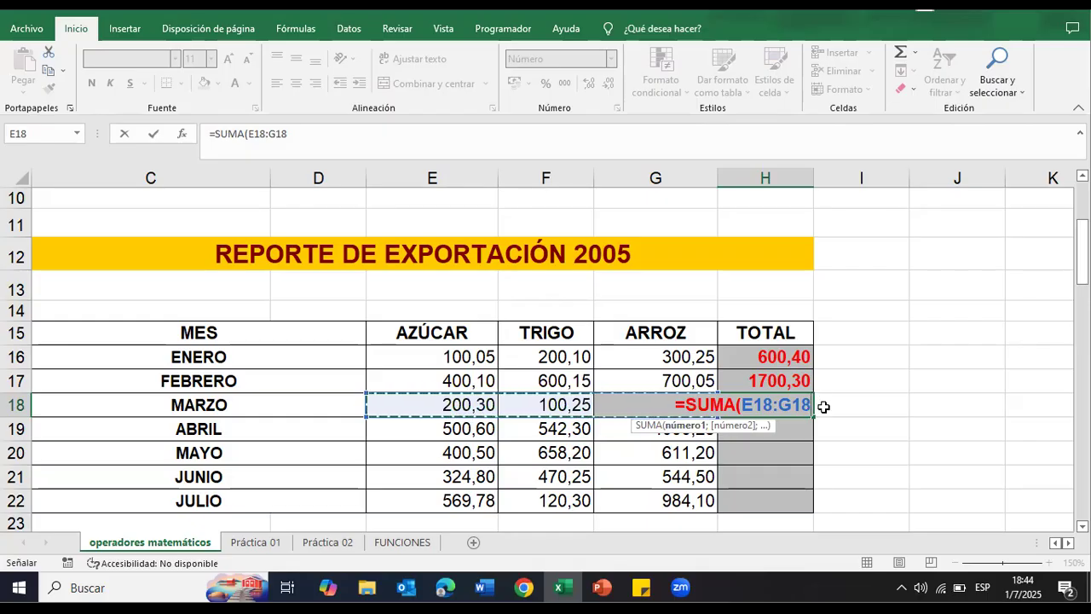
key(Return)
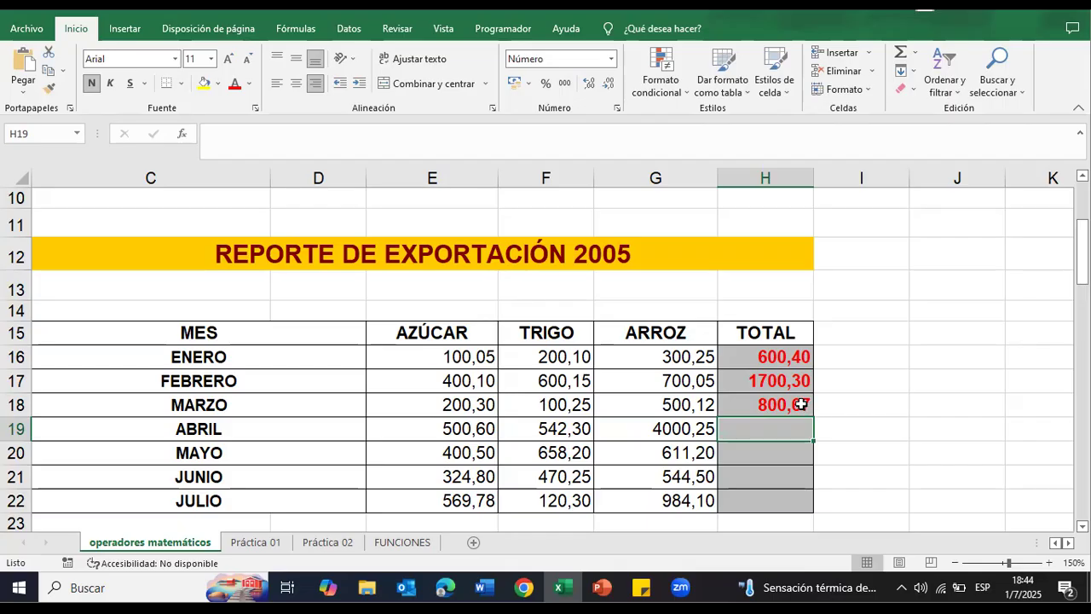
Step: Fill the MARZO total formula from H18 down through the JULIO row, H22
click(801, 404)
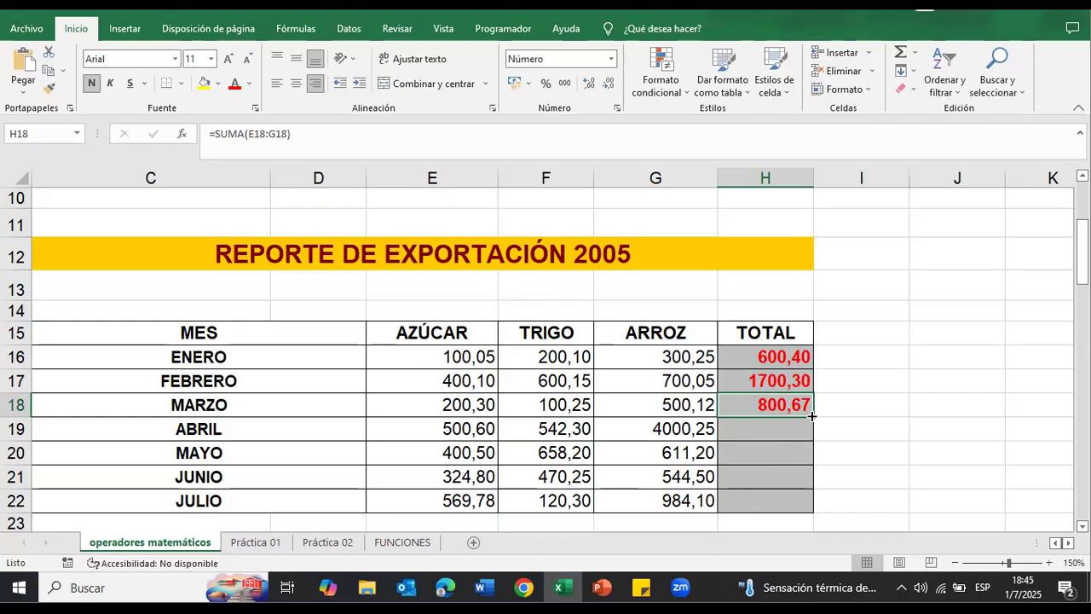
drag(812, 415, 812, 415)
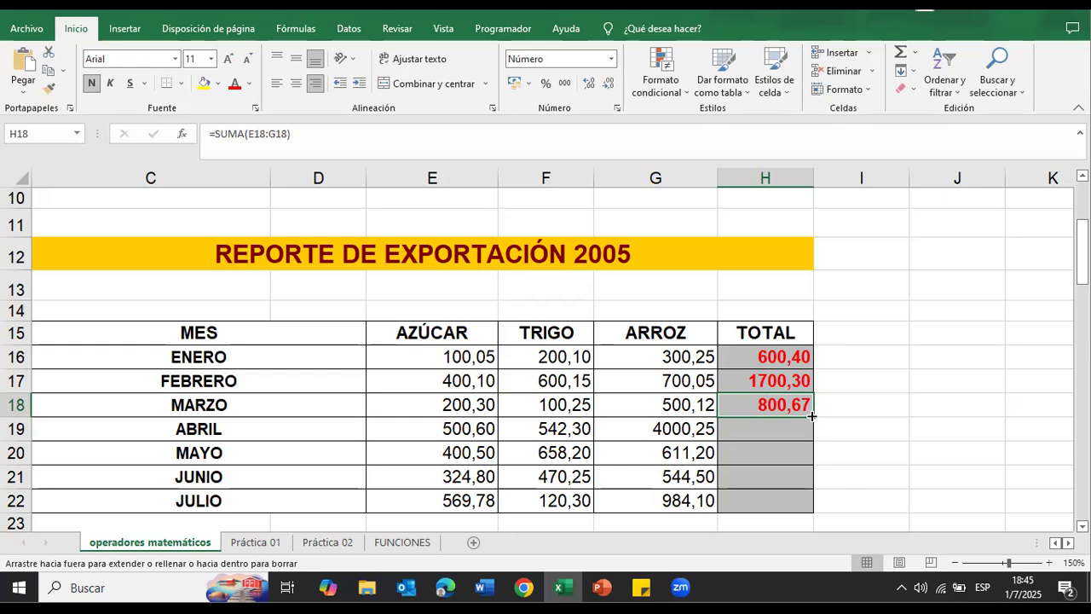
drag(811, 415, 808, 505)
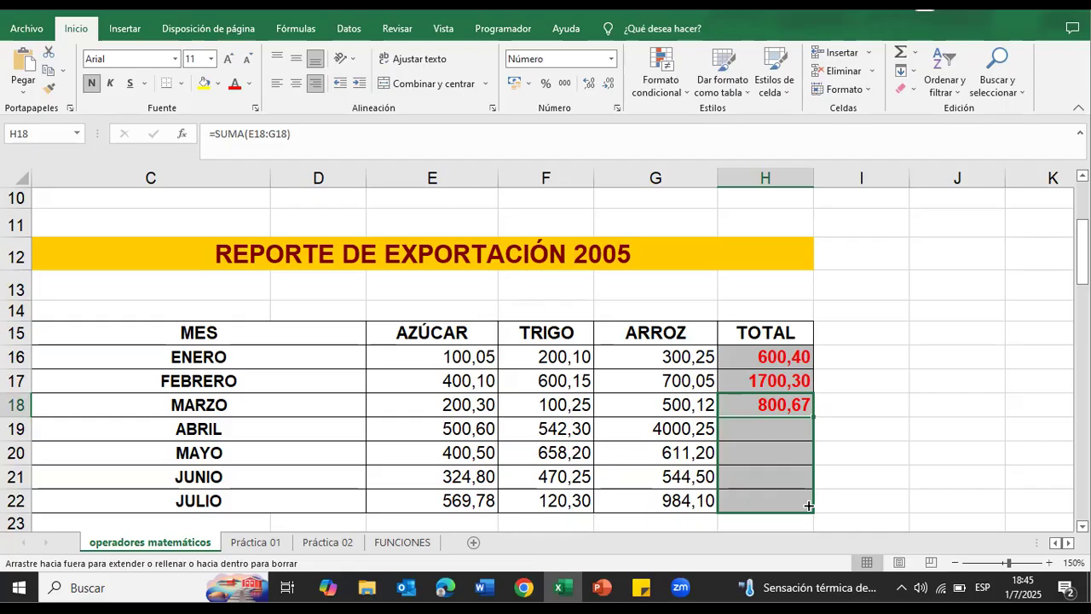
drag(808, 505, 808, 505)
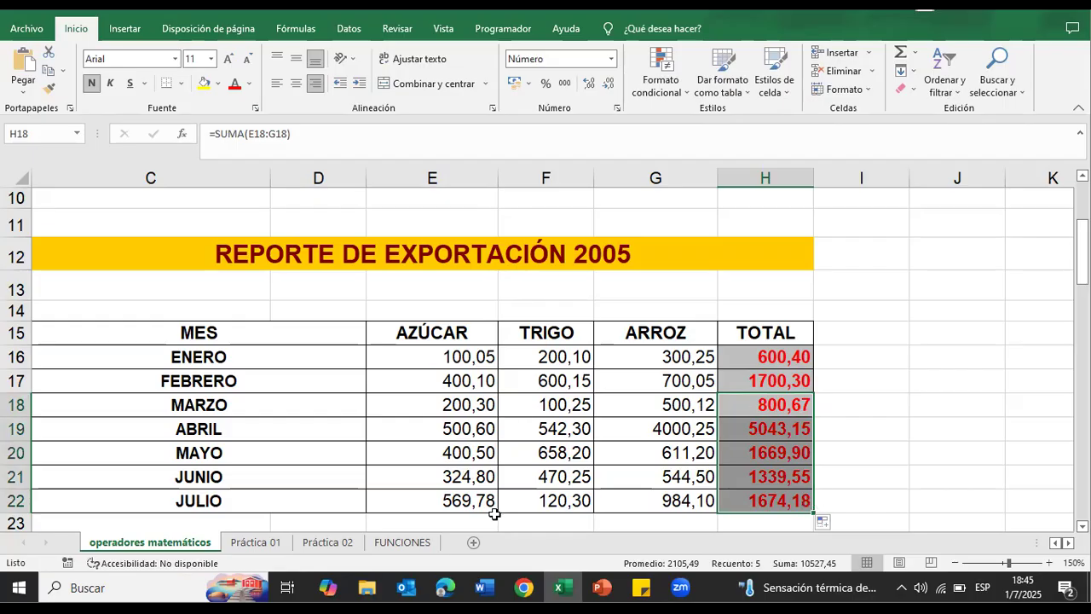
click(955, 423)
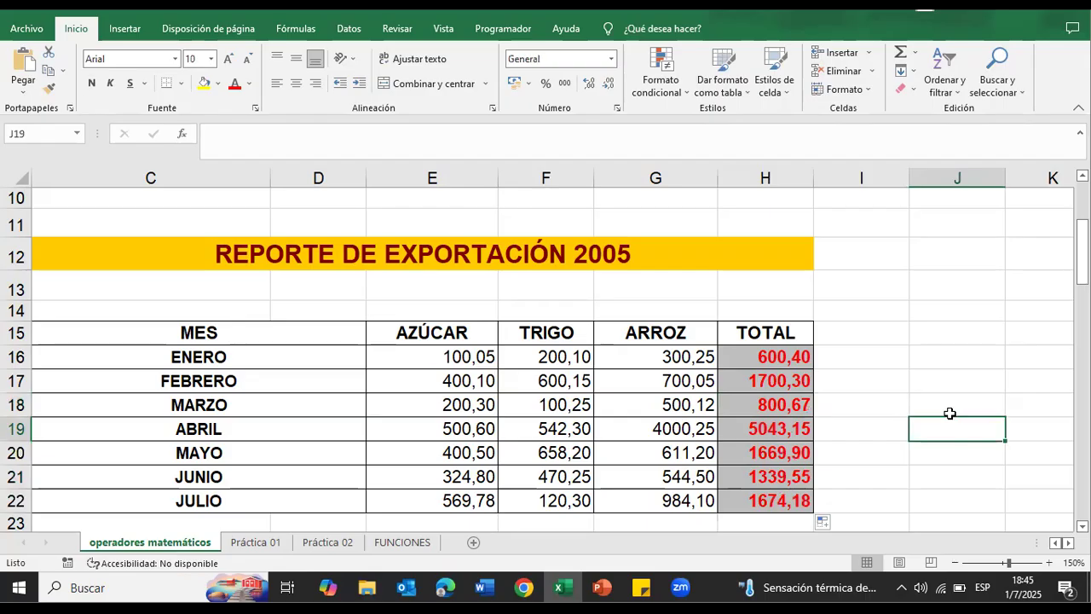
Step: Check the copied ABRIL total formula in H19 against its source cells E19:G19
double_click(767, 430)
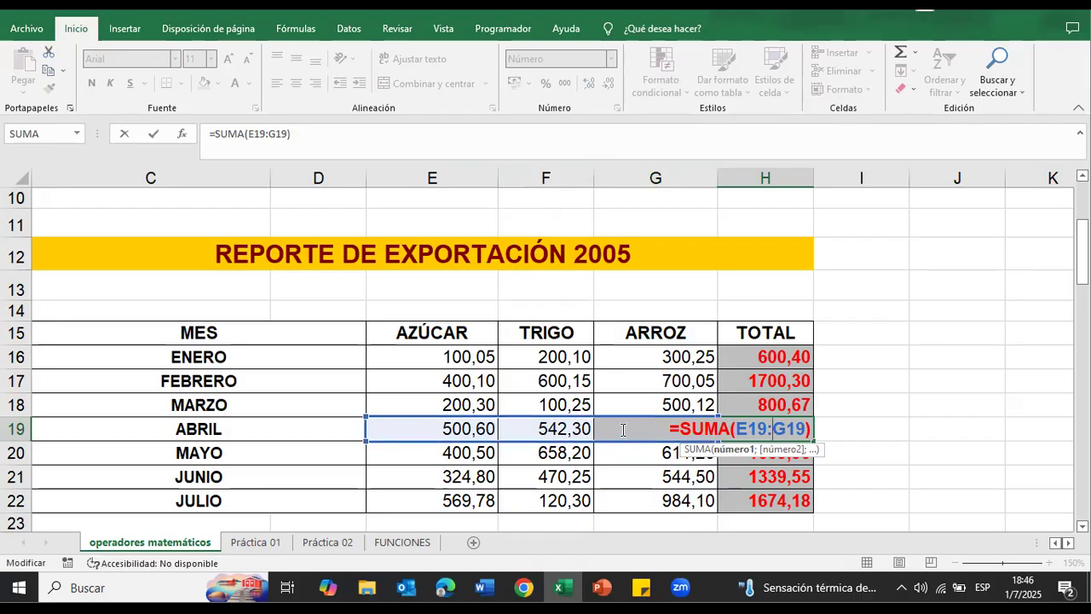
key(Return)
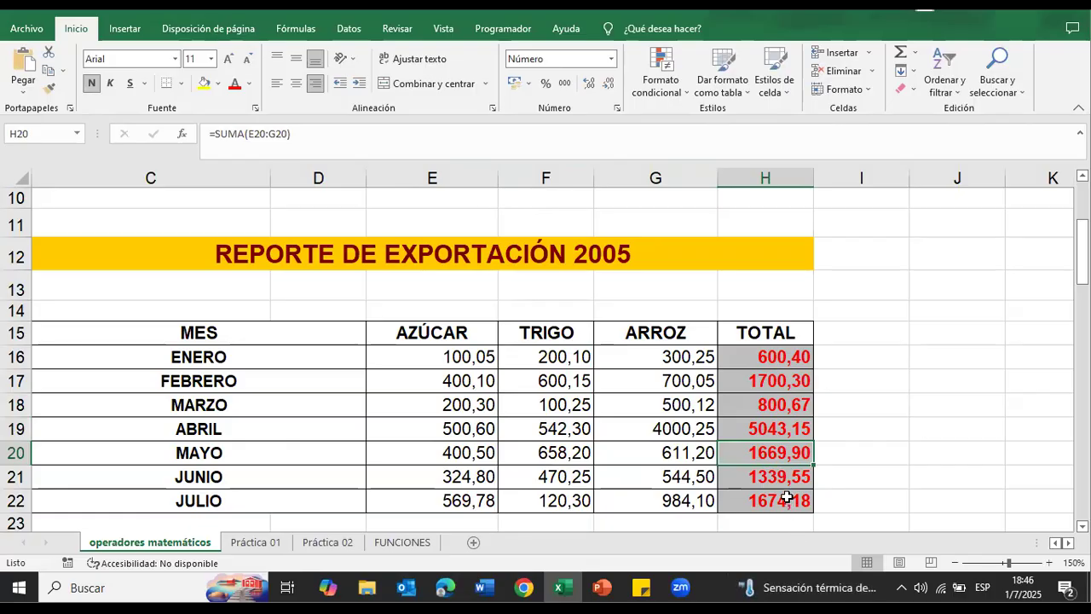
drag(436, 428, 669, 420)
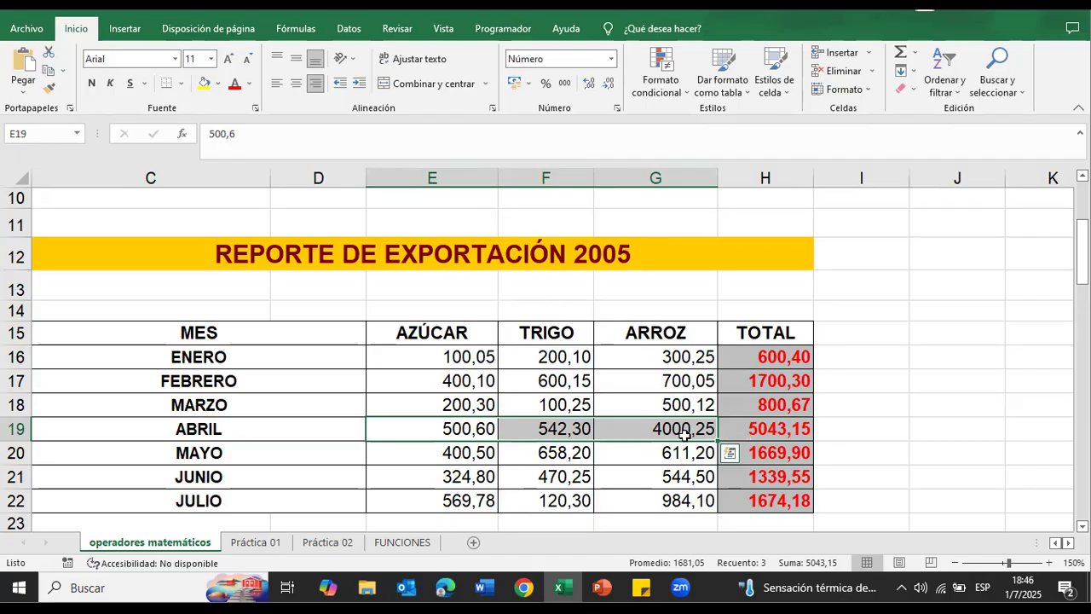
Step: Examine the PROMEDIO DE NOTAS table: the student names, the three NOTA columns and the empty PROMEDIO column
scroll(752, 402, down, 1)
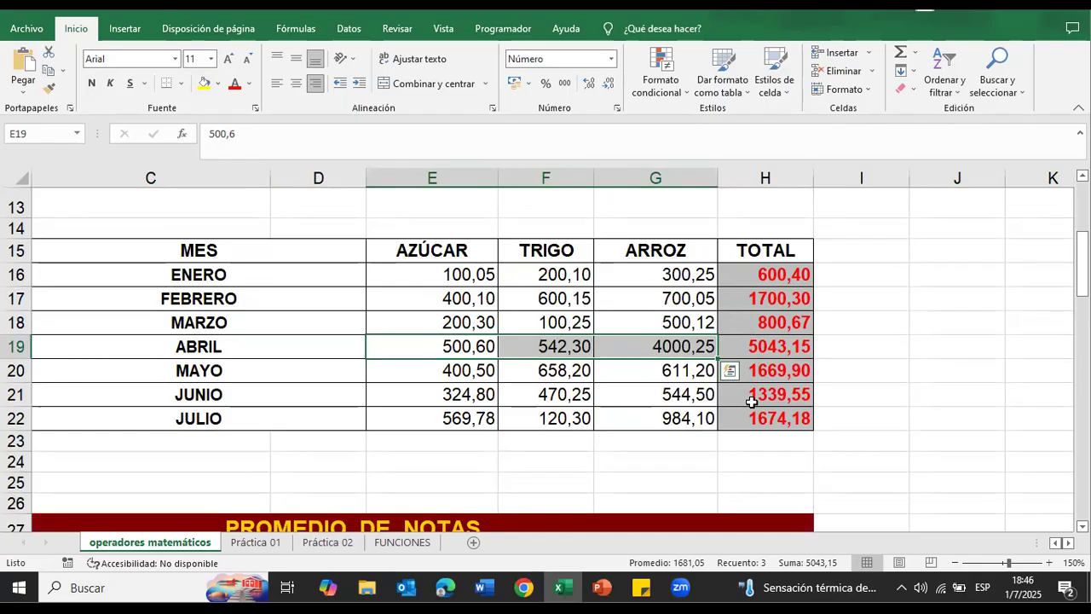
scroll(752, 402, down, 1)
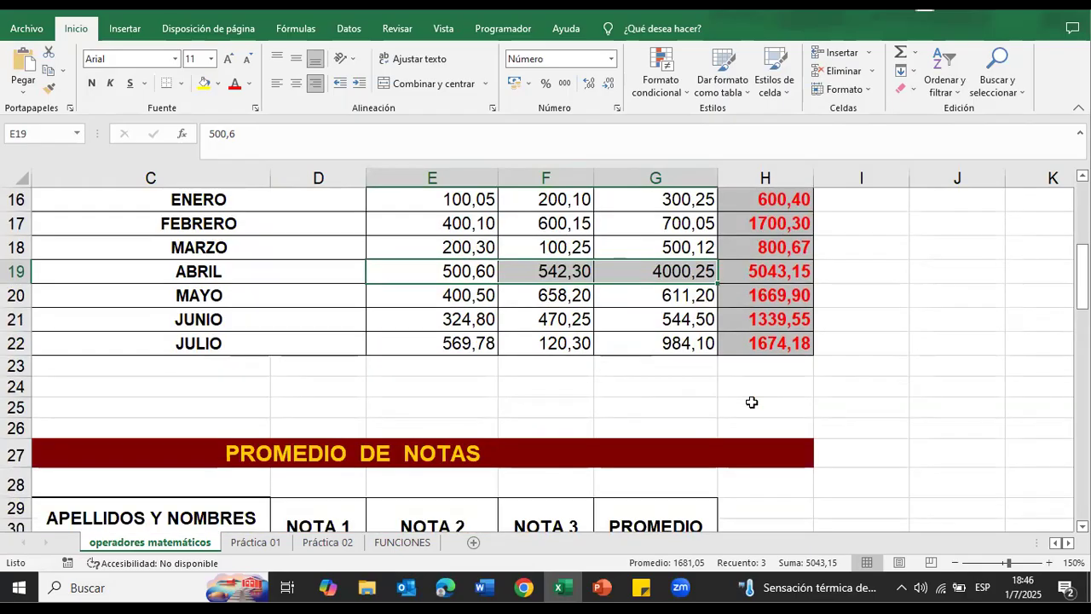
scroll(916, 424, down, 3)
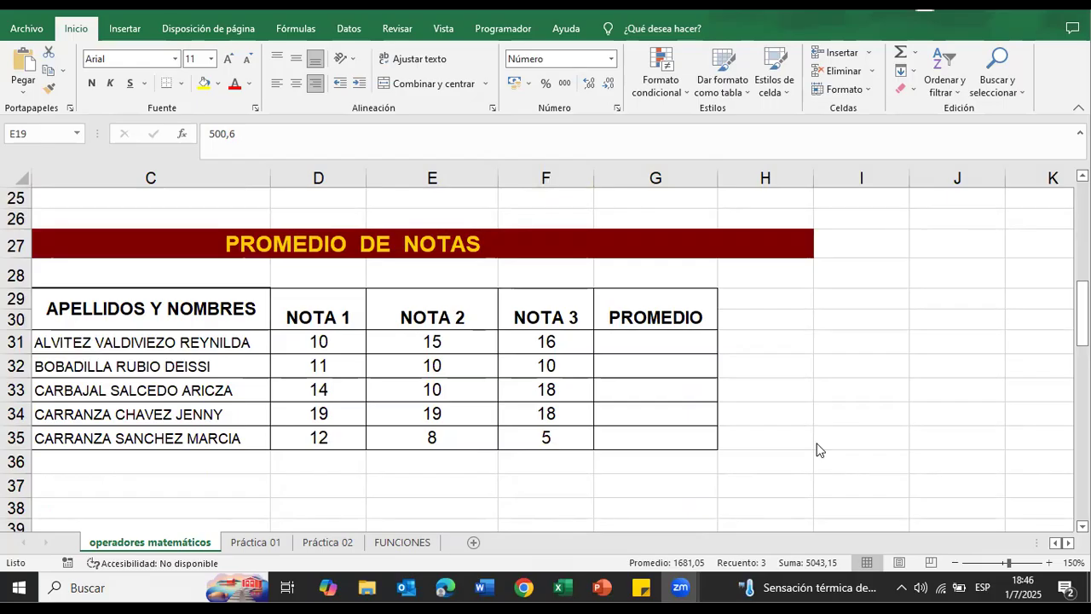
scroll(818, 449, down, 2)
scroll(797, 511, up, 1)
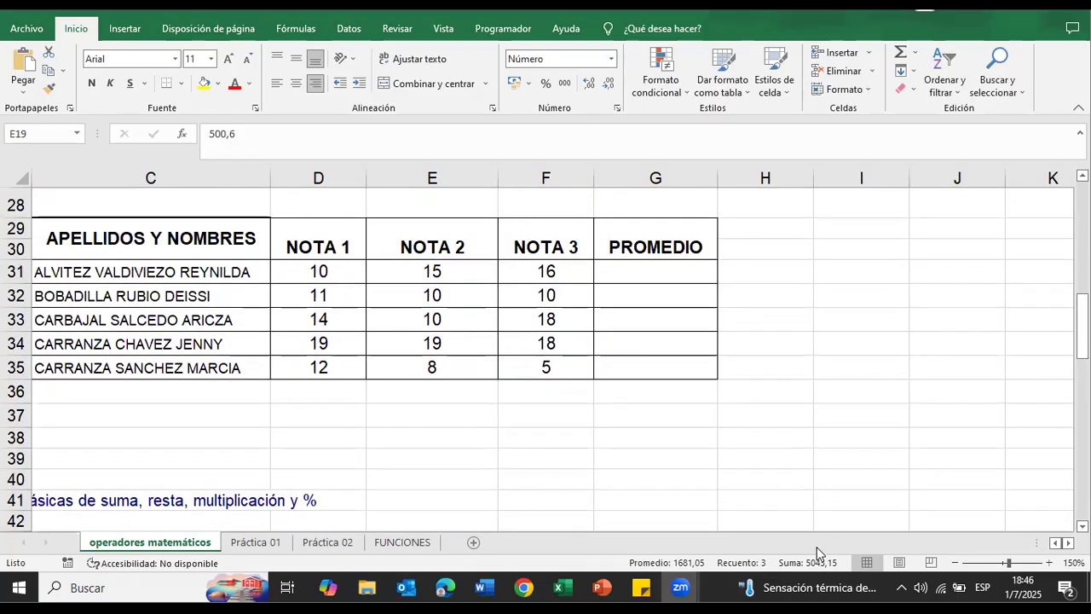
click(1056, 543)
click(1055, 543)
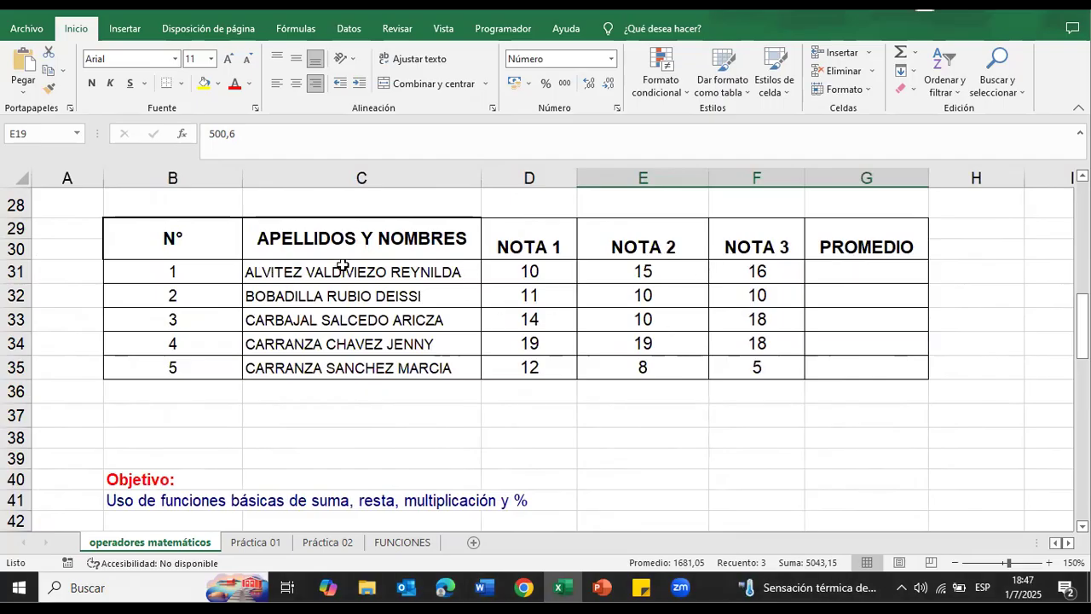
click(294, 269)
click(295, 297)
click(312, 329)
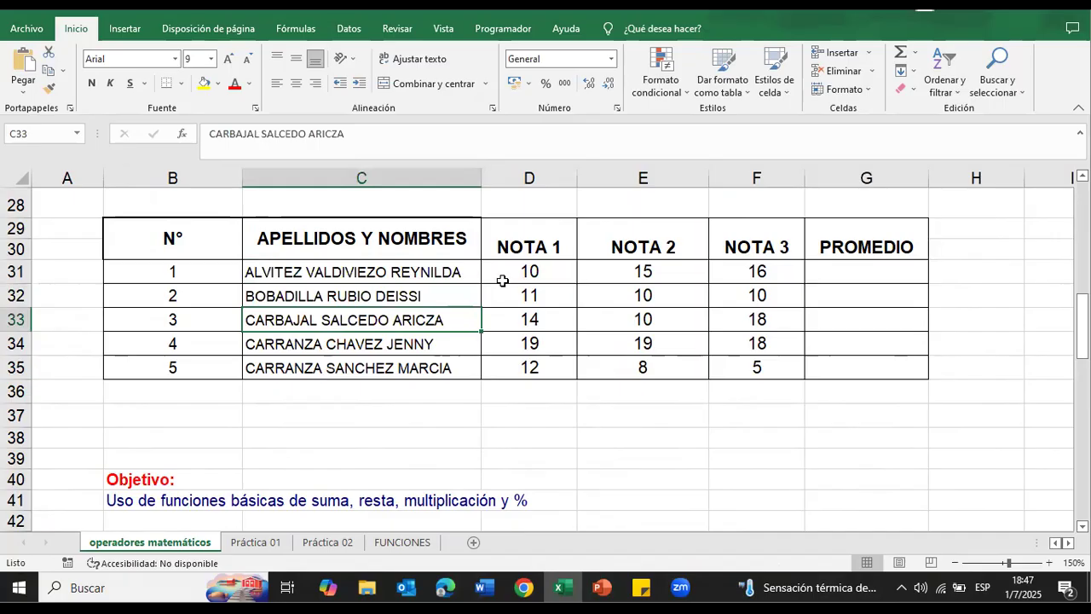
drag(503, 281, 530, 368)
drag(644, 271, 650, 368)
drag(757, 271, 769, 370)
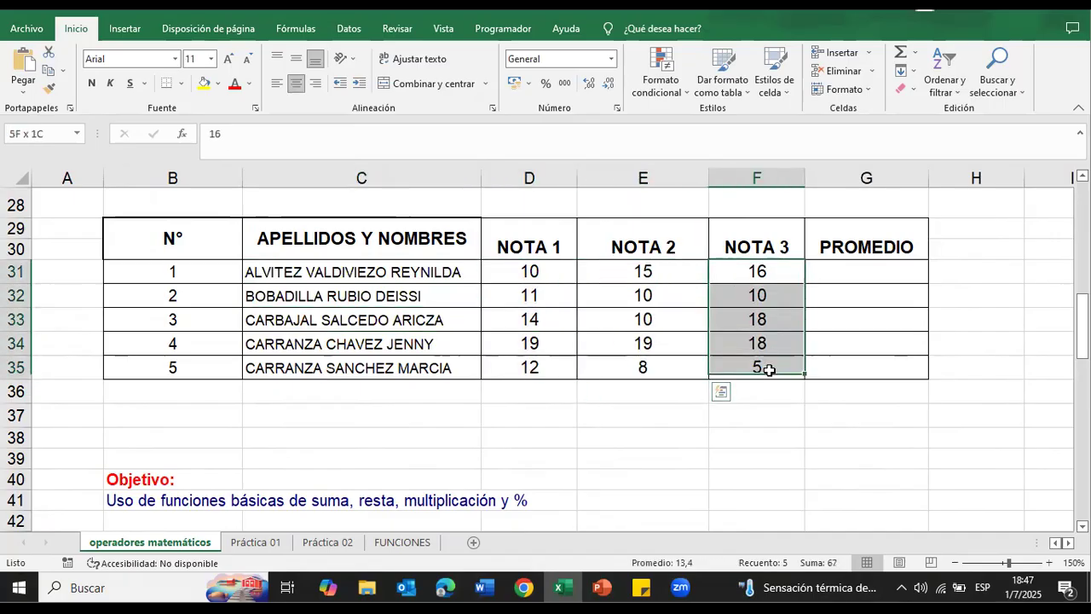
click(839, 273)
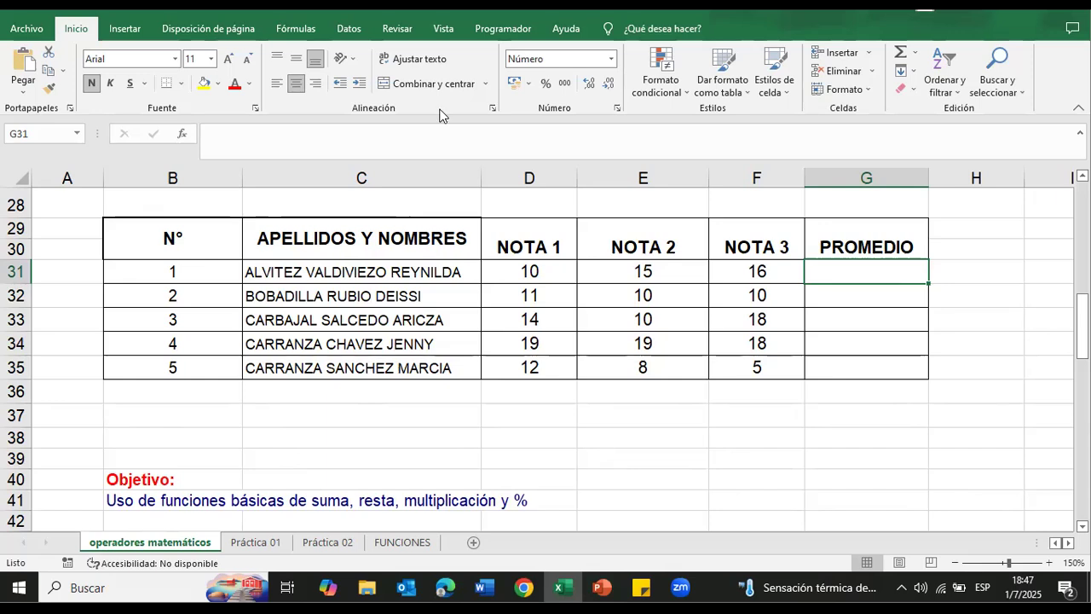
click(1003, 292)
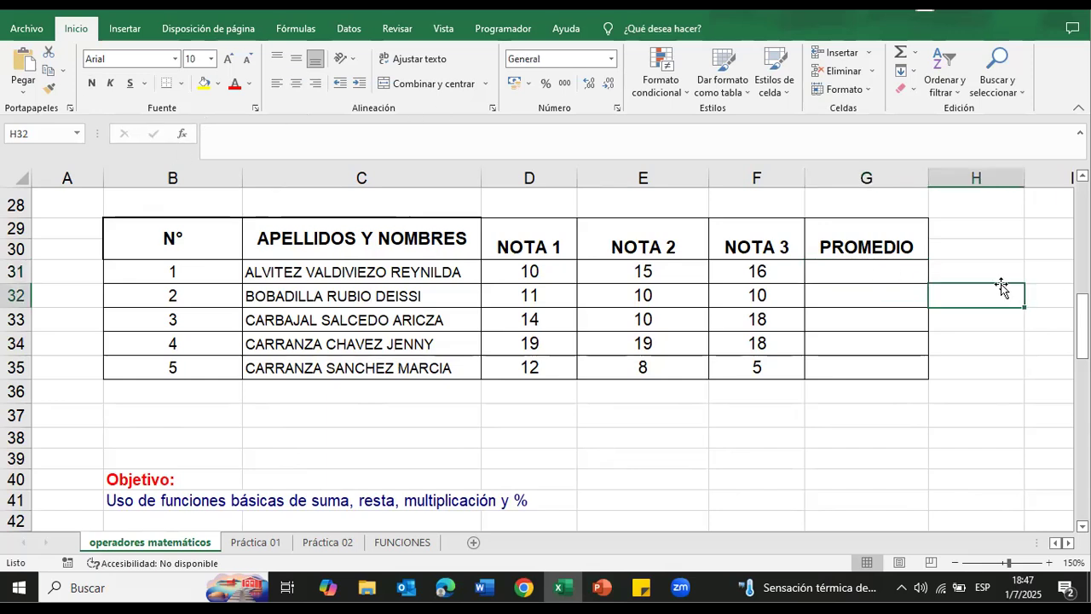
Step: Insert the PROMEDIO function from the recently used functions in the first student's PROMEDIO cell G31
click(827, 271)
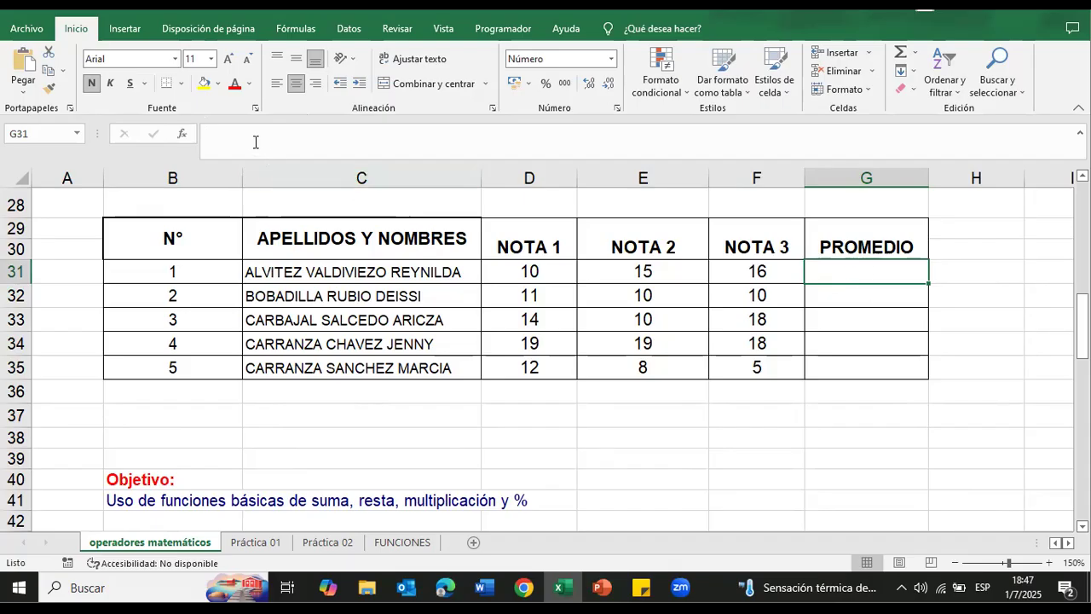
click(182, 137)
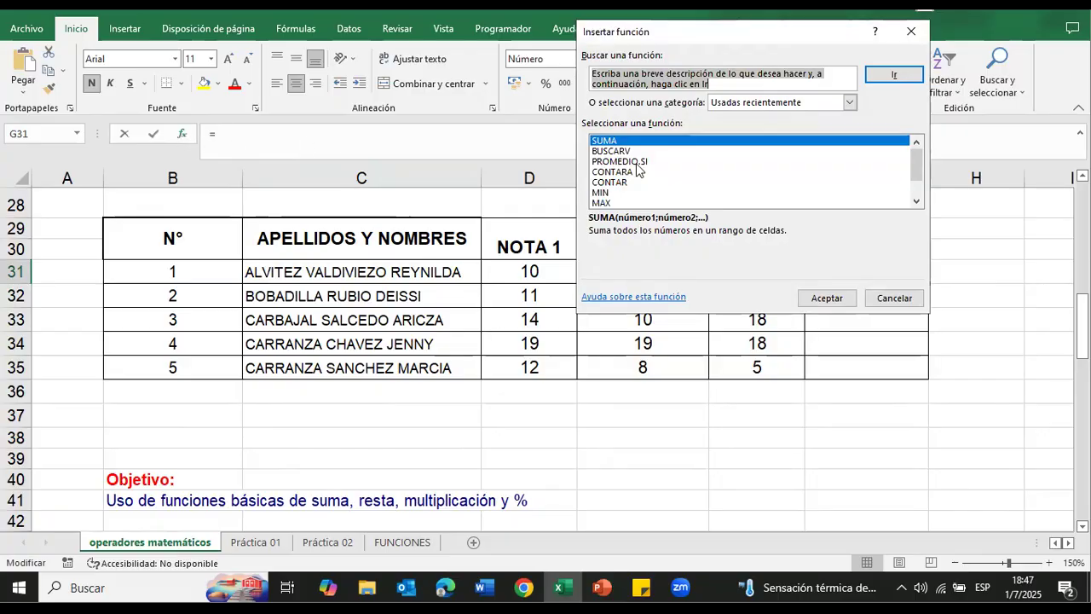
scroll(637, 170, down, 1)
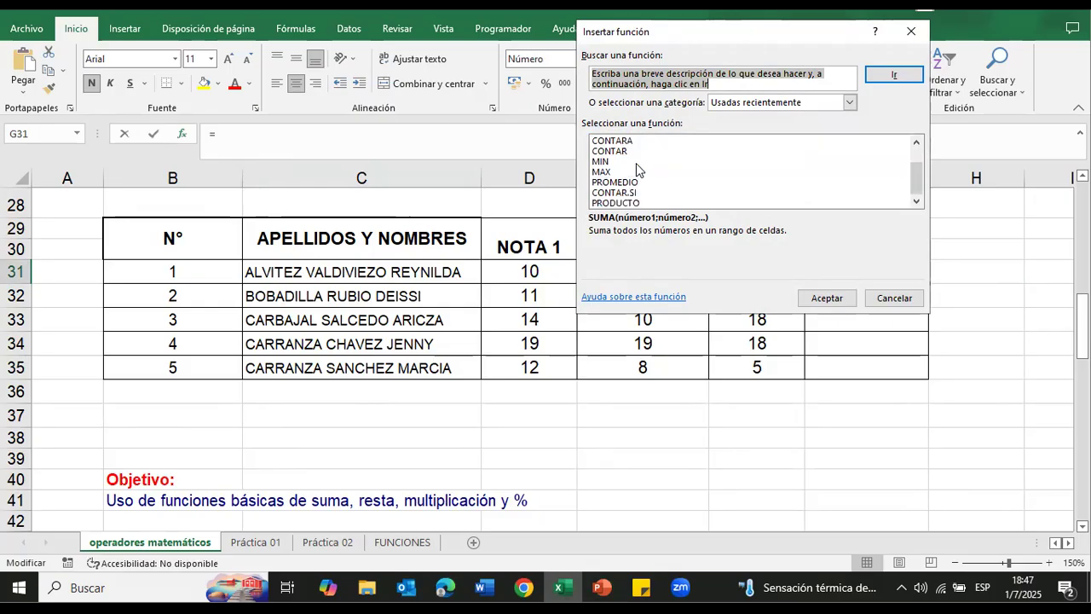
click(630, 182)
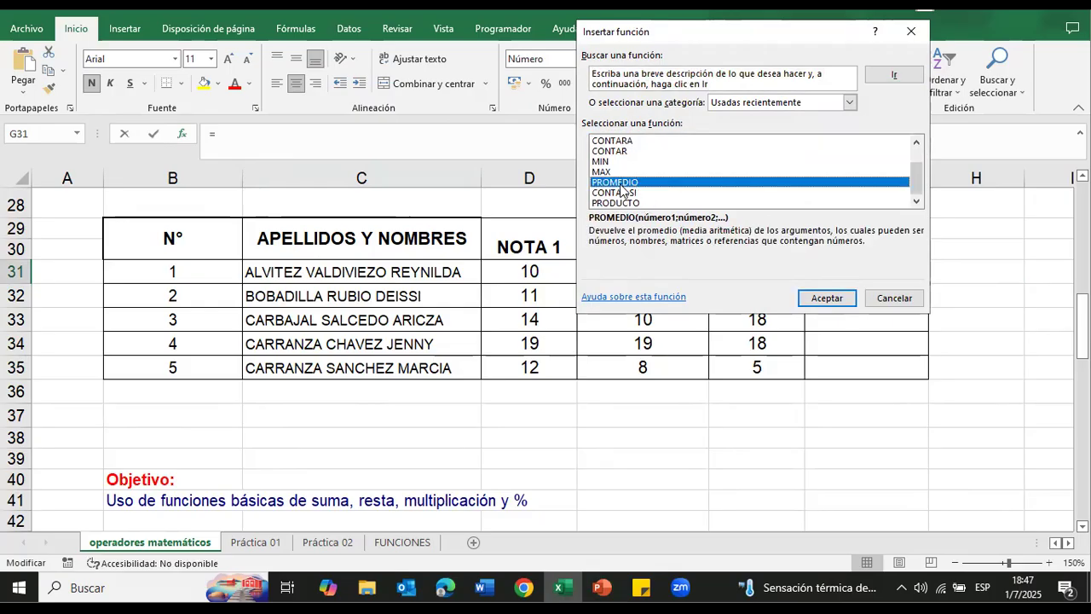
click(831, 298)
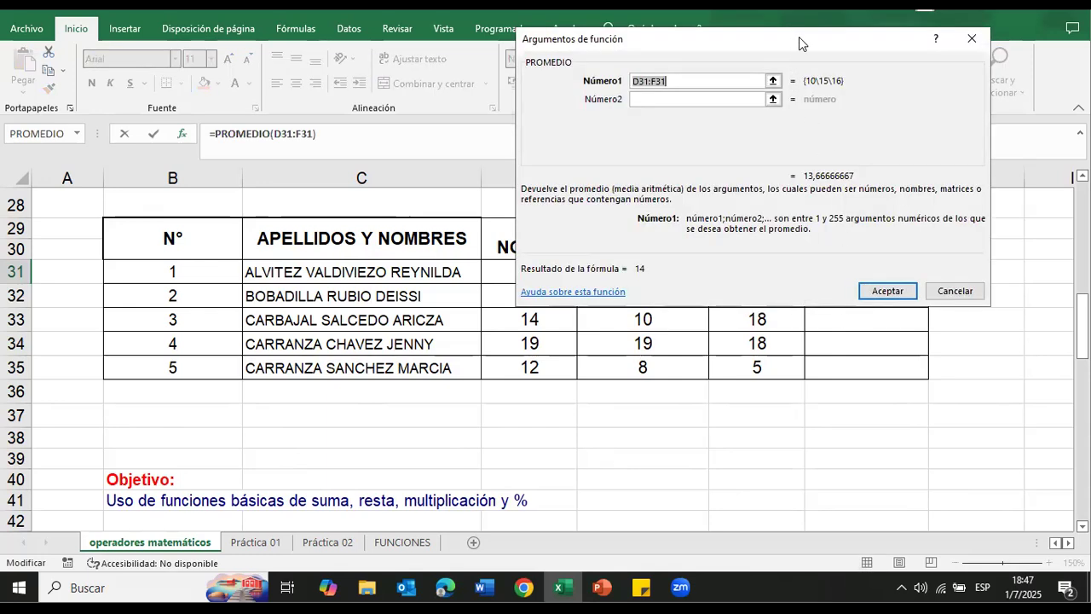
Step: Set the first student's grades D31:F31 as the PROMEDIO argument and accept the function in G31
drag(798, 37, 296, 127)
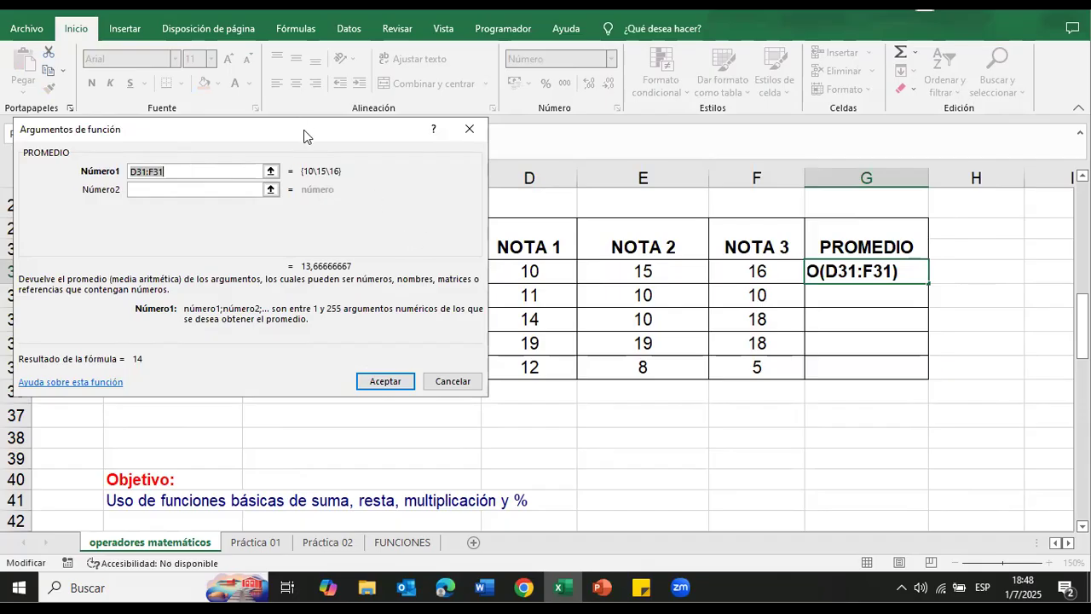
drag(282, 127, 244, 116)
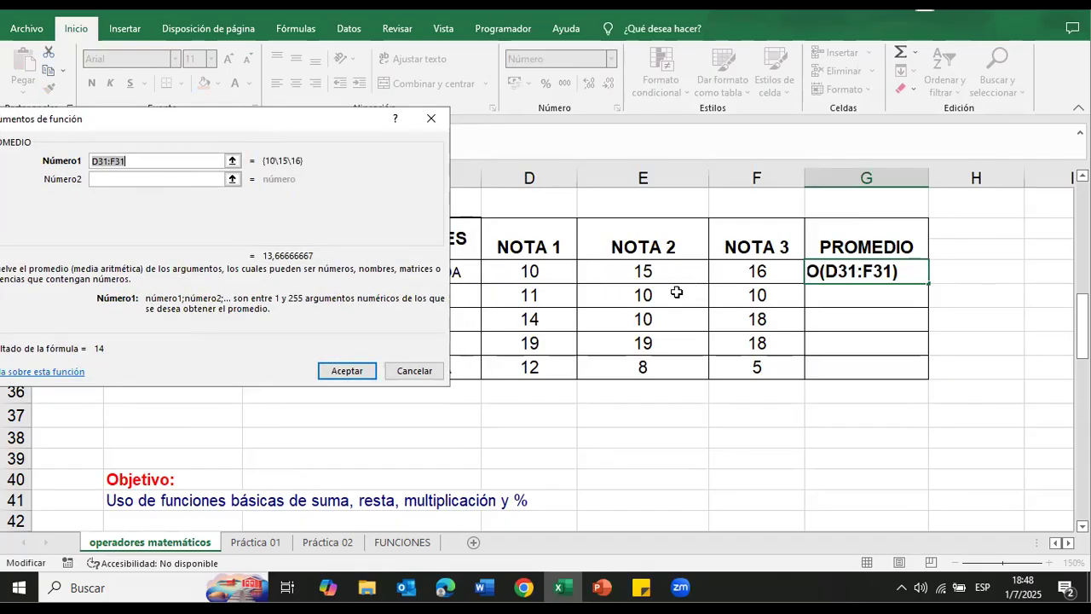
click(529, 271)
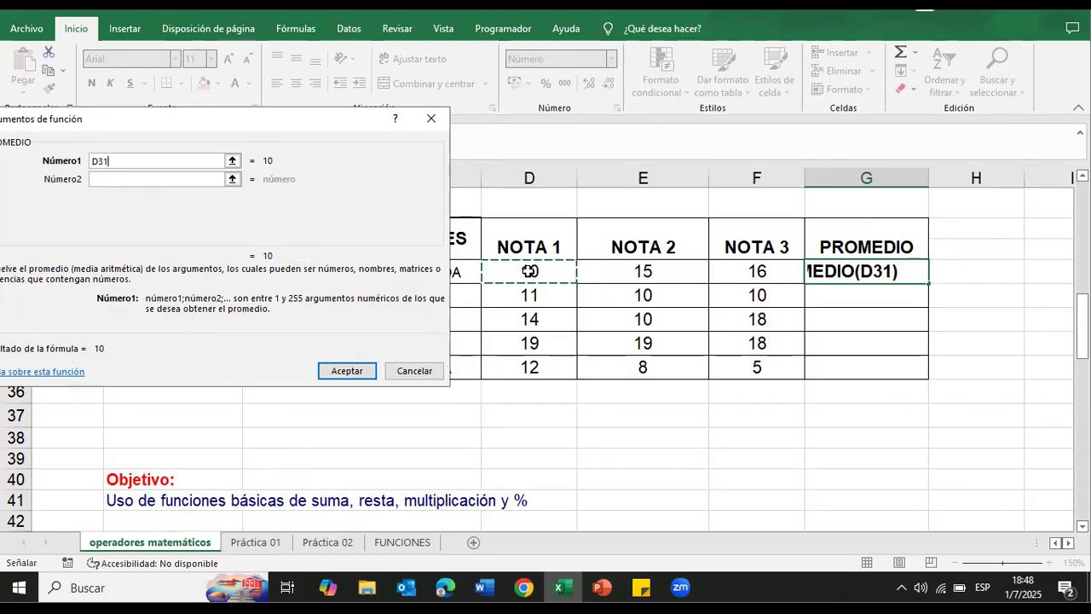
drag(530, 271, 738, 276)
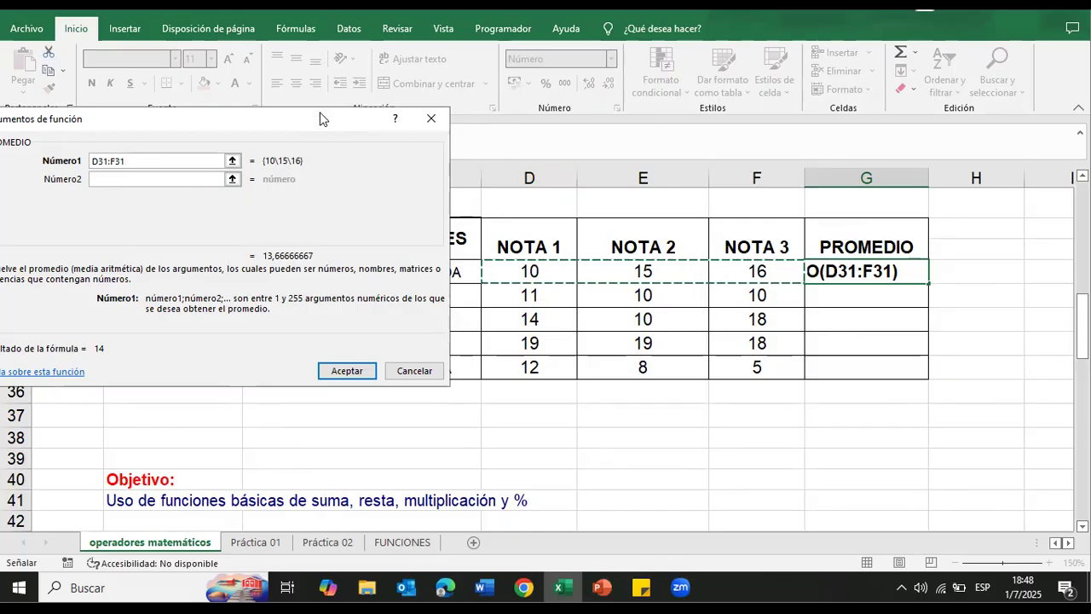
drag(321, 118, 847, 169)
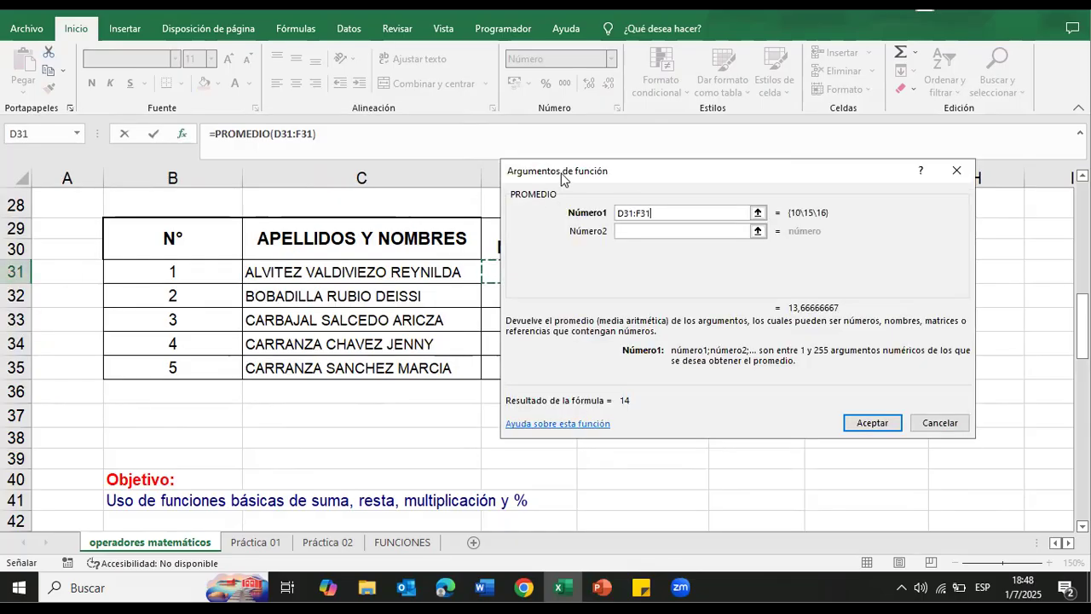
drag(563, 173, 168, 150)
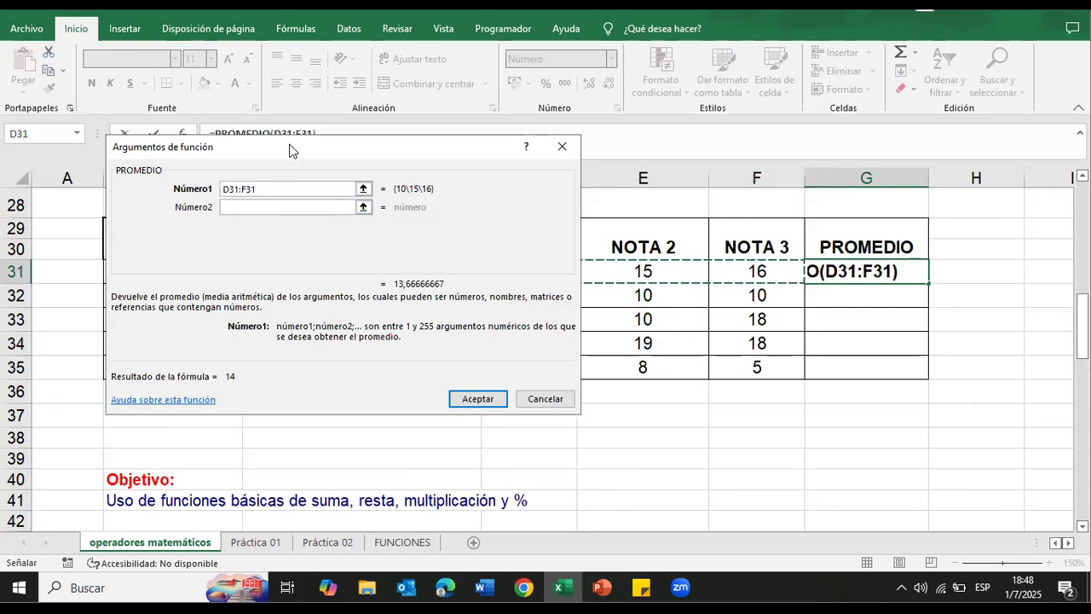
drag(289, 151, 791, 248)
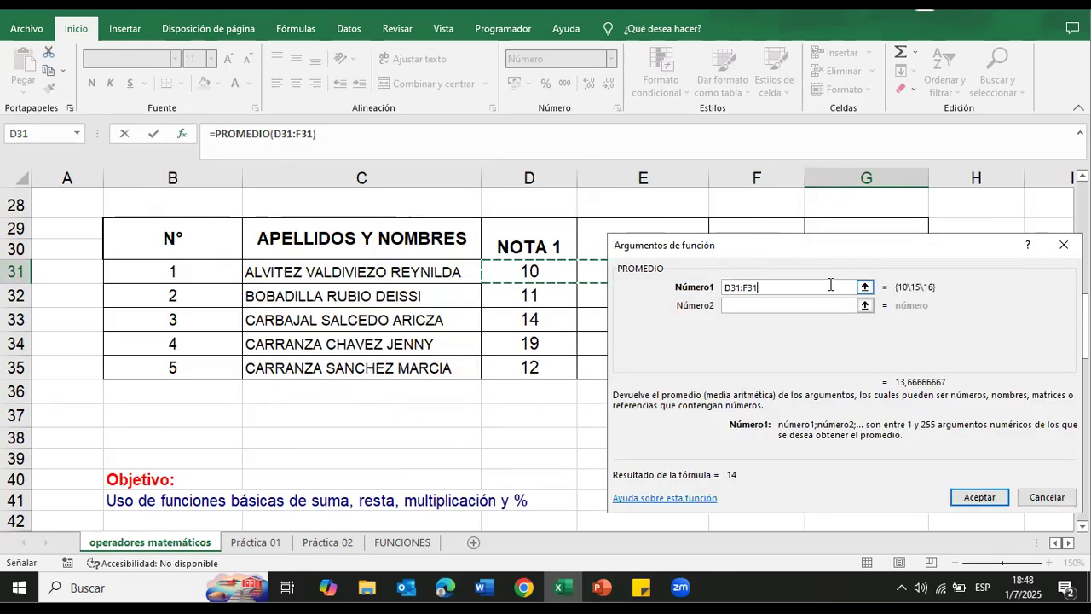
drag(825, 246, 616, 135)
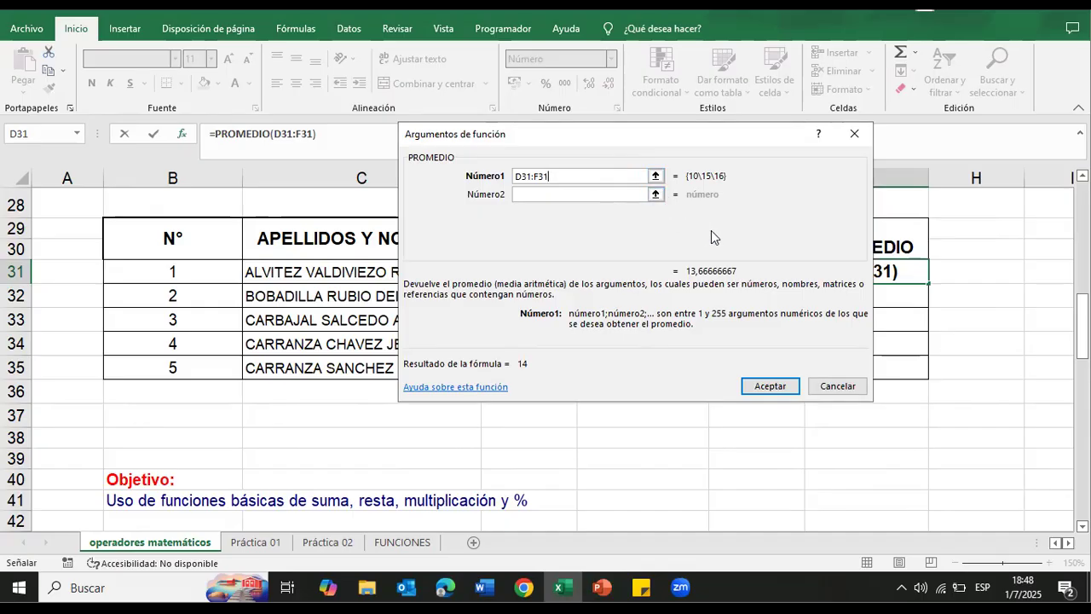
click(789, 388)
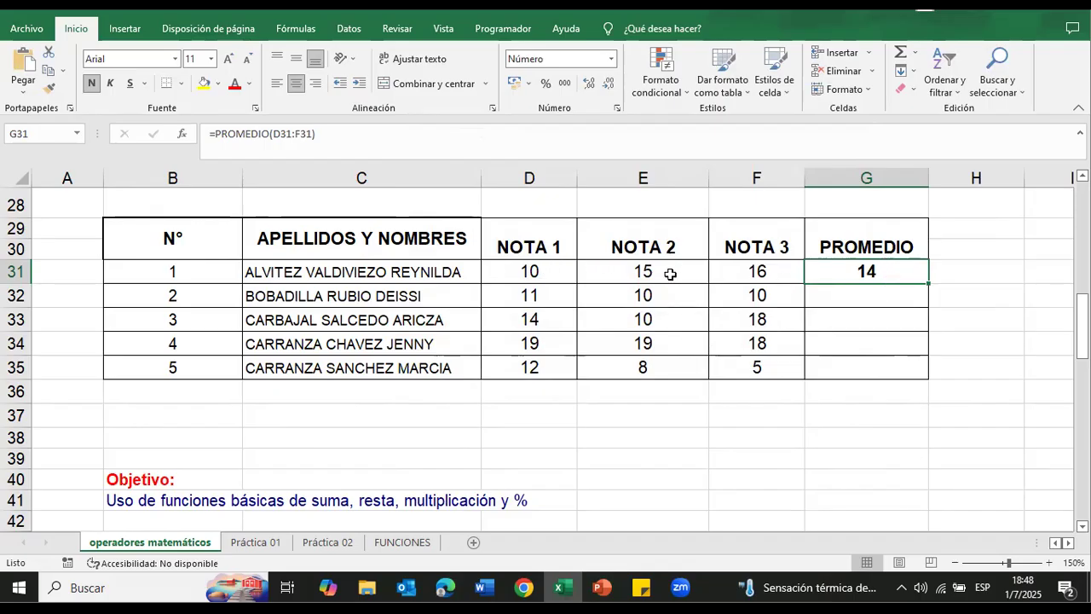
Step: Enter the formula =PROMEDIO(D32:F32) by hand in the second student's PROMEDIO cell, G32
click(835, 298)
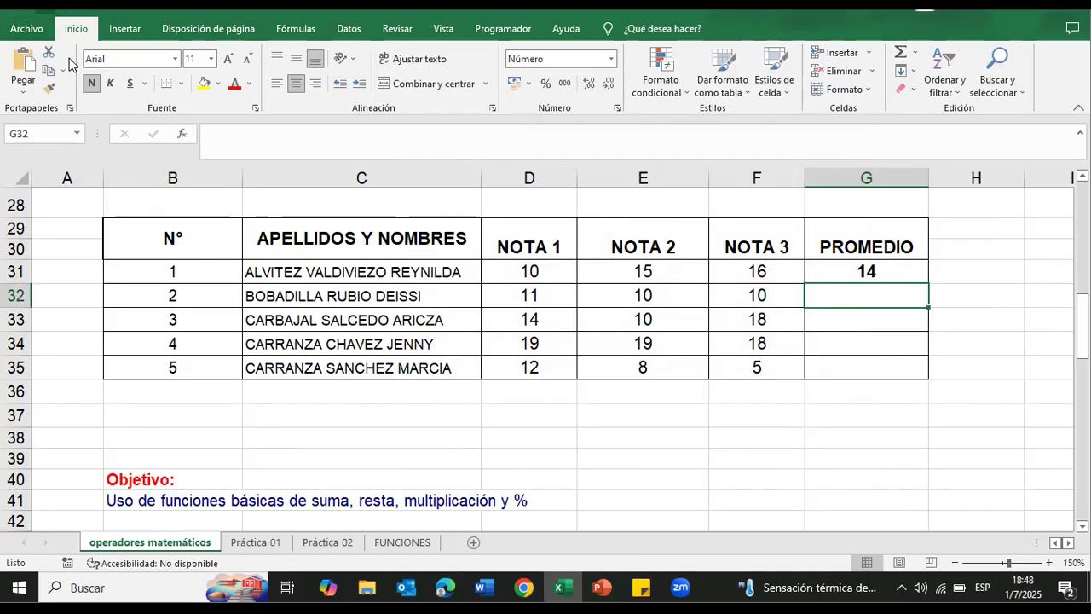
click(182, 134)
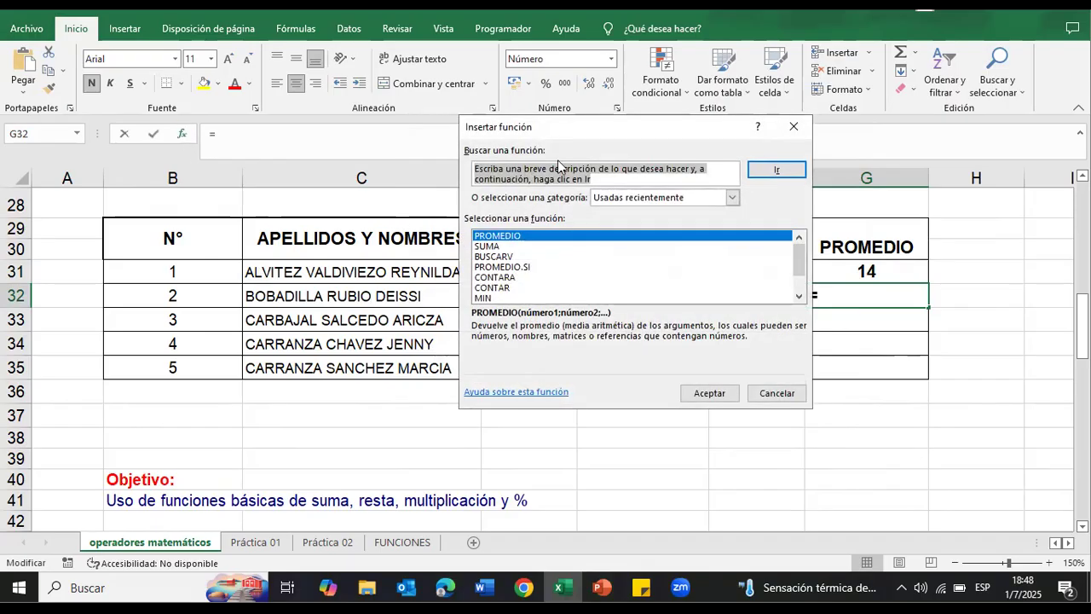
click(793, 126)
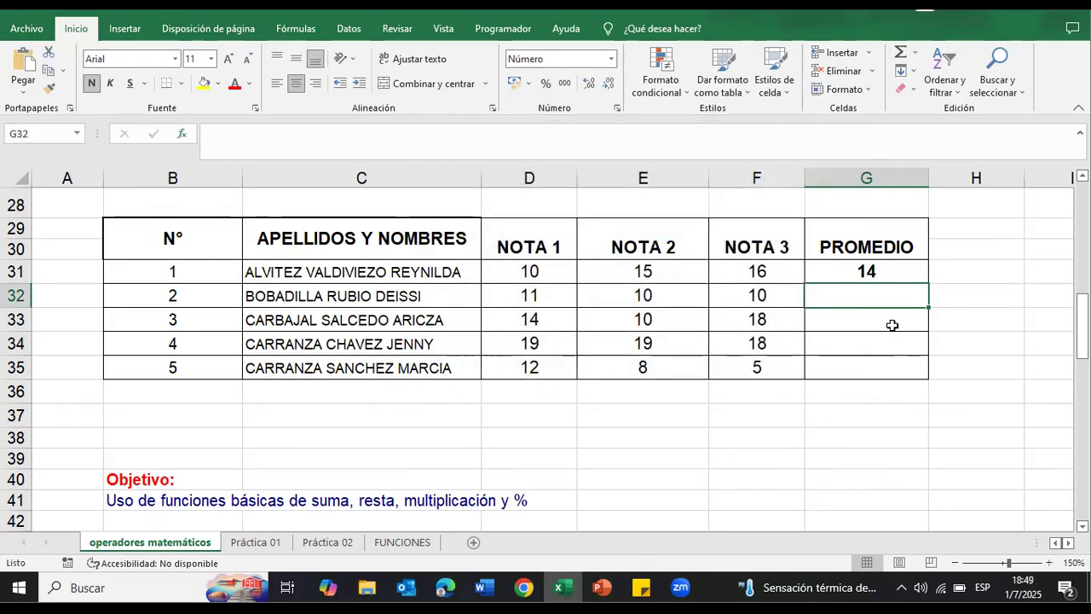
text(=)
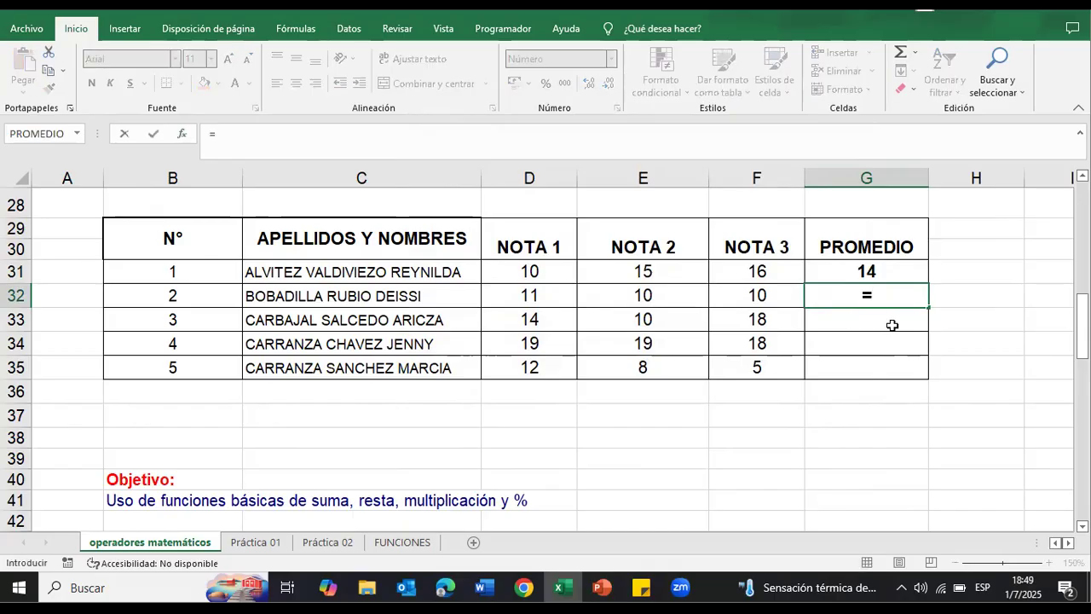
text(pr)
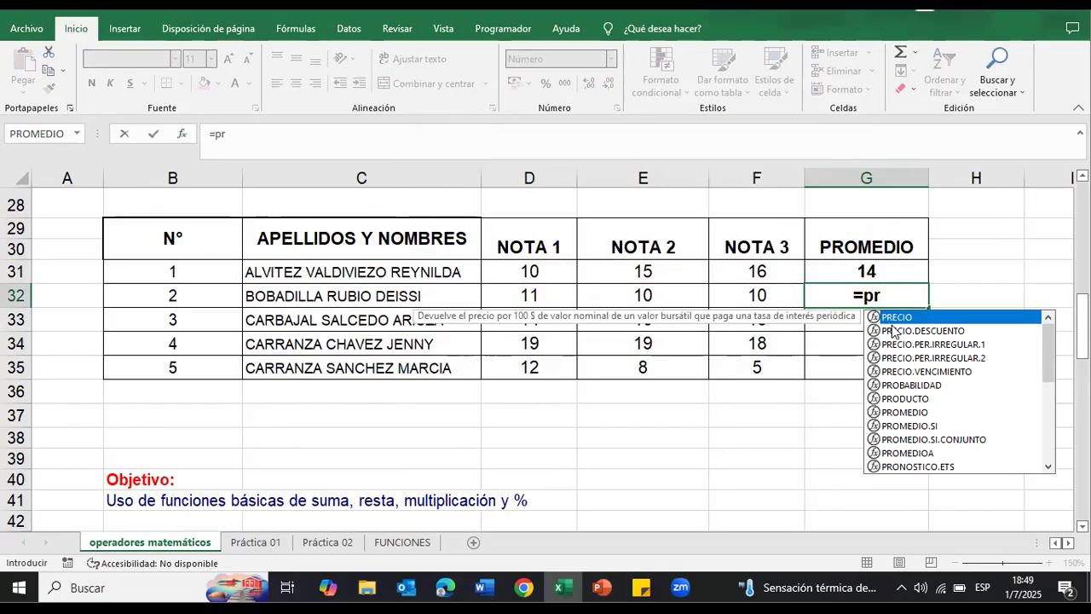
text(omed)
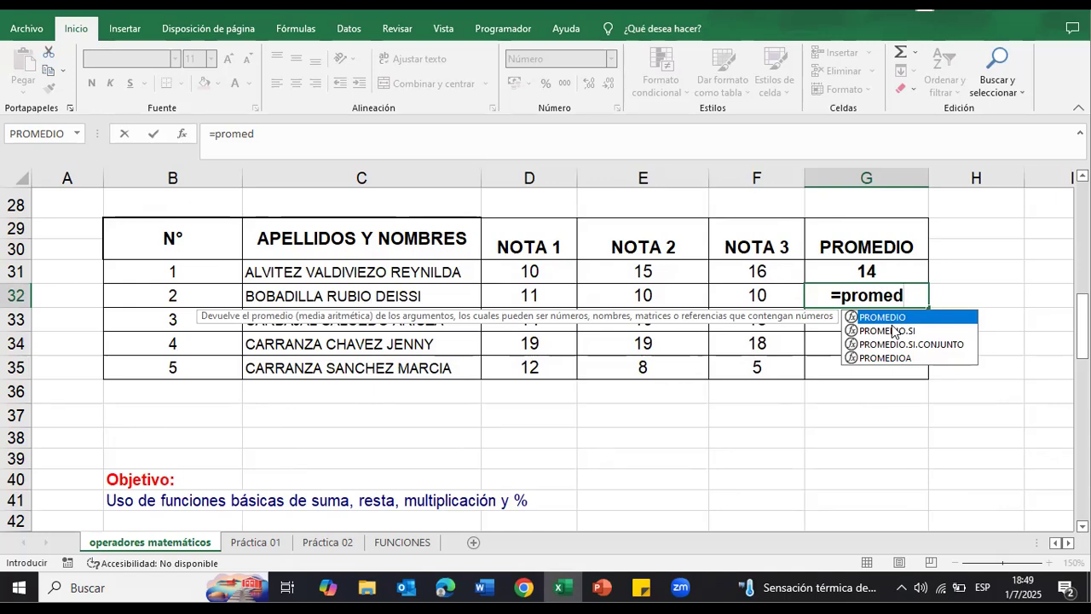
key(Tab)
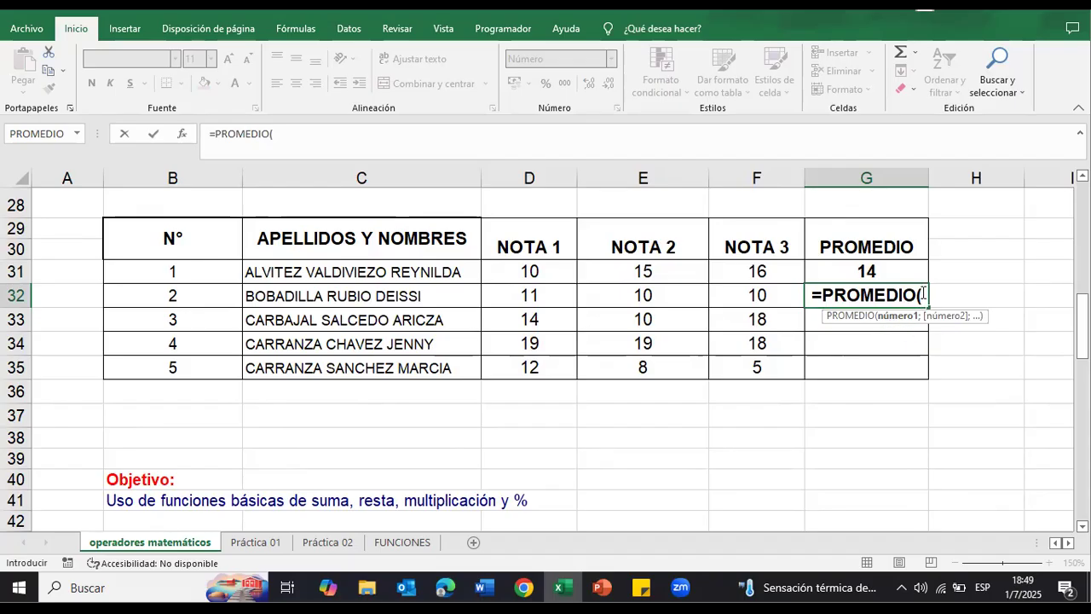
drag(531, 295, 742, 298)
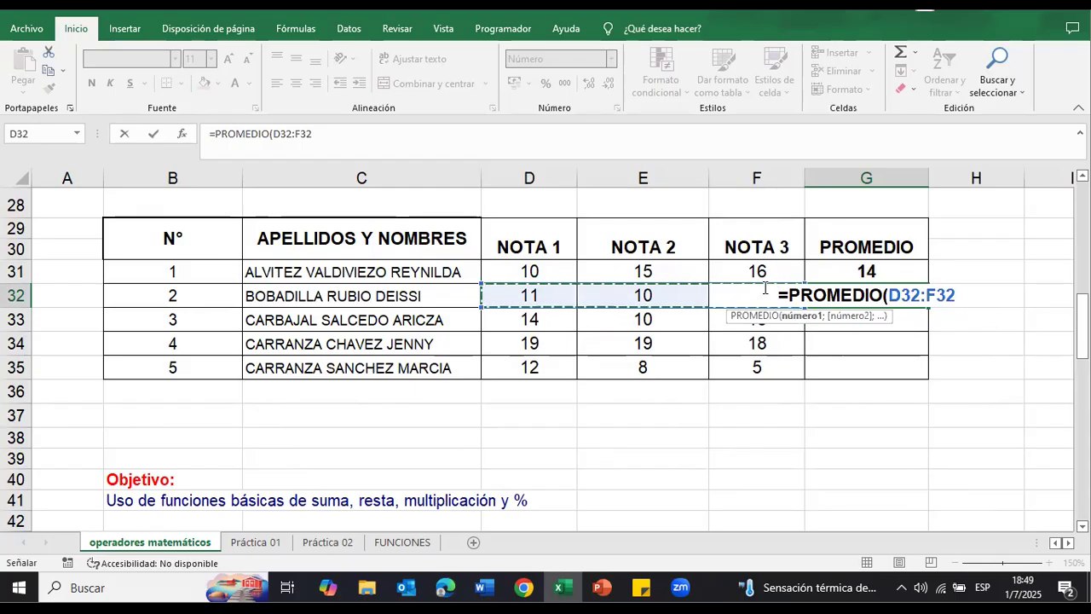
key(Return)
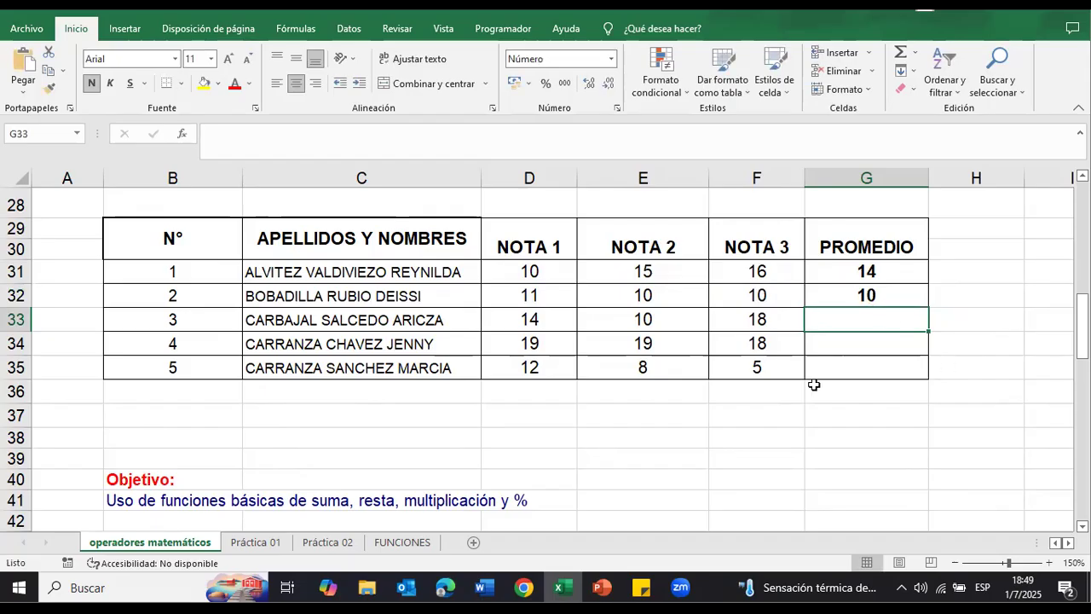
Step: Fill the PROMEDIO formula from G32 down through the last student's row, G35
click(869, 292)
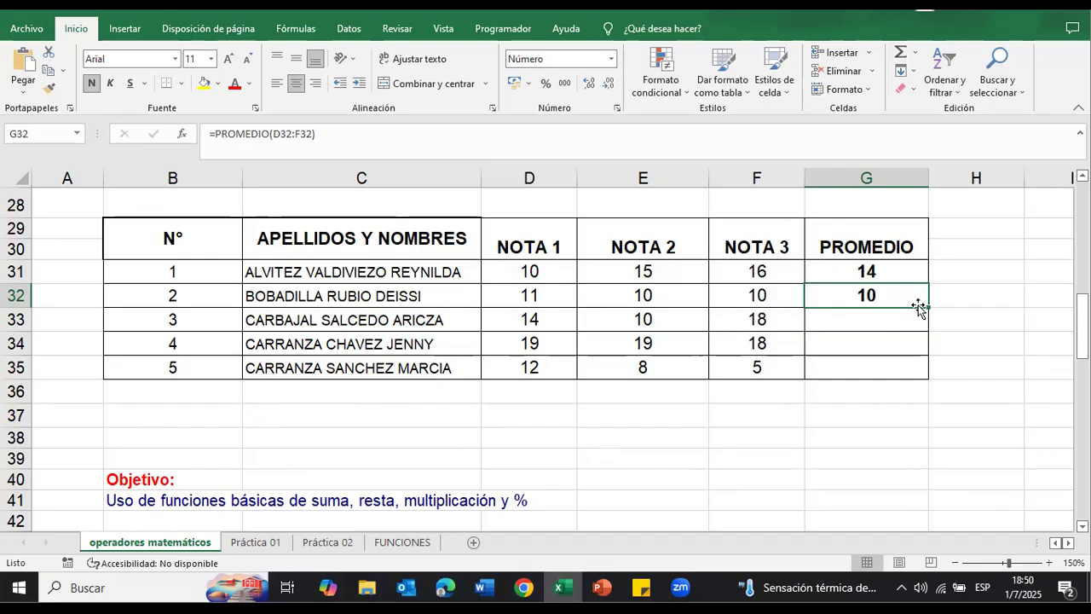
drag(929, 307, 928, 307)
drag(928, 307, 911, 371)
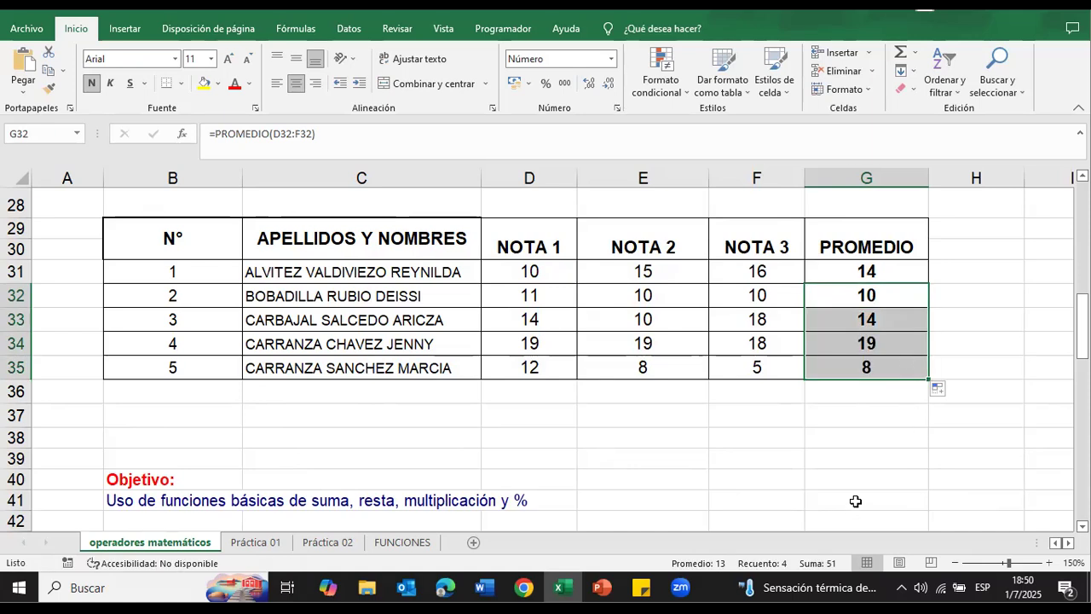
Step: Check the copied PROMEDIO formulas in G33, G34 and G35 against the grade cells they reference
click(899, 321)
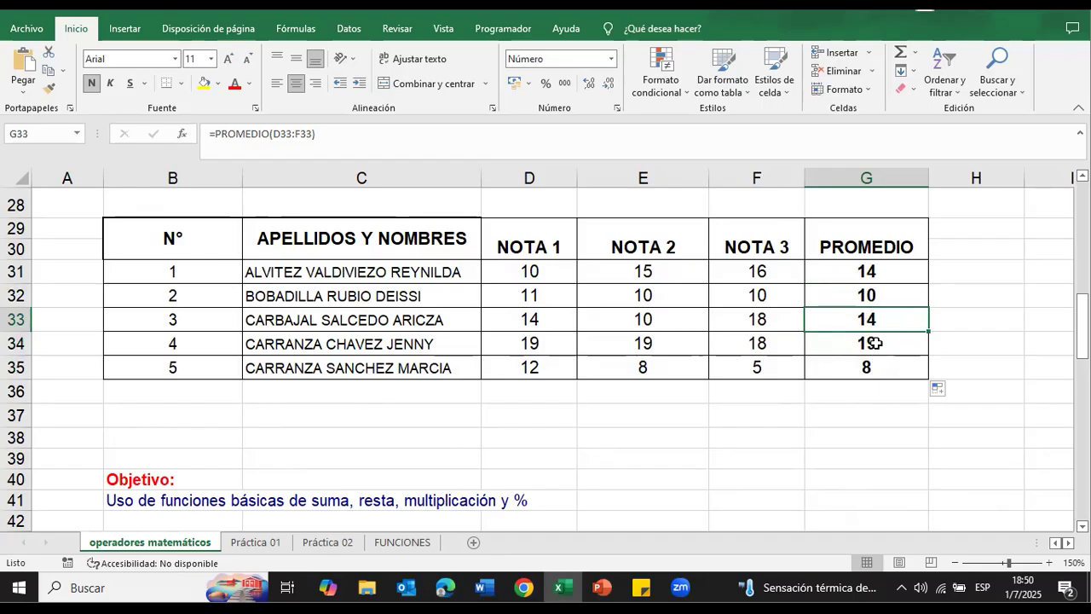
click(873, 344)
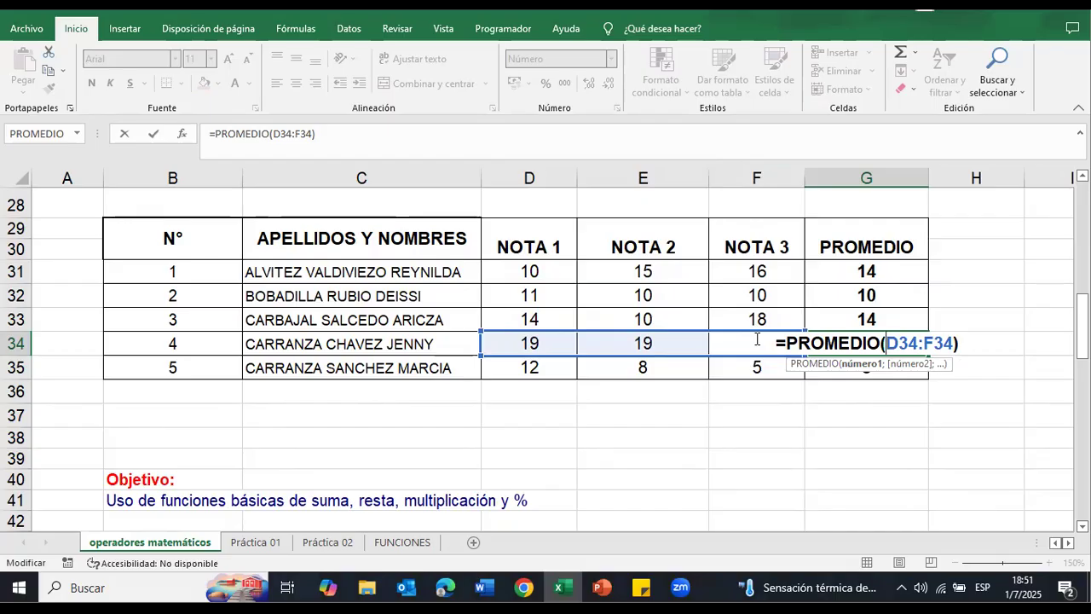
key(Return)
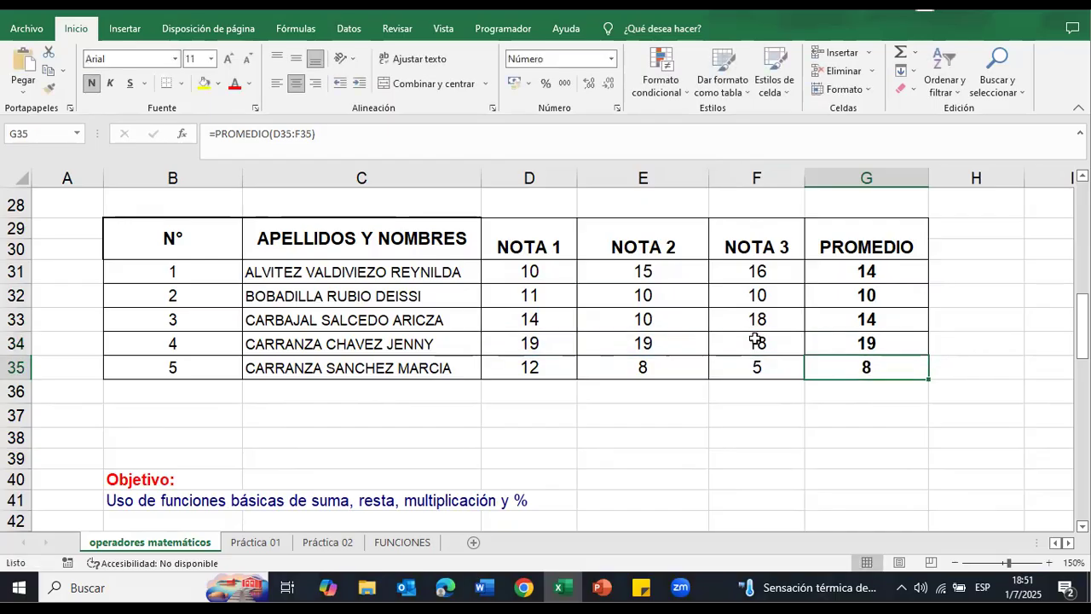
double_click(896, 363)
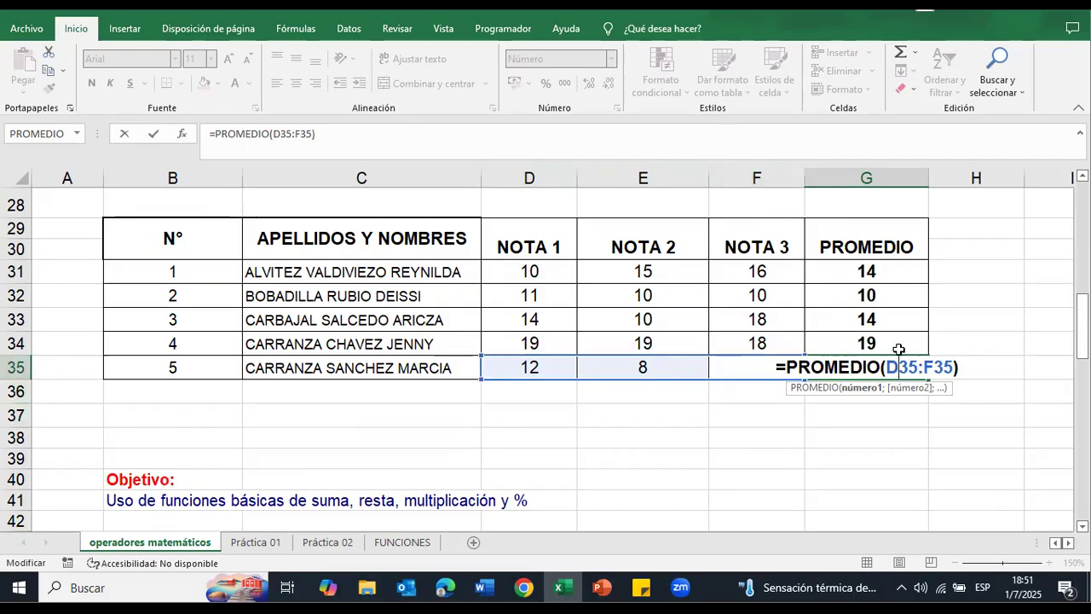
key(Return)
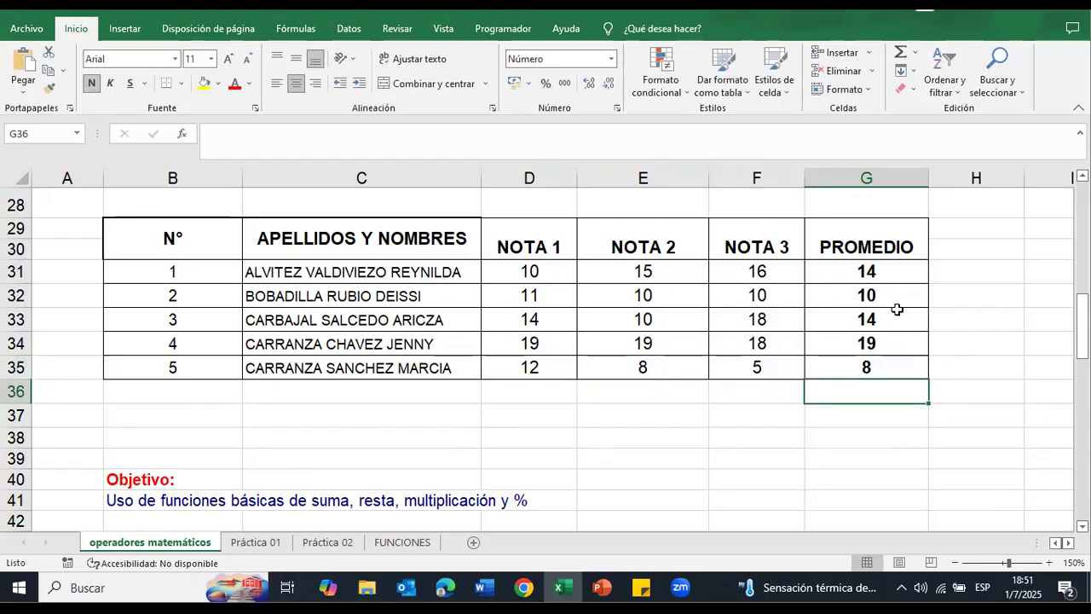
Step: Review the completed export report and PROMEDIO DE NOTAS tables and the rows below them
scroll(896, 309, up, 3)
scroll(889, 285, down, 3)
scroll(870, 345, up, 7)
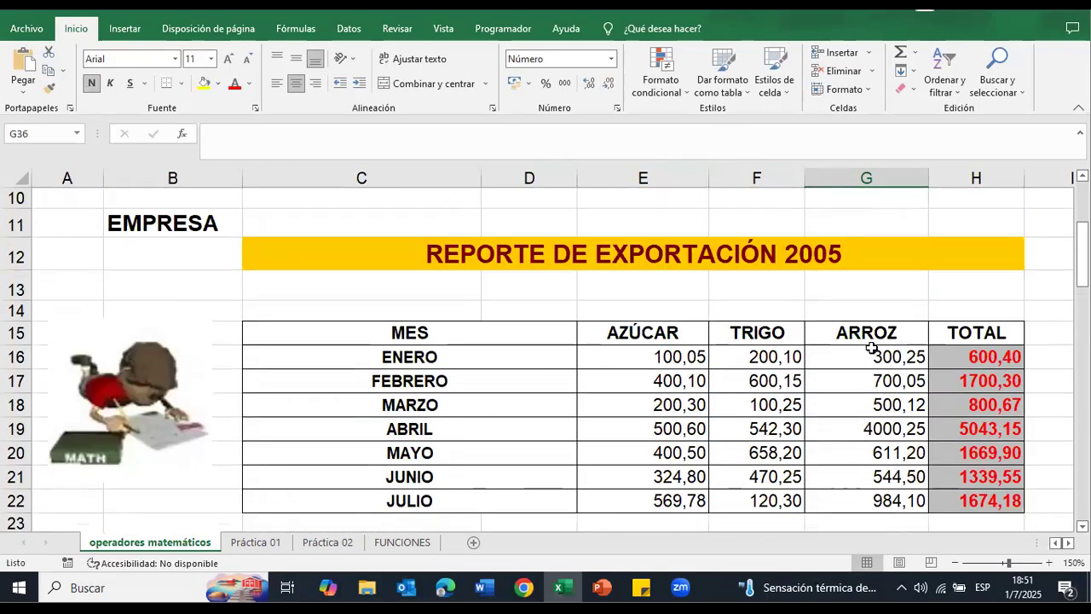
scroll(868, 344, down, 2)
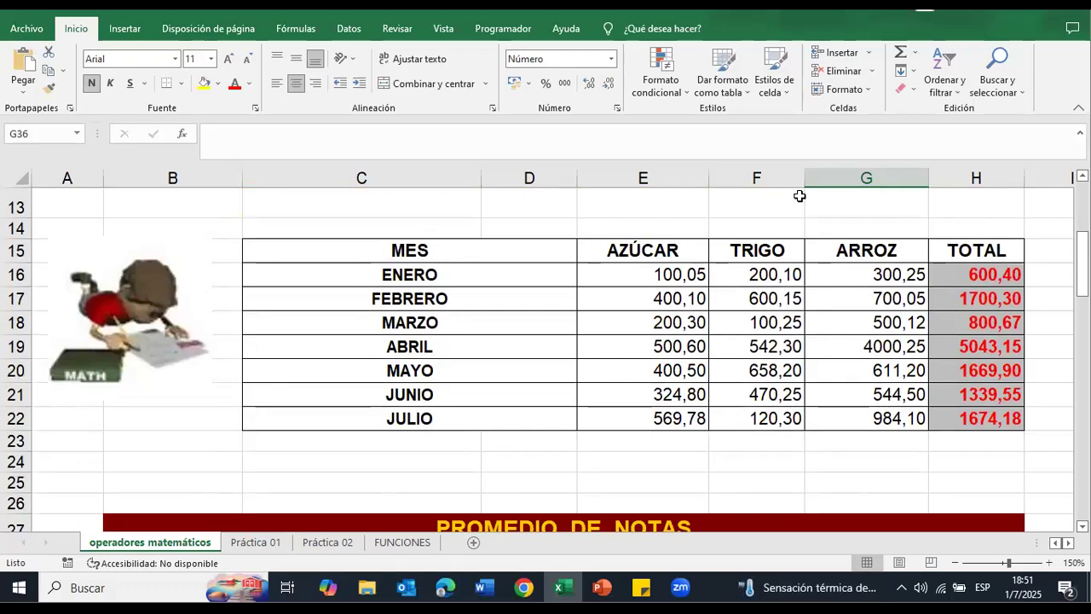
scroll(758, 228, down, 2)
scroll(758, 228, down, 5)
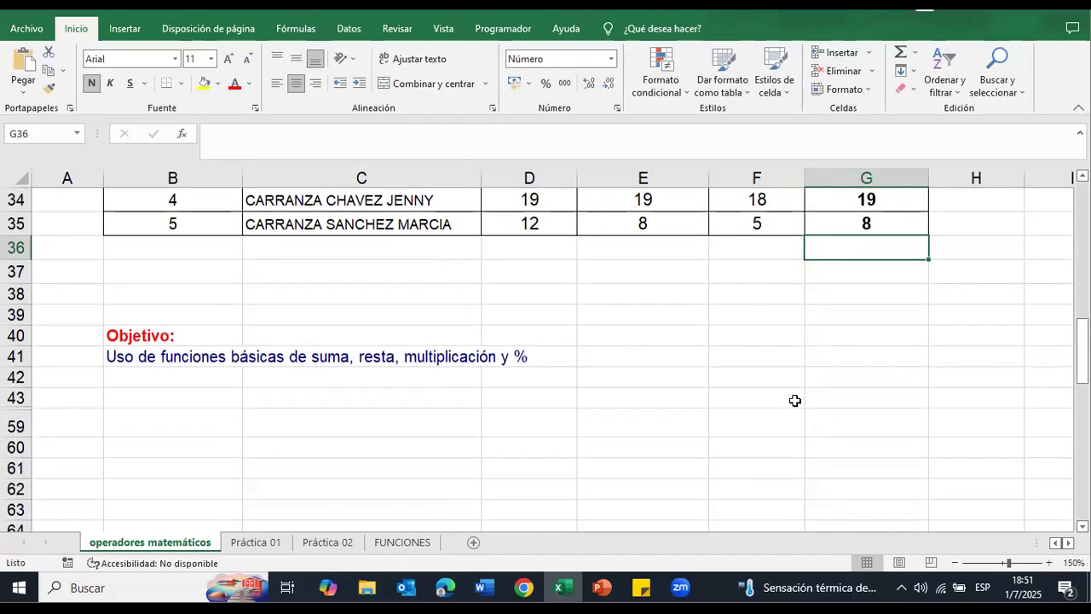
scroll(831, 412, up, 4)
scroll(831, 411, up, 1)
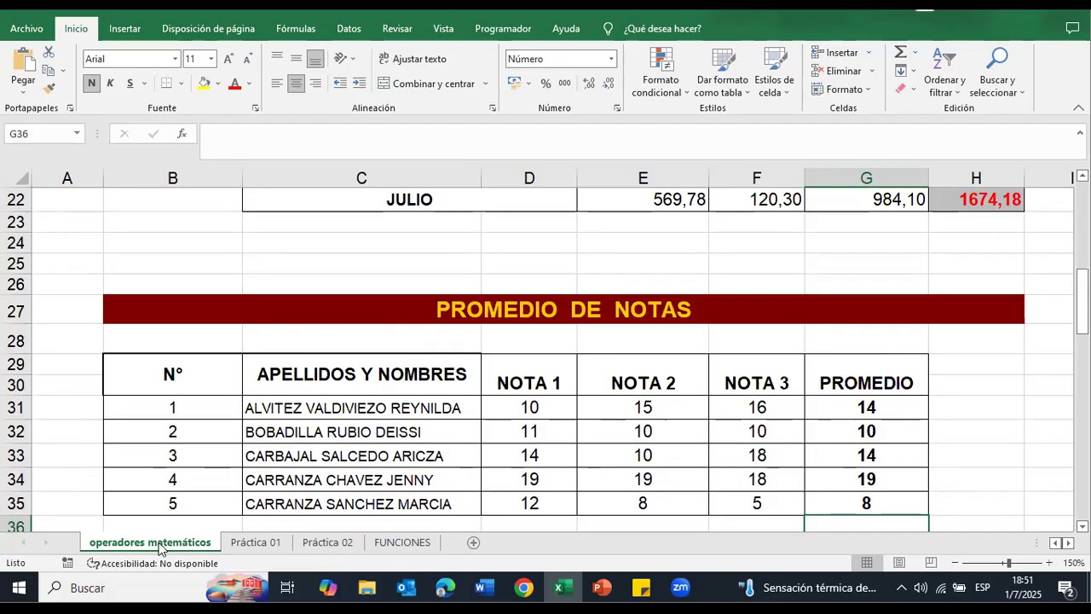
Step: Open the Práctica 01 sheet and examine its payroll table and the instructions for salario, bonificación, descuento and sueldo neto
click(243, 543)
scroll(450, 484, up, 3)
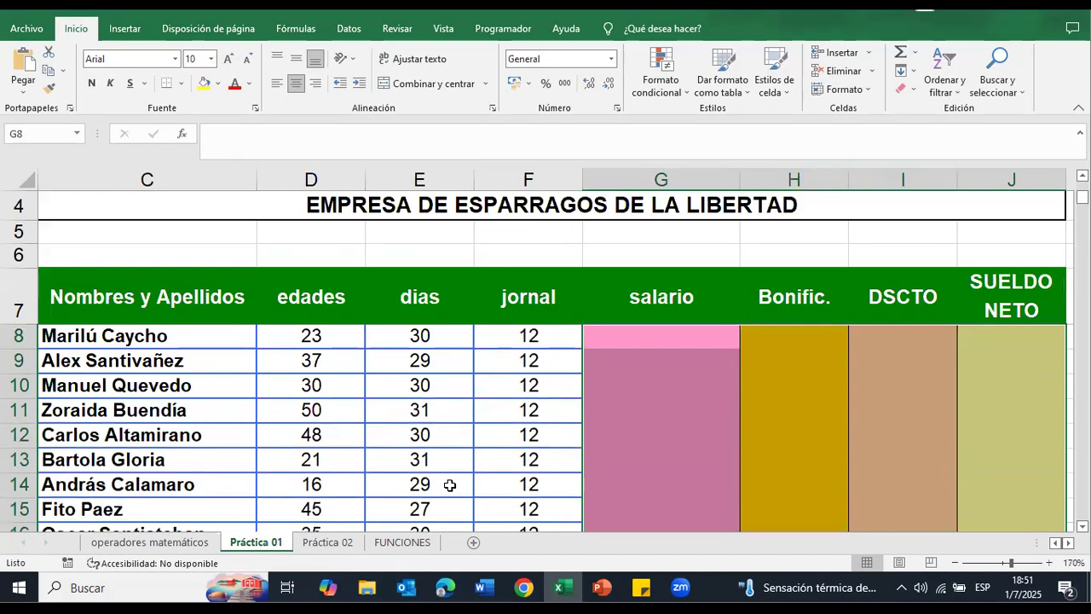
scroll(450, 484, down, 2)
scroll(467, 492, up, 1)
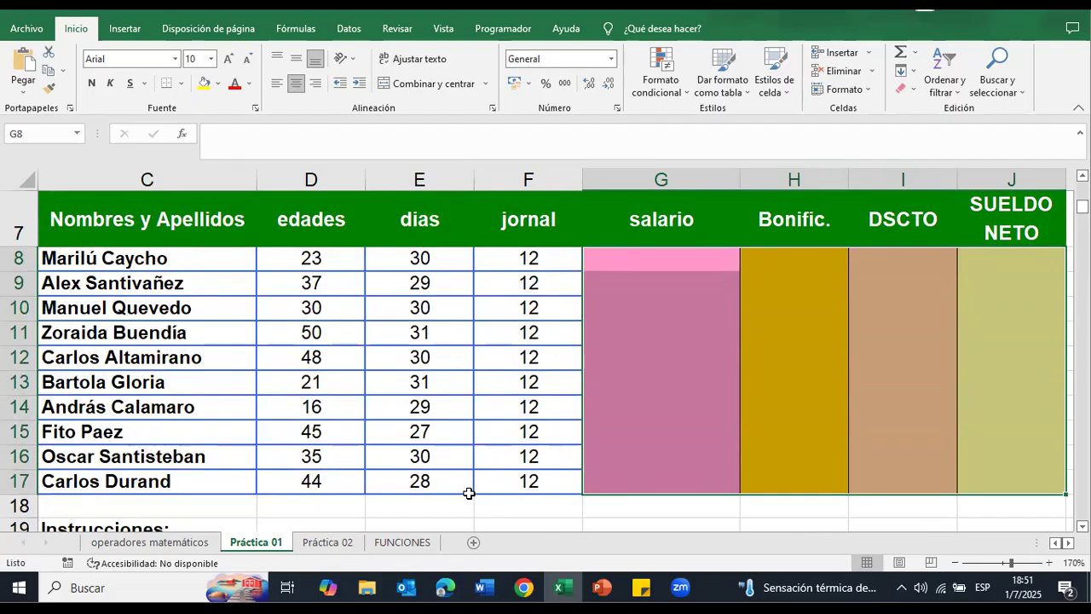
scroll(546, 478, down, 2)
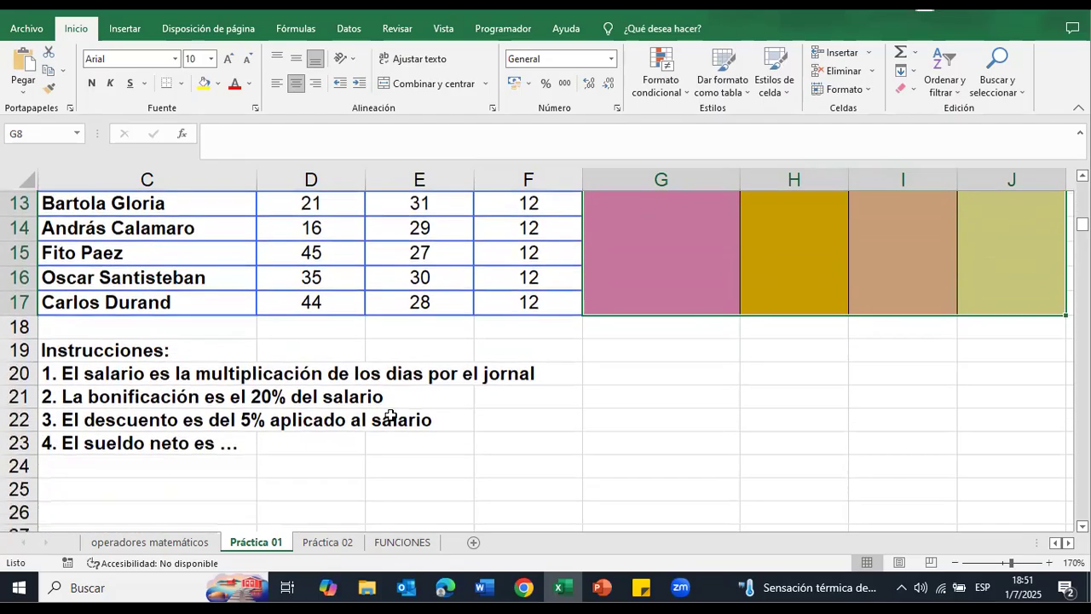
click(81, 372)
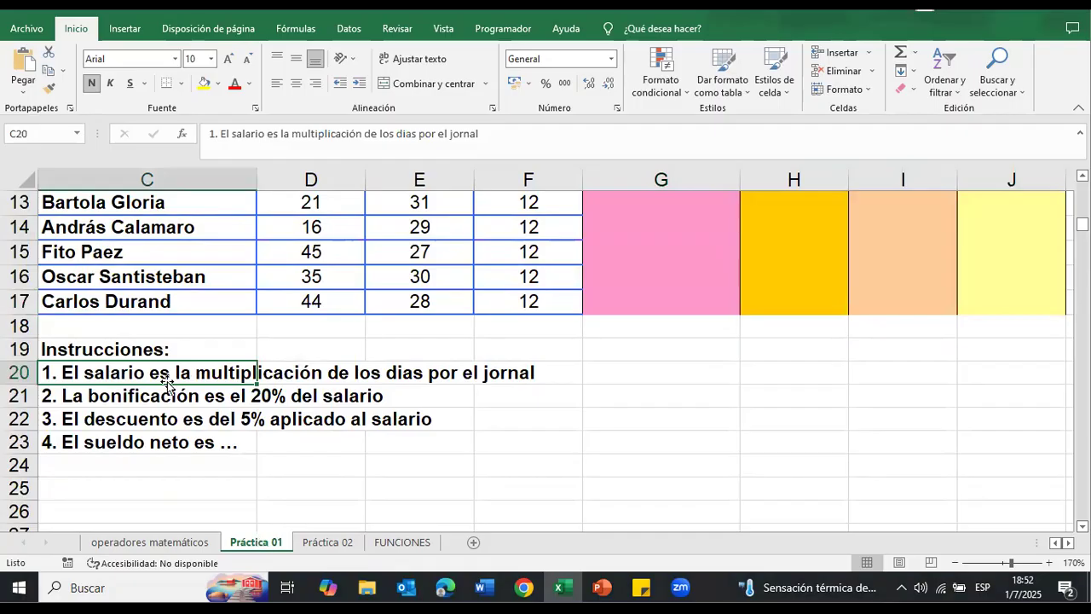
scroll(167, 385, up, 2)
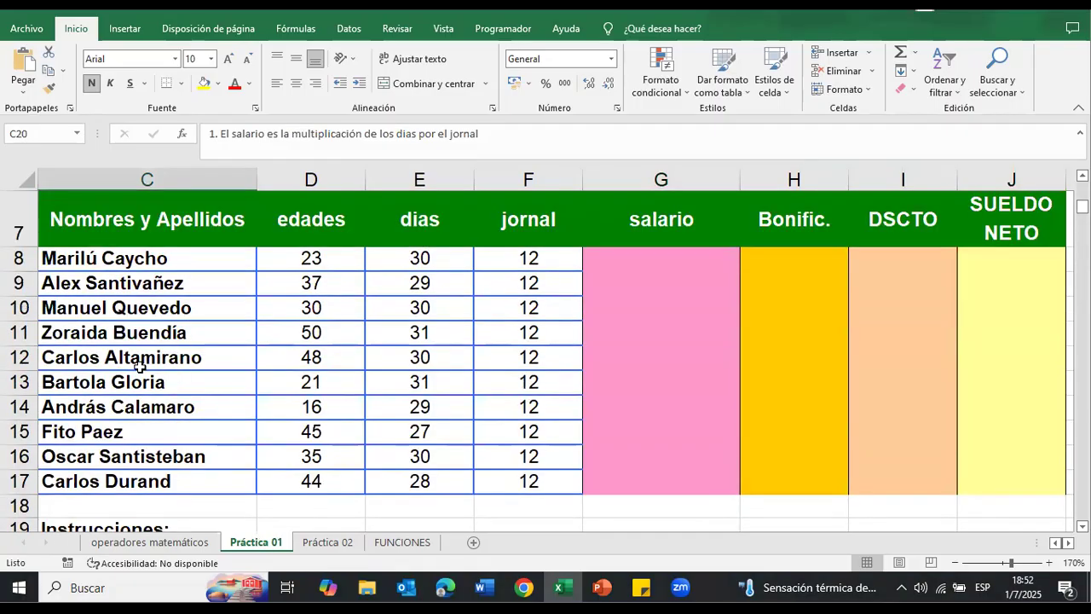
scroll(139, 365, down, 3)
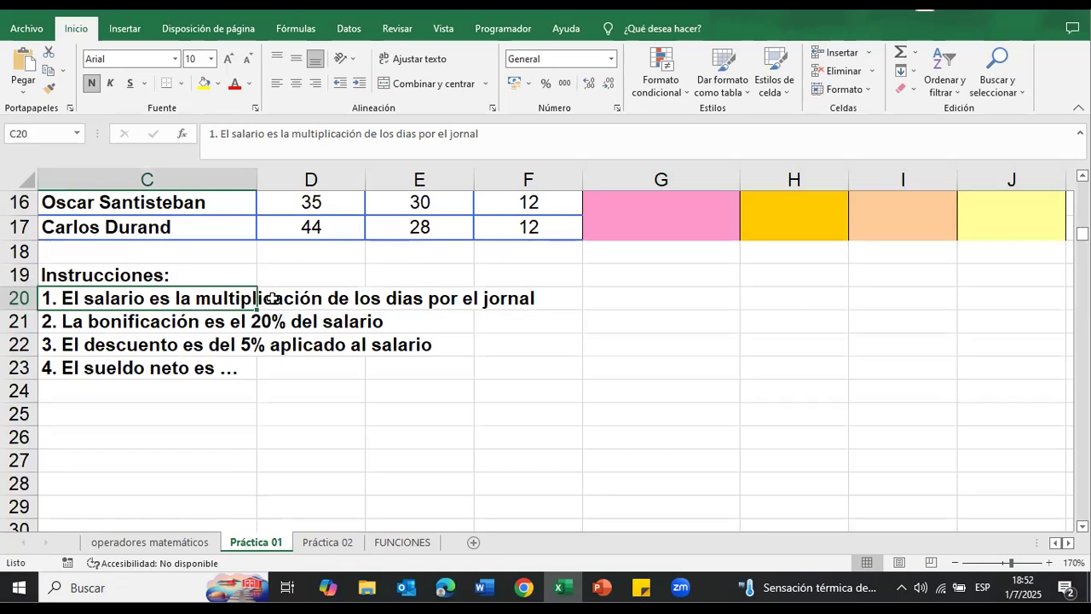
Step: Examine the salario instruction in row 20 alongside the payroll table's dias, jornal and salario columns
click(486, 298)
scroll(420, 319, up, 4)
scroll(420, 319, up, 1)
scroll(418, 318, down, 3)
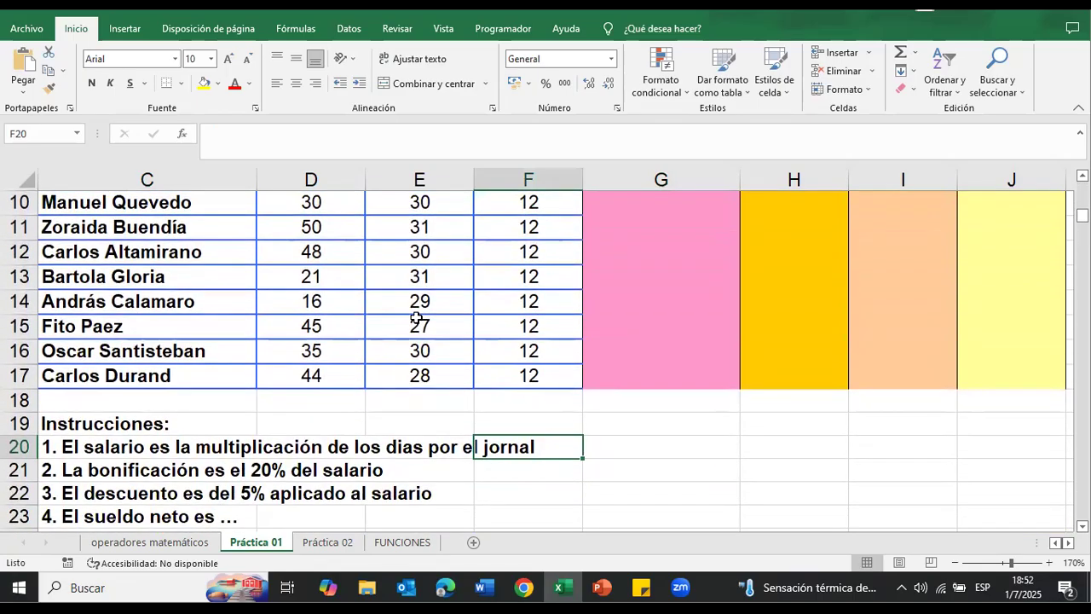
scroll(348, 248, up, 2)
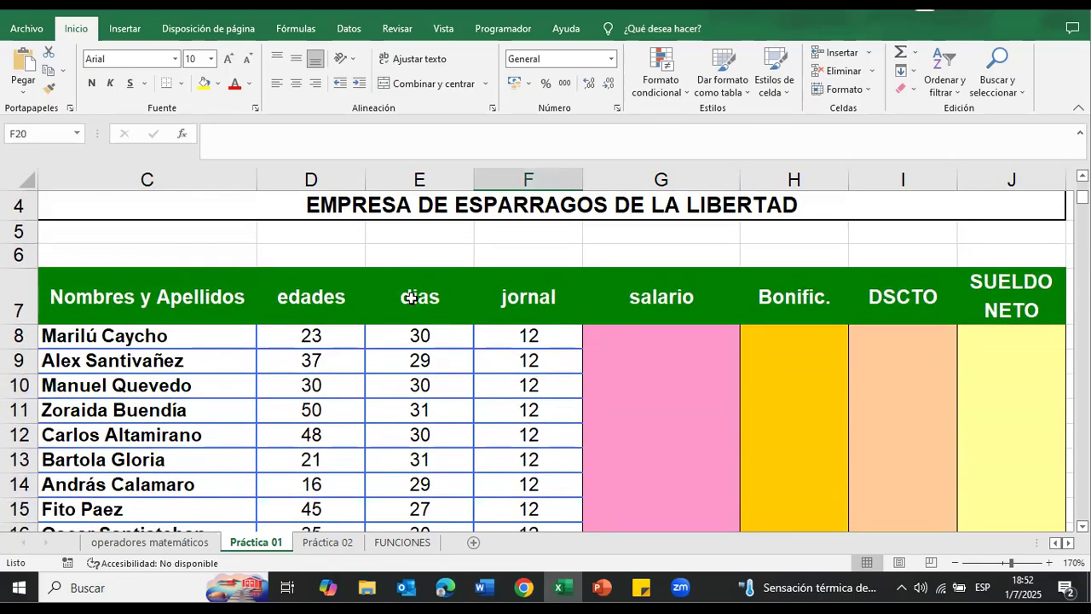
scroll(410, 297, down, 1)
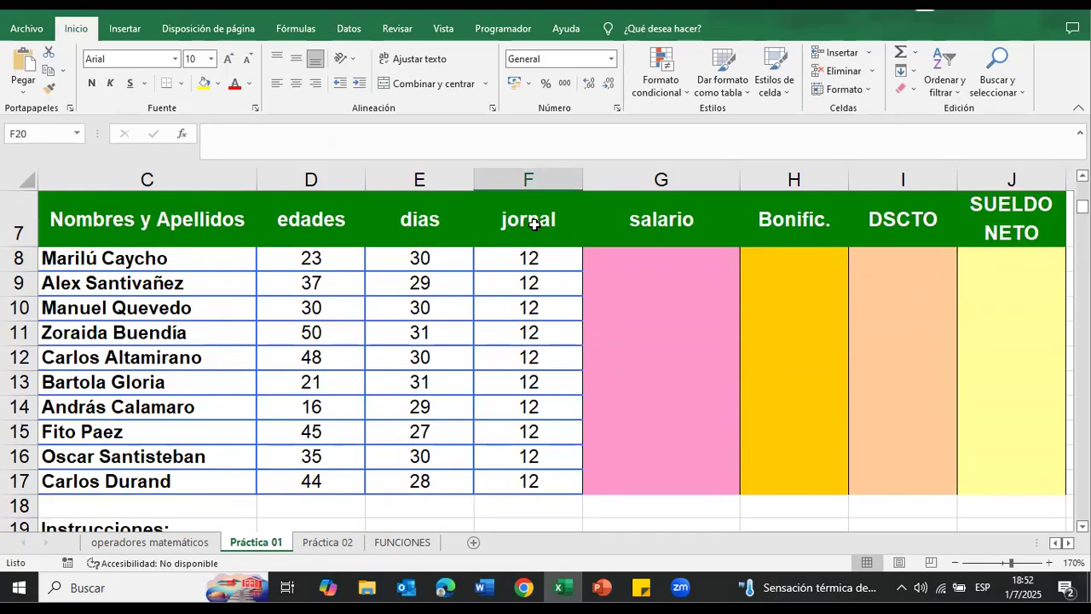
click(614, 261)
scroll(612, 275, down, 2)
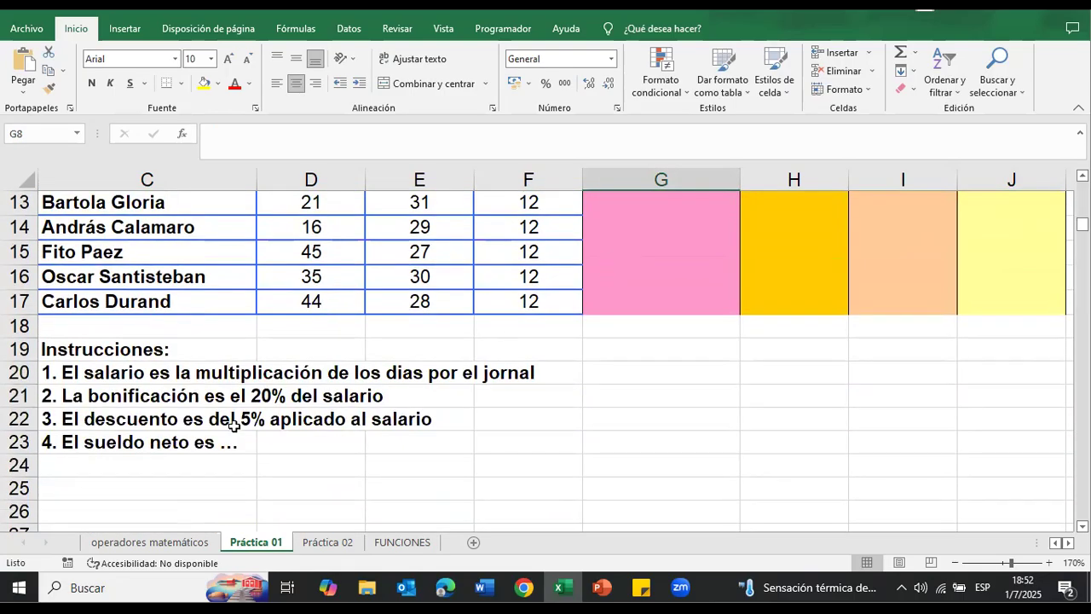
scroll(461, 400, up, 3)
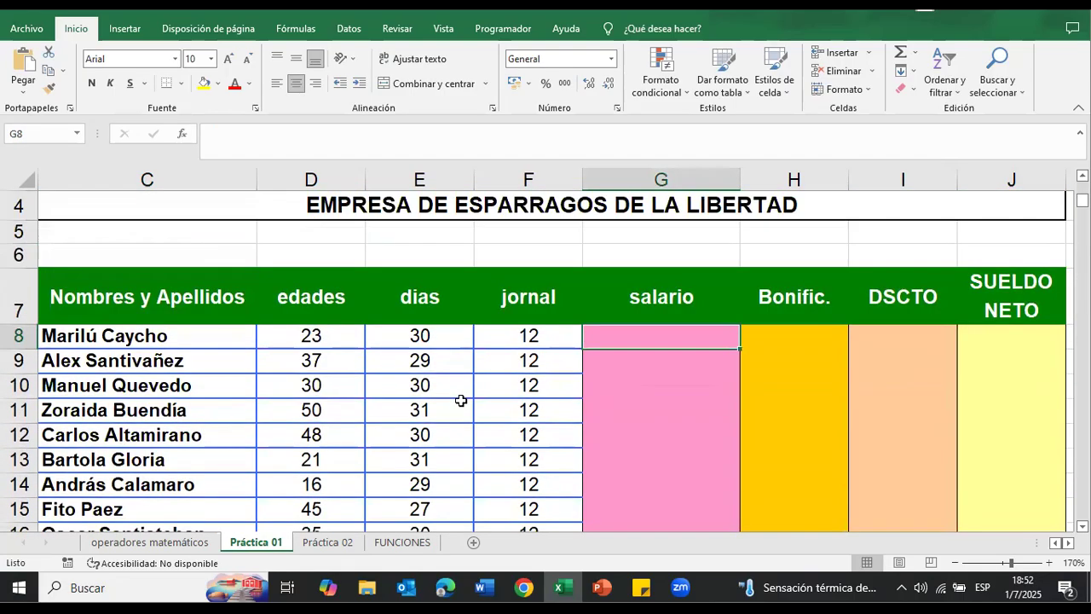
click(423, 338)
click(528, 341)
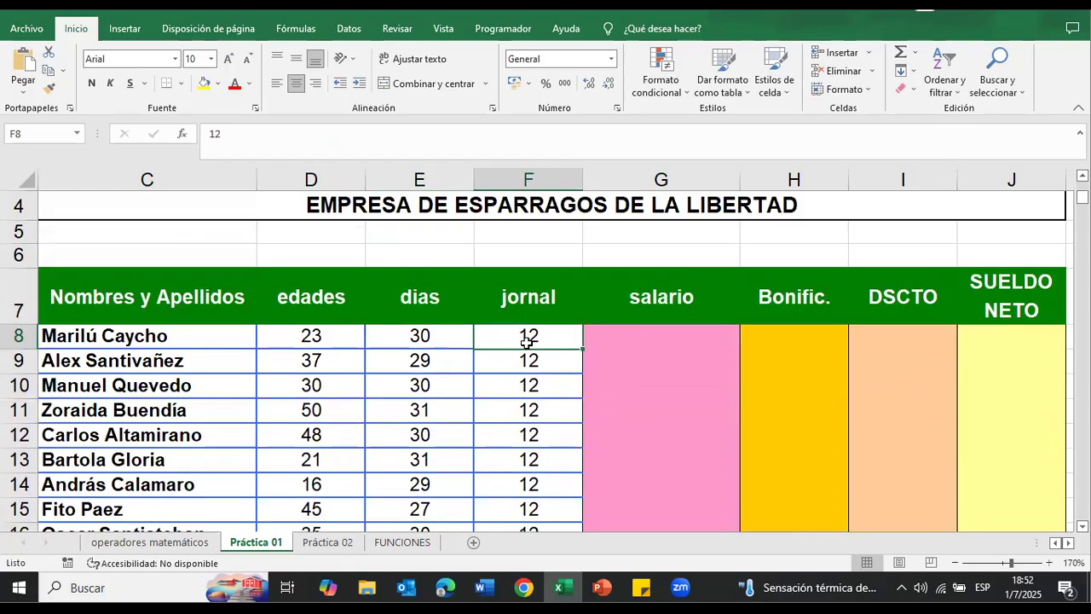
Step: Calculate the first employee's salario in G8 by multiplying dias by jornal with the formula =E8*F8
click(672, 337)
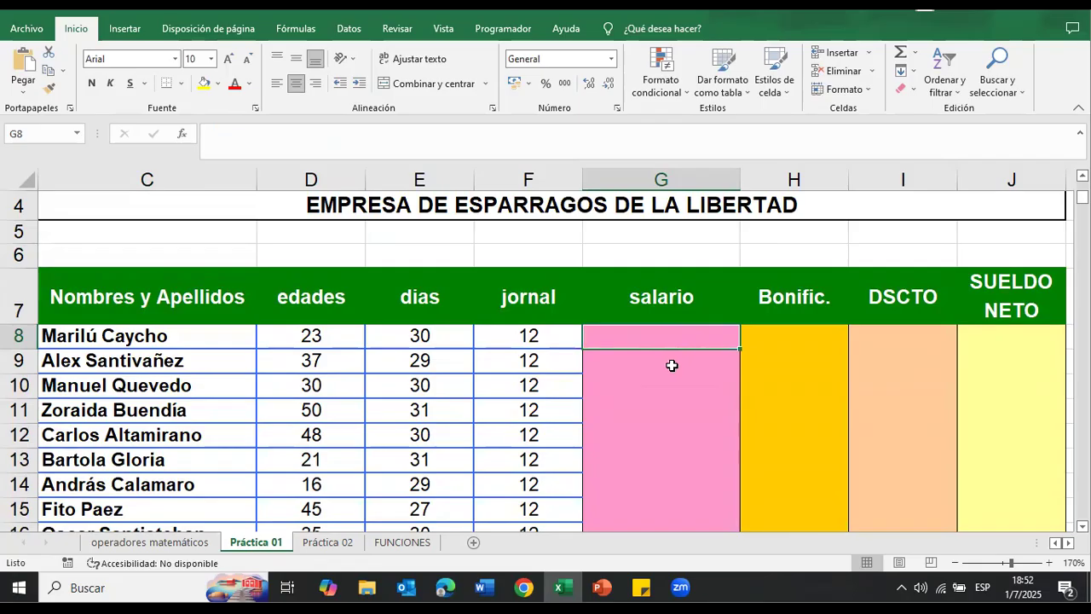
text(=)
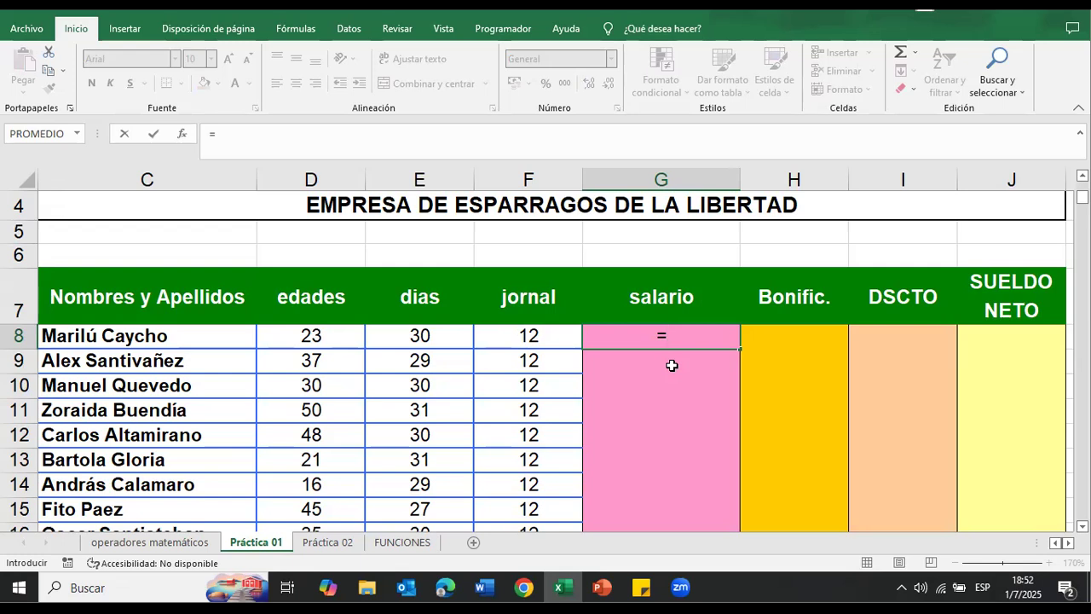
click(396, 344)
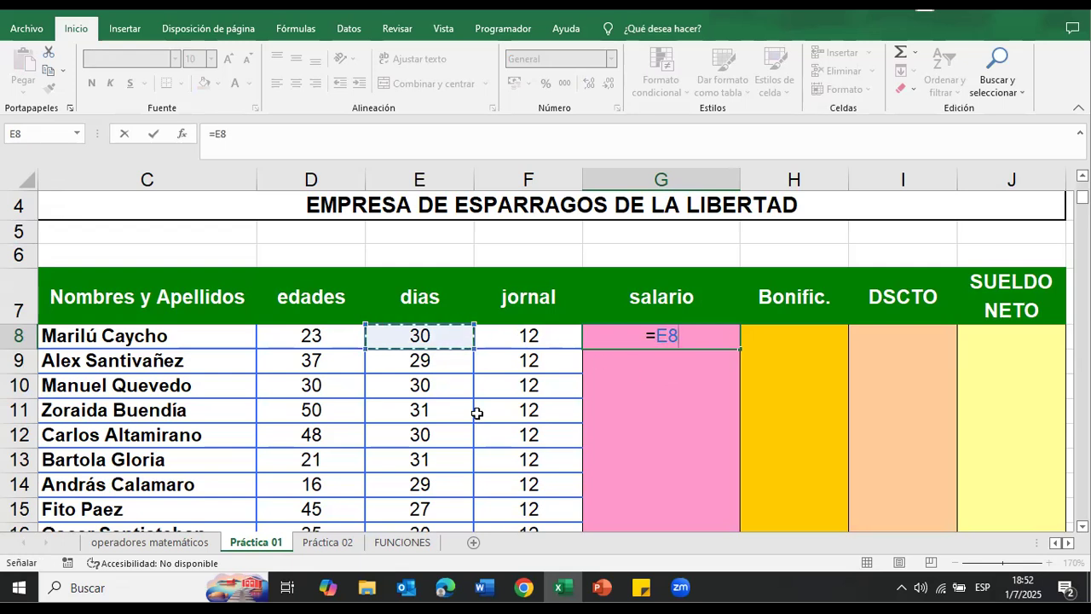
text(*)
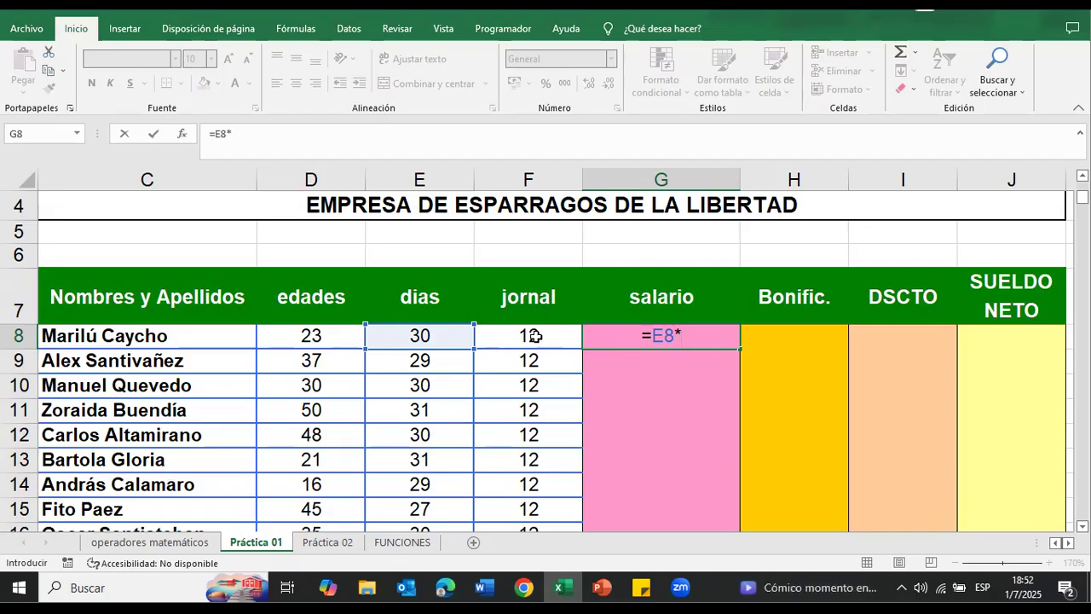
click(540, 335)
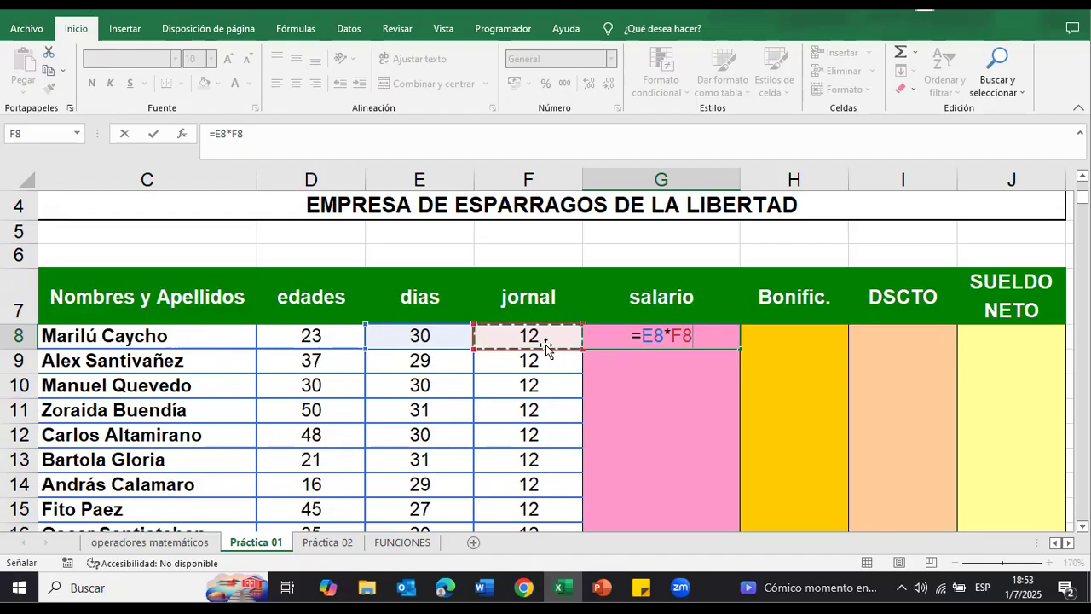
key(Return)
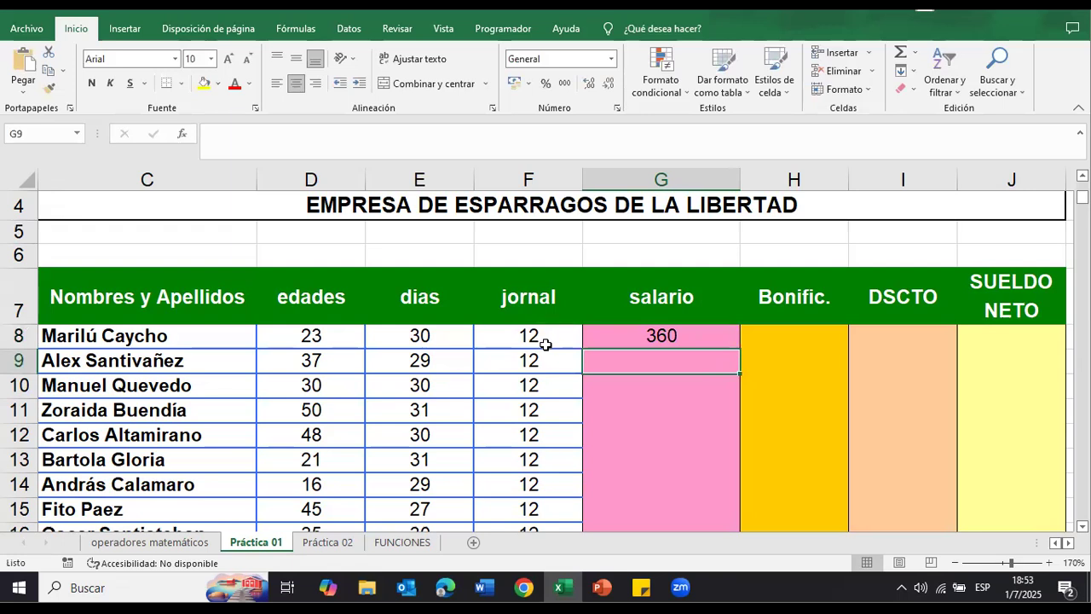
Step: Check the salario formula in G8 against the dias and jornal cells it references
click(654, 337)
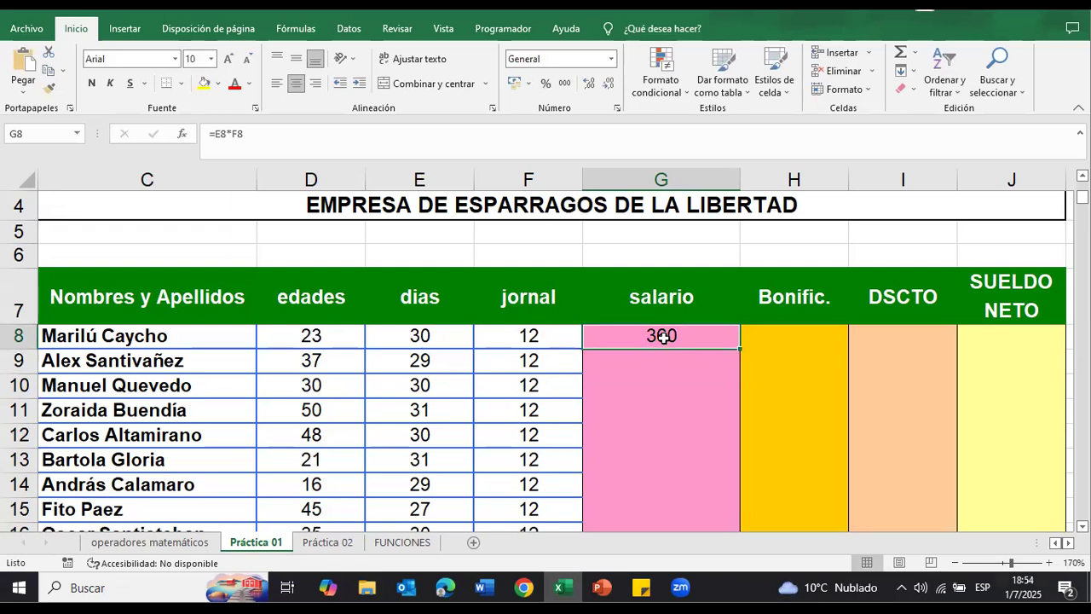
double_click(682, 337)
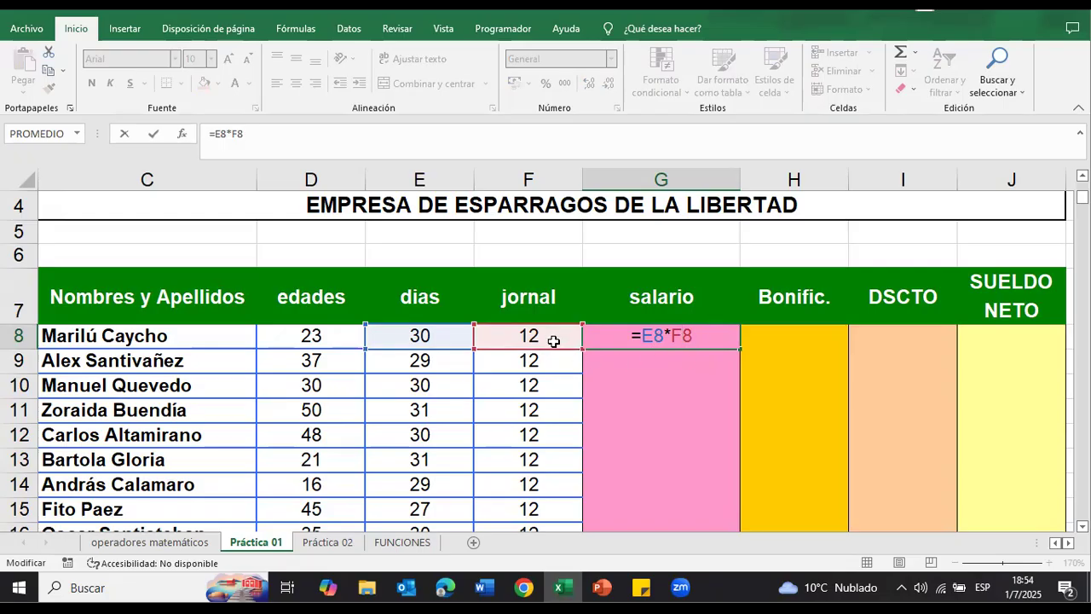
key(Return)
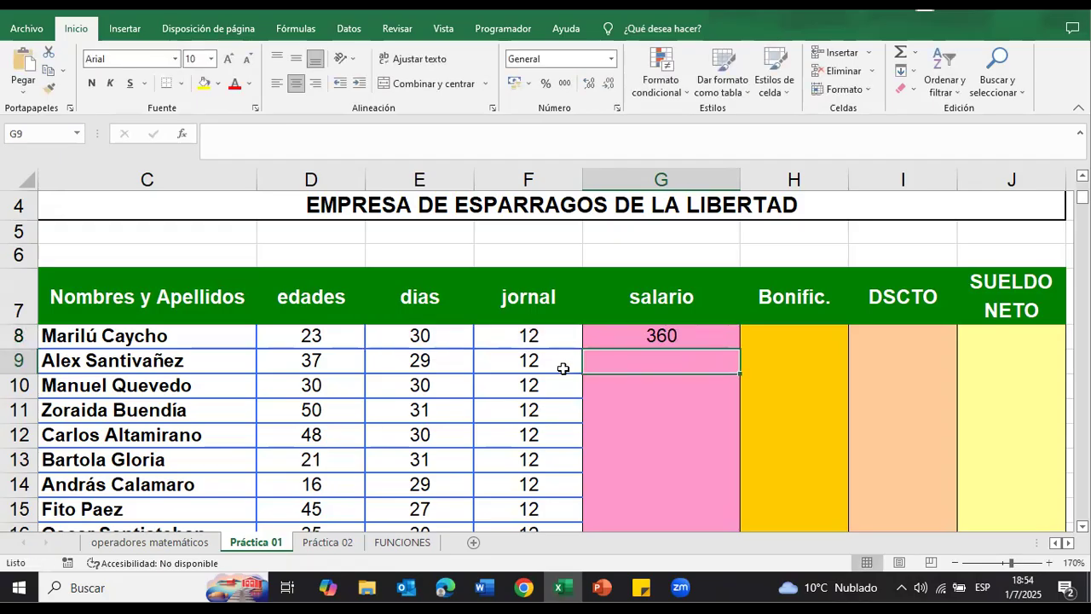
Step: Fill the salario formula from G8 down through the last employee's row, G17
scroll(637, 341, down, 2)
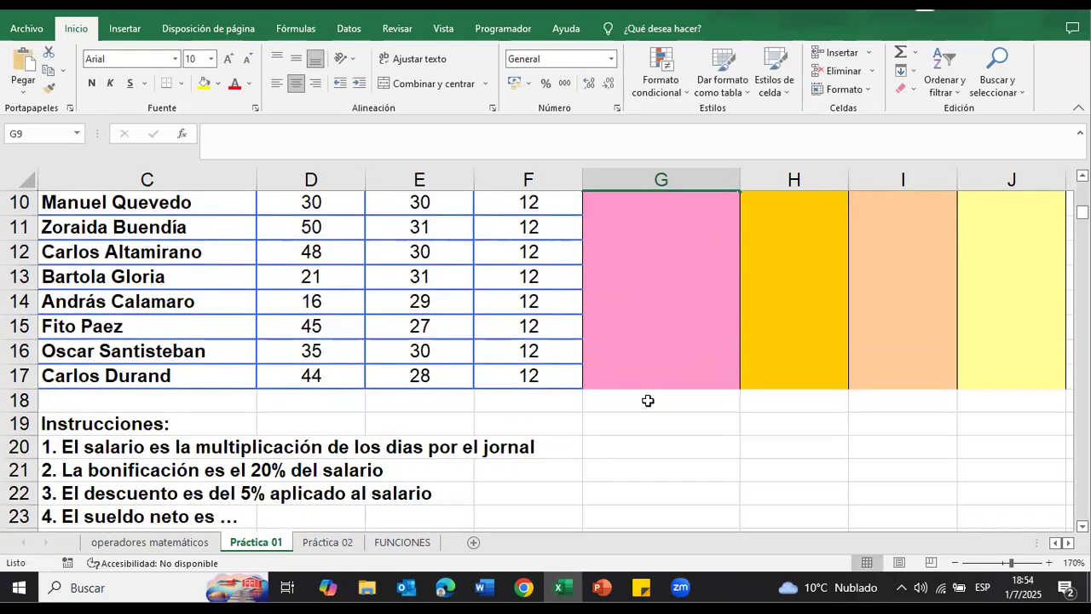
scroll(645, 408, up, 1)
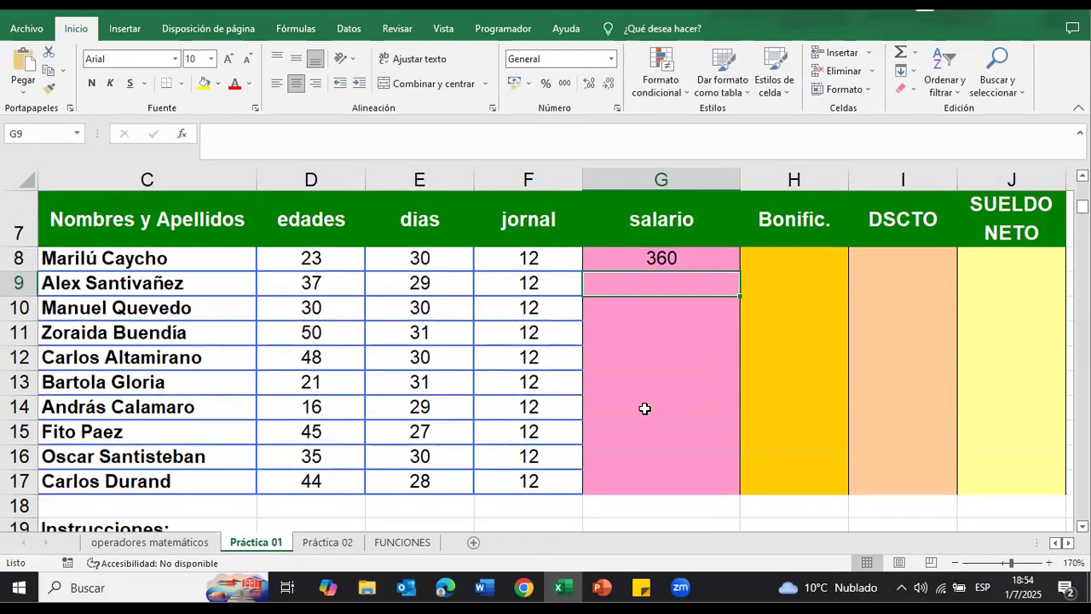
click(663, 257)
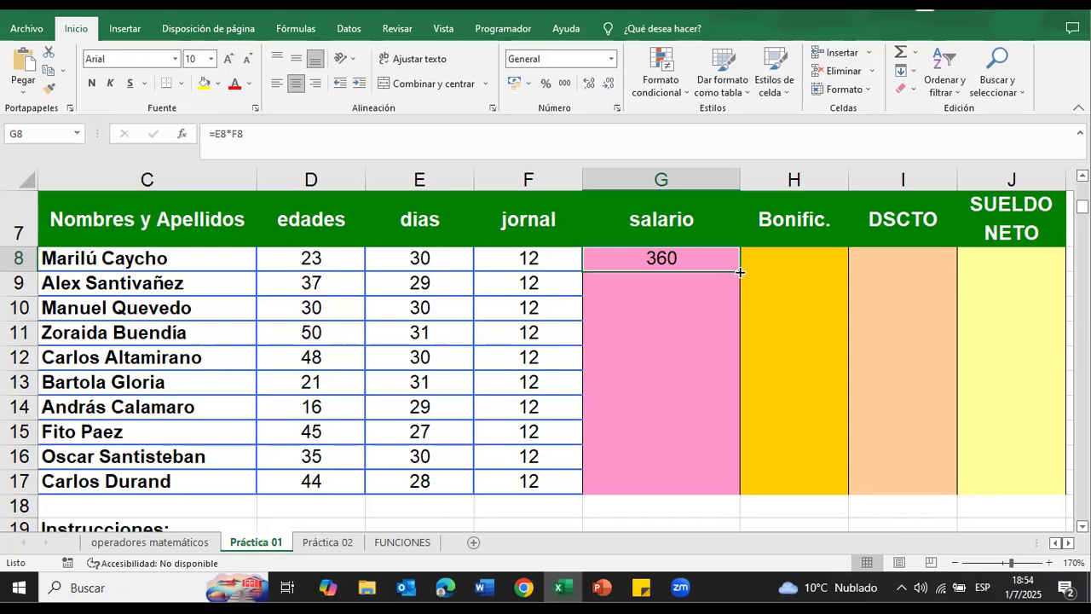
drag(740, 272, 739, 271)
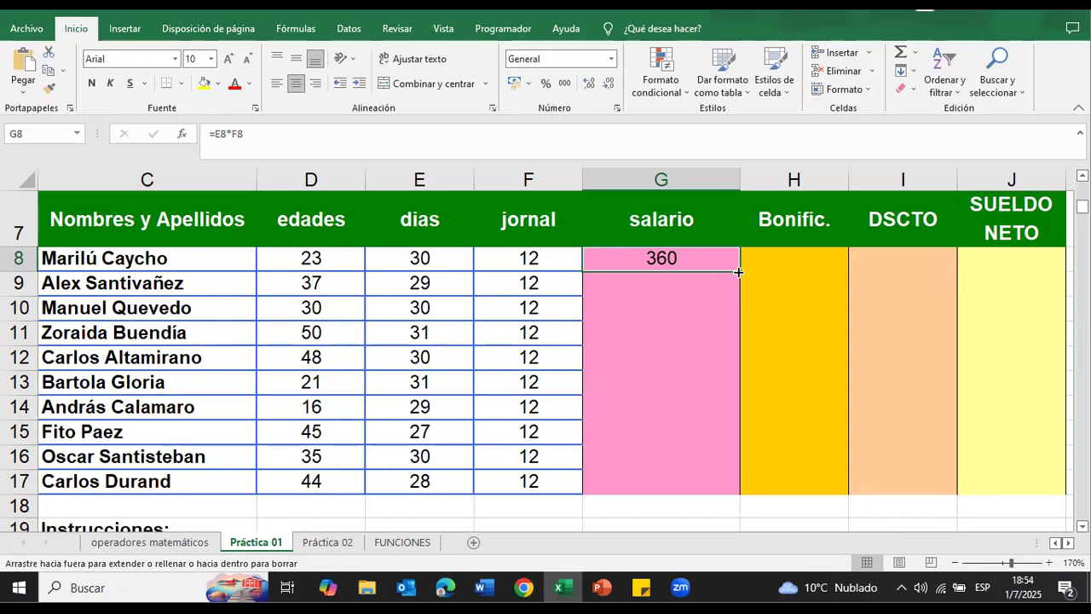
drag(738, 272, 691, 495)
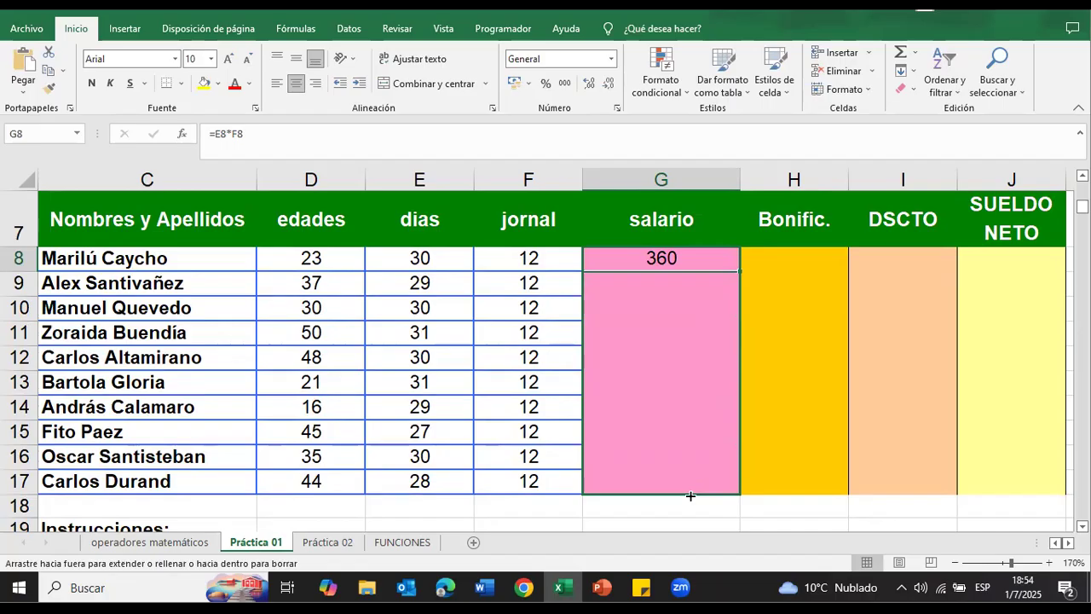
drag(691, 495, 690, 495)
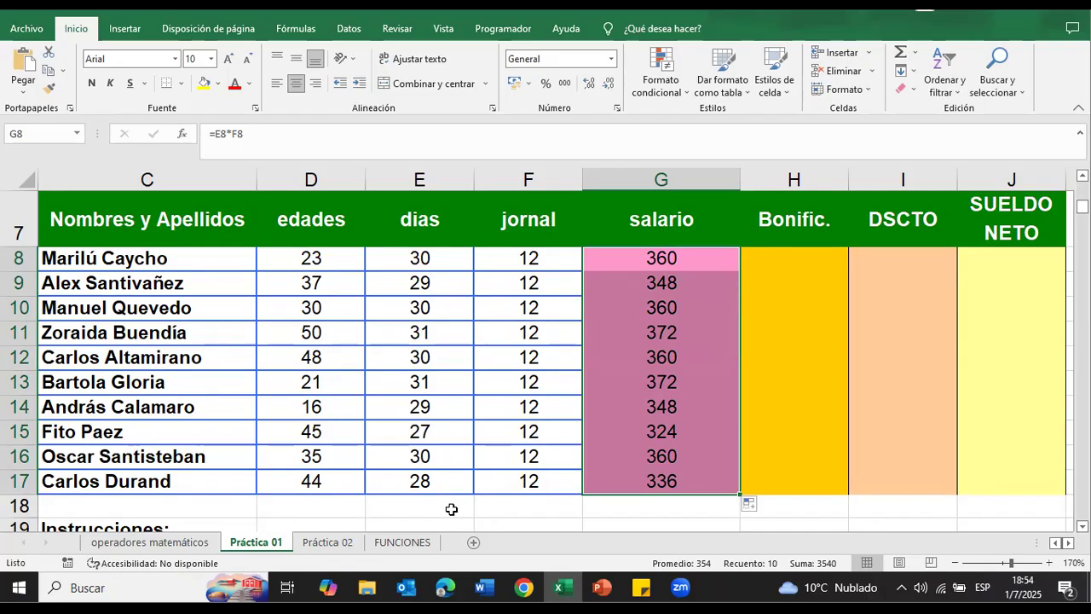
Step: Check the copied salario formulas in G9 and G13 against the dias and jornal cells they reference
click(675, 282)
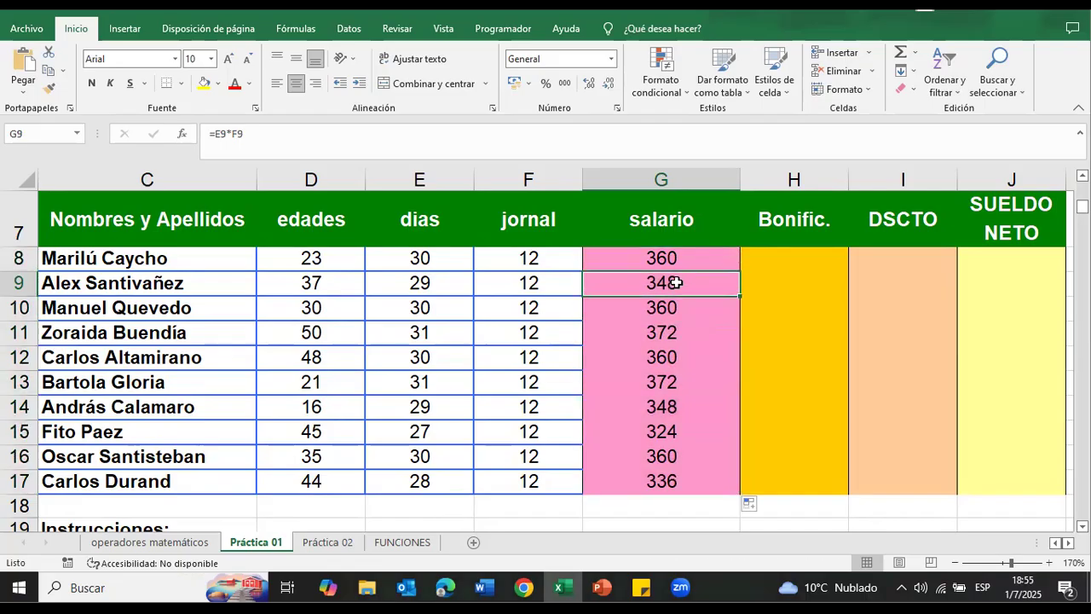
double_click(675, 282)
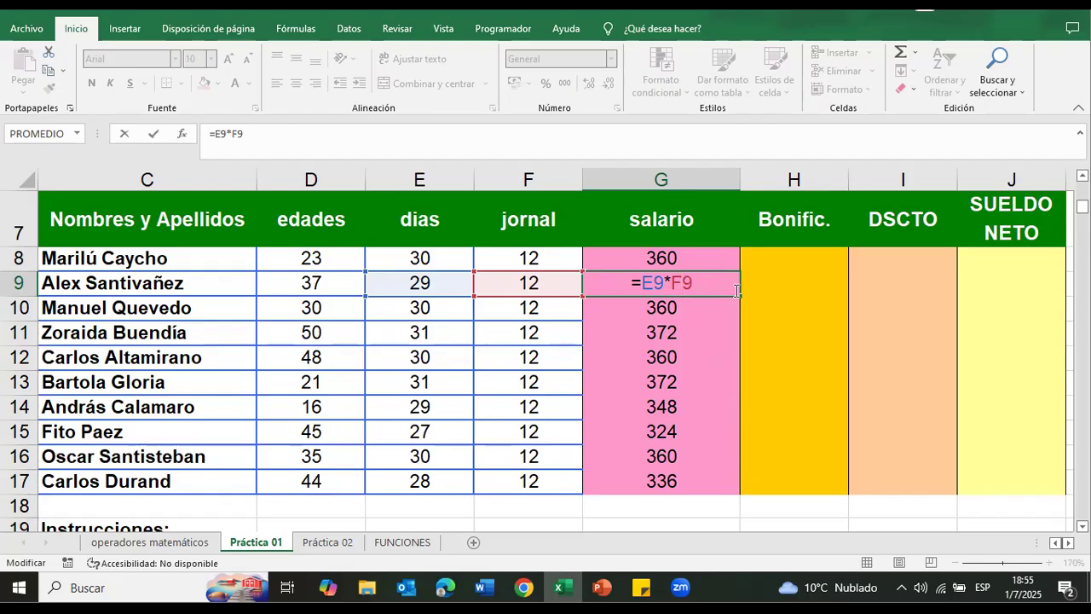
key(Return)
click(704, 281)
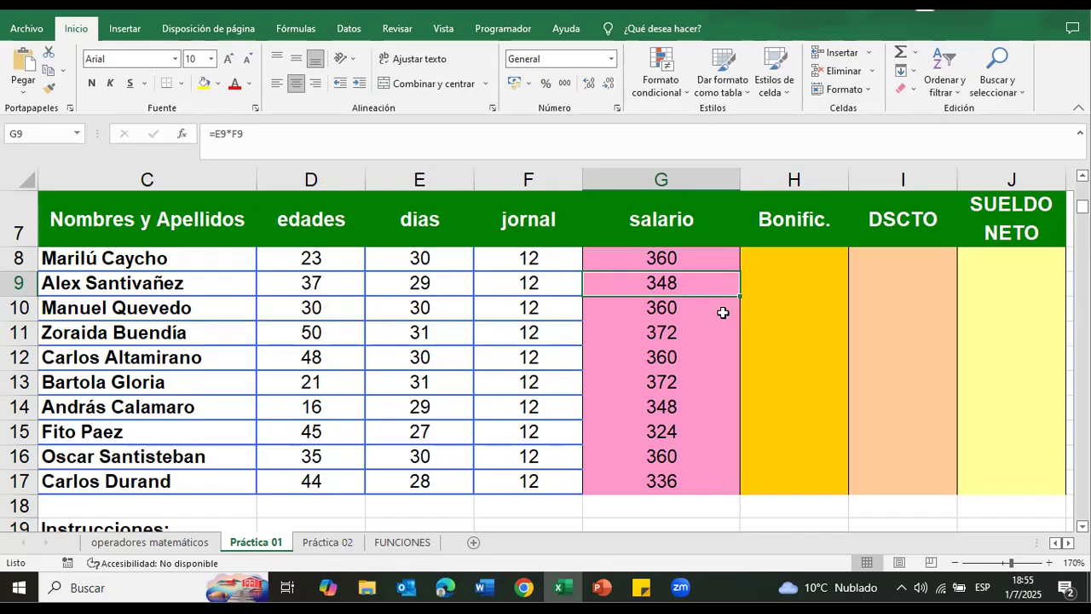
click(674, 385)
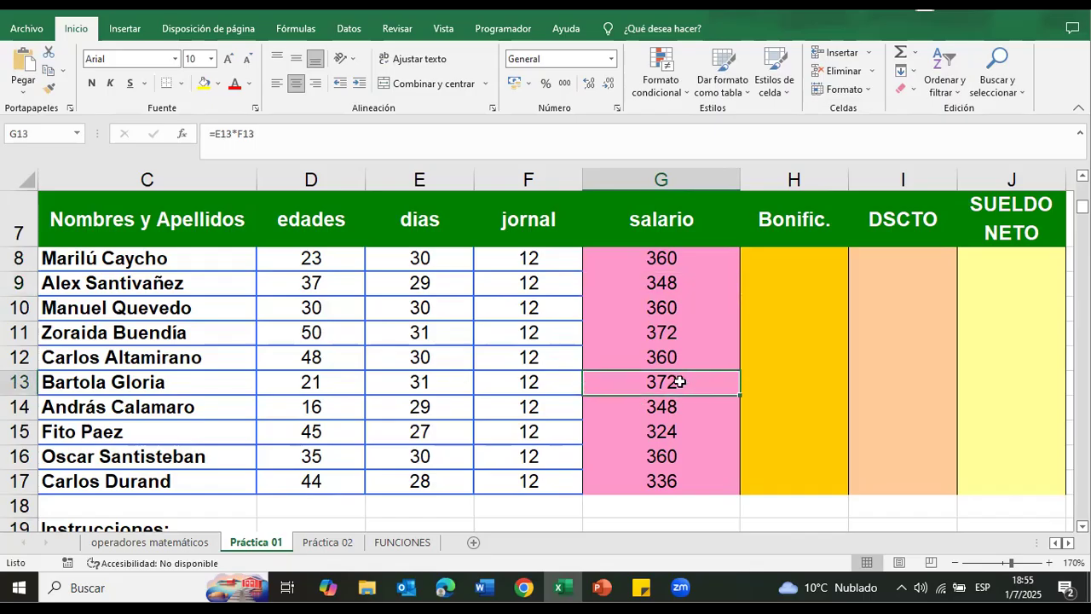
double_click(684, 382)
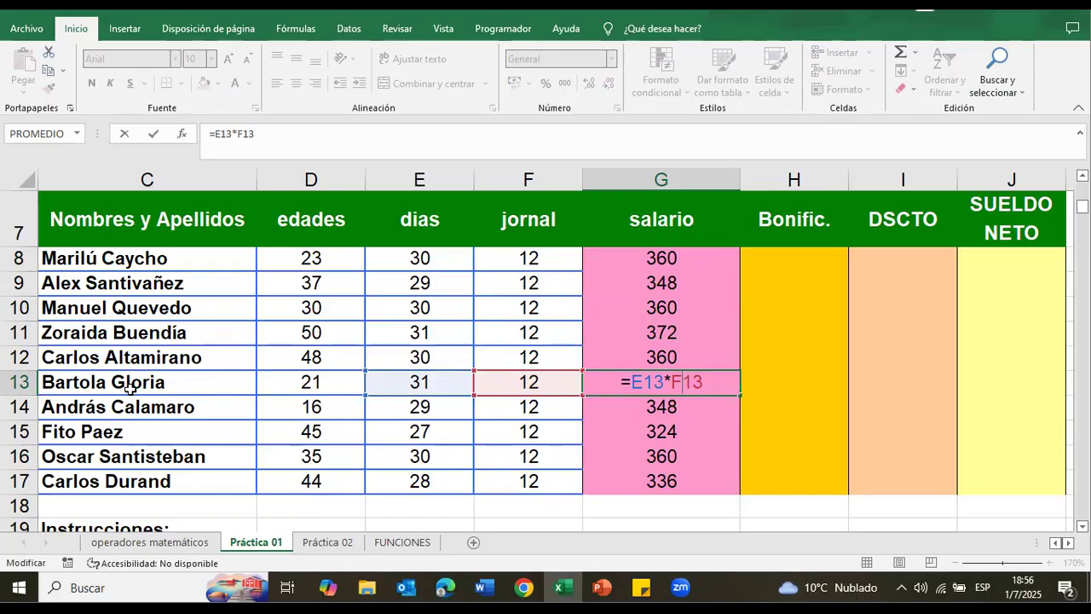
key(Return)
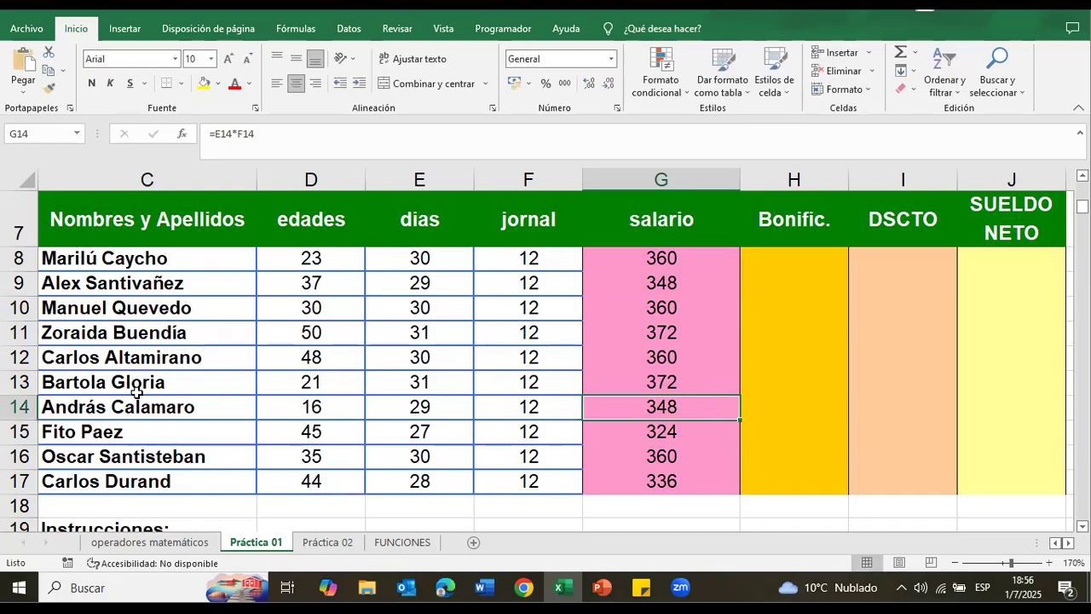
Step: Mark the salario instruction in C20 as done with a yellow fill
scroll(58, 341, down, 2)
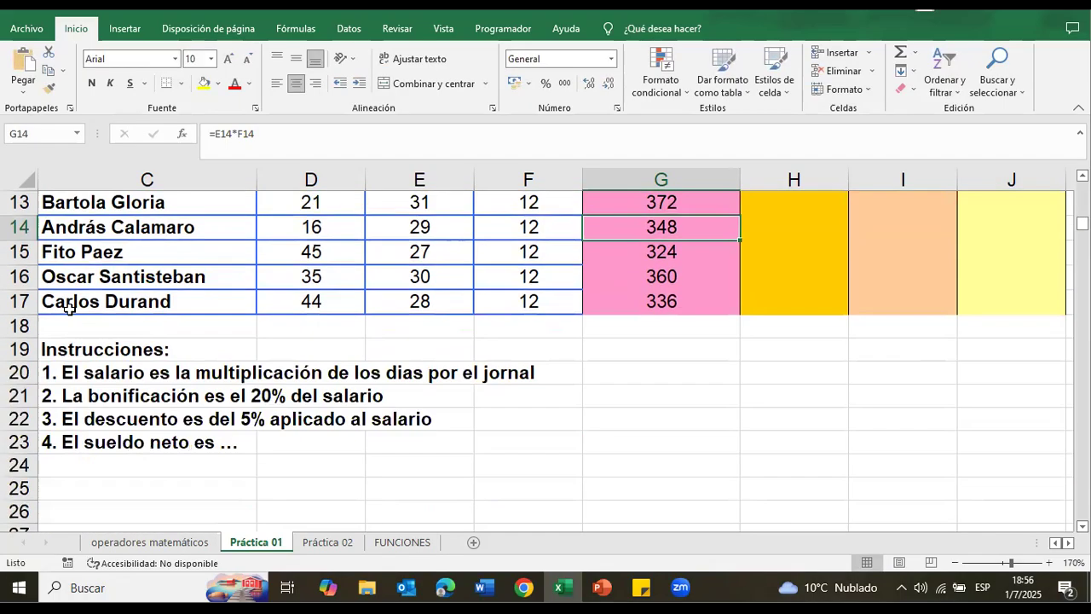
click(82, 373)
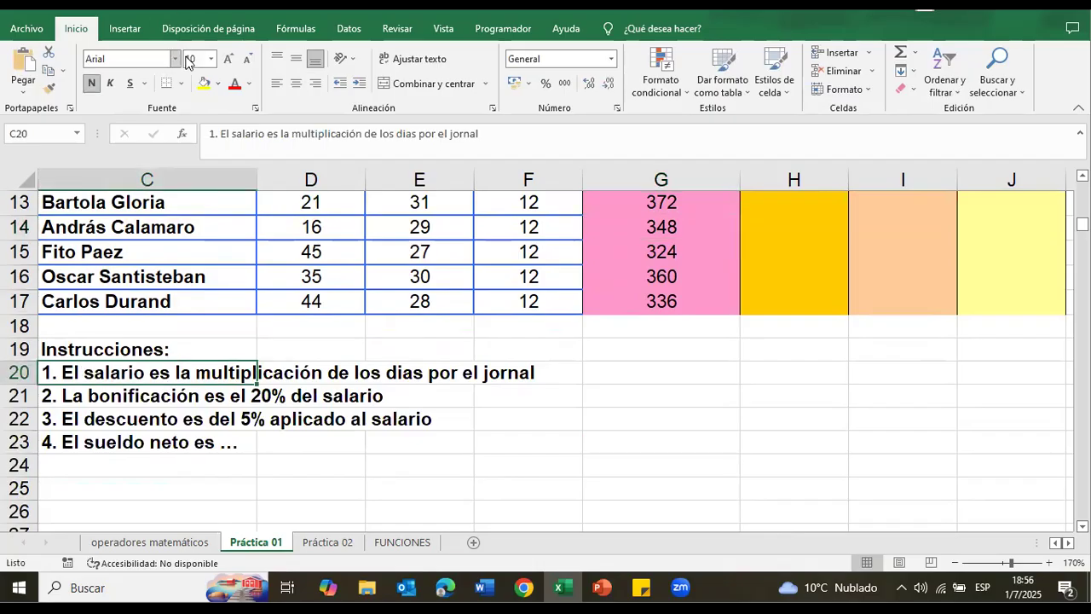
click(204, 82)
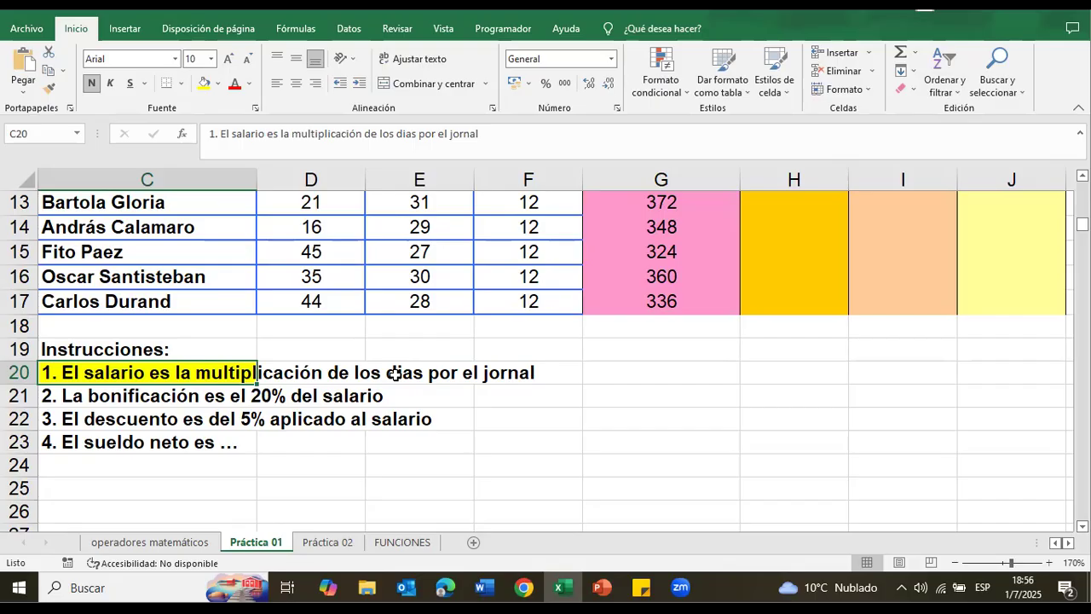
Step: Examine the bonificación instruction in C21 and the Bonific. column it applies to
scroll(395, 374, up, 3)
click(776, 323)
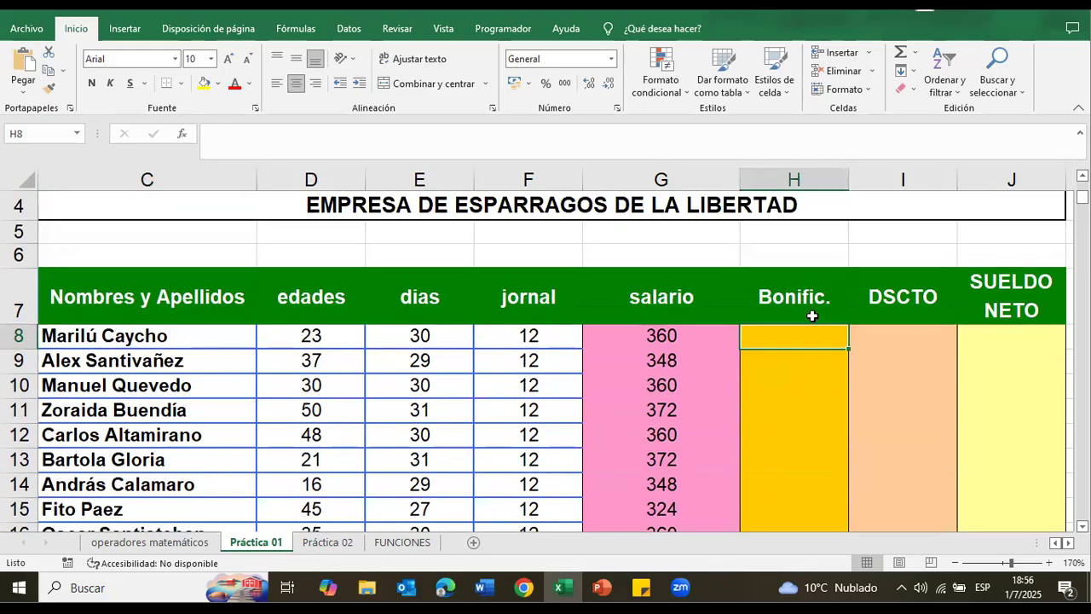
scroll(815, 324, down, 4)
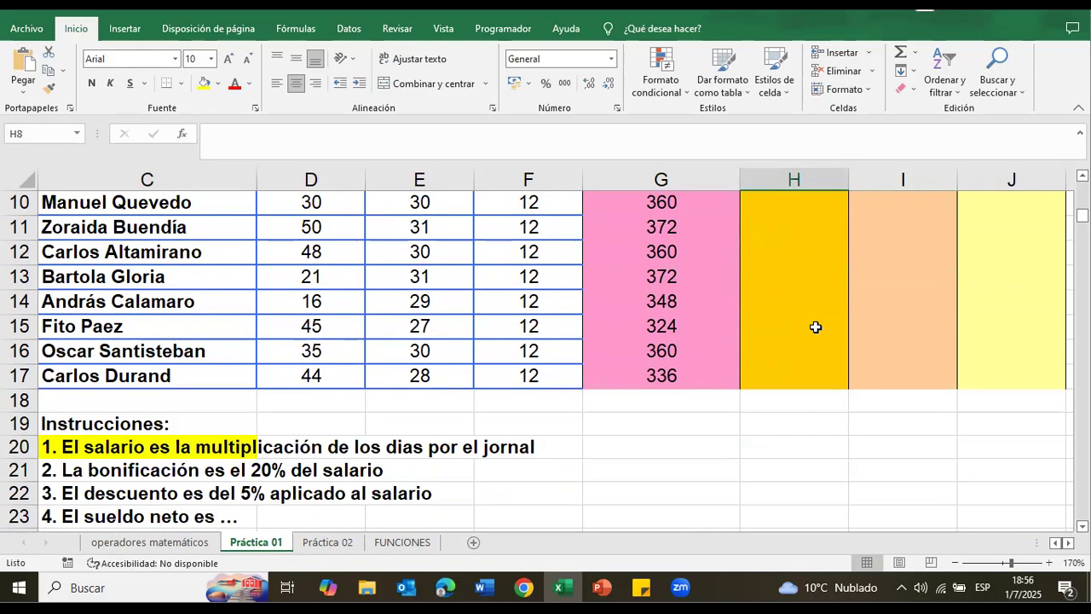
click(271, 322)
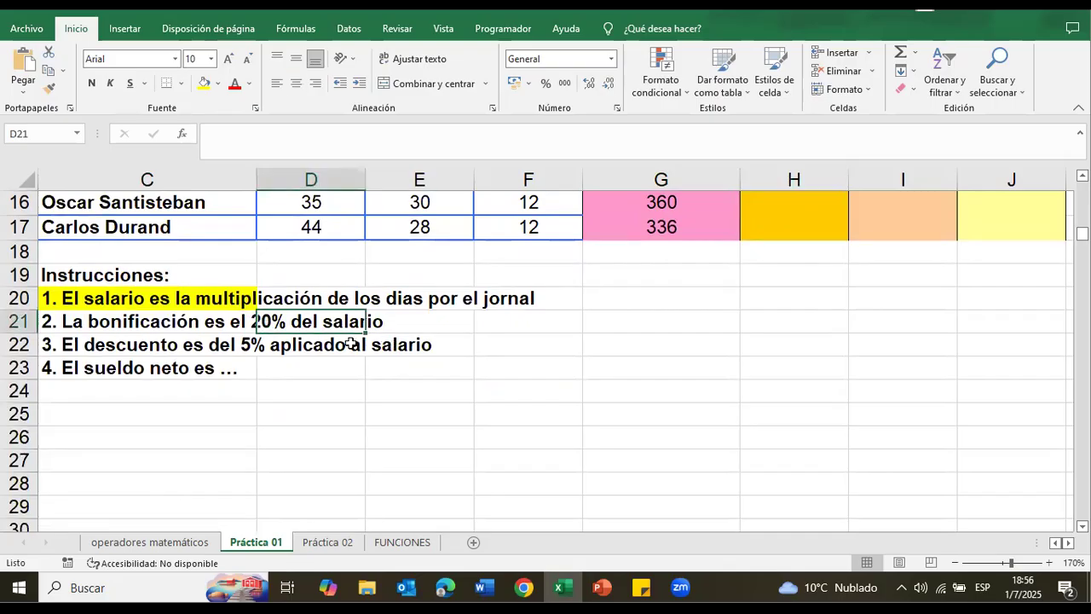
click(179, 324)
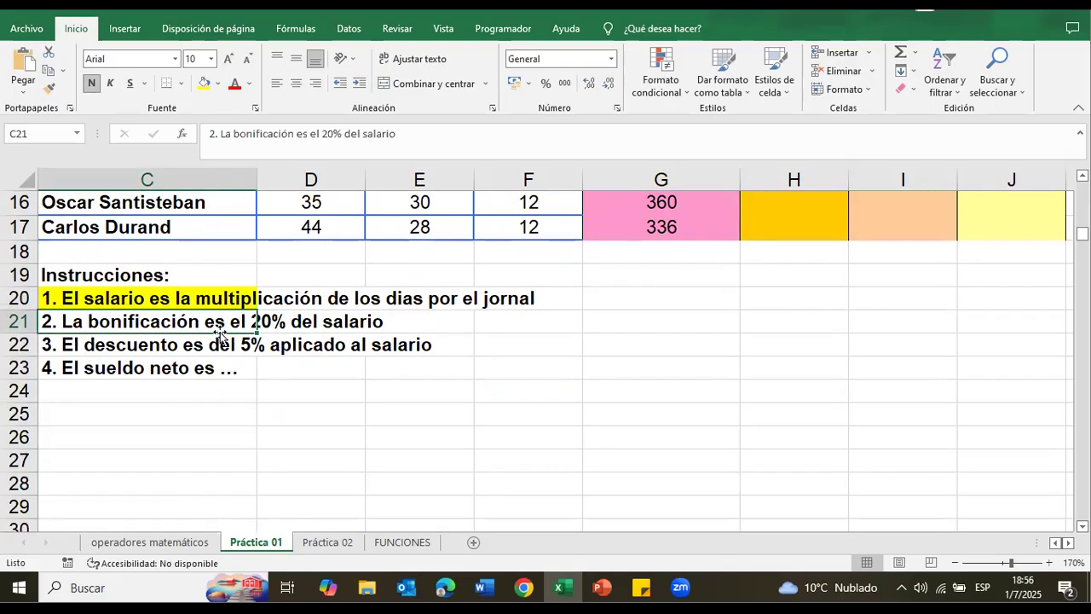
scroll(653, 440, up, 5)
click(800, 416)
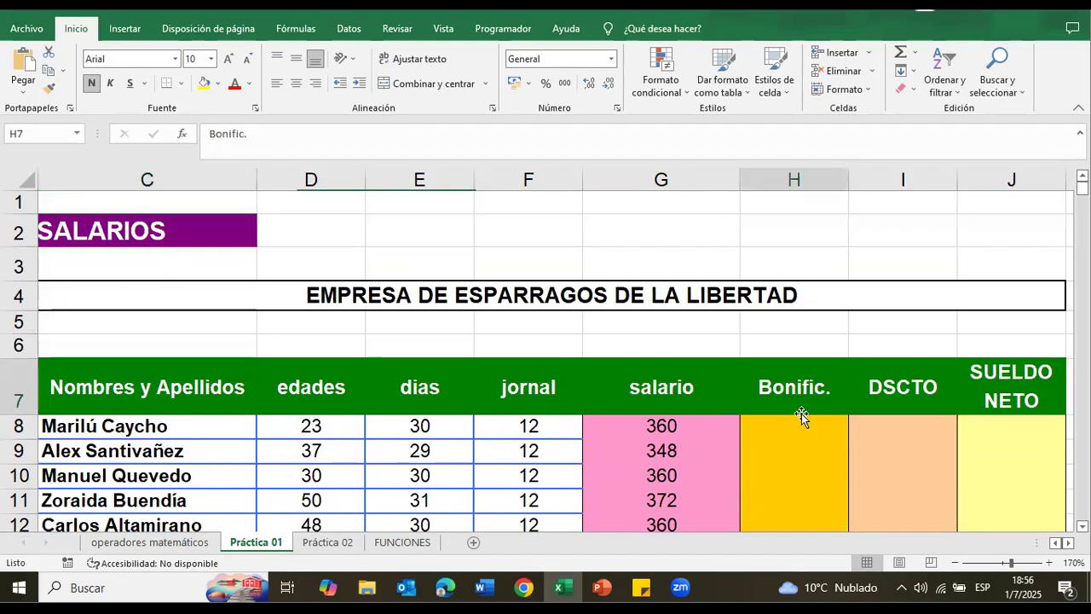
Step: Calculate the first employee's bonificación in H8 as 20% of the salario with the formula =G8*20%
scroll(878, 476, down, 1)
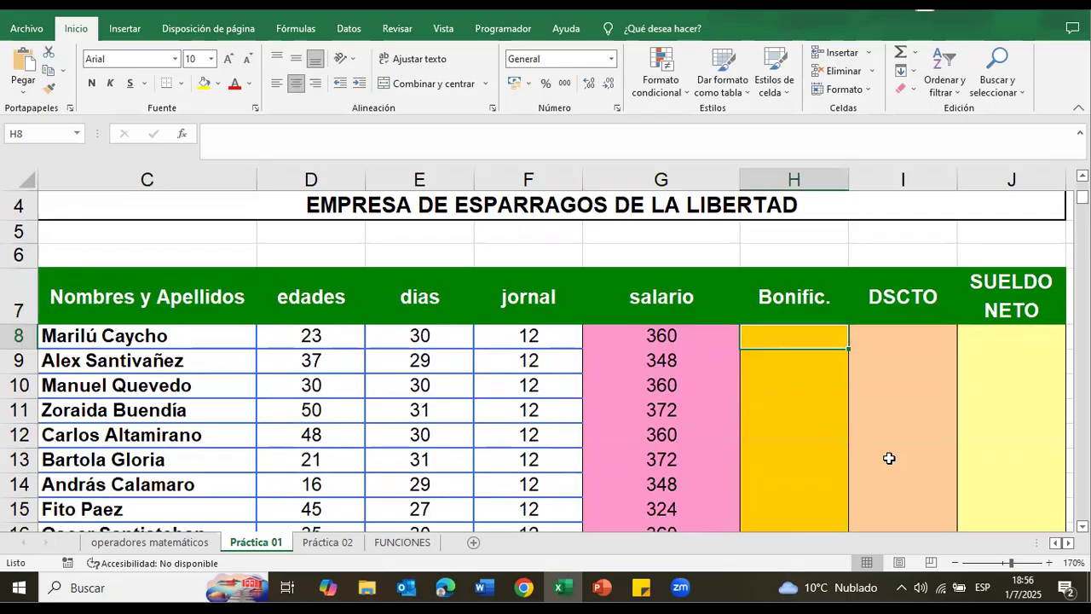
scroll(791, 397, down, 4)
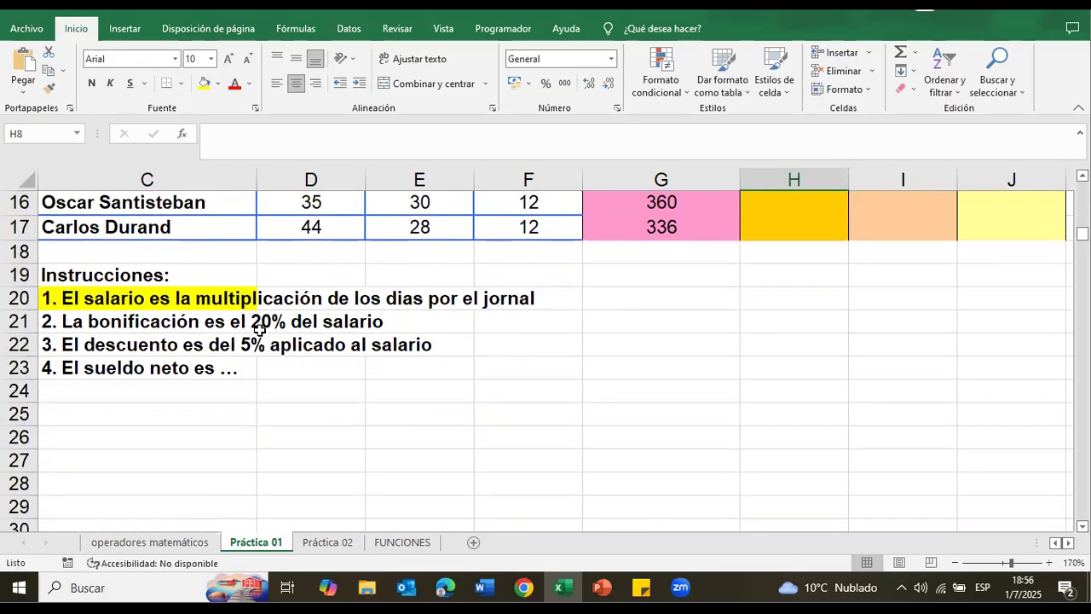
scroll(579, 370, up, 5)
scroll(694, 390, down, 1)
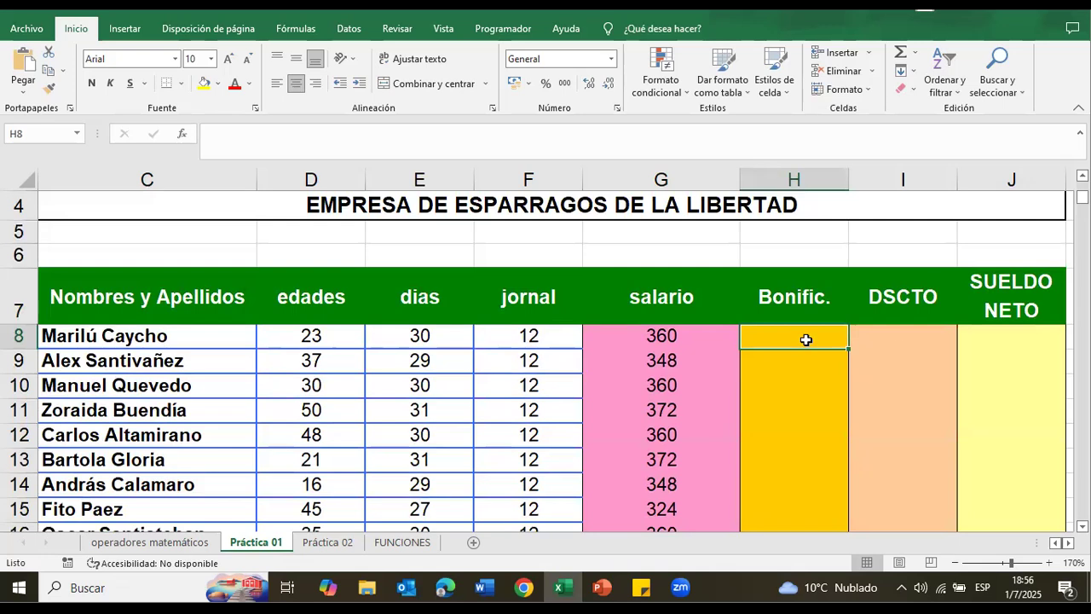
text(=)
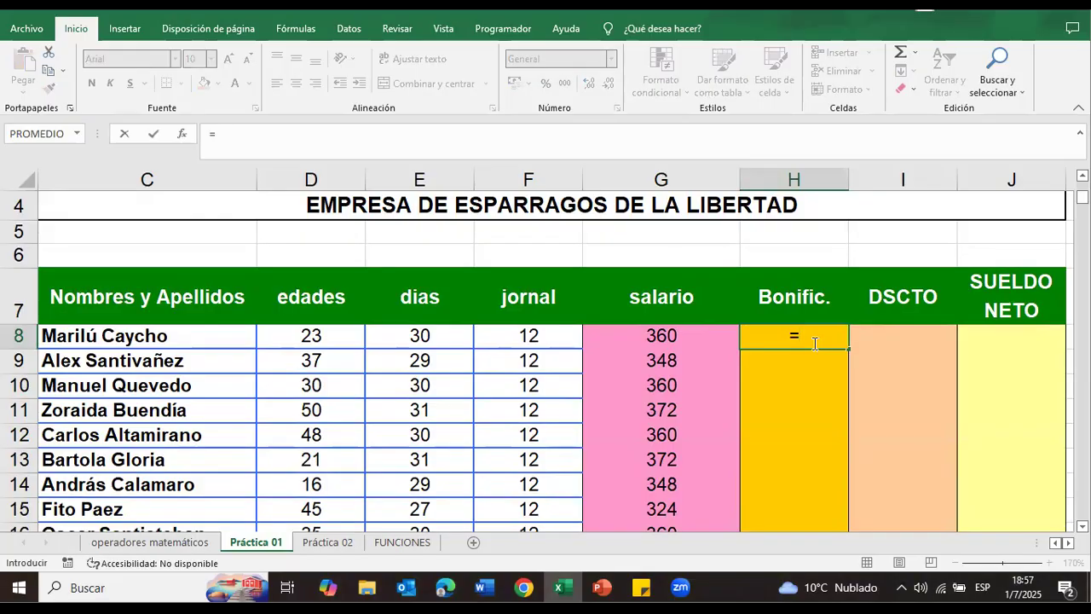
click(675, 330)
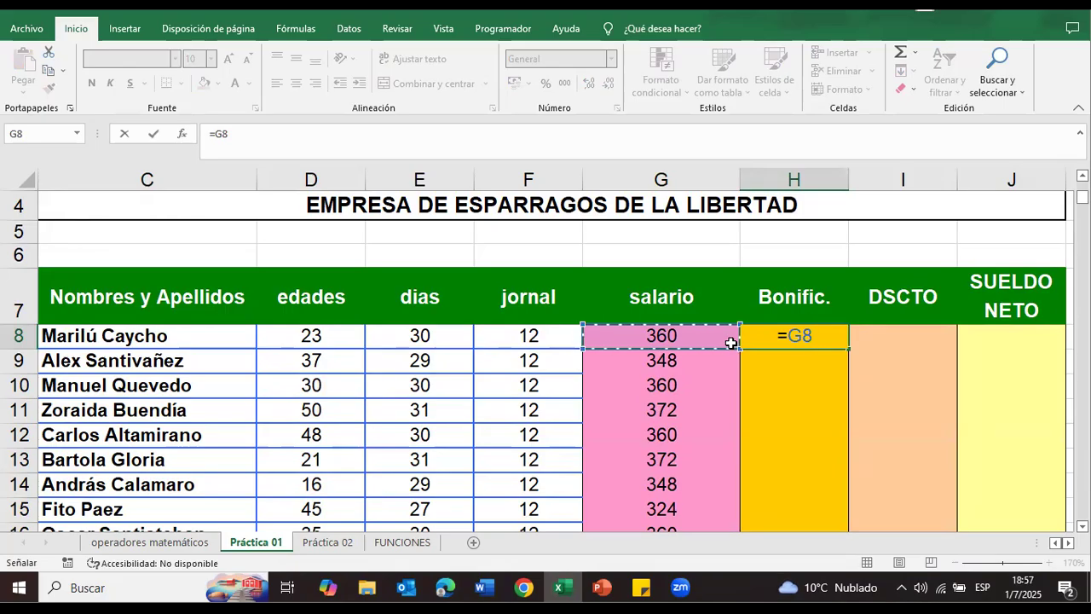
text(*)
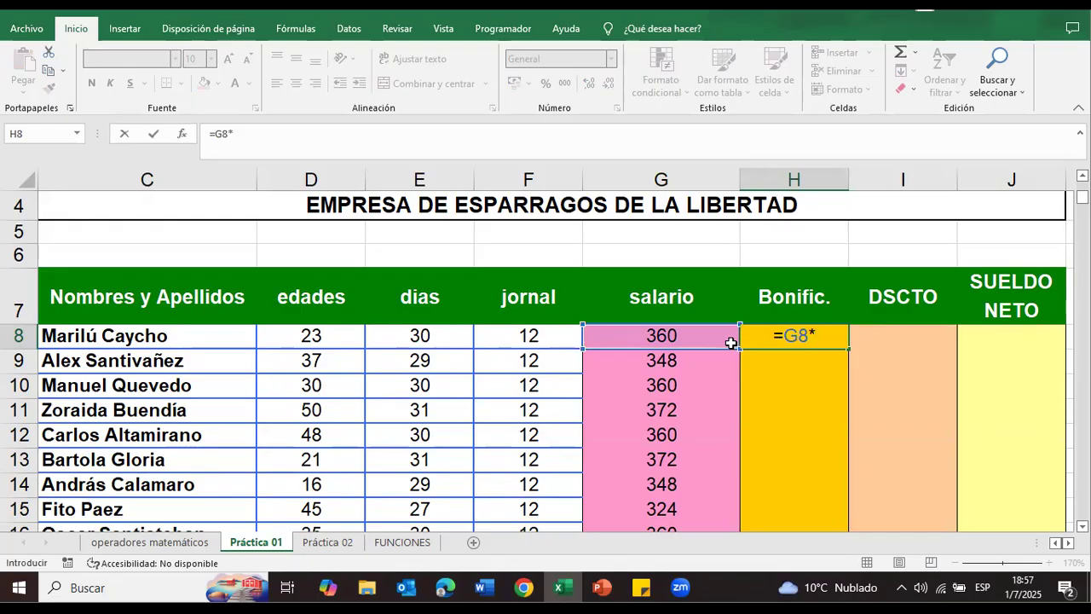
text(20)
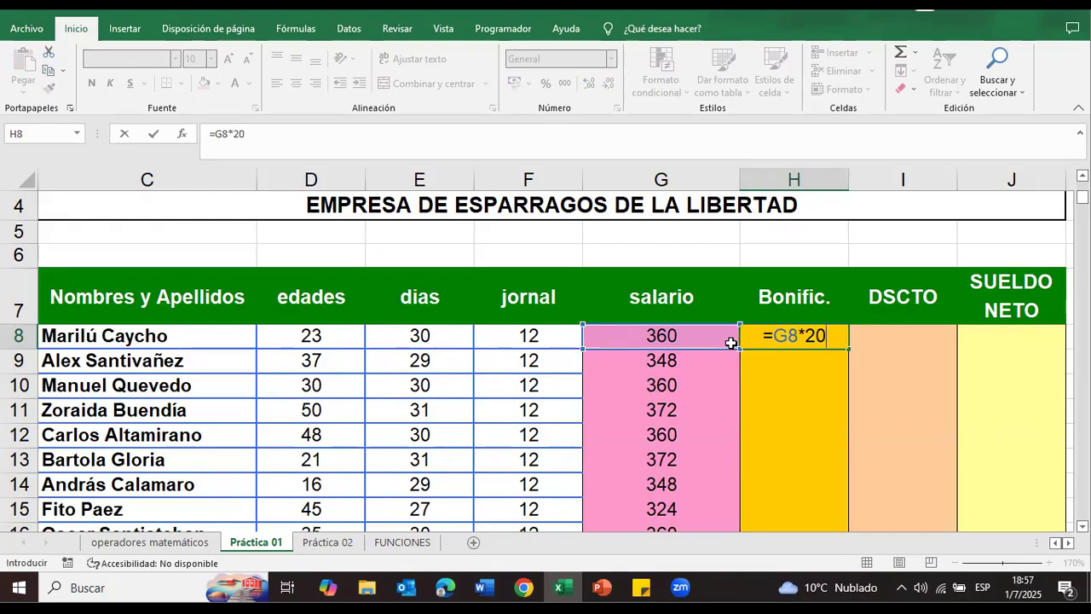
text(%)
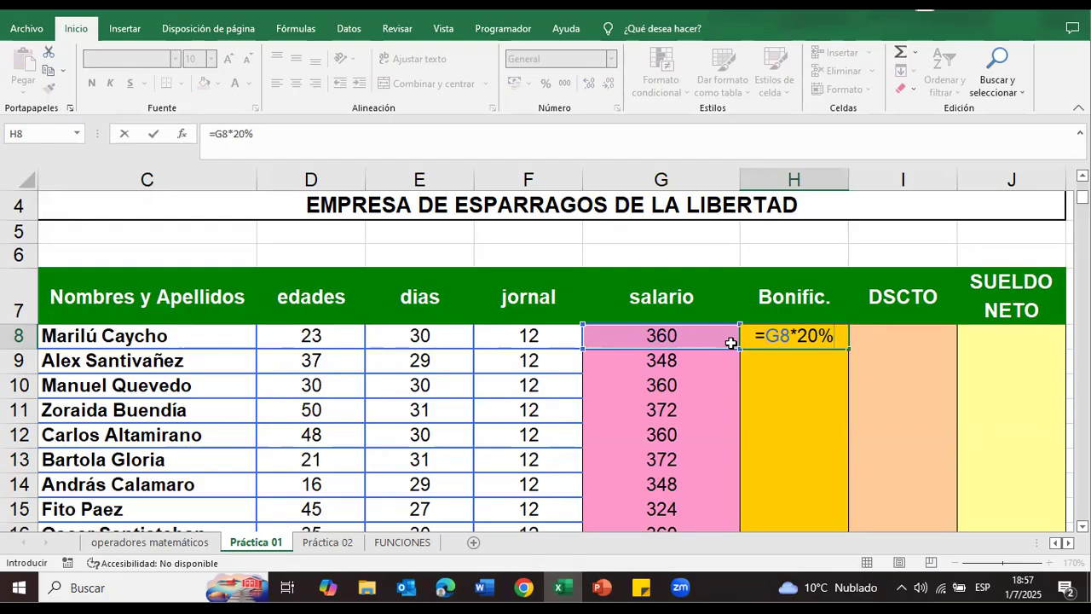
key(Return)
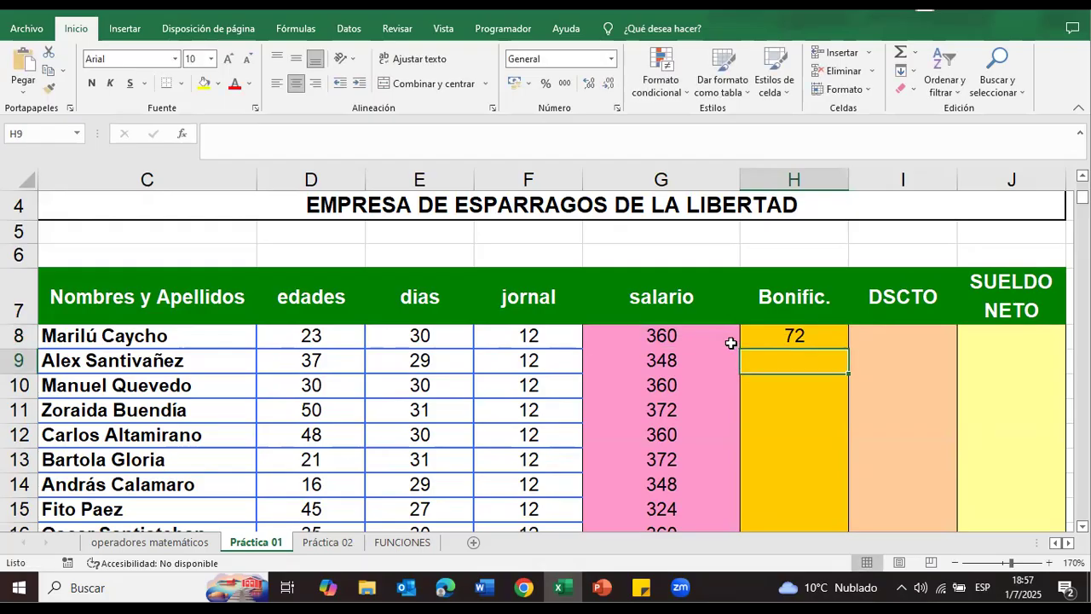
Step: Check the bonificación formula in H8 and the salario cell it references
click(853, 301)
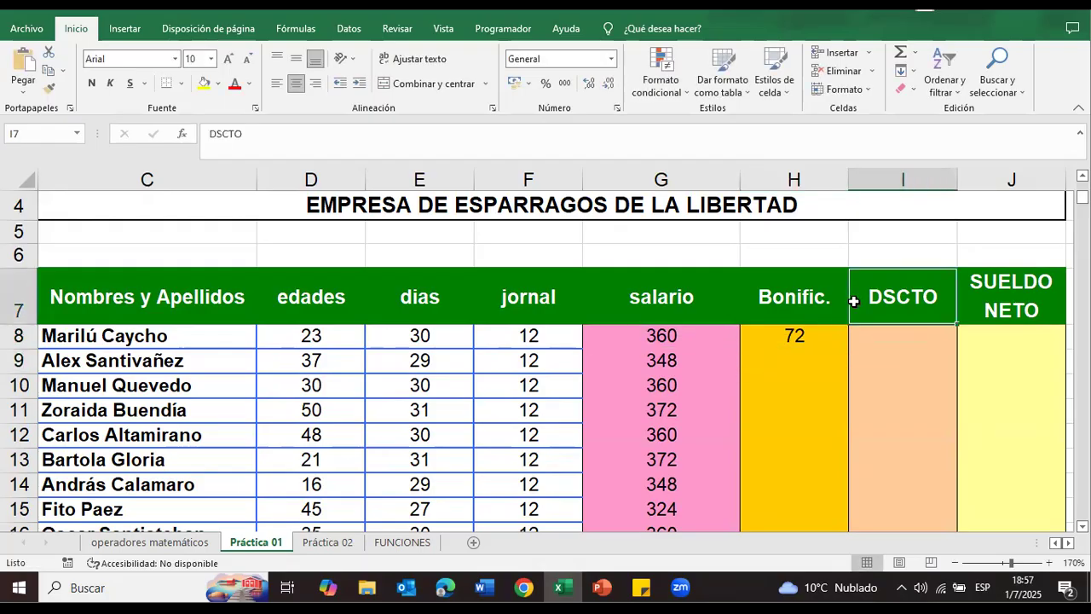
click(811, 333)
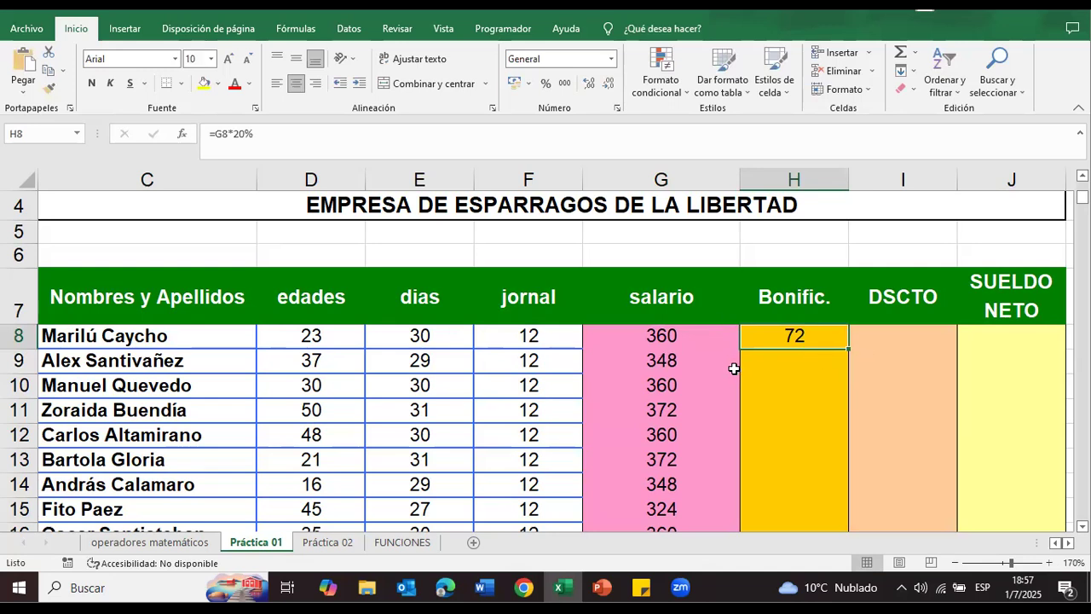
double_click(791, 334)
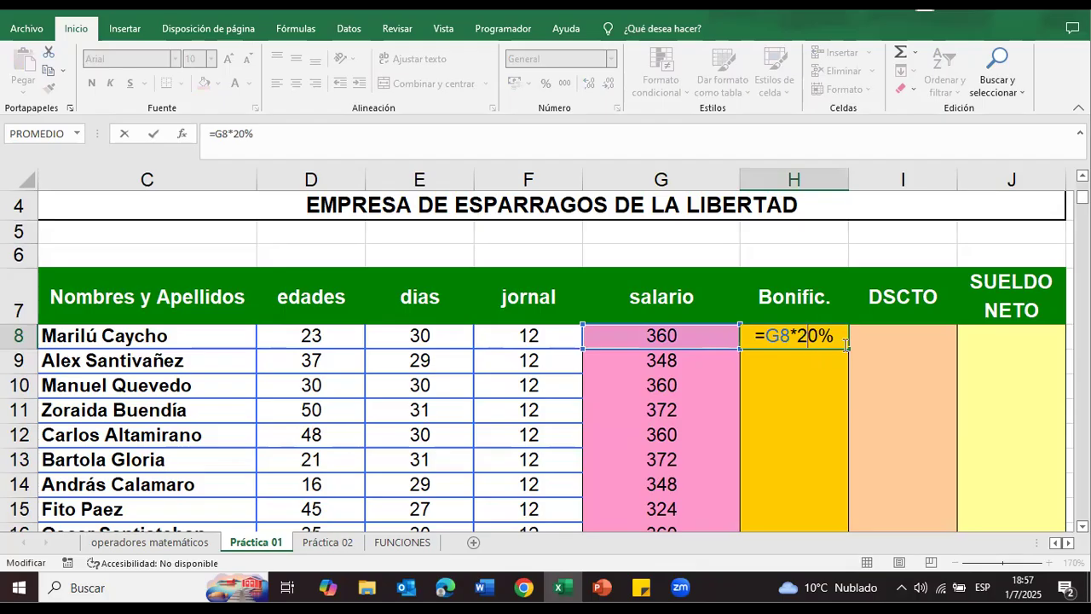
click(801, 360)
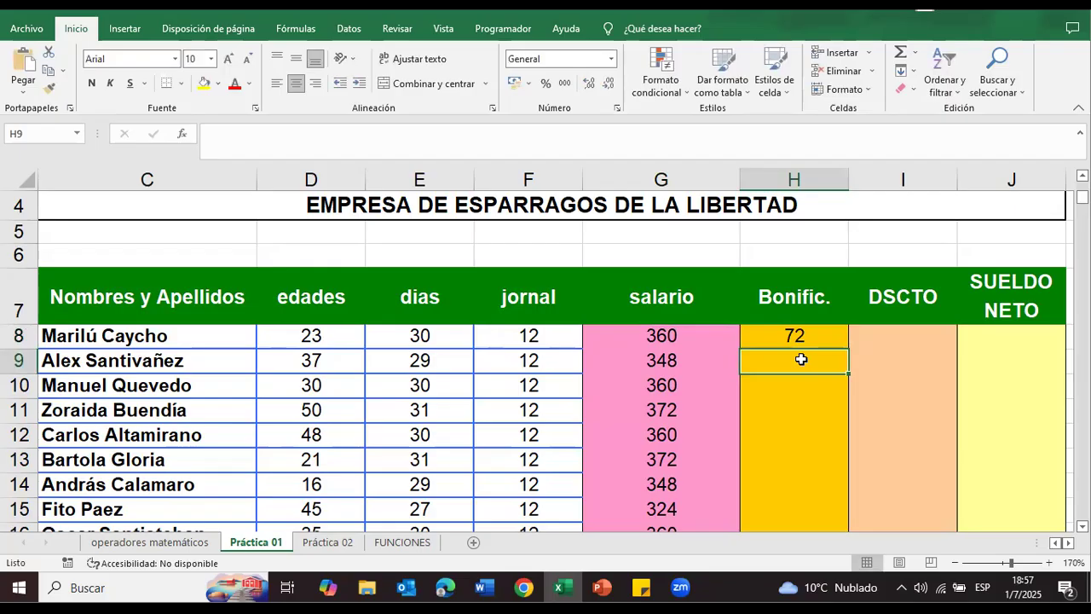
Step: Replace the bonificación formula in H8 with =G8*20/100
click(801, 340)
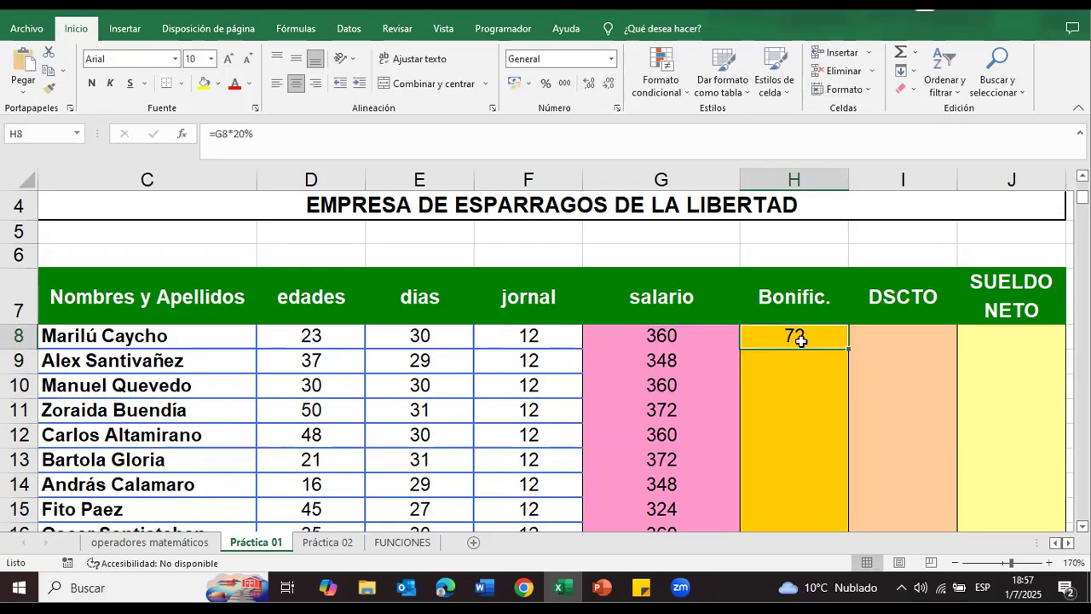
key(Delete)
text(=)
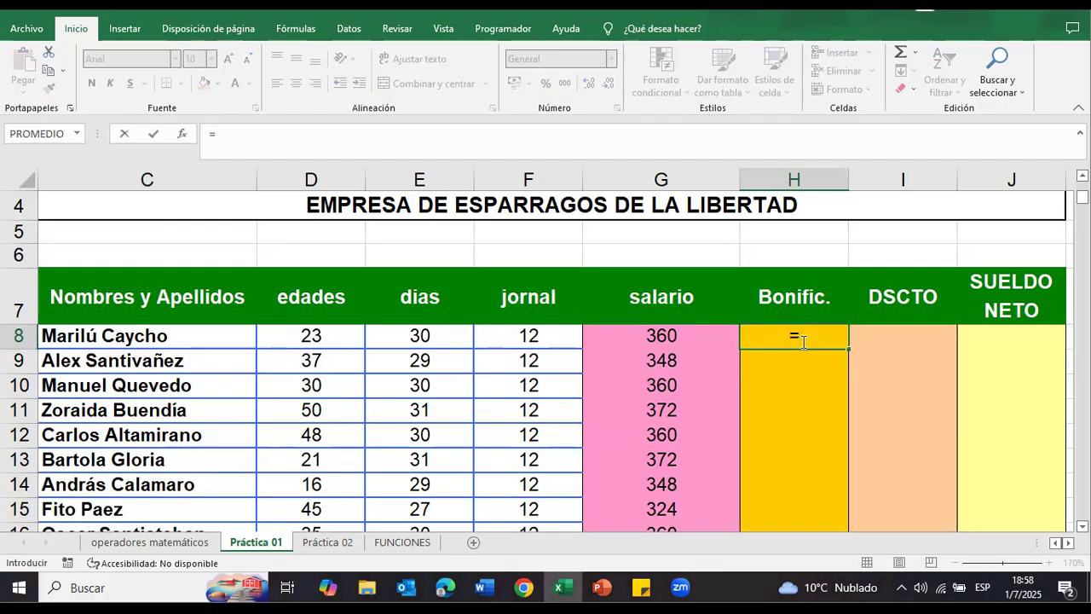
click(718, 339)
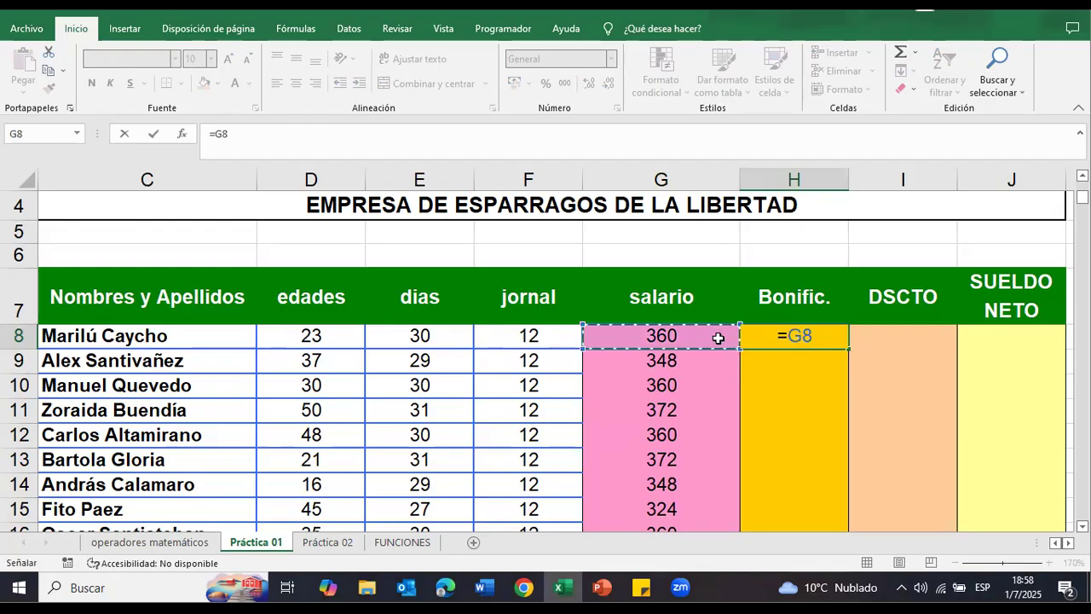
text(*)
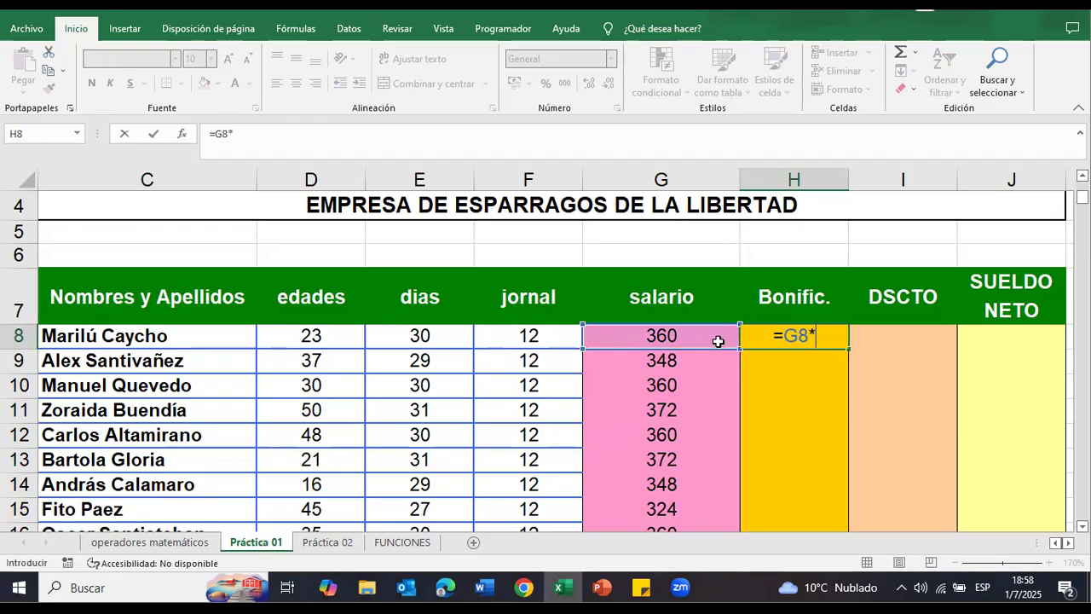
text(20)
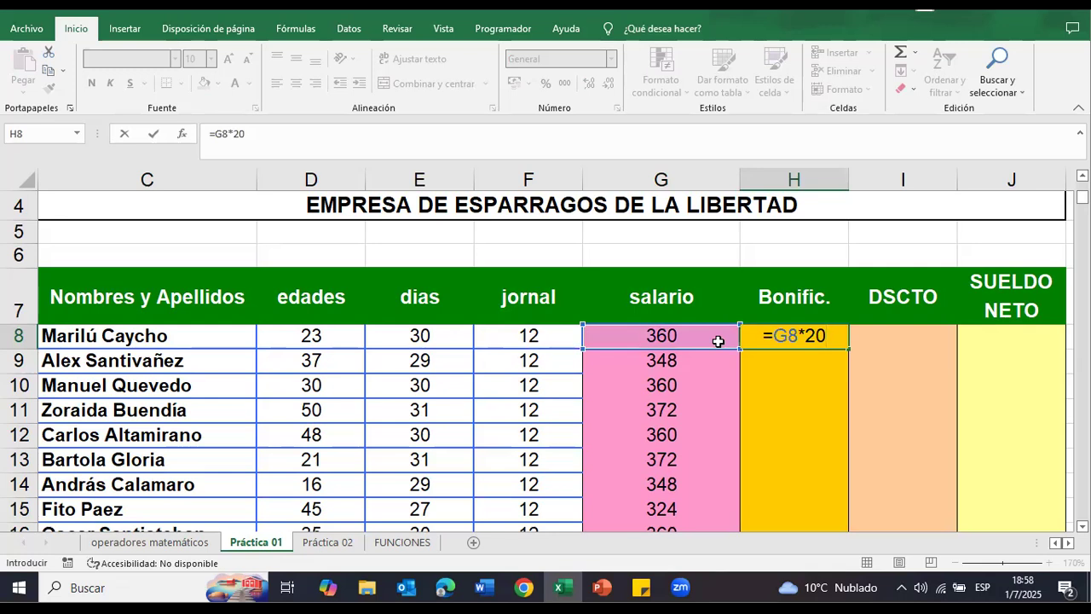
text(/)
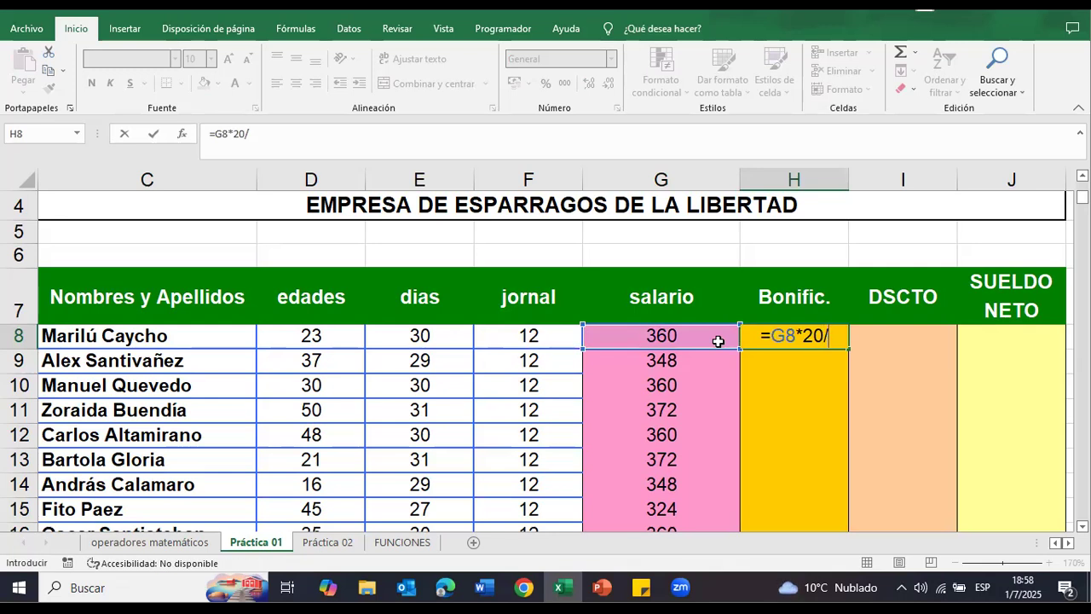
text(100)
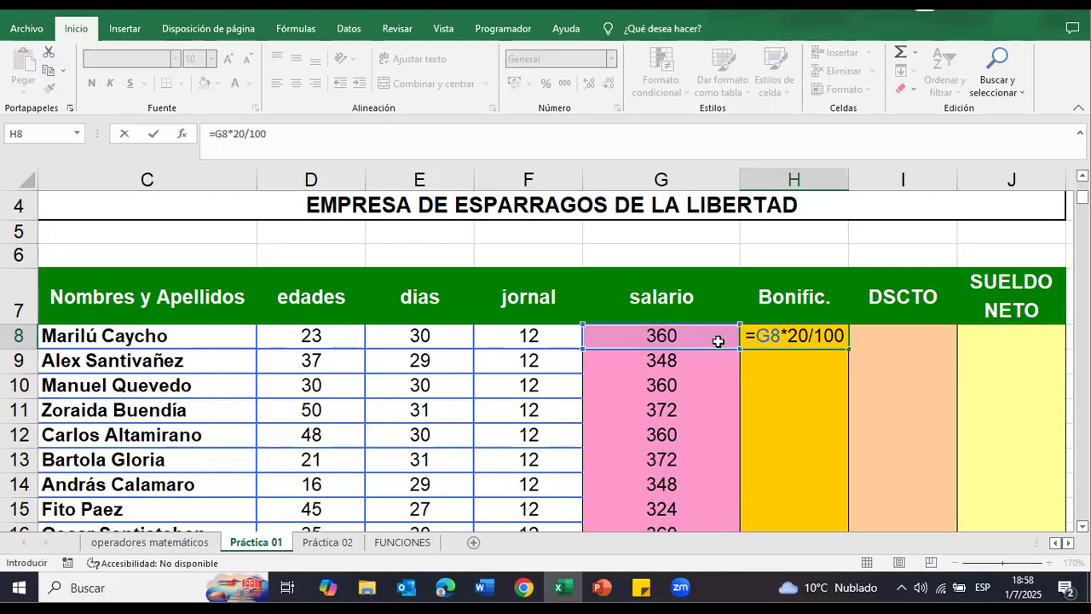
key(Return)
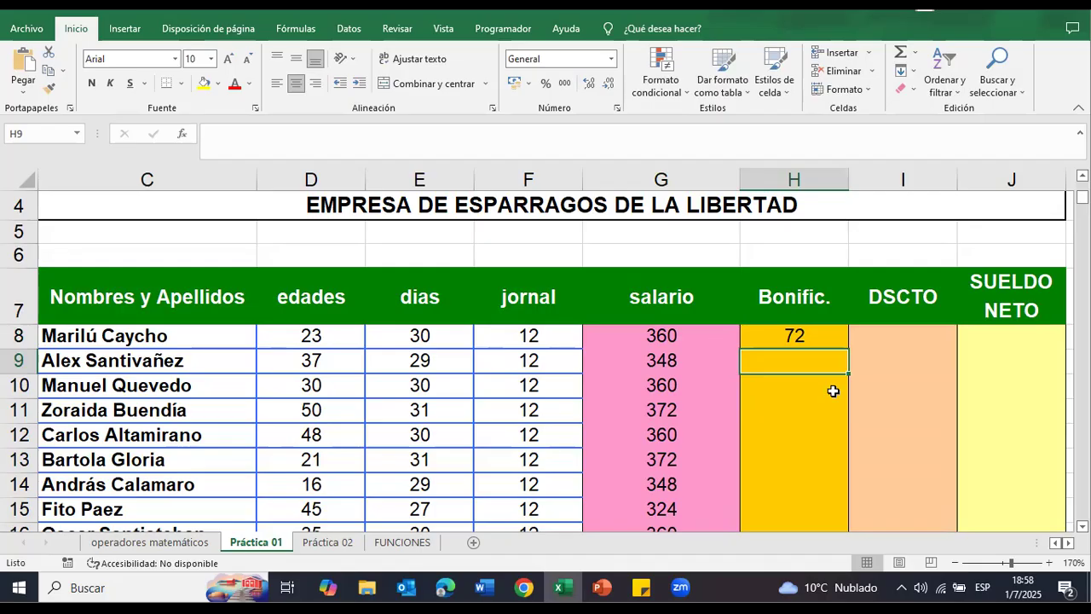
Step: Fill the bonificación formula from H8 down through the last employee's row, H17
click(820, 334)
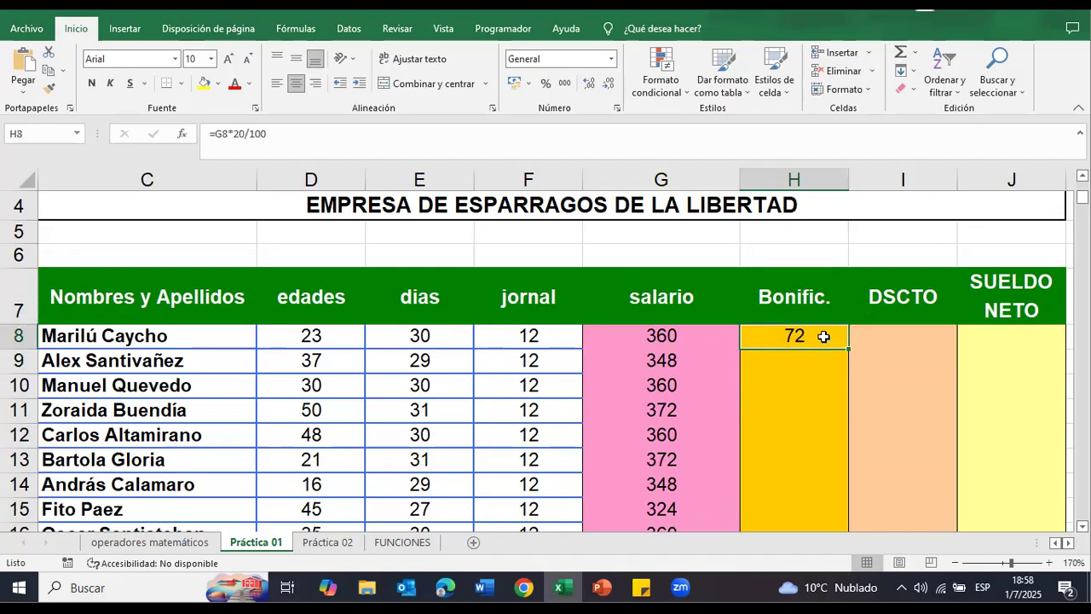
scroll(798, 333, down, 4)
scroll(798, 333, down, 1)
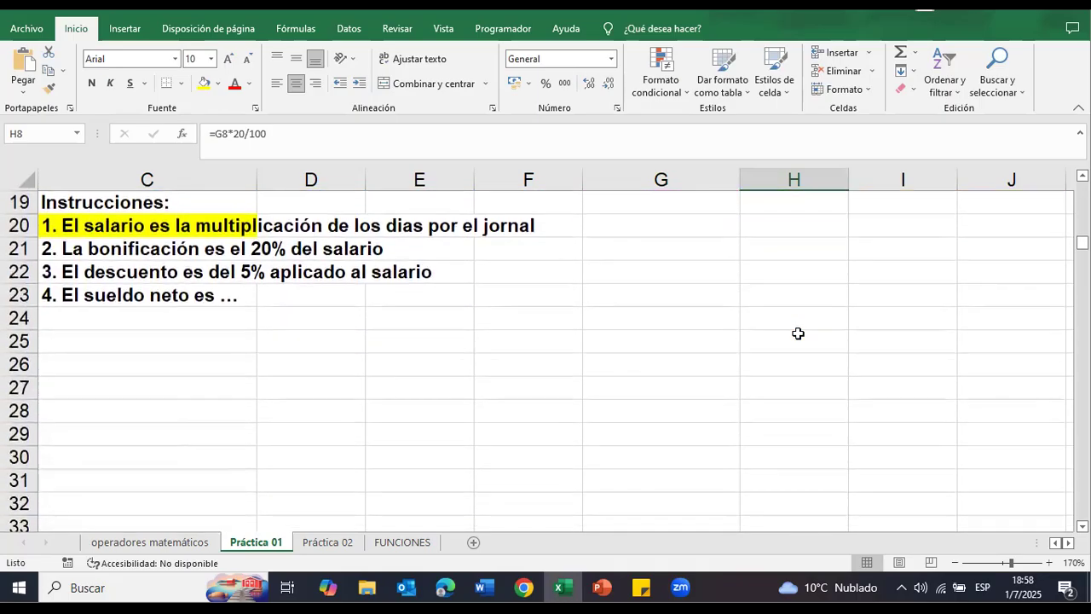
scroll(797, 333, up, 5)
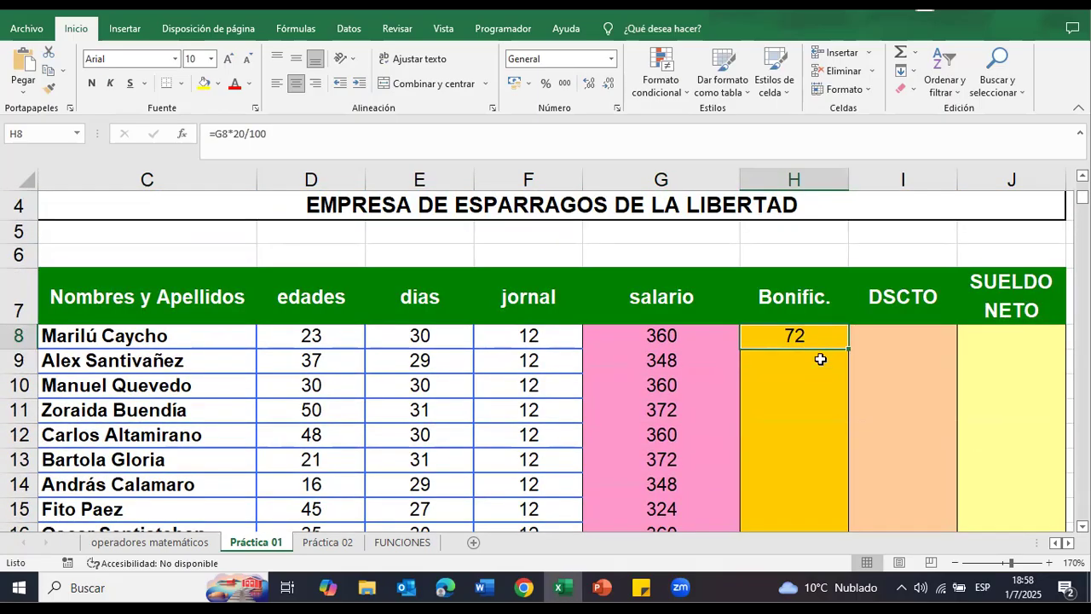
drag(849, 349, 828, 490)
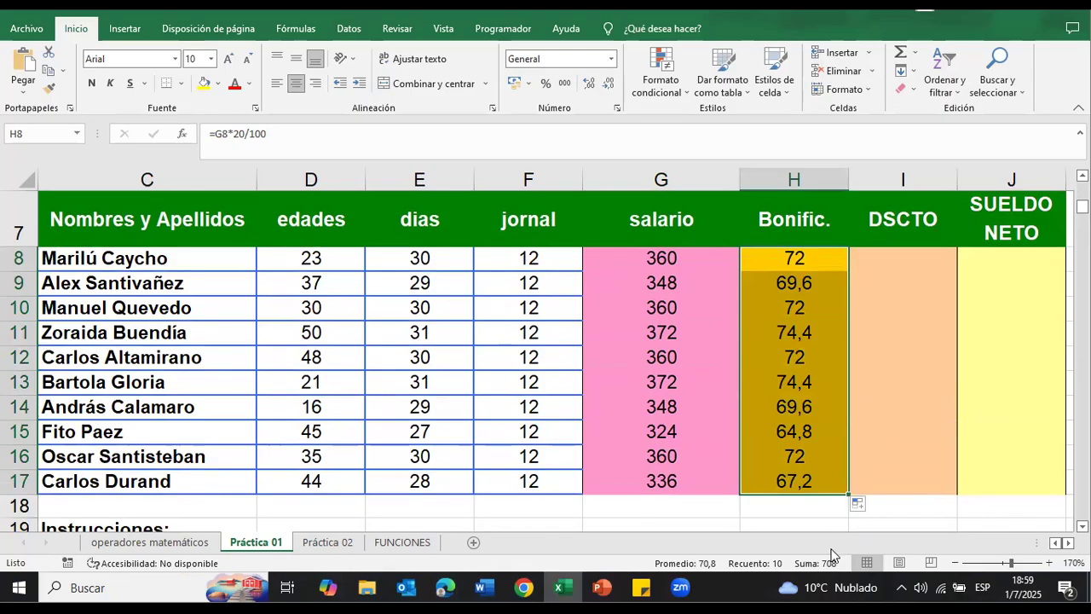
Step: Check the copied bonificación formulas in H9 and H14 against the salario cells they reference
double_click(801, 289)
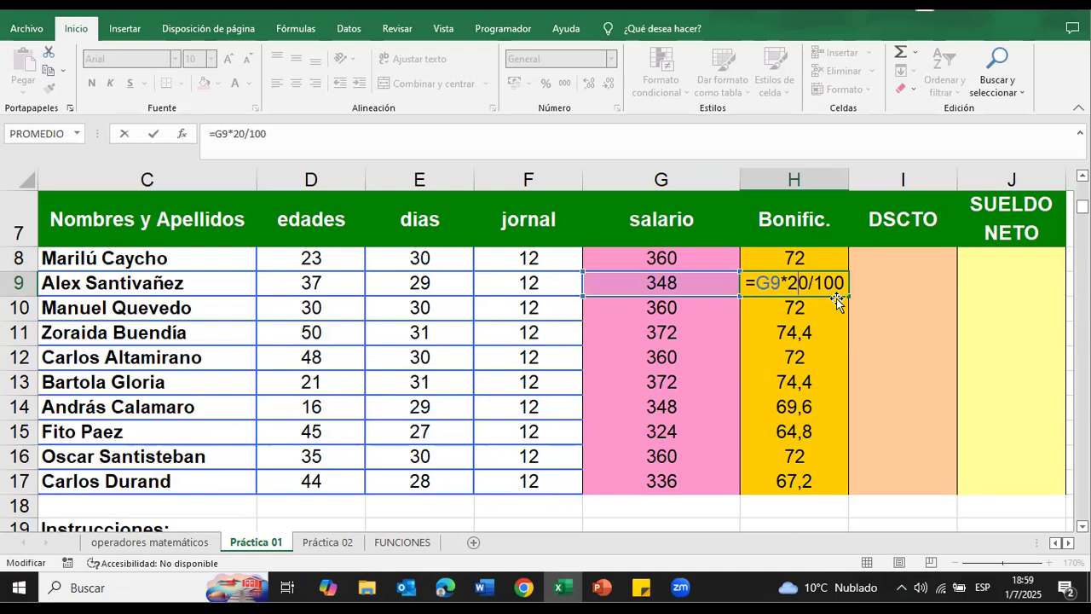
click(814, 317)
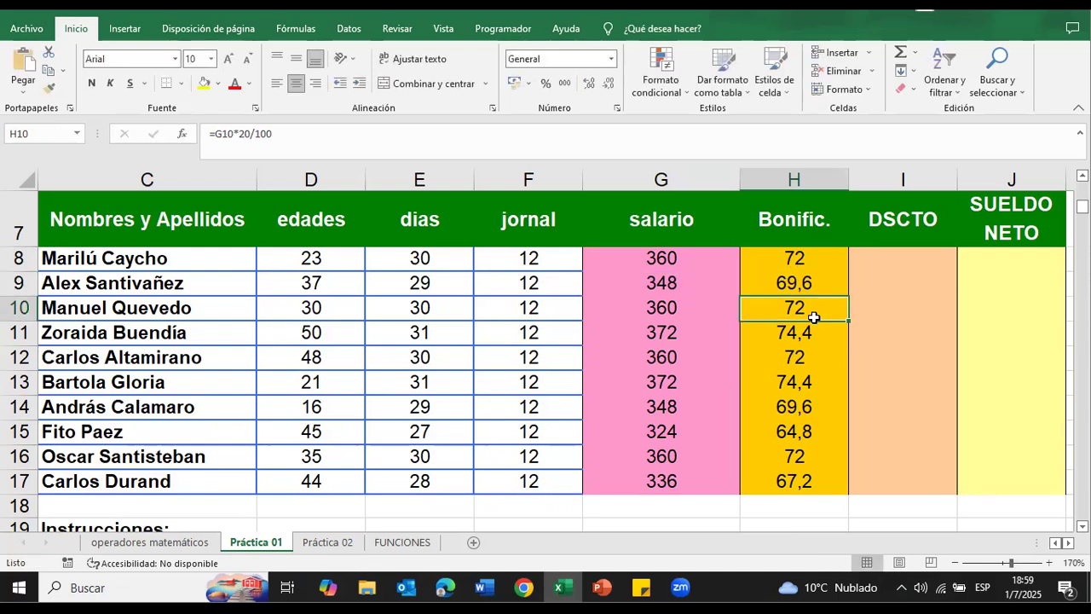
double_click(796, 404)
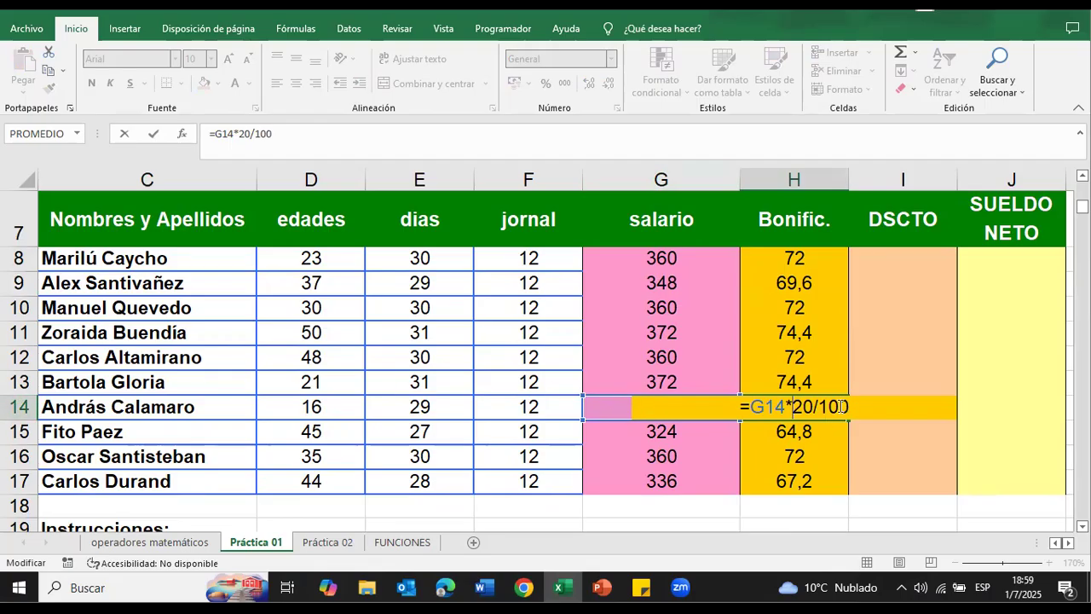
key(Return)
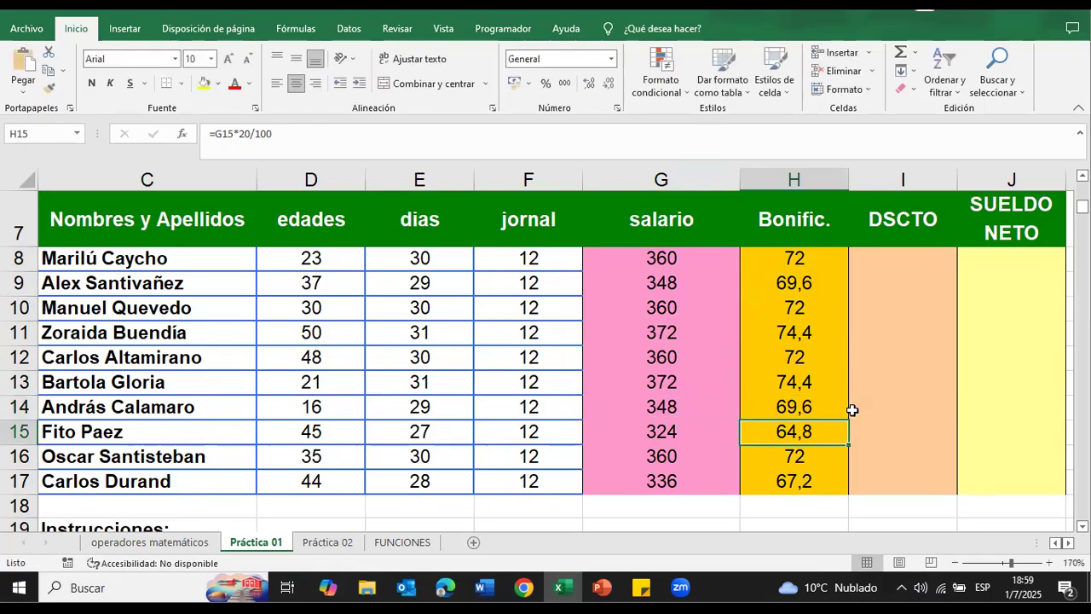
Step: Mark the bonificación instruction in C21 as done with a yellow fill
scroll(843, 405, down, 2)
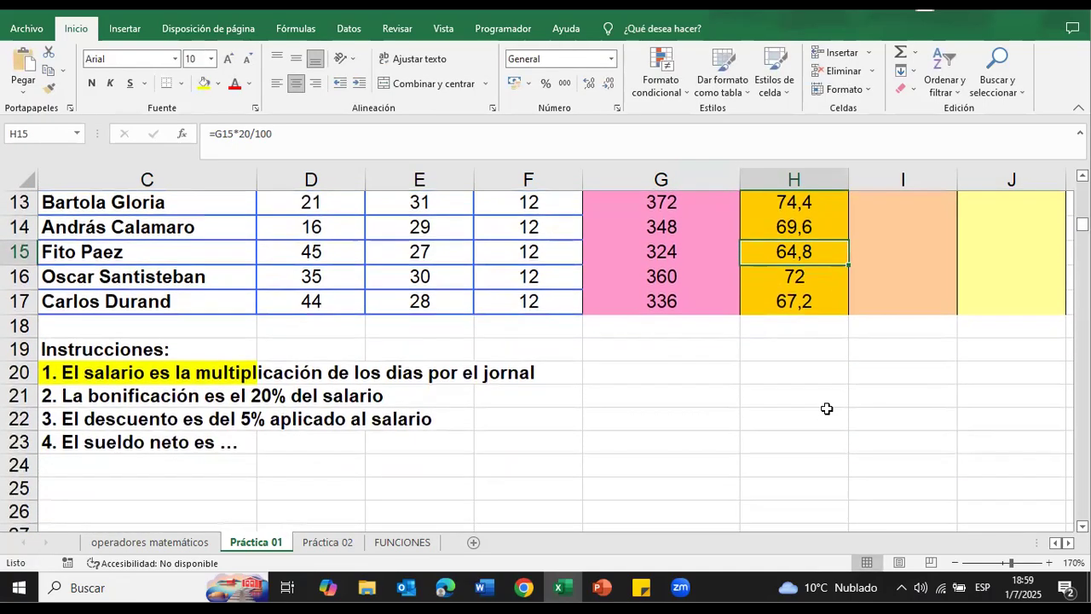
scroll(839, 401, up, 4)
scroll(836, 397, down, 5)
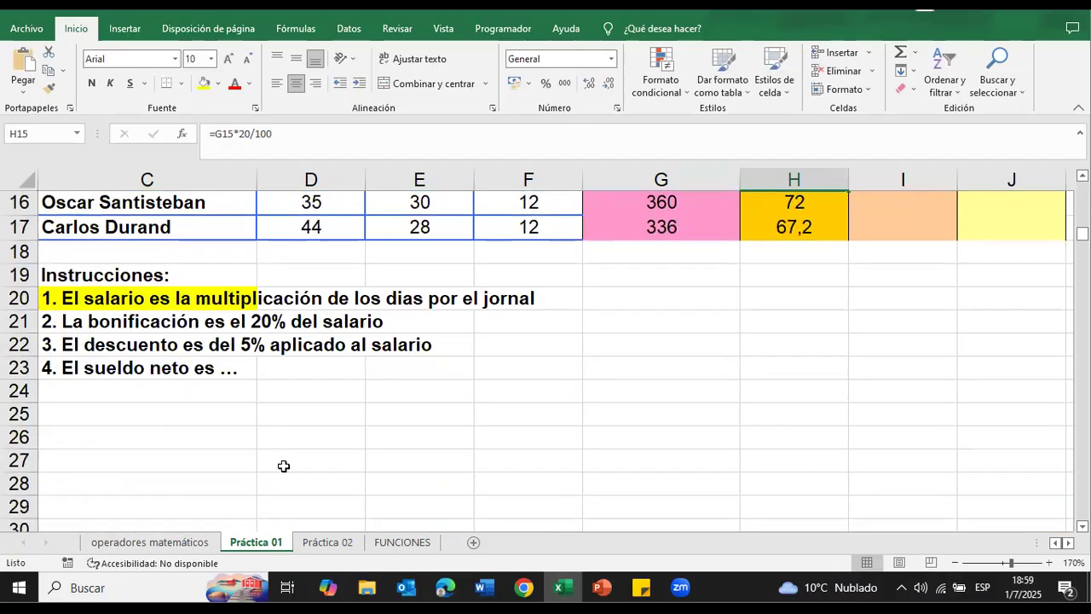
click(76, 326)
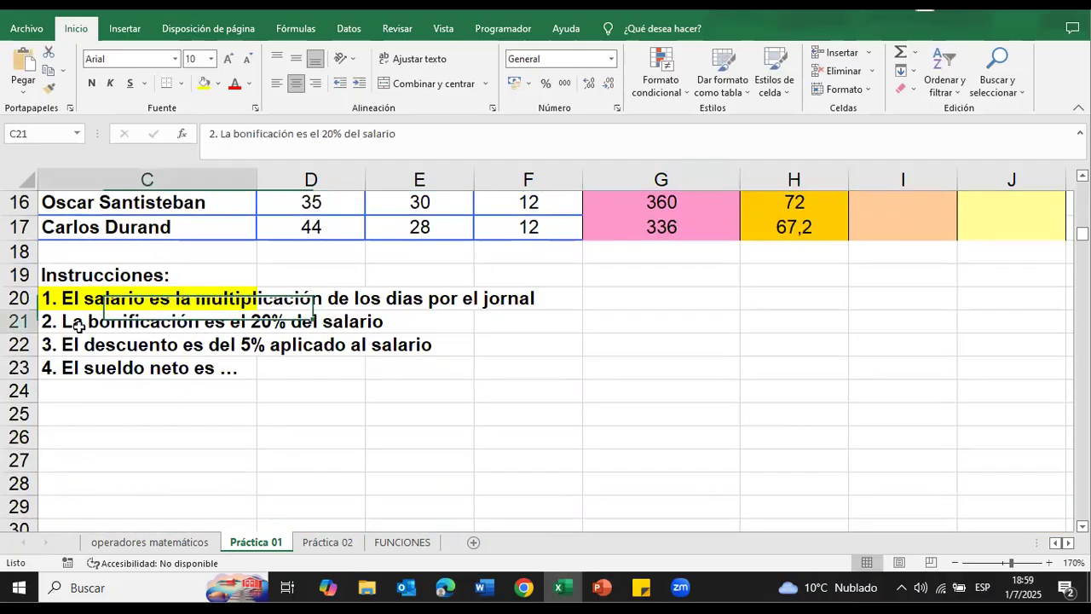
click(203, 83)
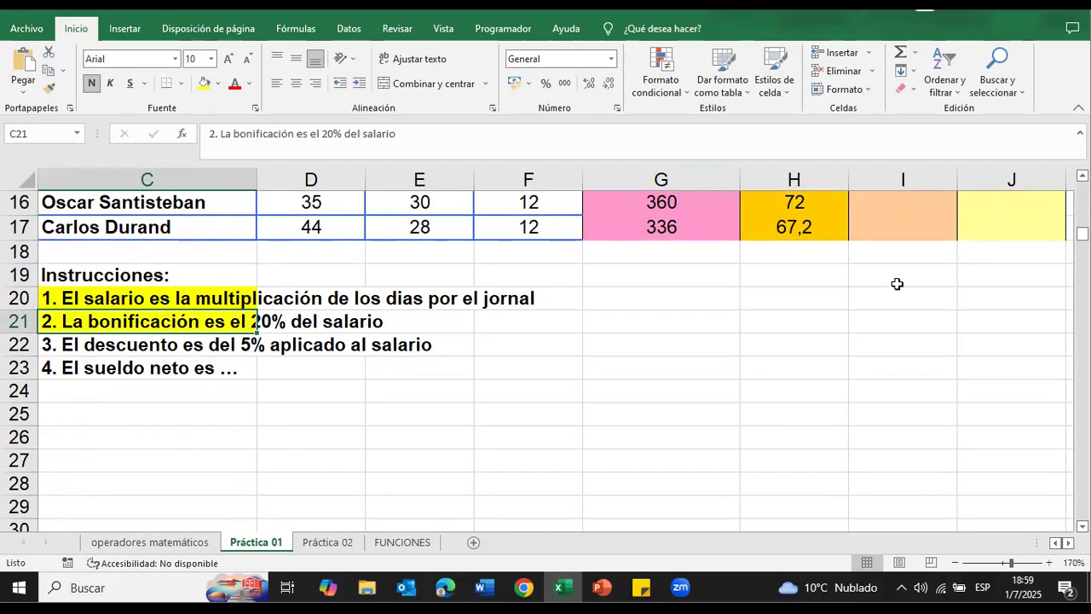
Step: Enter the descuento formula =G8*5/100 in I8, following the 5% of salario instruction
scroll(896, 282, up, 4)
scroll(895, 303, down, 4)
scroll(597, 409, up, 3)
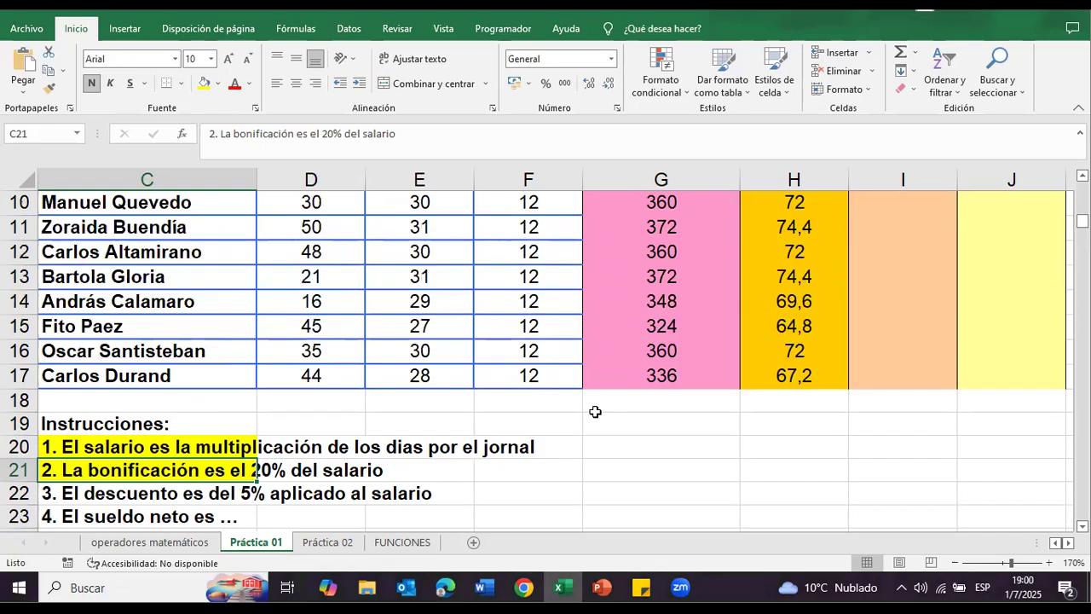
click(871, 261)
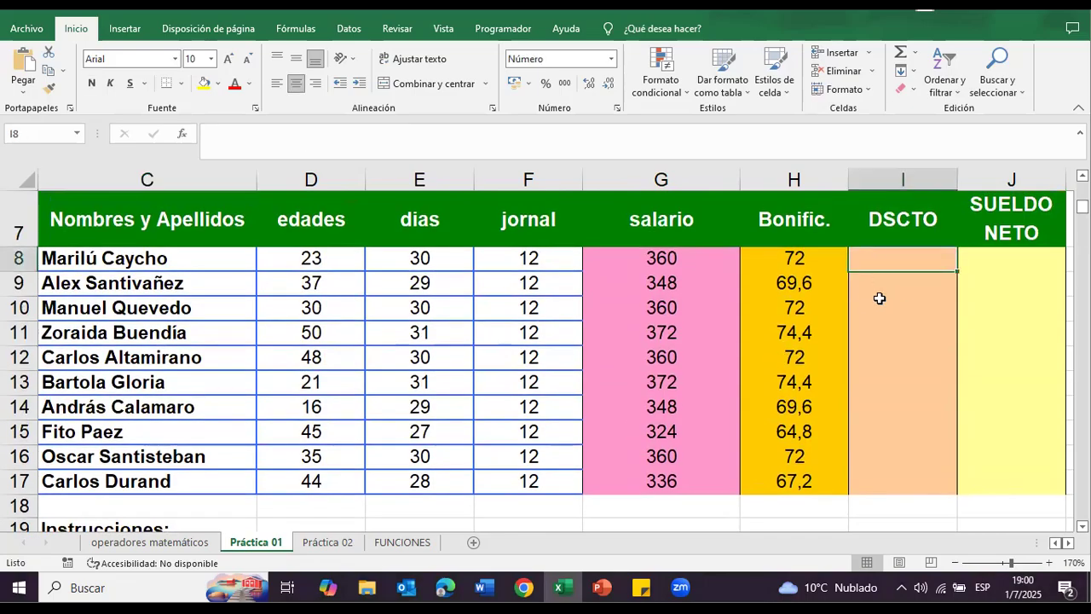
scroll(865, 300, down, 3)
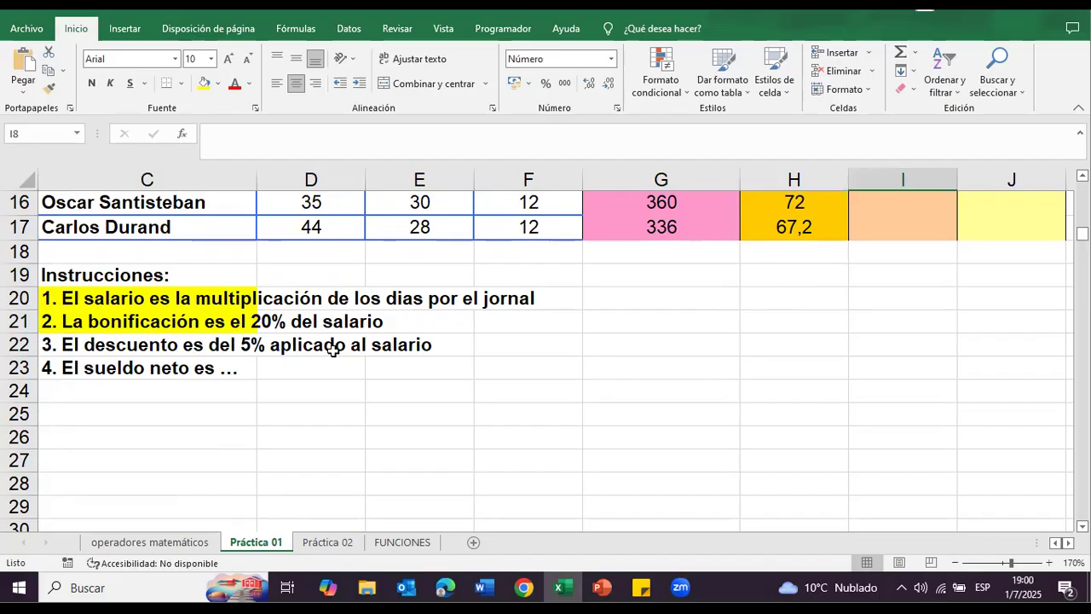
scroll(712, 402, up, 5)
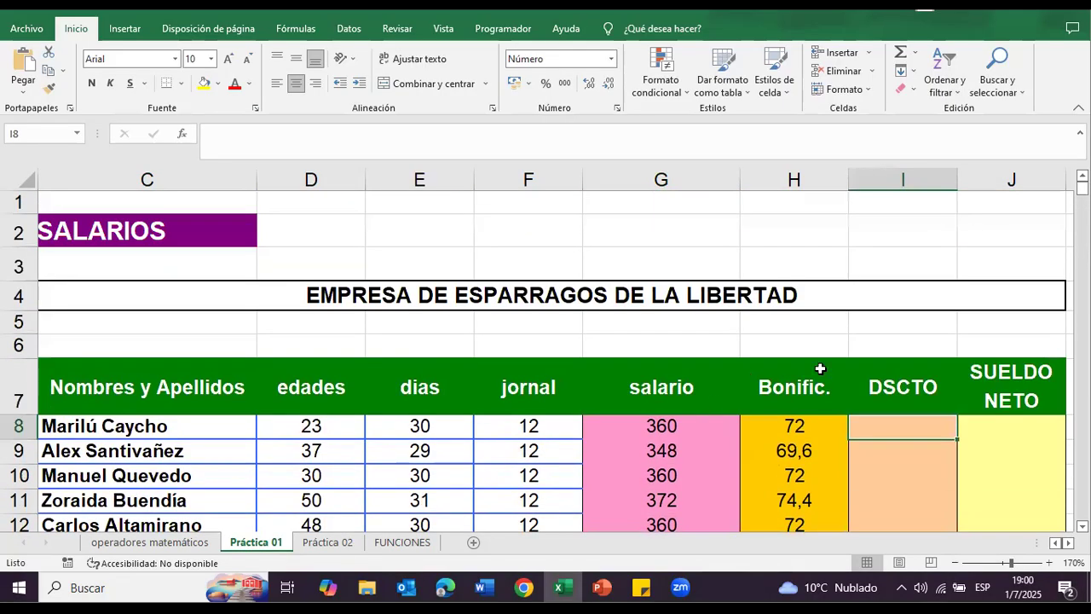
scroll(821, 370, down, 2)
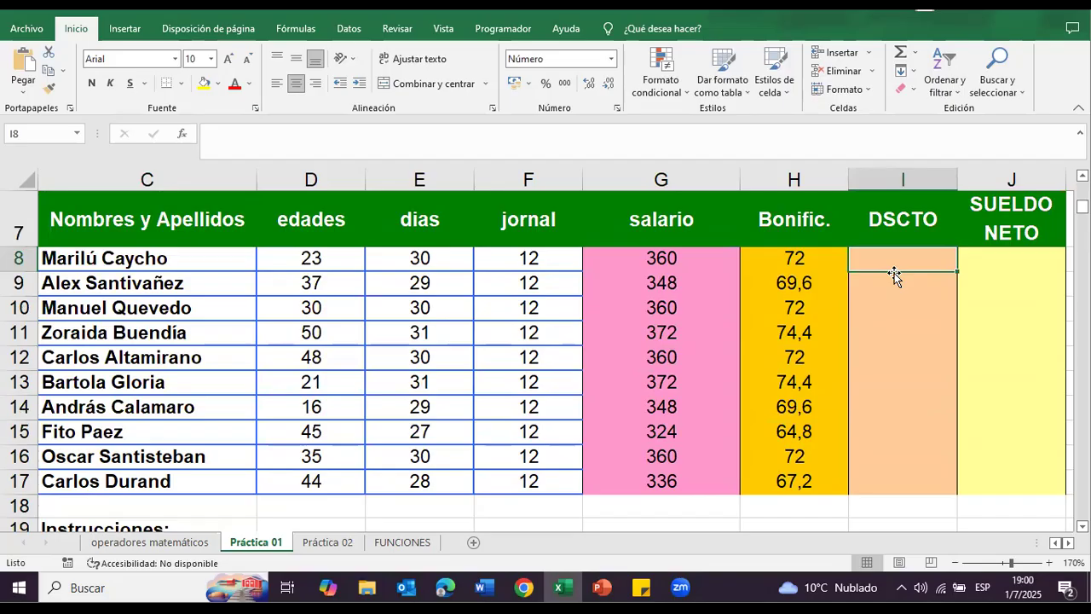
text(=)
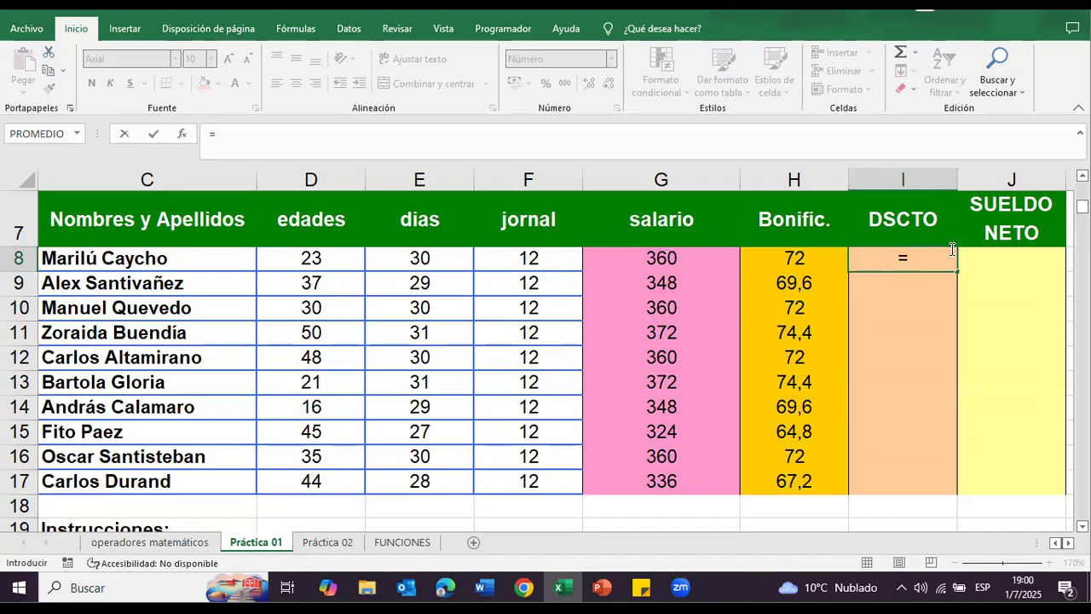
click(671, 258)
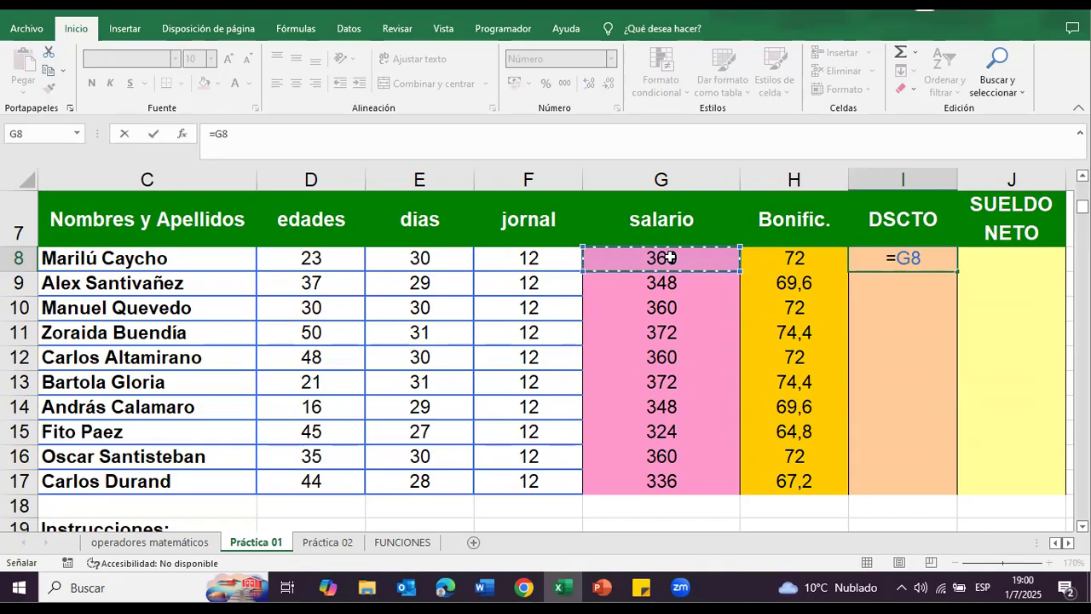
text(*)
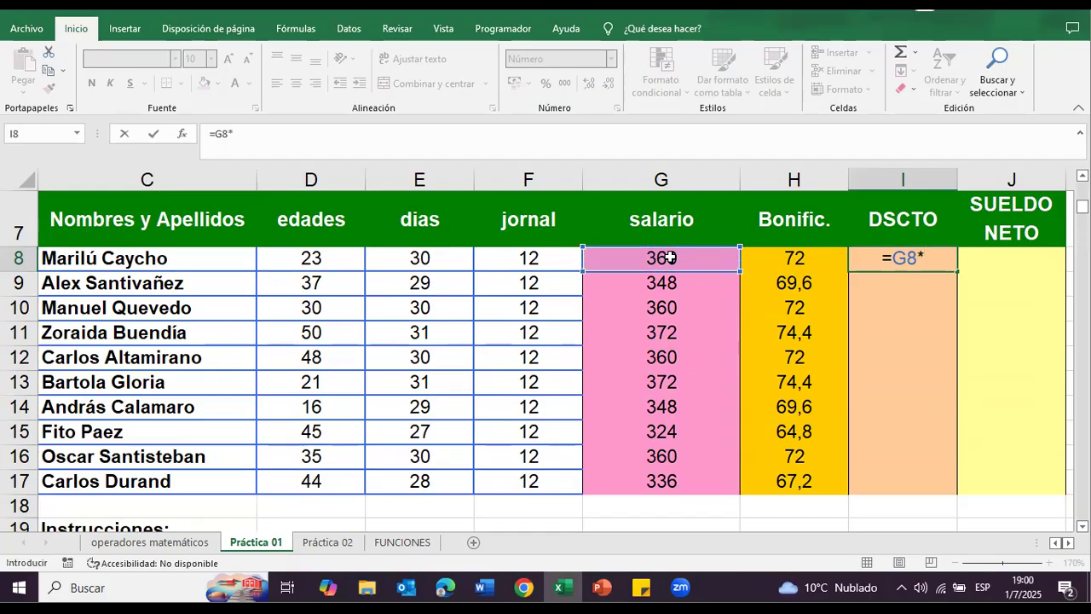
text(5%)
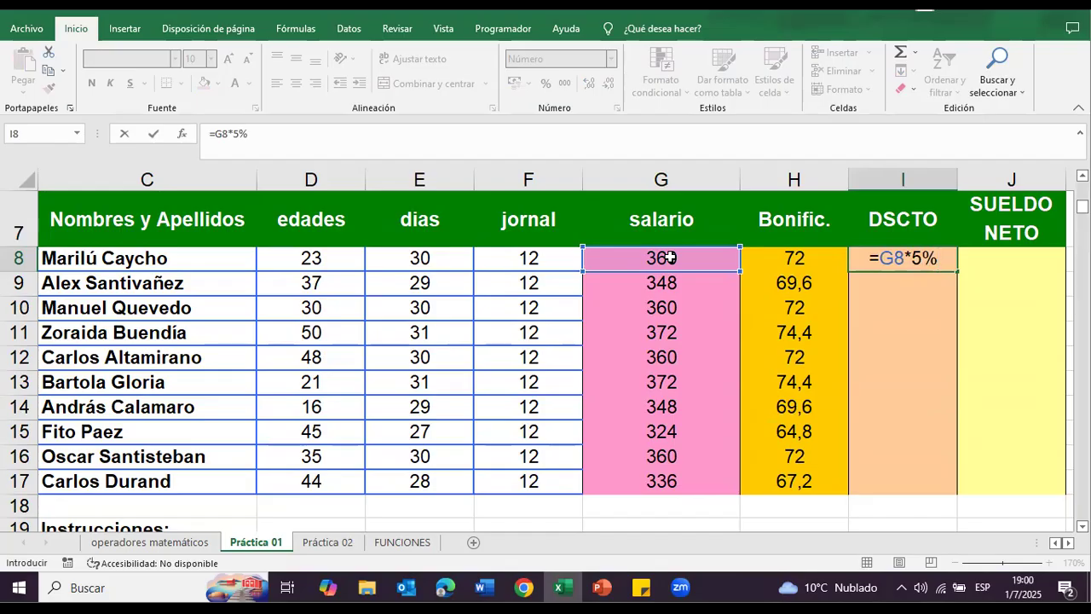
key(BackSpace)
text(/)
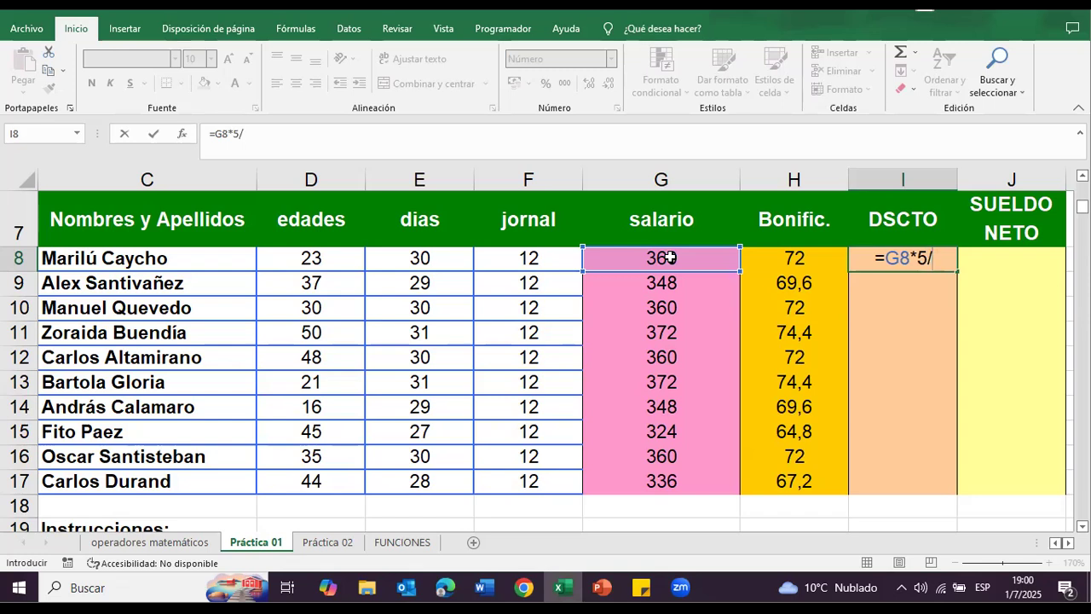
text(100)
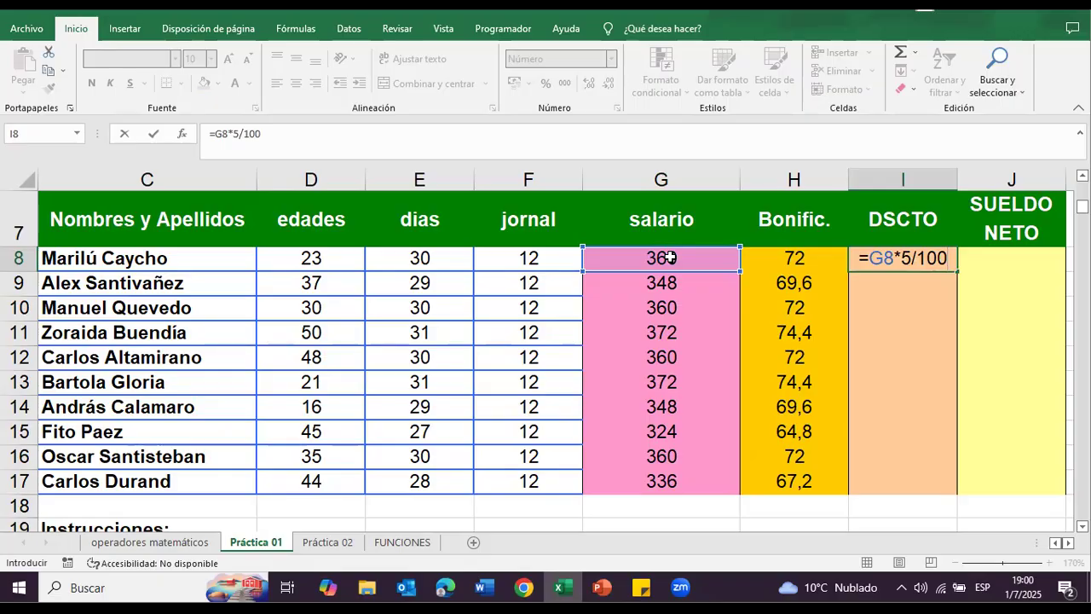
key(Return)
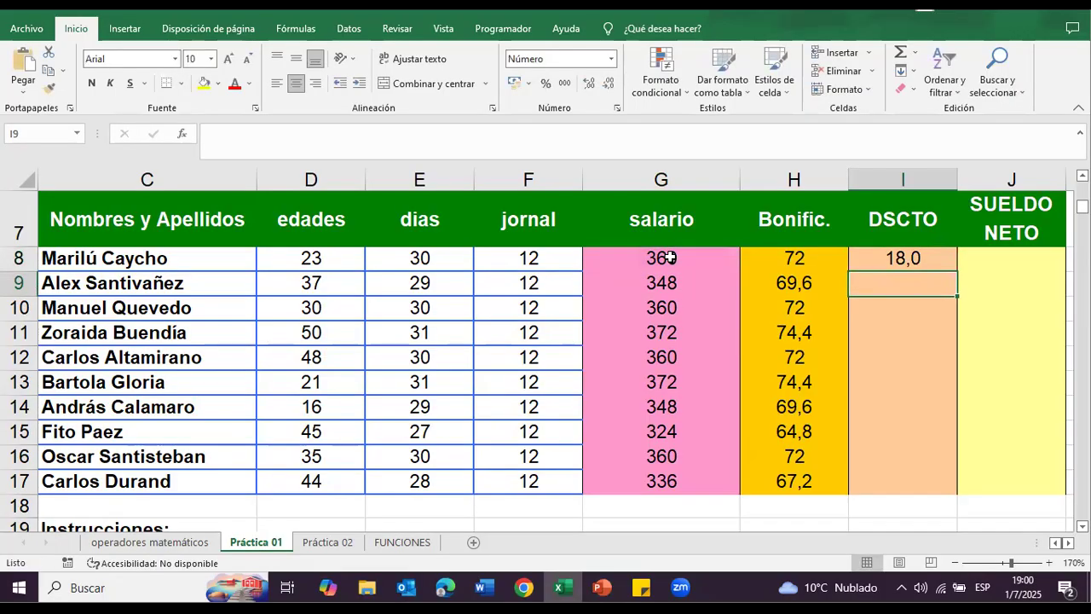
Step: Fill the descuento formula from I8 down through I17 and check the salario references in I11 and I13
click(925, 262)
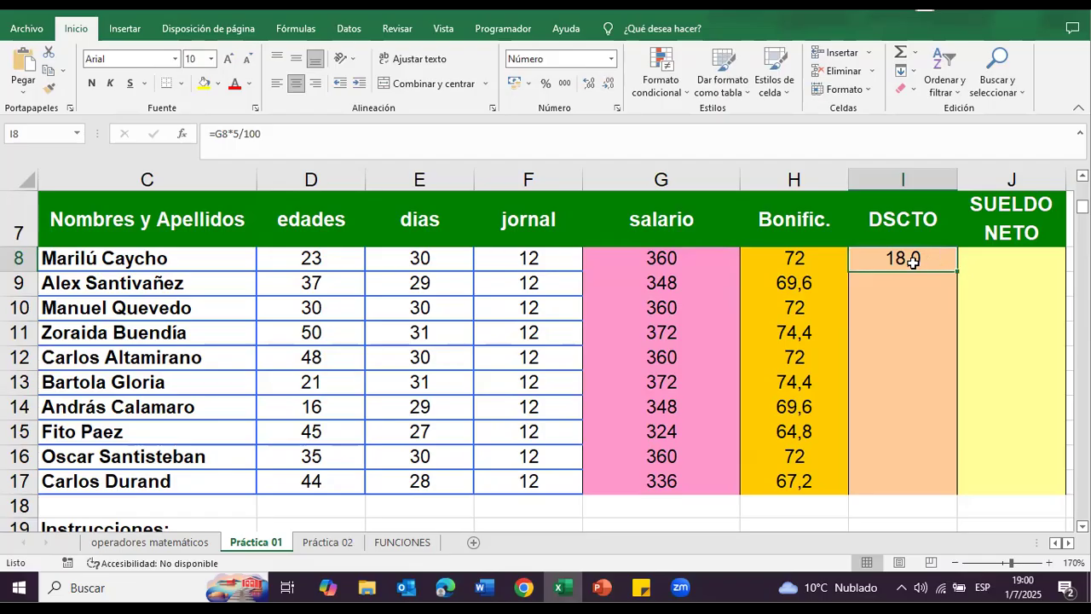
drag(957, 270, 951, 494)
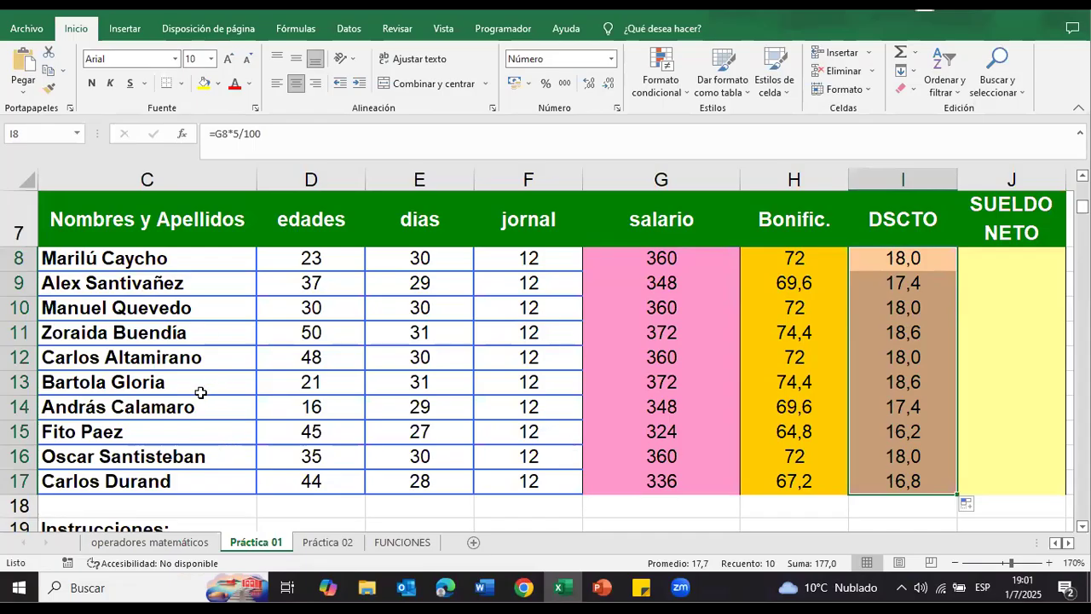
click(905, 332)
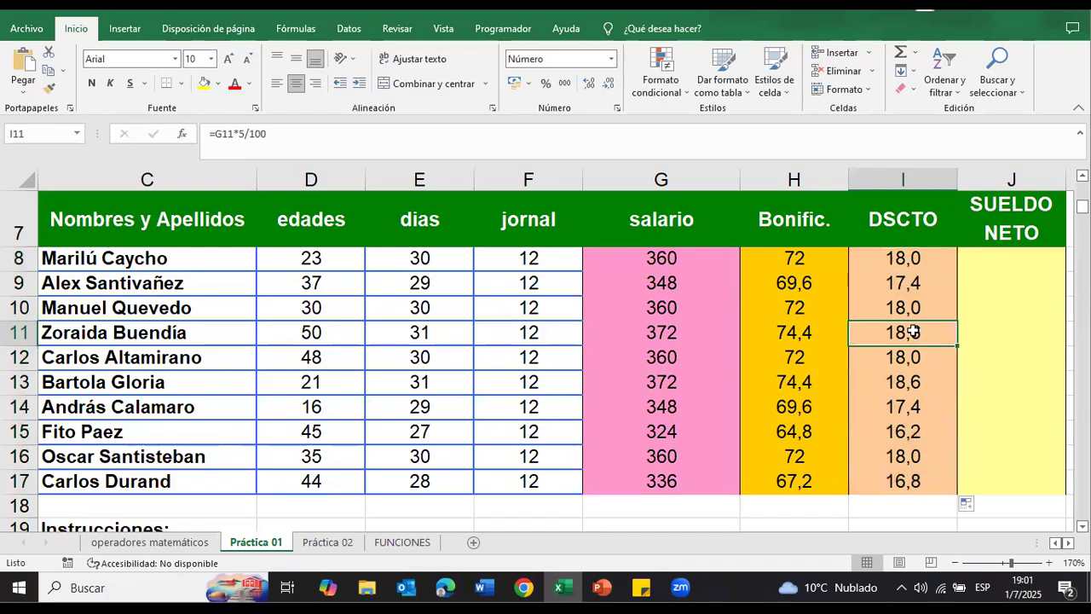
double_click(910, 382)
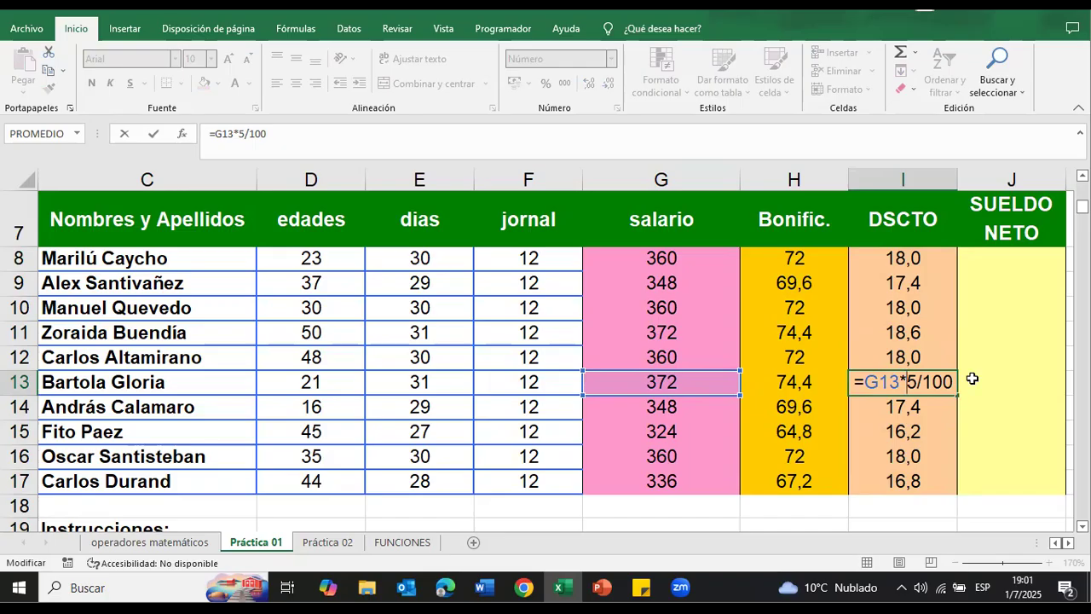
Step: Cancel the accidental edit of the formula in I13 and clear the descuento formula in I8
click(976, 359)
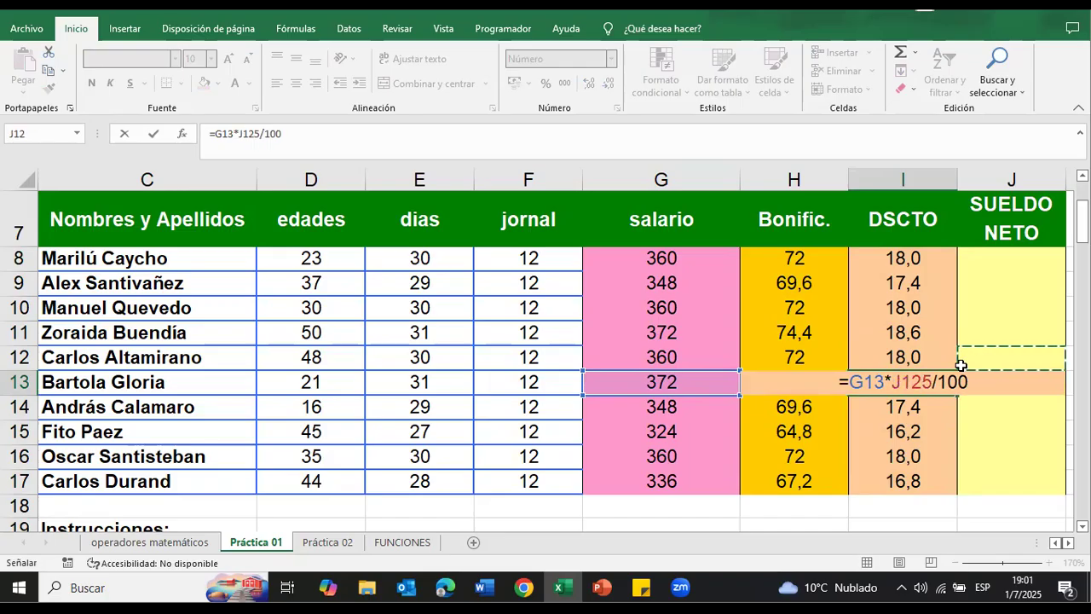
key(Escape)
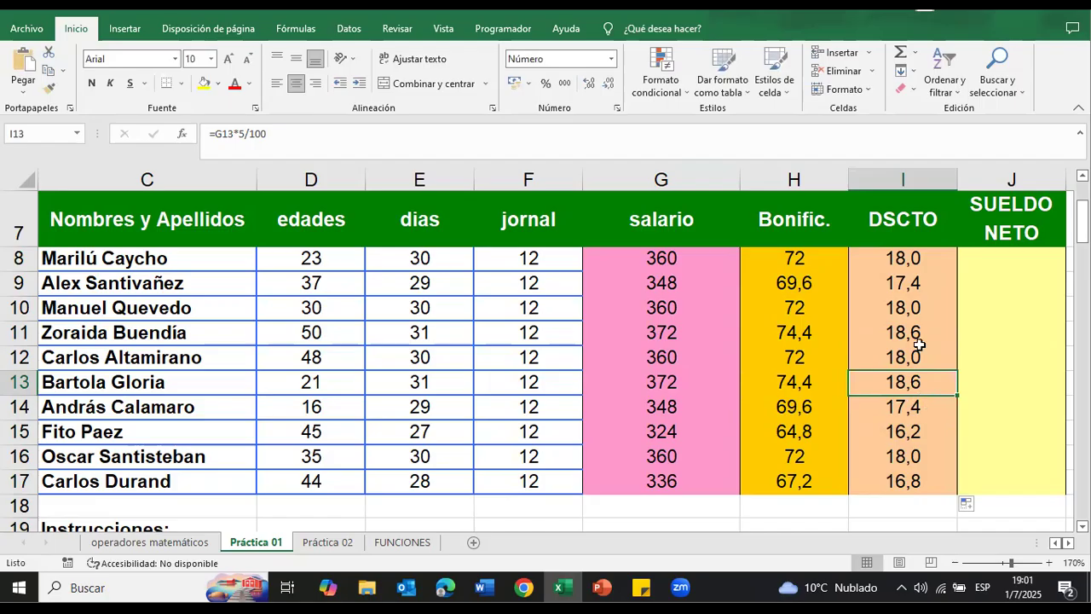
click(912, 263)
click(285, 134)
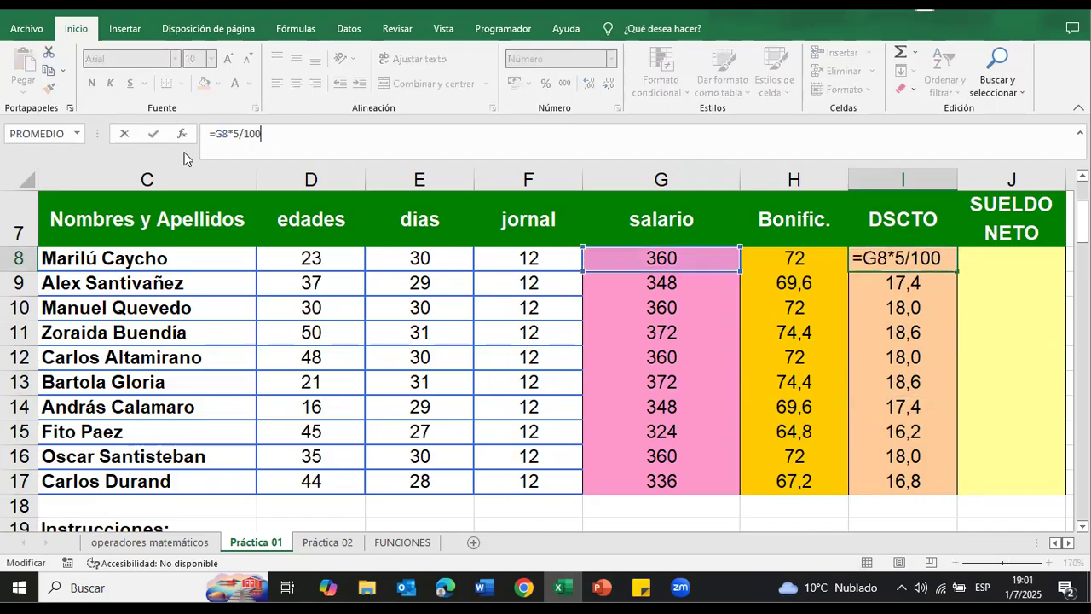
key(BackSpace)
key(BackSpace)
key(BackSpace)
key(BackSpace)
key(BackSpace)
key(BackSpace)
key(BackSpace)
key(BackSpace)
key(BackSpace)
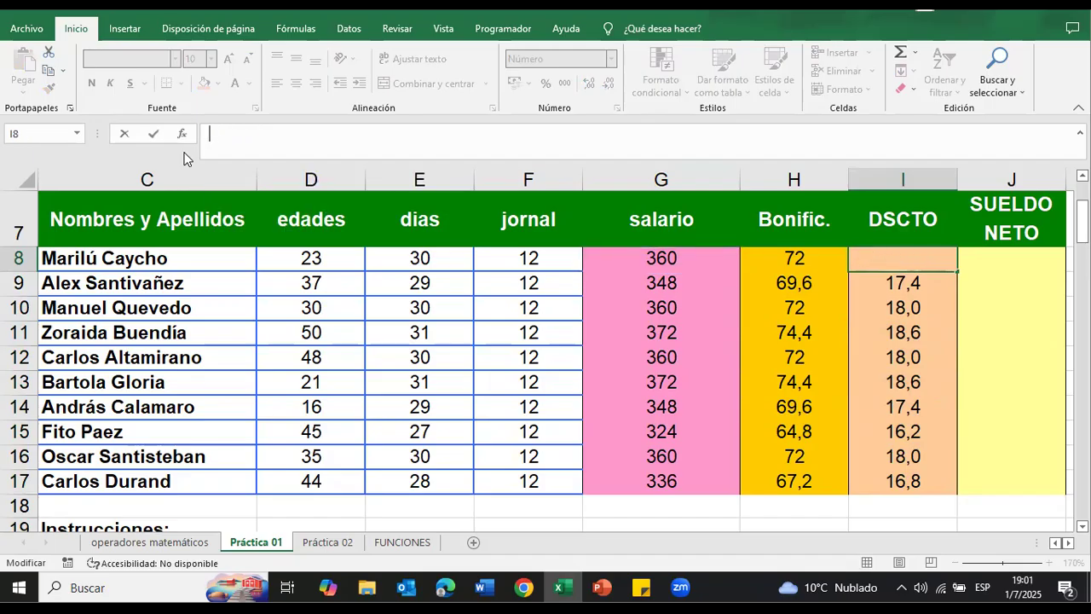
click(1021, 256)
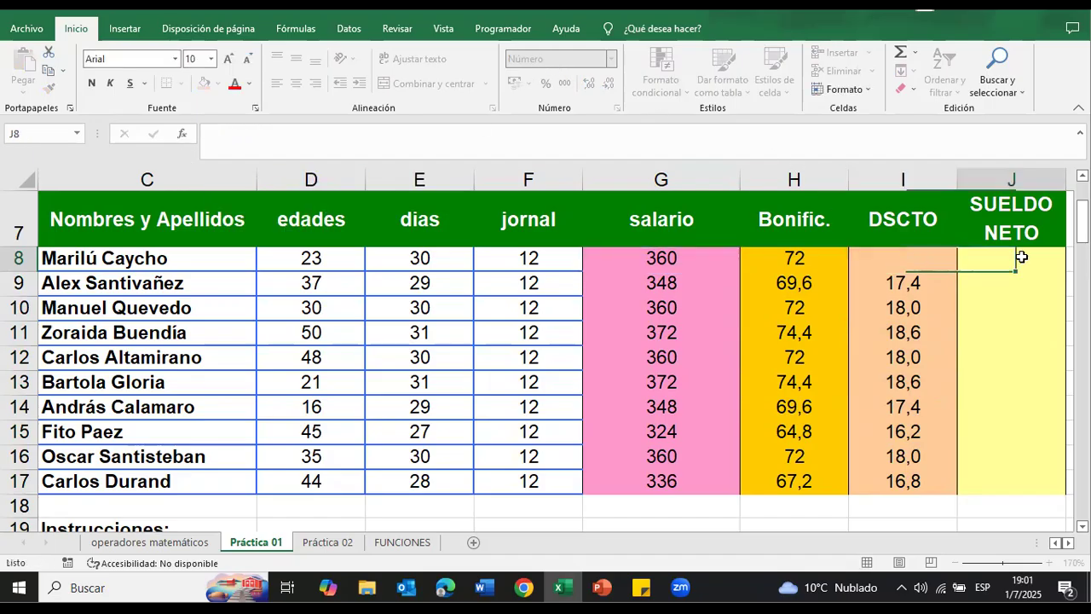
Step: Enter the descuento formula in I8 using the percent sign, as =G8*5%
click(951, 256)
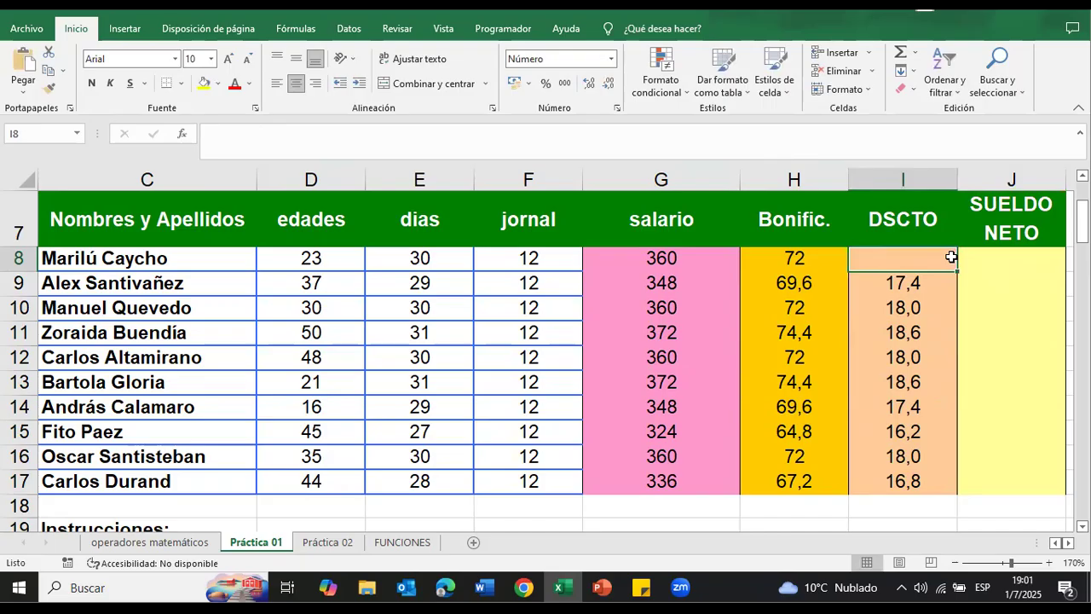
text(=)
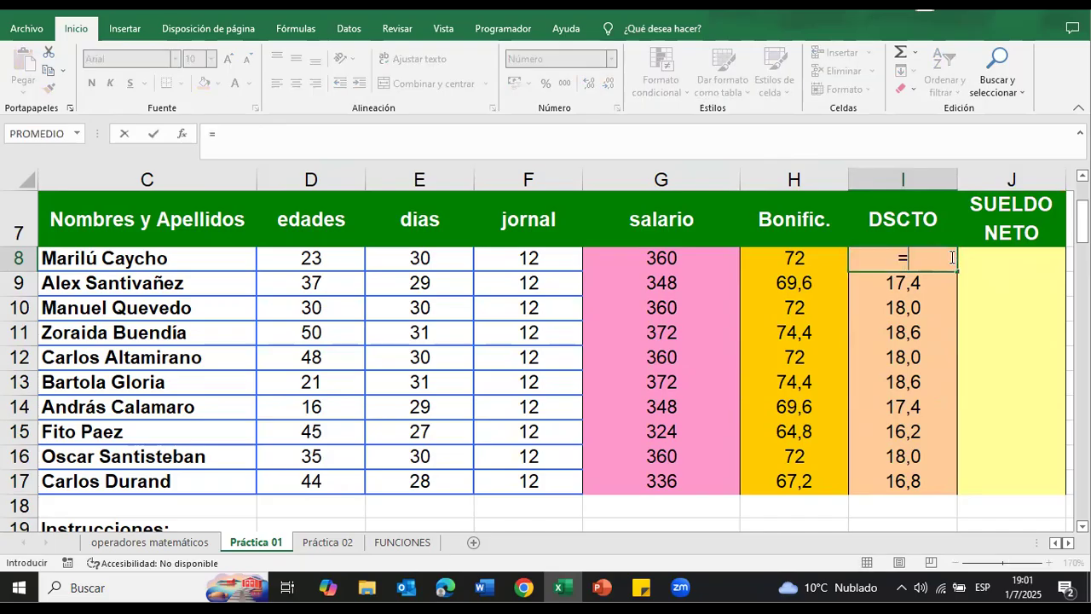
click(682, 257)
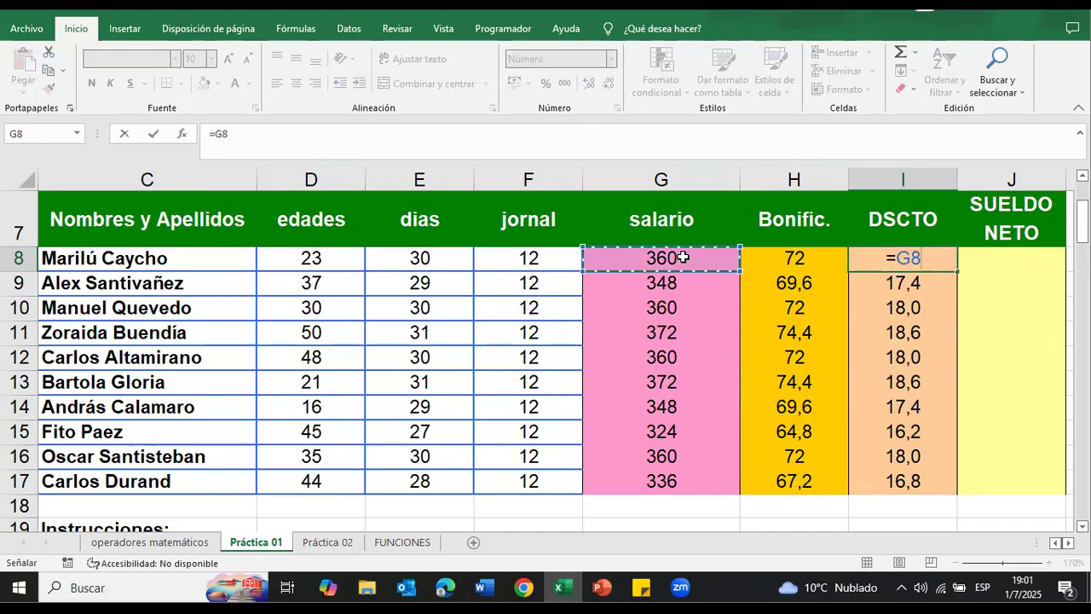
text(*)
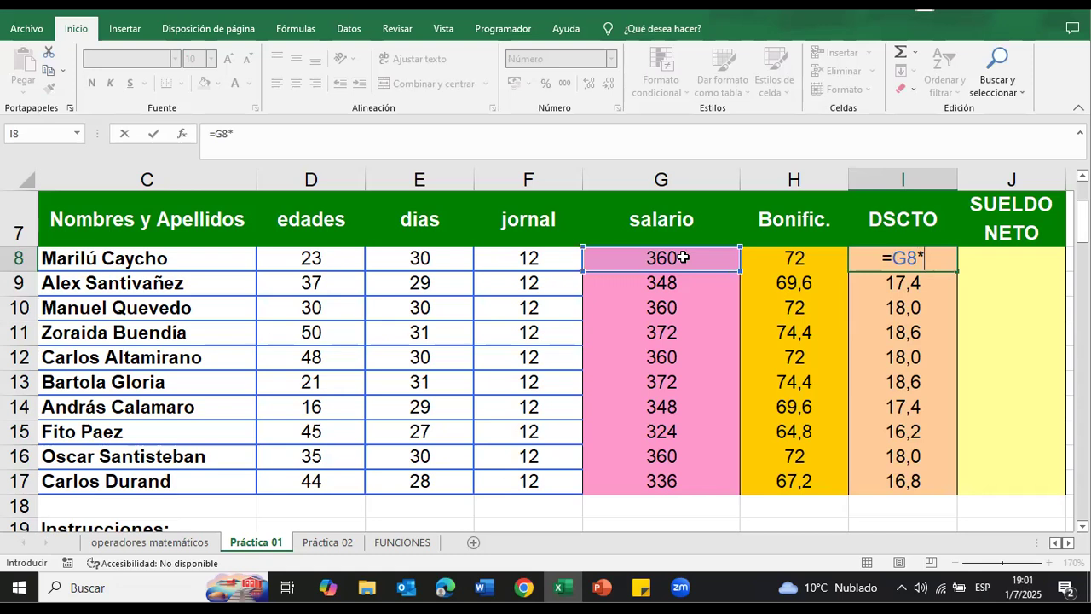
text(5%)
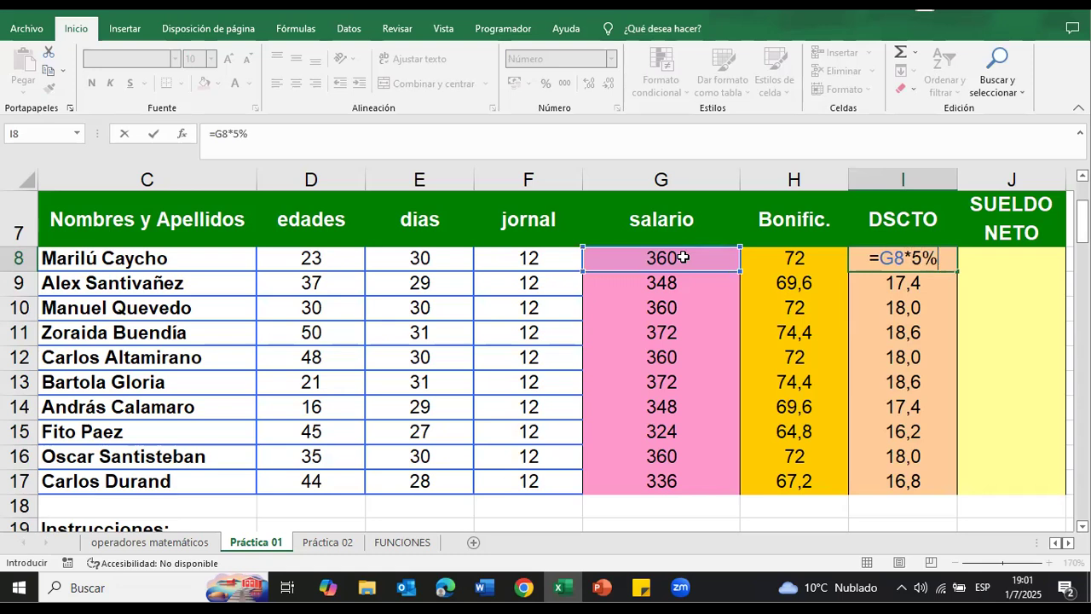
key(Return)
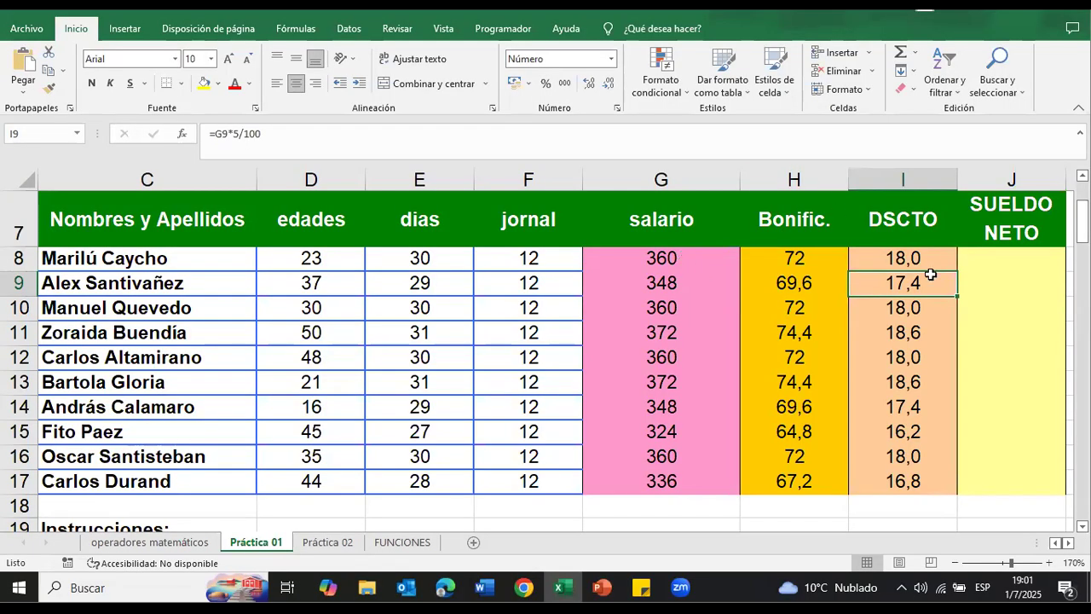
Step: Mark the descuento instruction in C22 as done with a yellow fill
scroll(905, 443, down, 1)
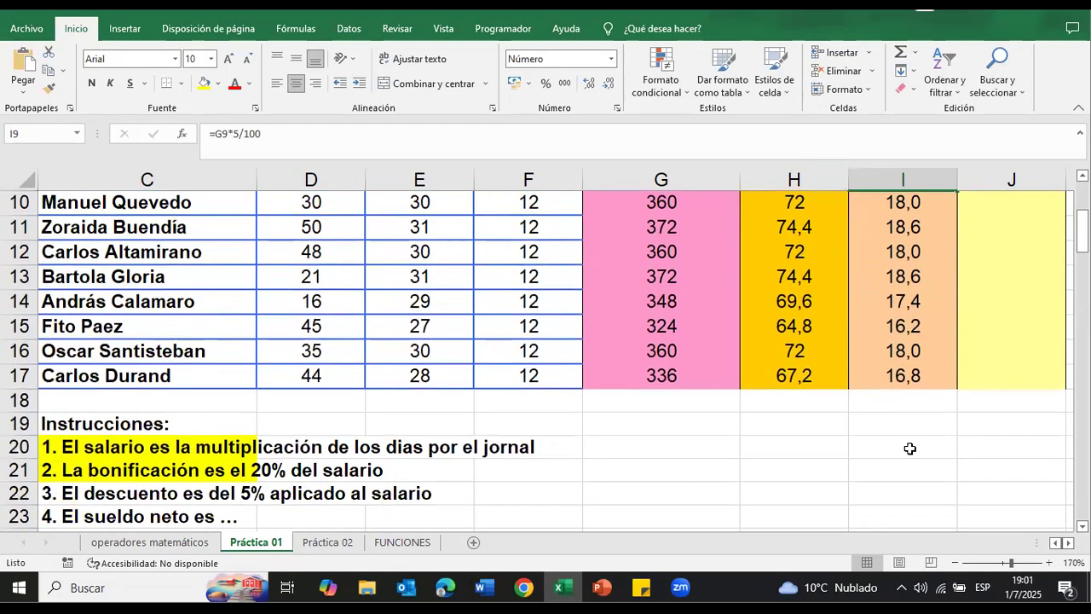
scroll(909, 448, down, 1)
click(94, 420)
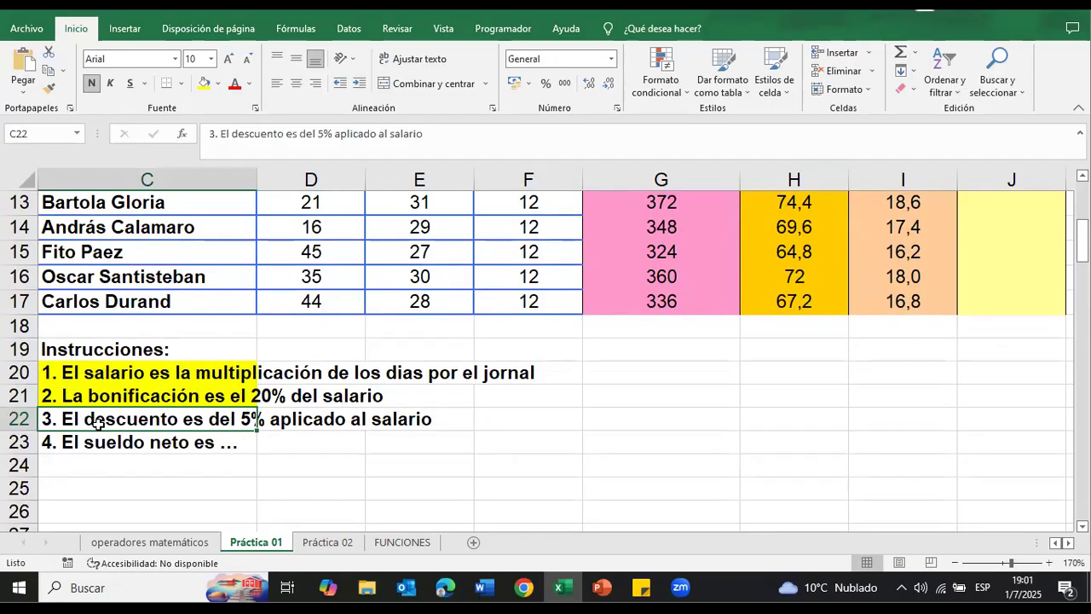
click(204, 82)
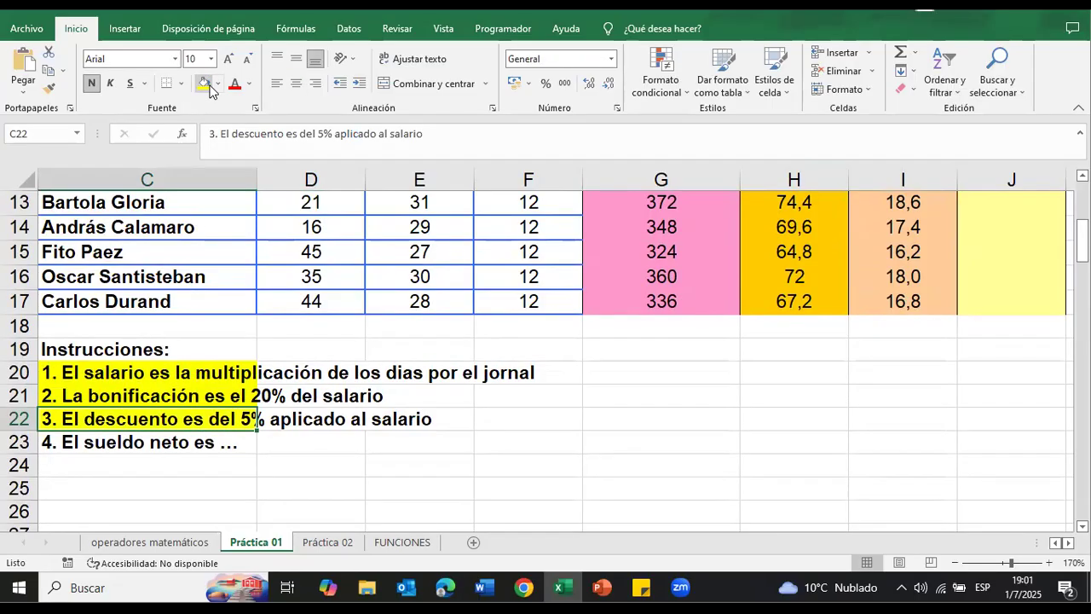
Step: Enter the sueldo neto formula =G8+H8-I8 in J8, adding the bonificación to the salario and subtracting the descuento
click(193, 441)
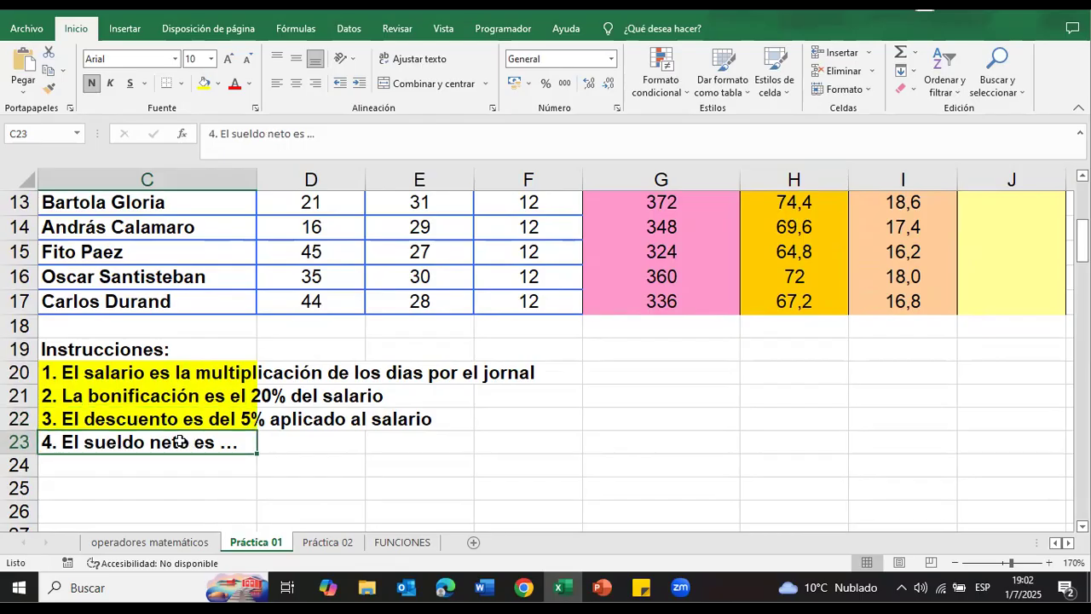
scroll(823, 444, up, 3)
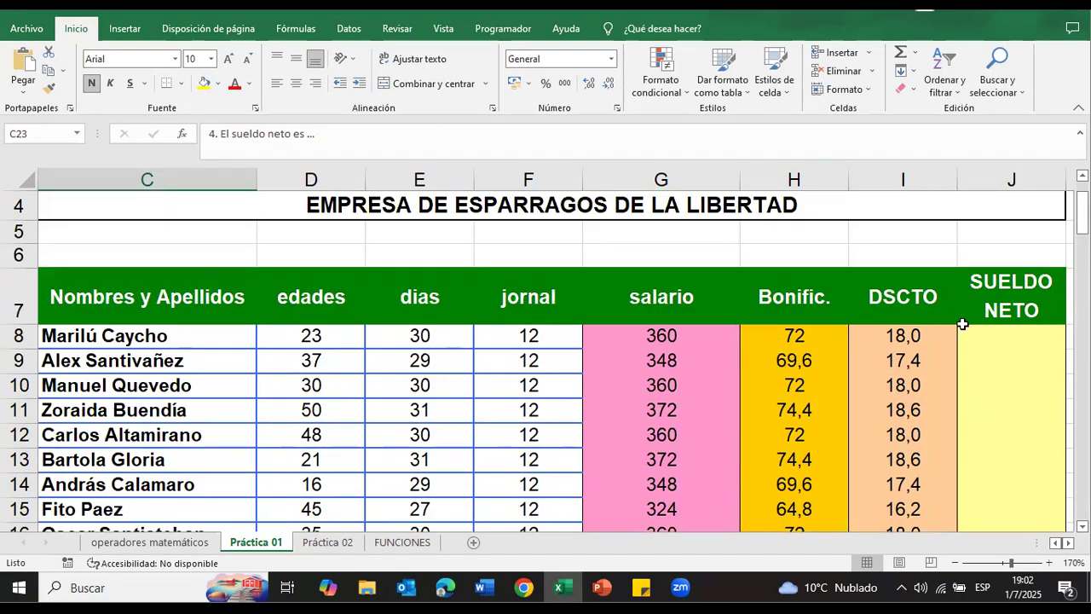
click(986, 338)
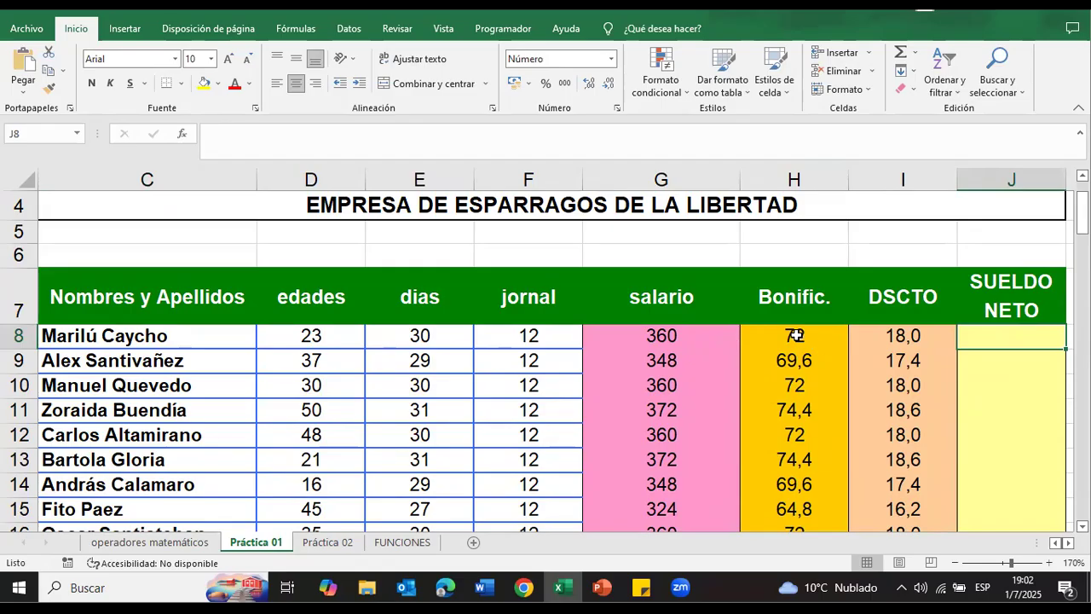
scroll(784, 309, down, 2)
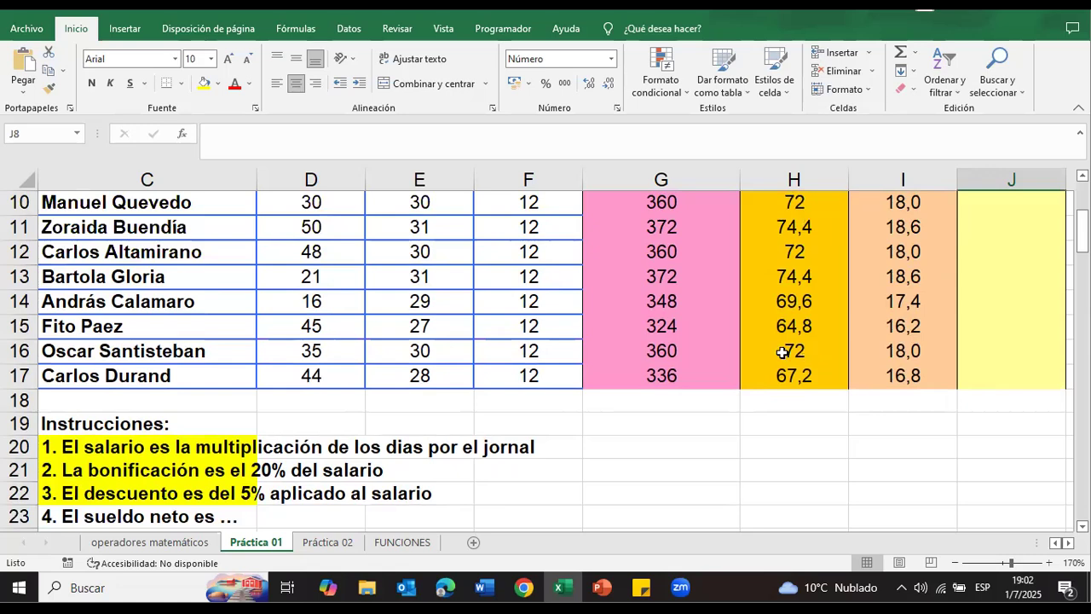
scroll(857, 269, up, 3)
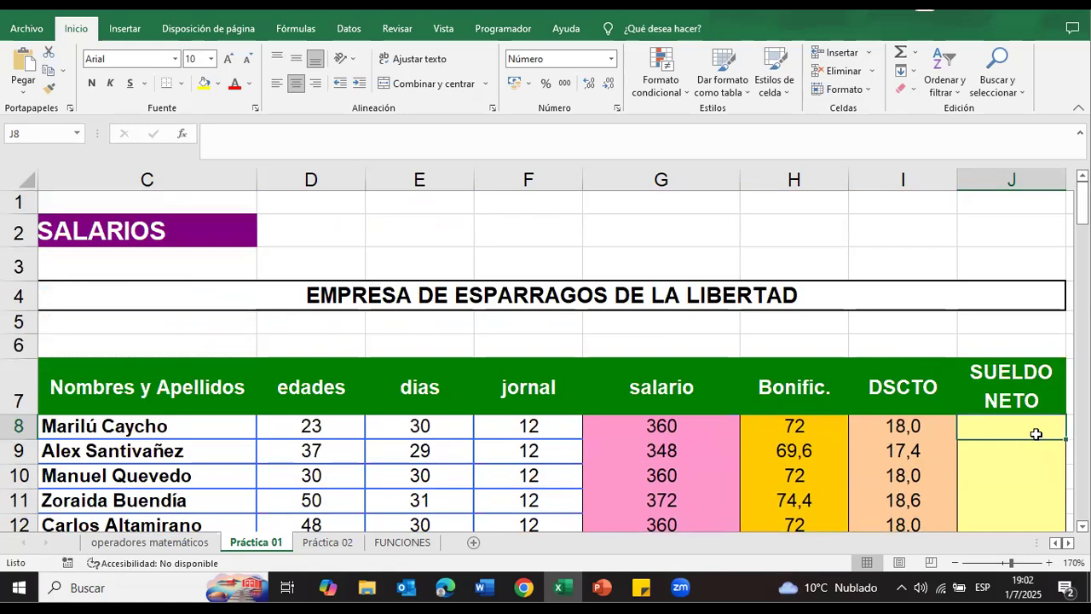
text(?)
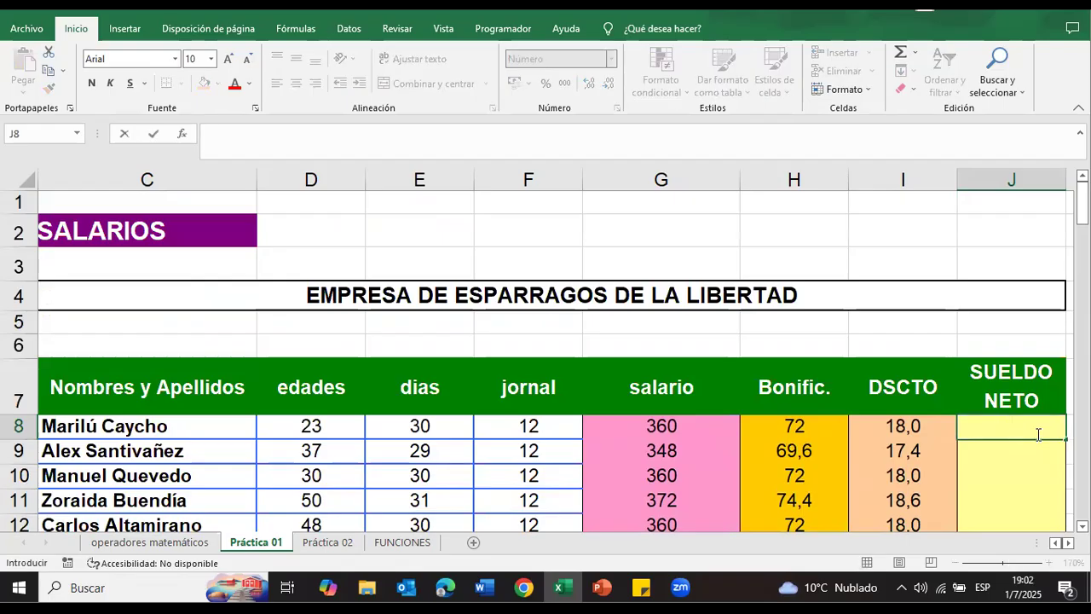
text(=)
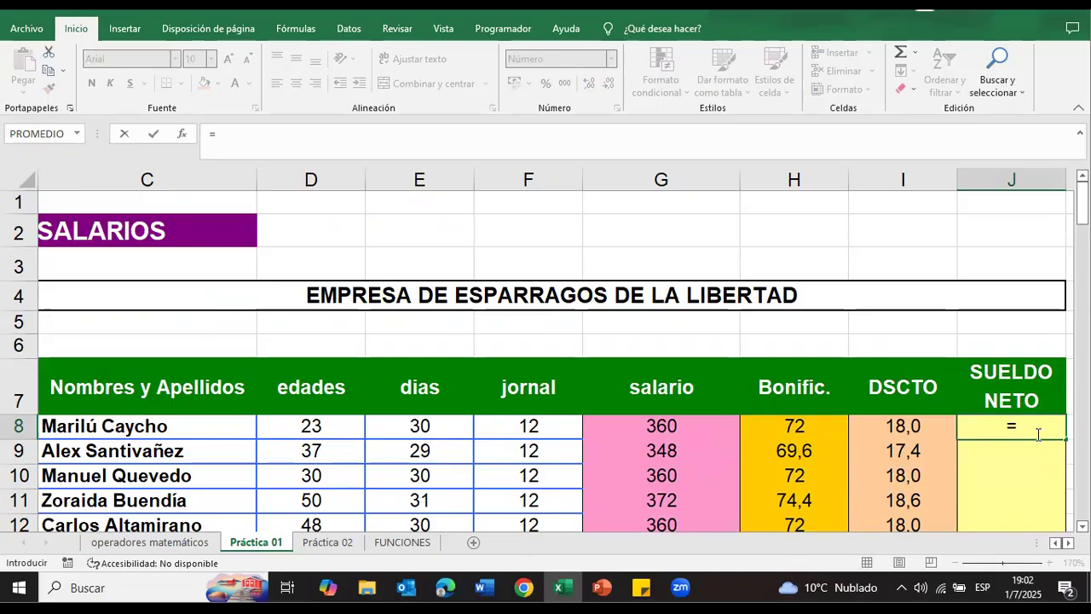
click(697, 426)
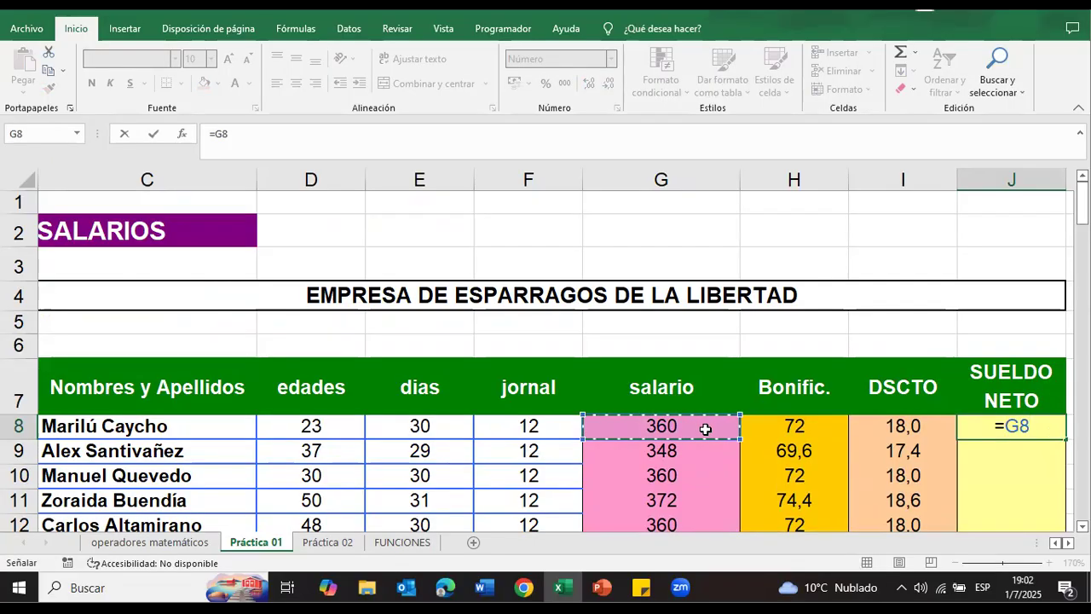
text(+)
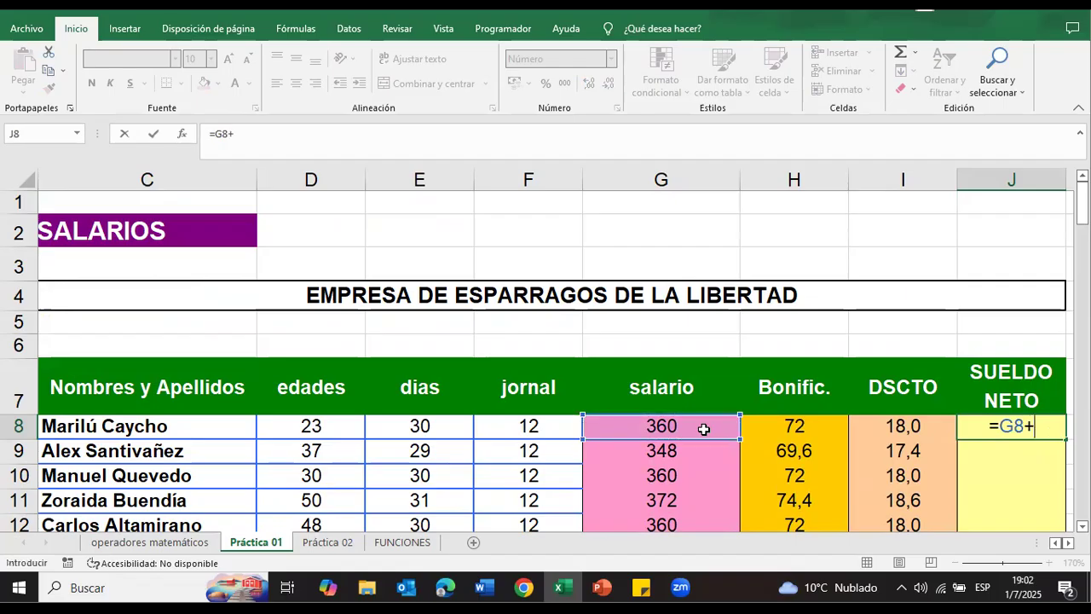
click(763, 433)
text(-)
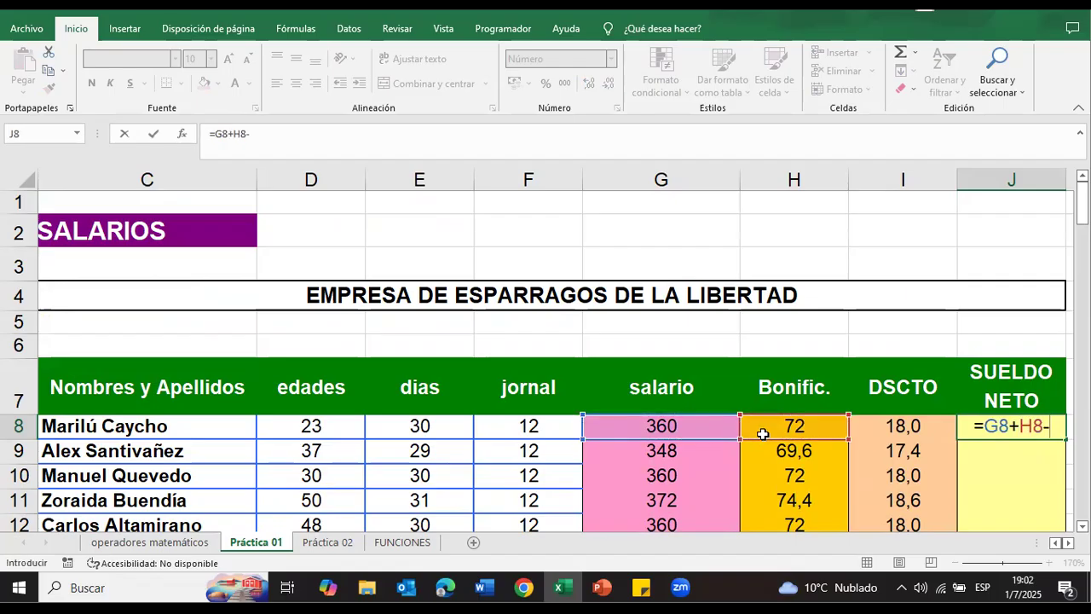
click(920, 424)
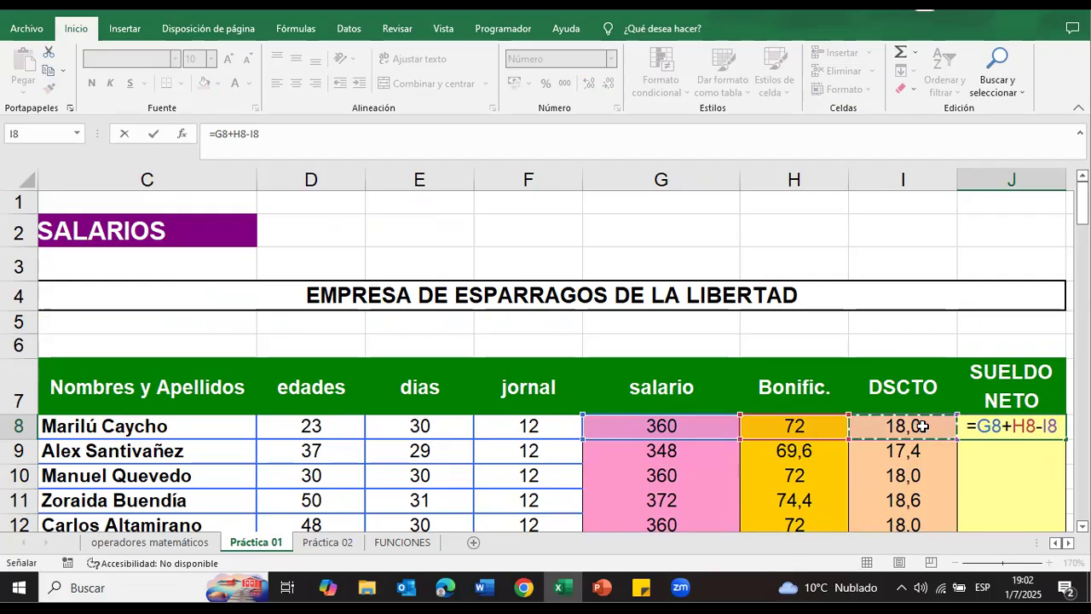
key(Return)
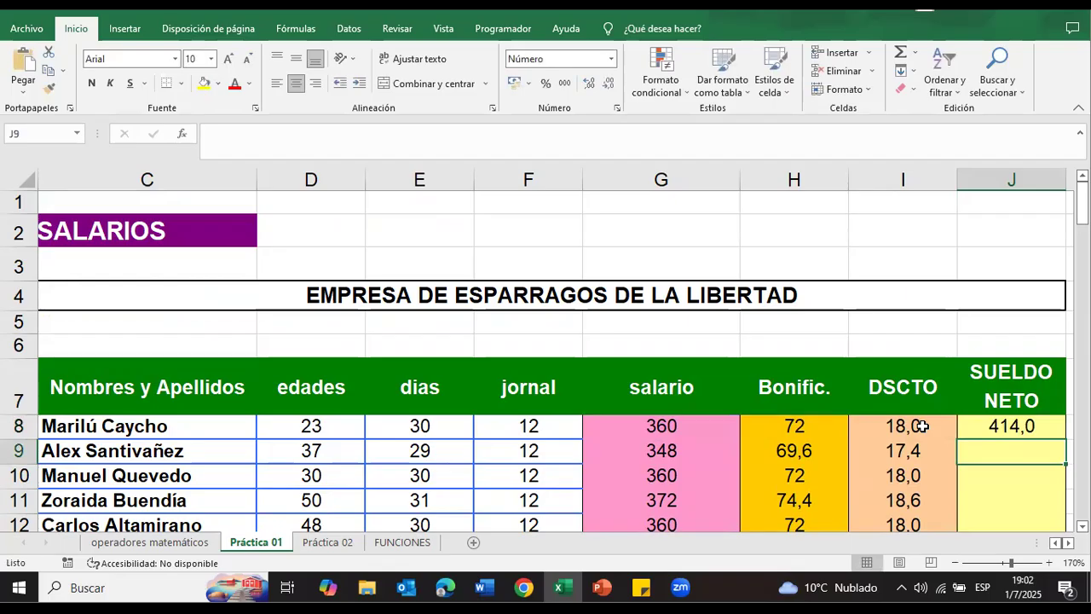
Step: Check the cell references of the sueldo neto formula in J8 and fill it down through J17
click(1017, 432)
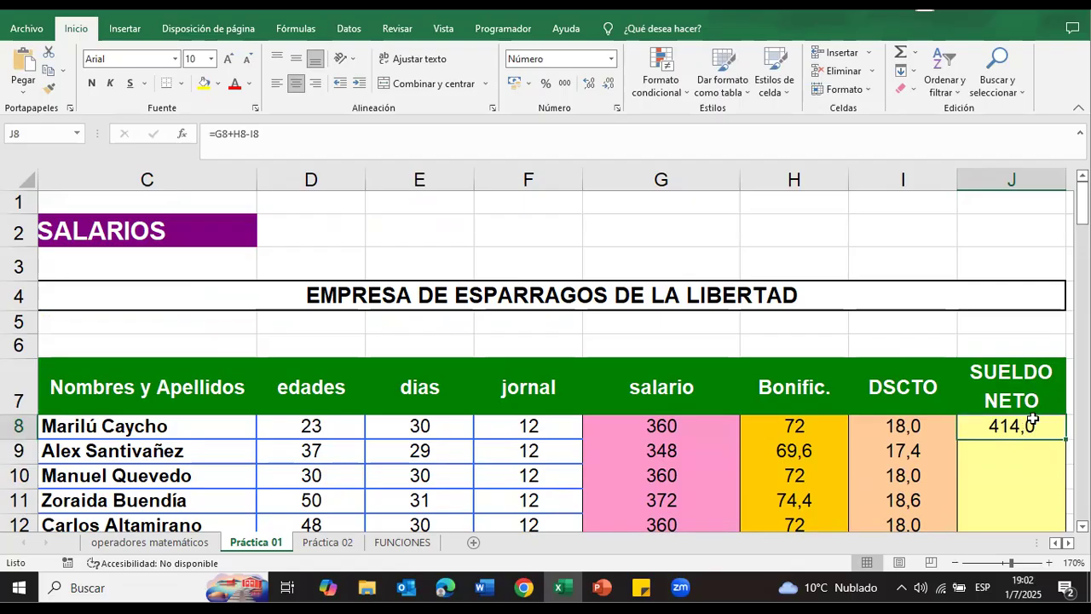
double_click(1030, 426)
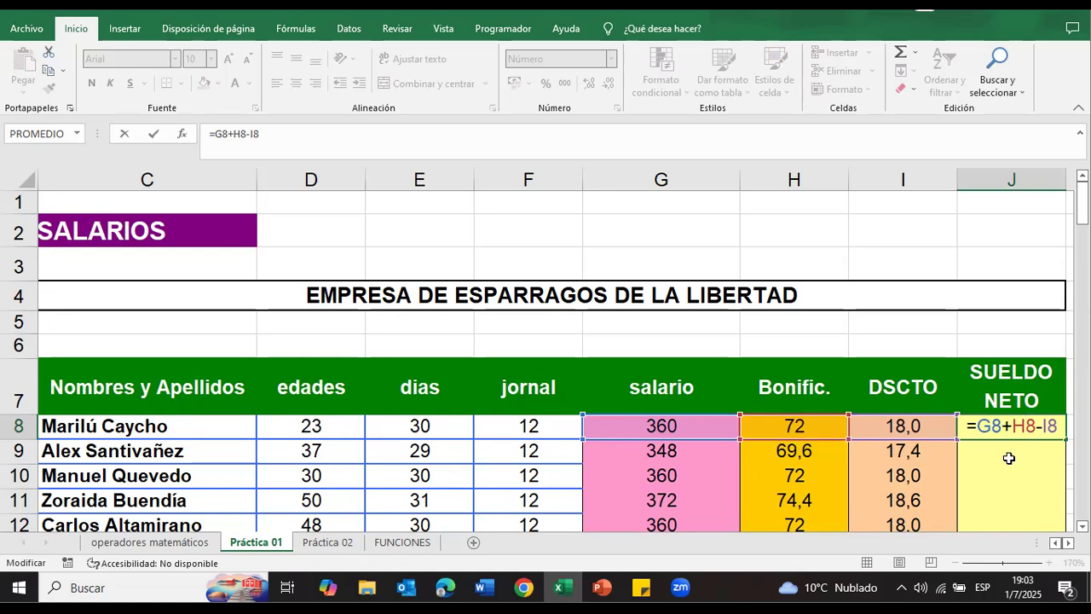
key(Return)
click(1032, 428)
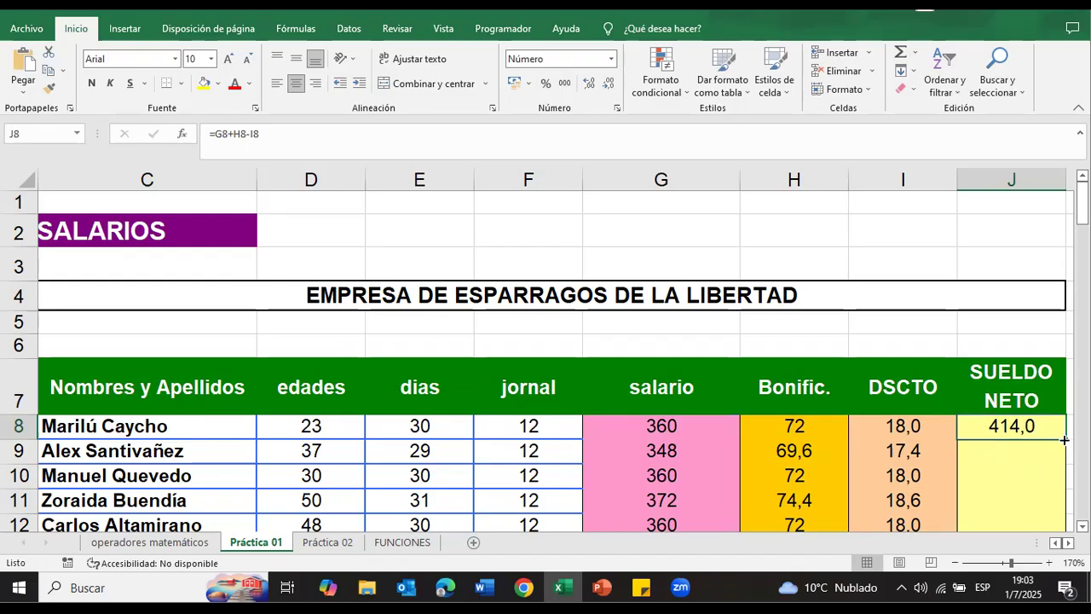
drag(1066, 439, 1045, 484)
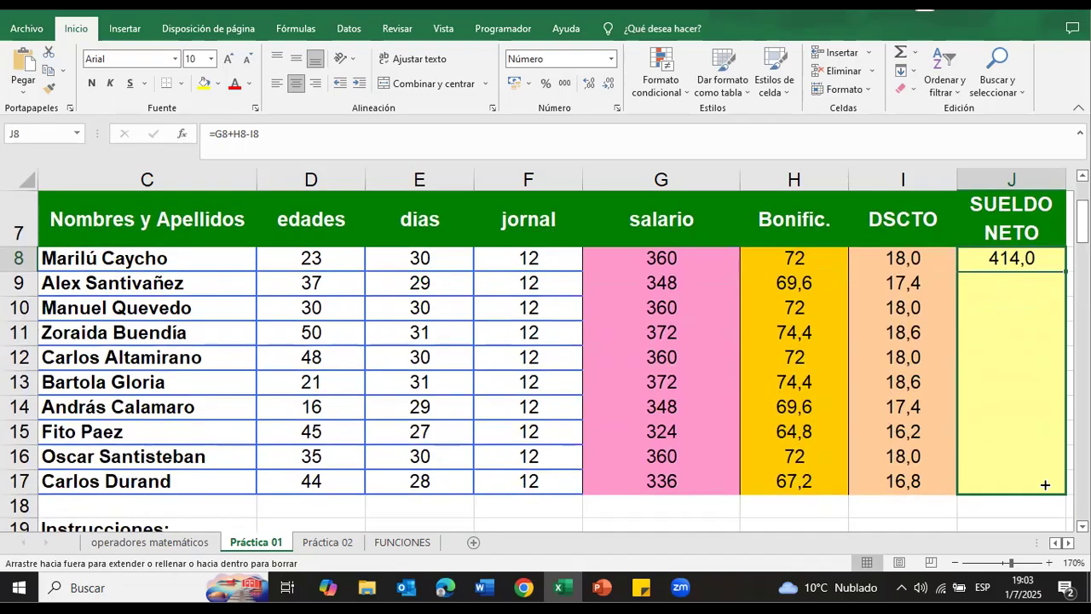
drag(1045, 484, 1045, 485)
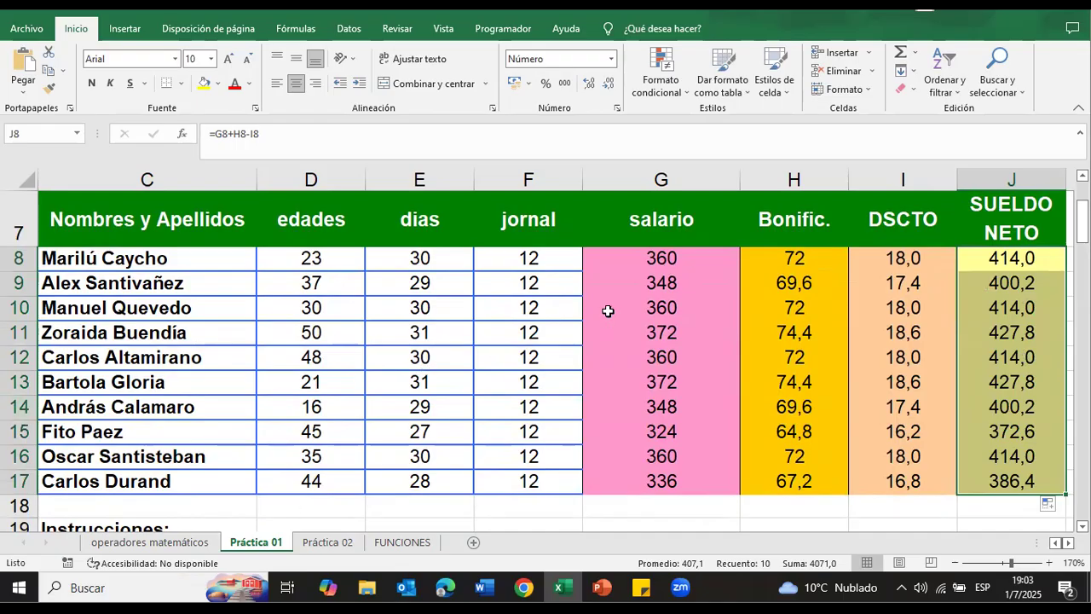
Step: Check the copied sueldo neto formula in J14 against the salario, bonificación and descuento cells it references
click(1034, 391)
double_click(1035, 404)
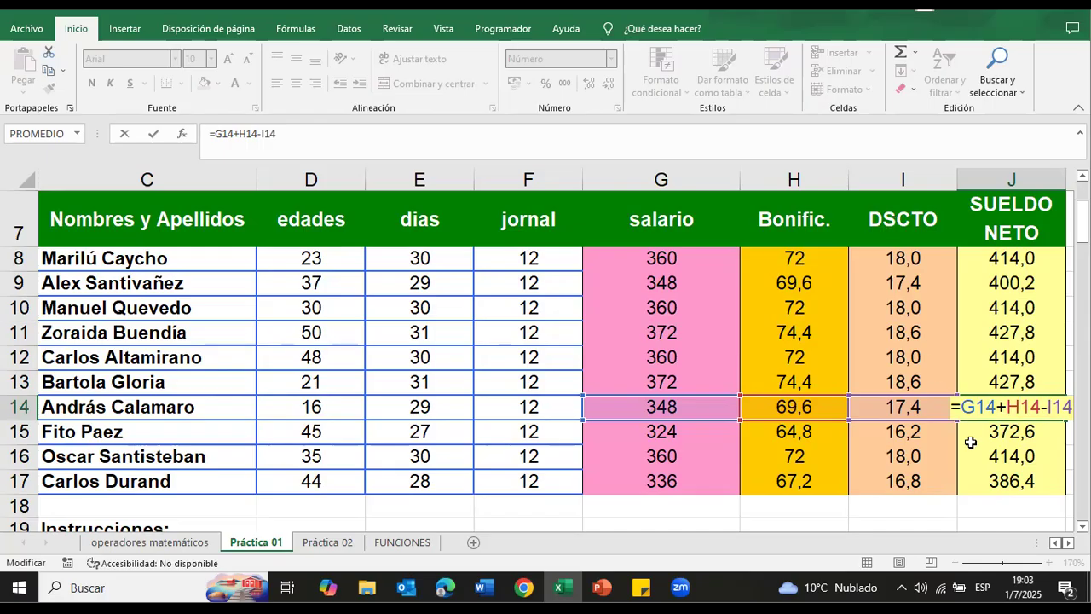
key(Return)
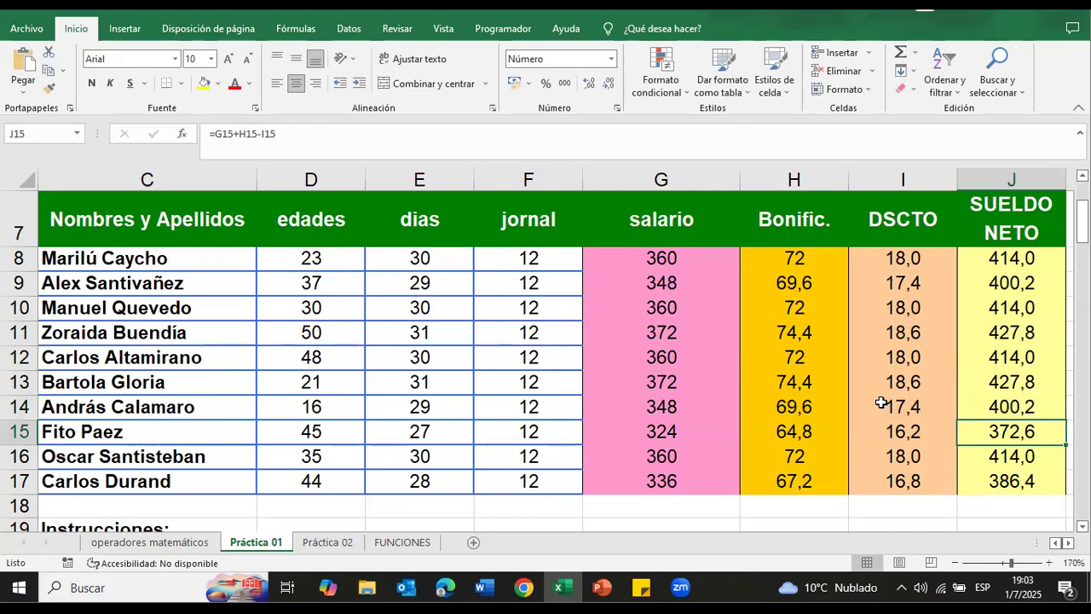
Step: Mark the sueldo neto instruction in C23 as done with a yellow fill
scroll(745, 379, down, 2)
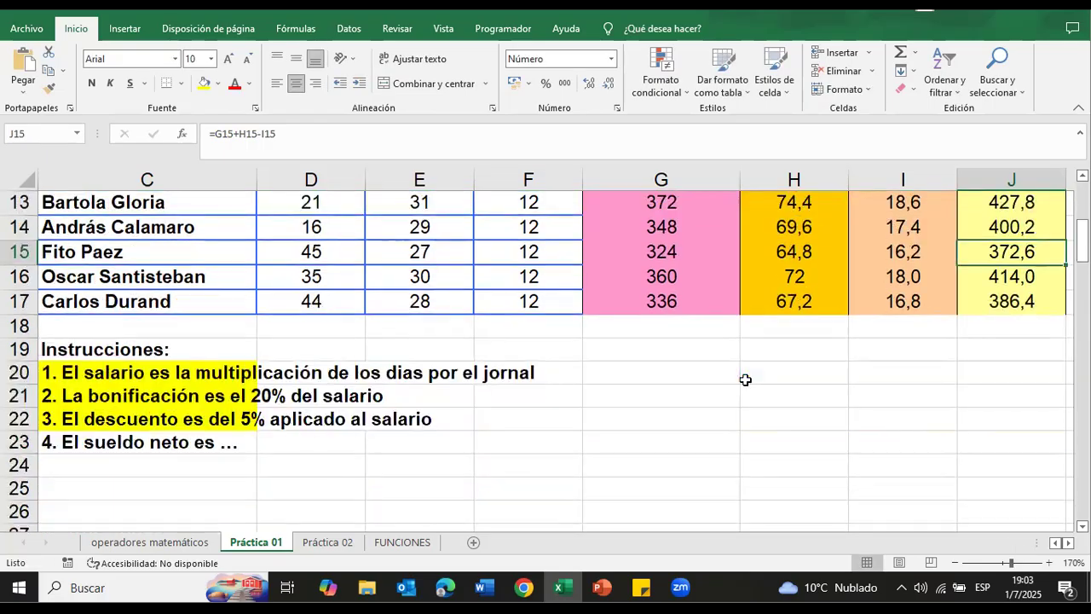
click(134, 447)
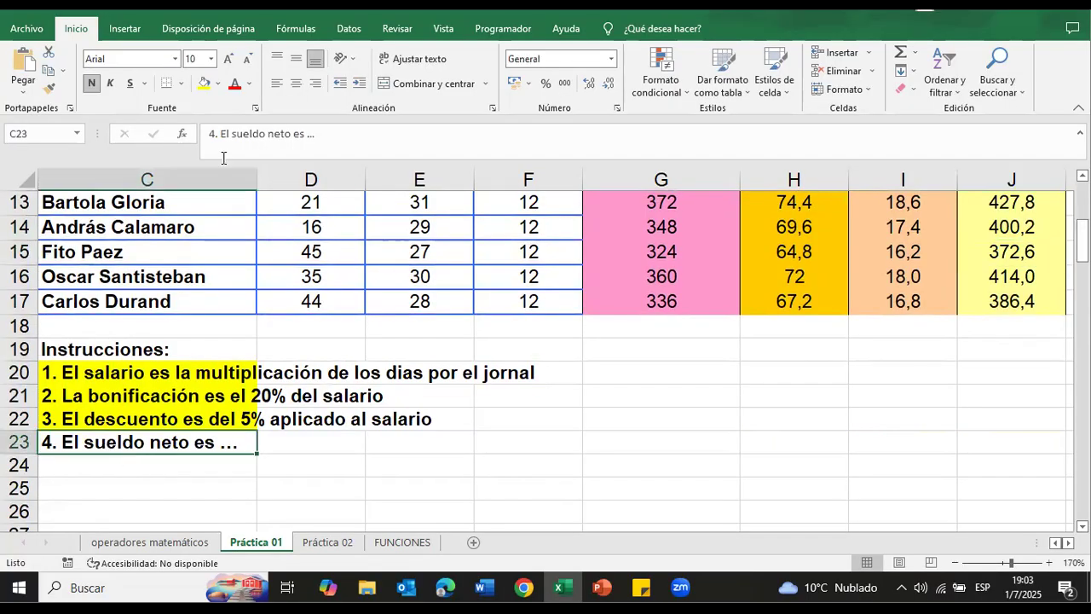
click(204, 83)
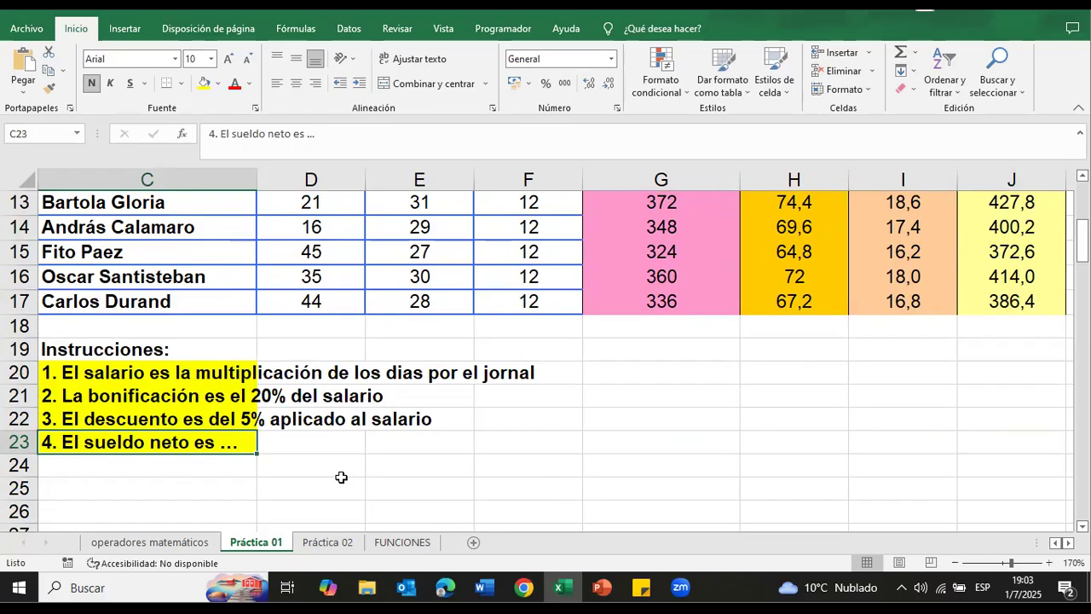
click(317, 461)
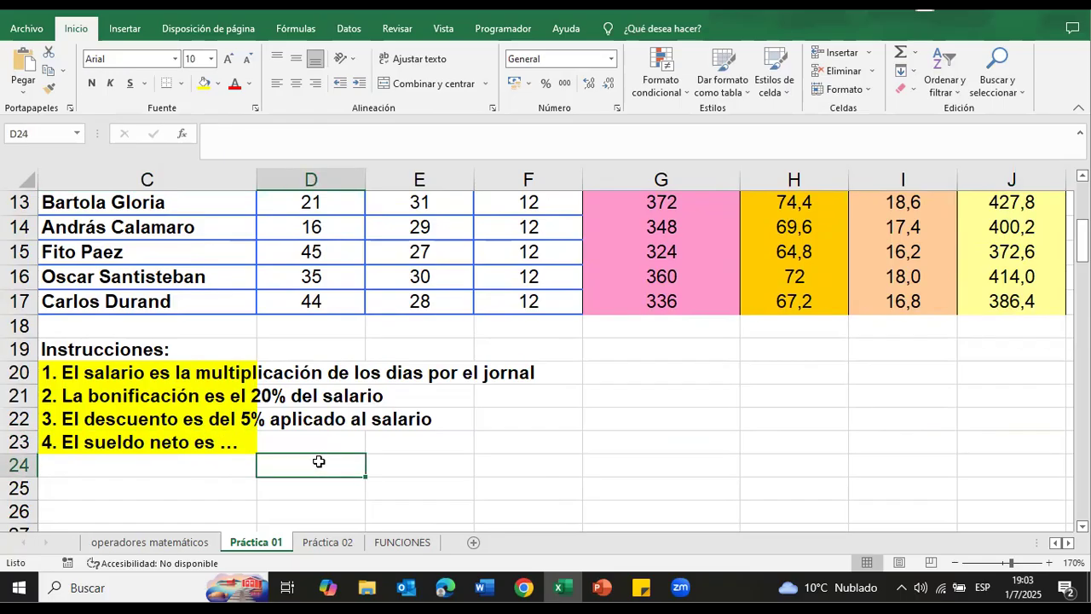
Step: Open the Práctica 02 sheet and examine the Cuentas por cobrar table, its Importe Pesos and Importe Dolar columns and the dollar rate
click(327, 542)
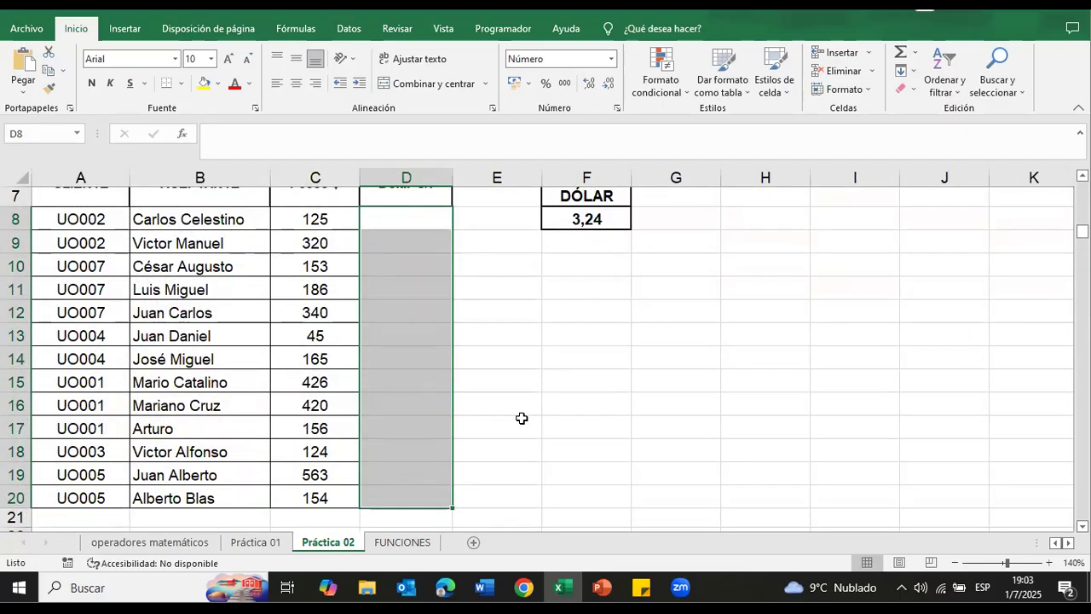
scroll(522, 417, up, 2)
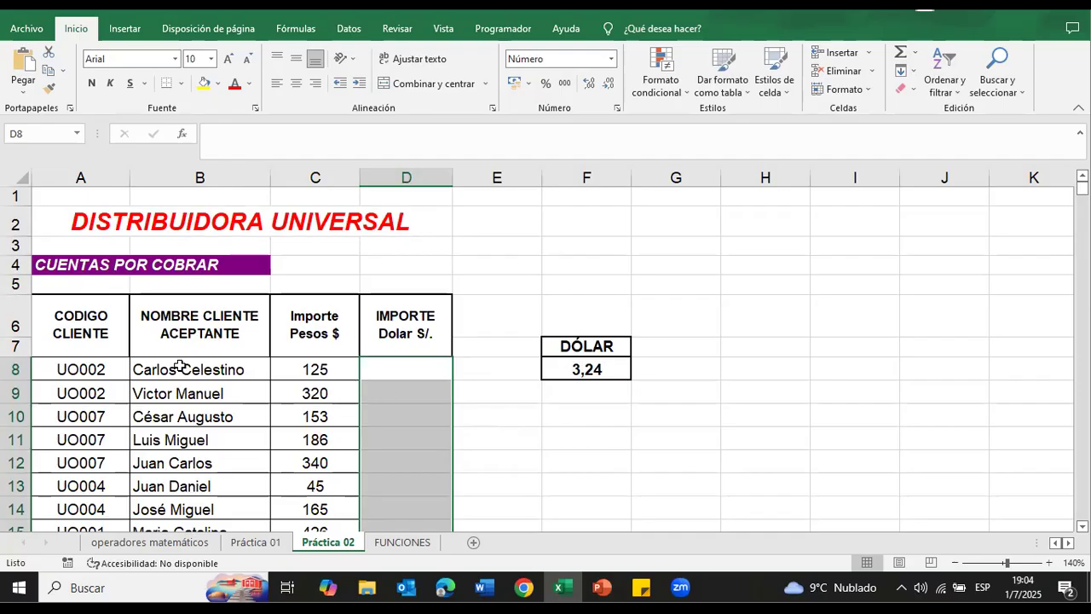
scroll(294, 355, down, 5)
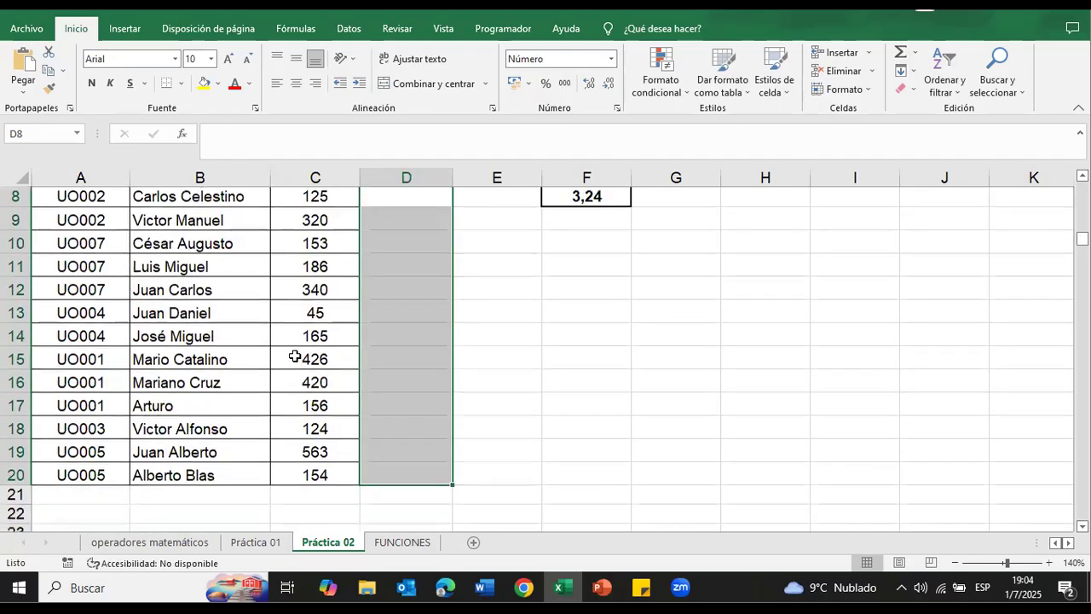
scroll(290, 358, up, 5)
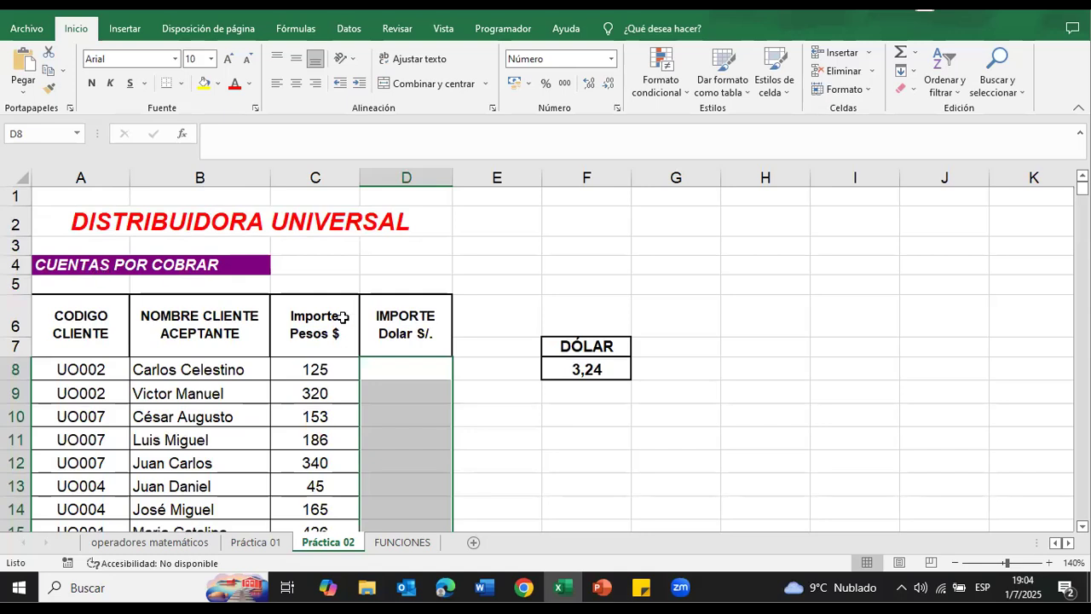
click(330, 370)
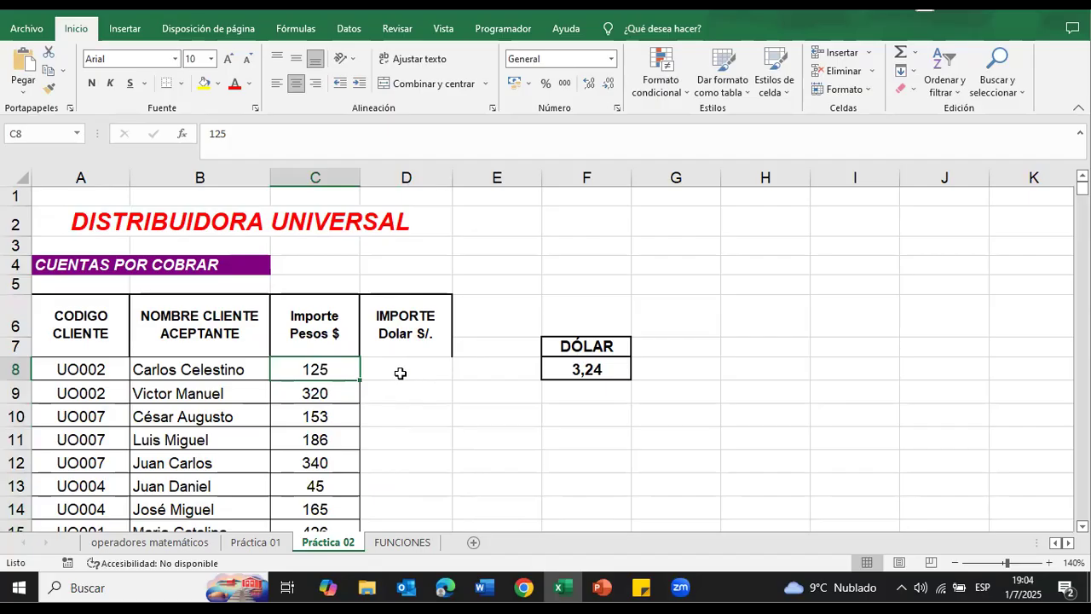
scroll(213, 284, down, 5)
scroll(231, 304, up, 5)
click(392, 374)
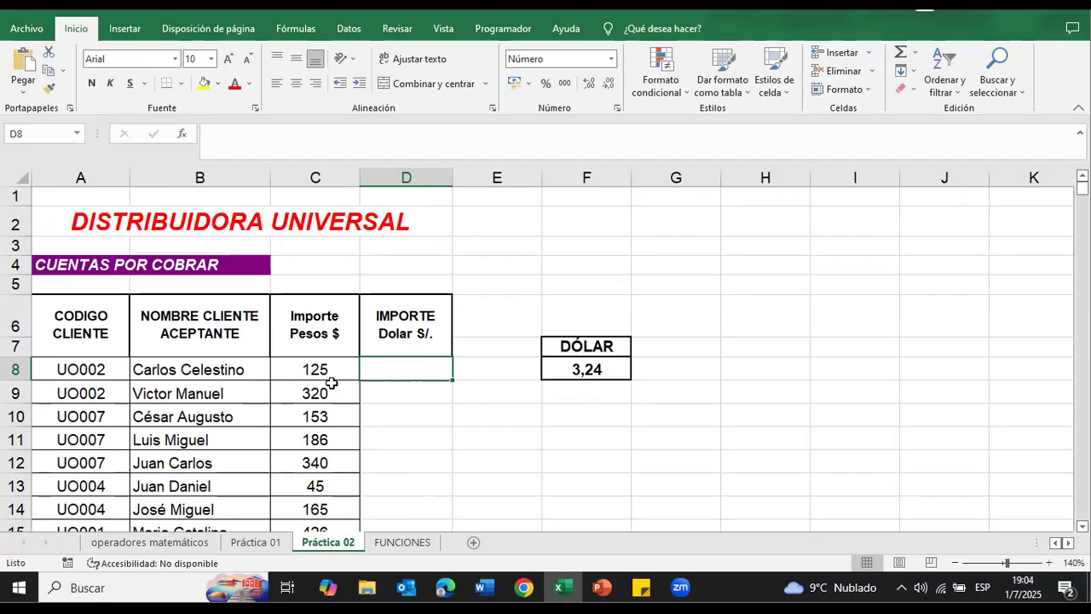
click(306, 371)
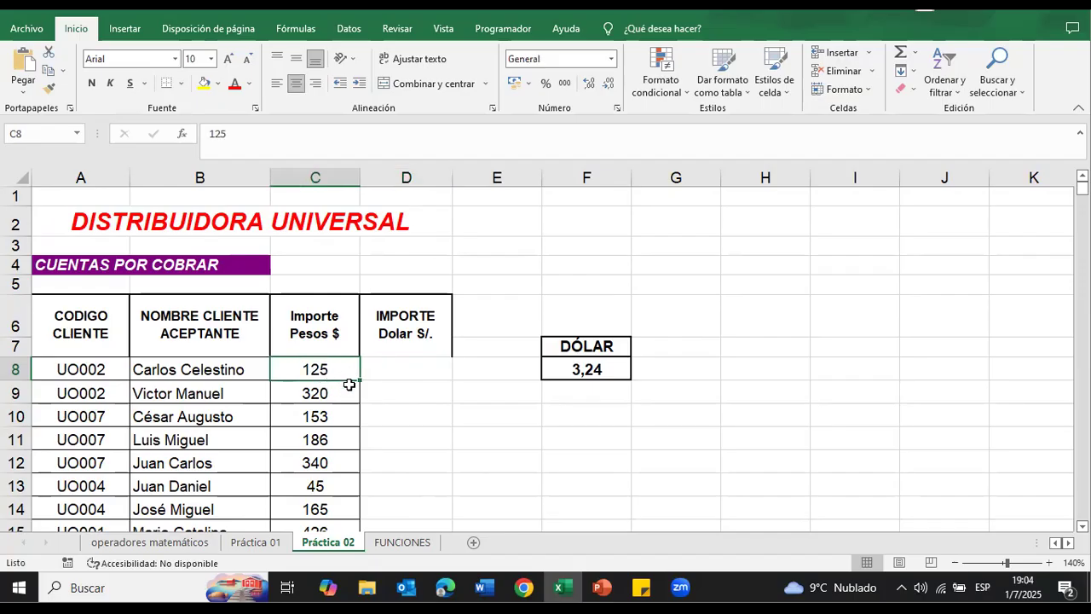
Step: Enter the formula =C8/F8 in D8, dividing the first Importe Pesos amount by the dollar rate
click(408, 367)
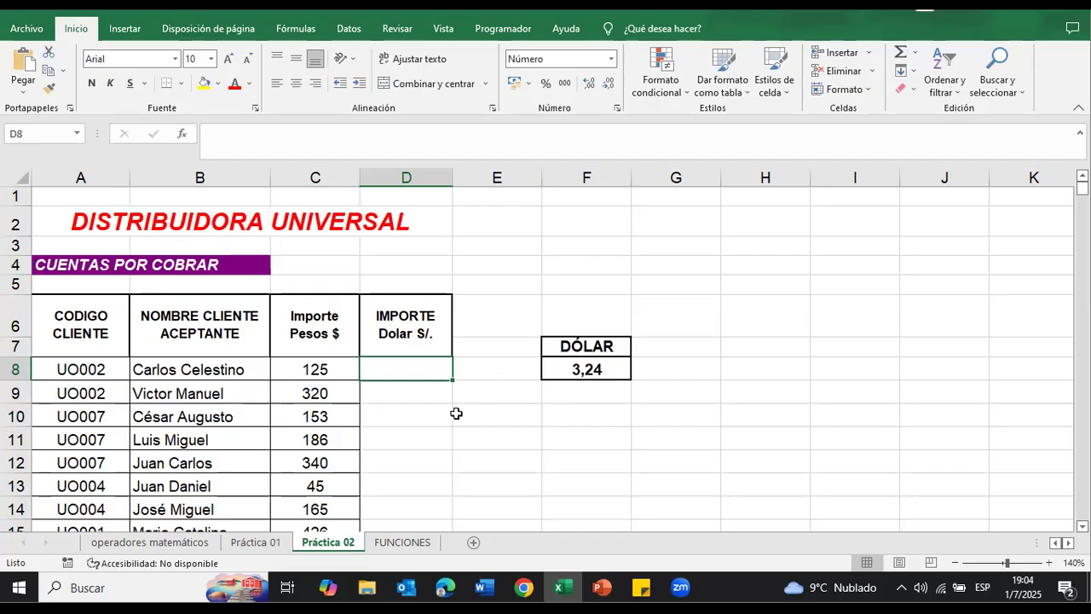
text(i)
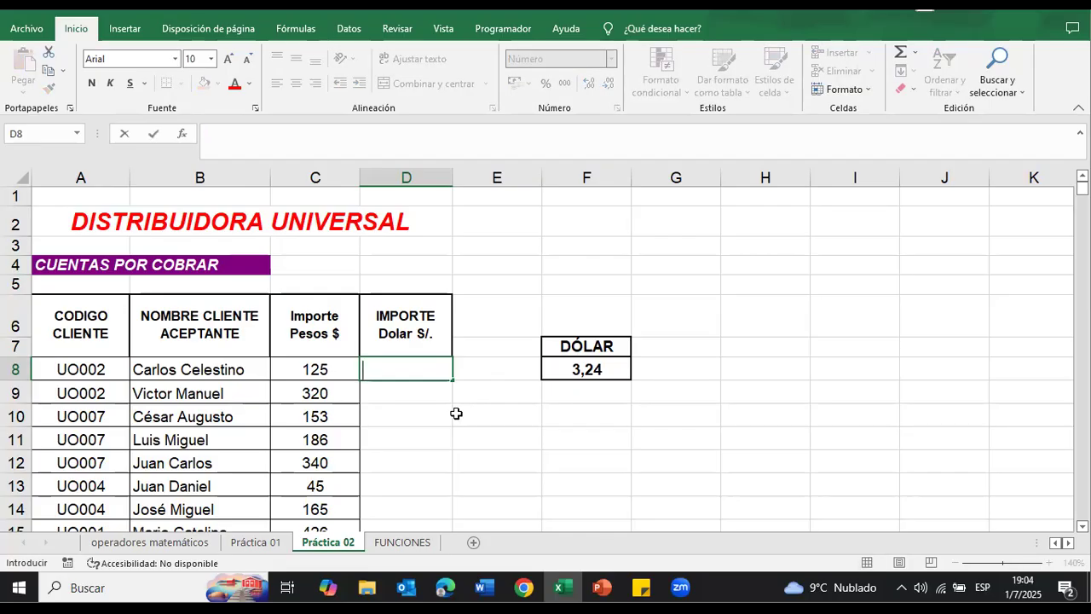
text(=)
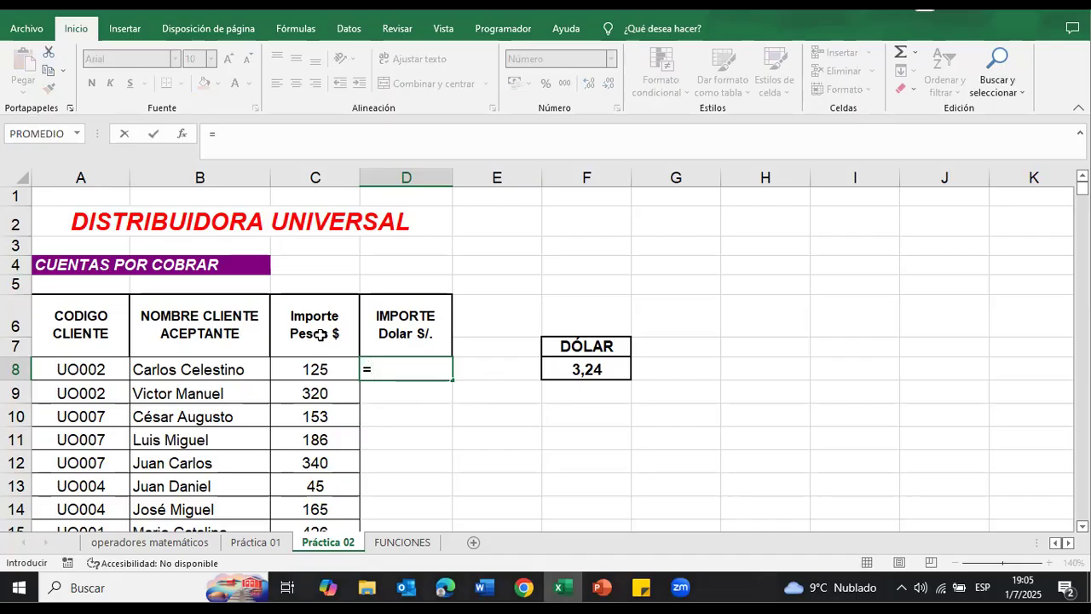
click(321, 374)
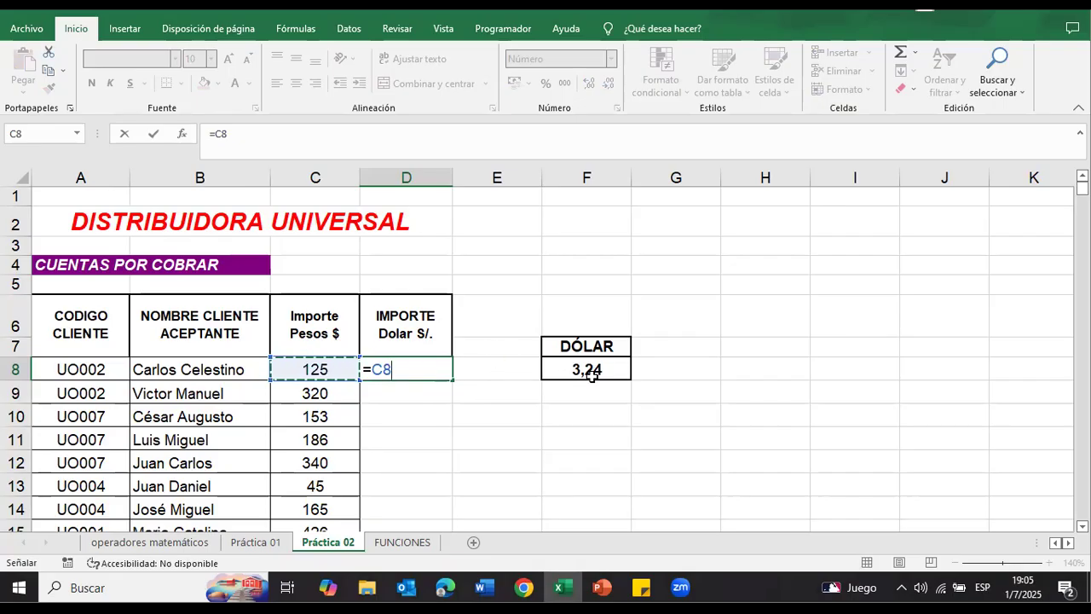
text(/)
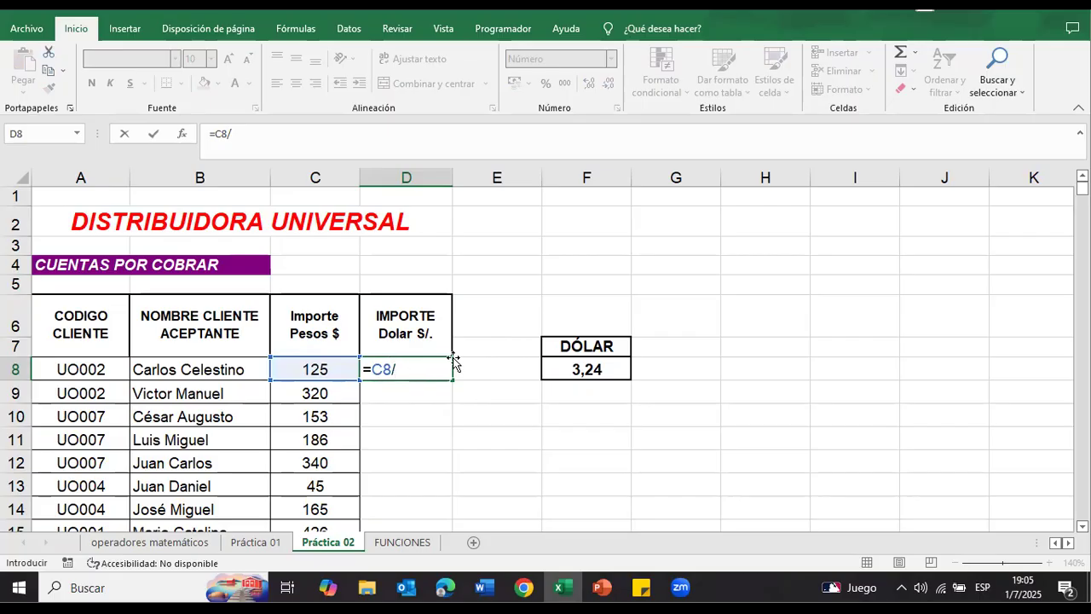
click(560, 362)
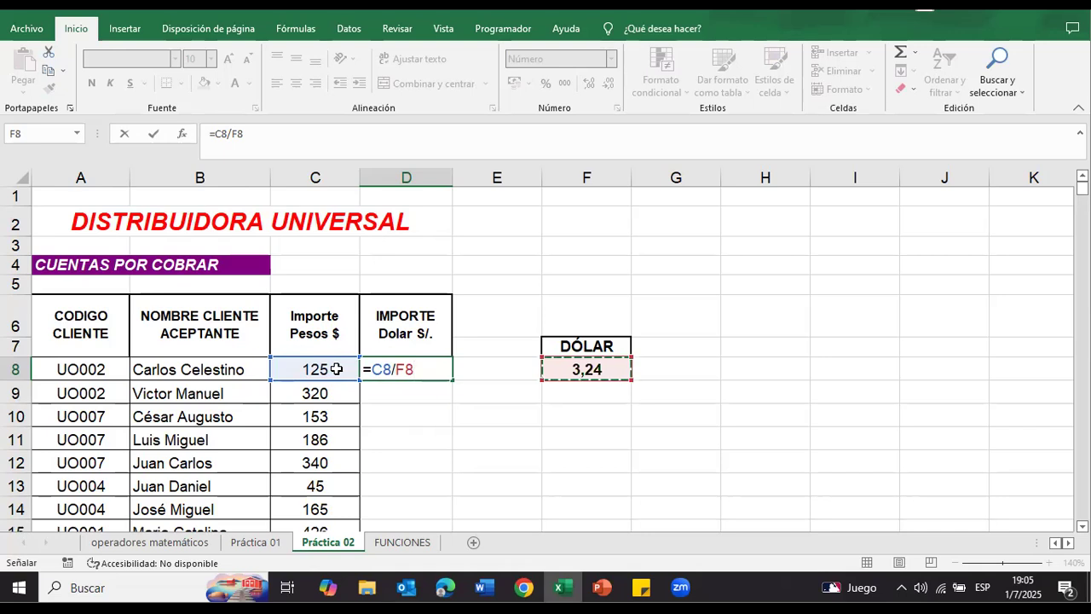
key(Return)
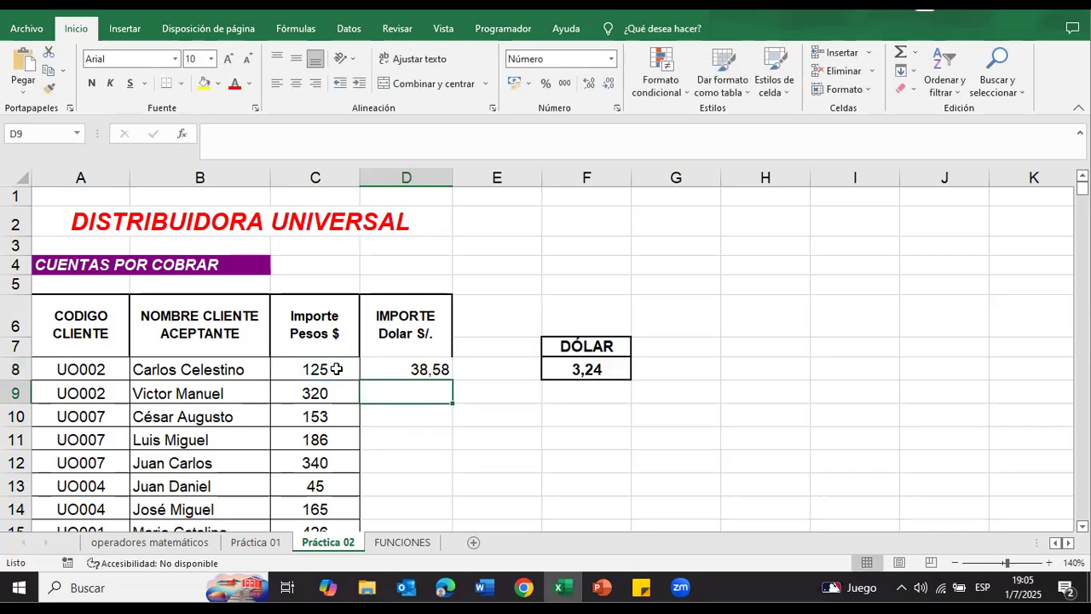
Step: Check the conversion formula in D8 against the peso amount in C8 and the dollar rate in F8
click(405, 369)
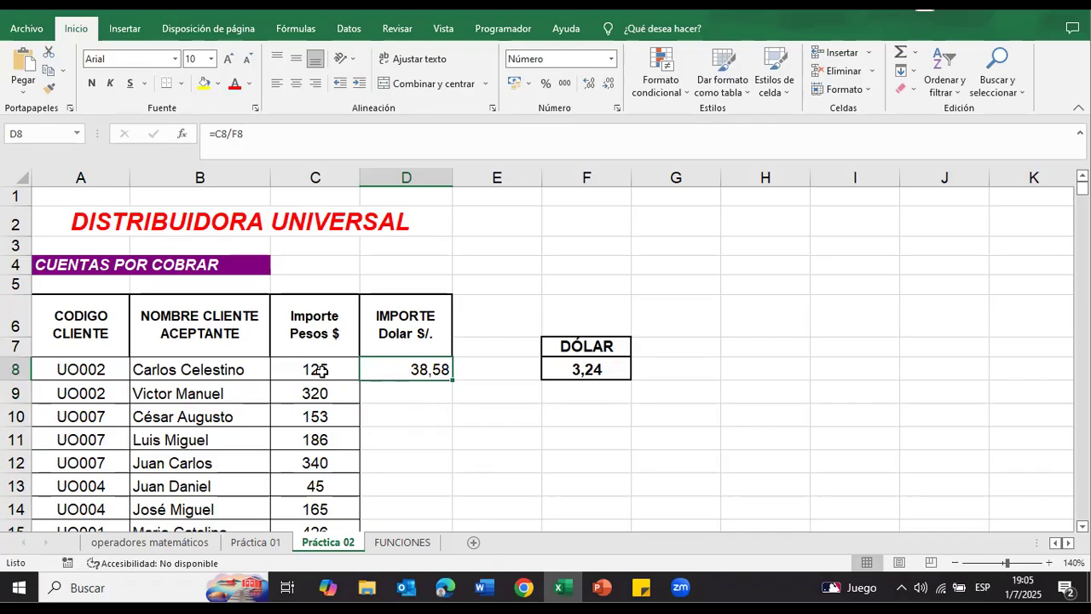
click(403, 391)
click(422, 369)
click(319, 368)
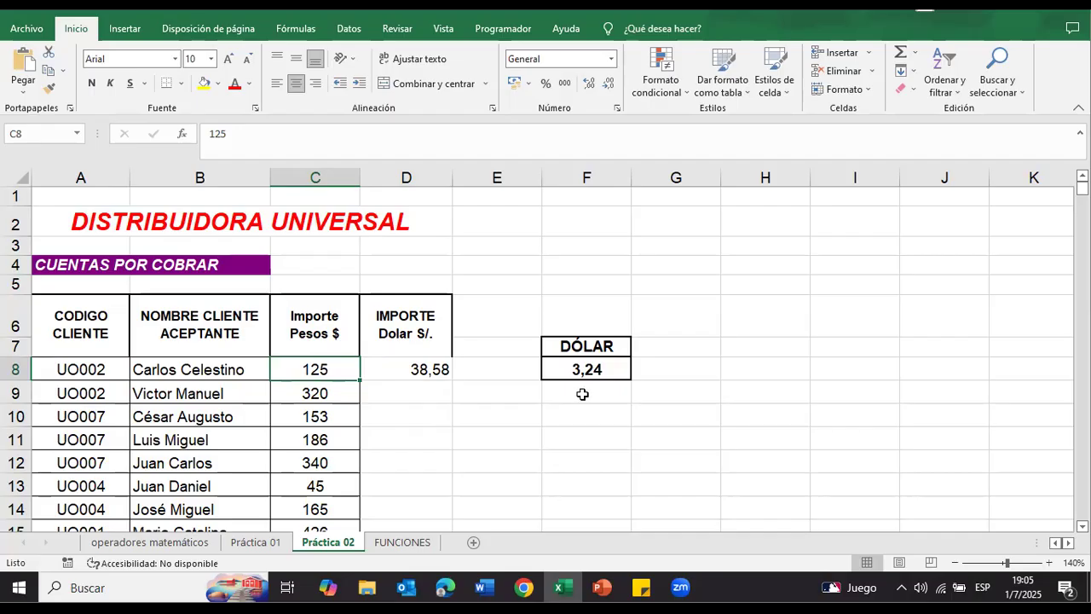
click(419, 368)
mouse_move(452, 379)
mouse_down()
mouse_move(457, 528)
mouse_move(444, 371)
mouse_move(444, 384)
mouse_up()
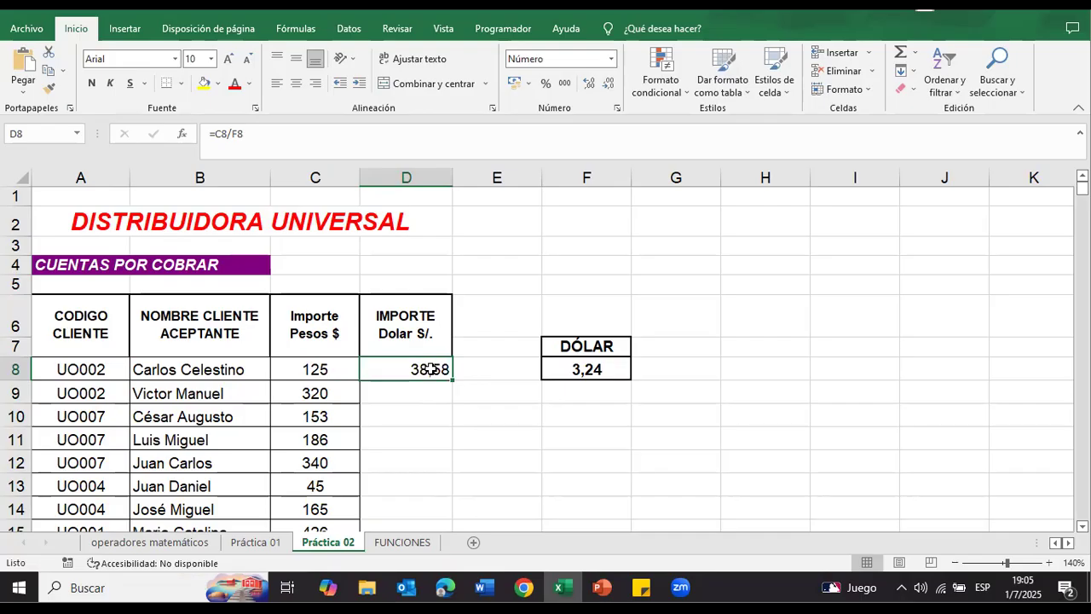
double_click(434, 370)
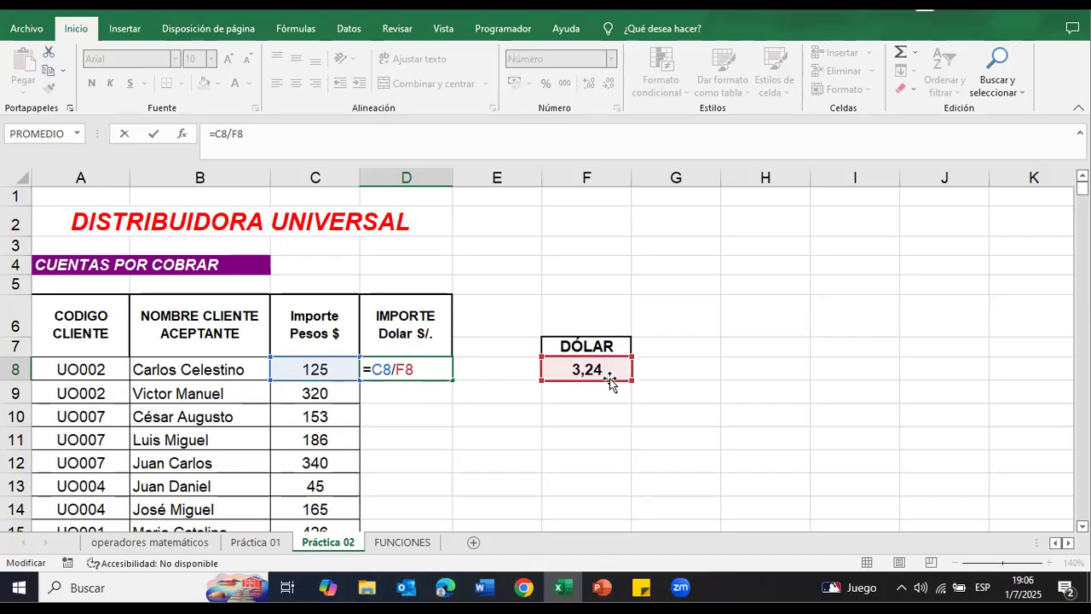
key(Return)
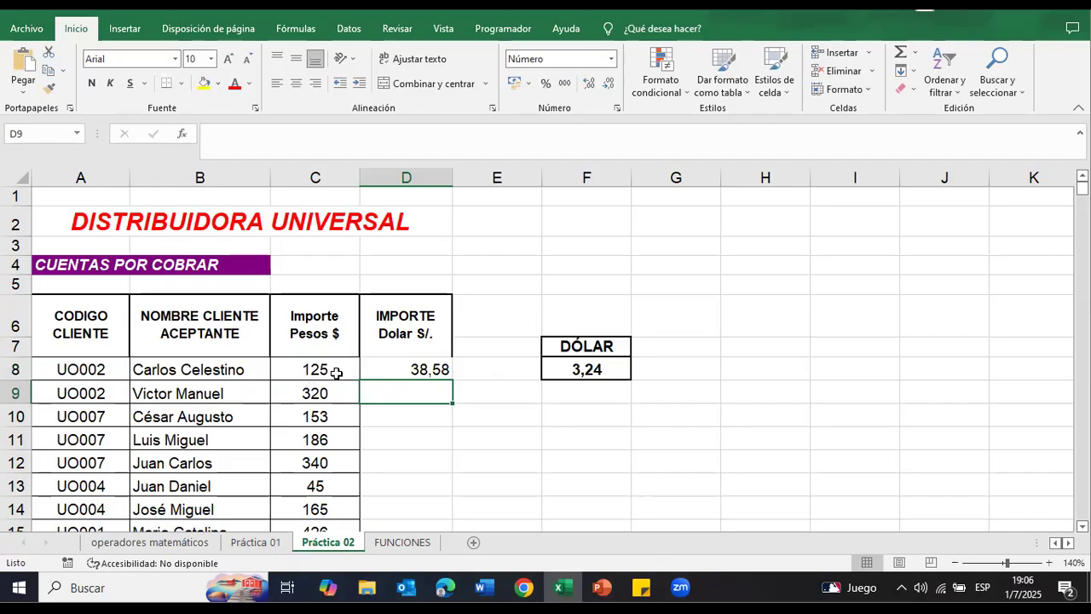
Step: Fill the D8 conversion formula down to D9 and inspect the cell references of the copy
click(412, 369)
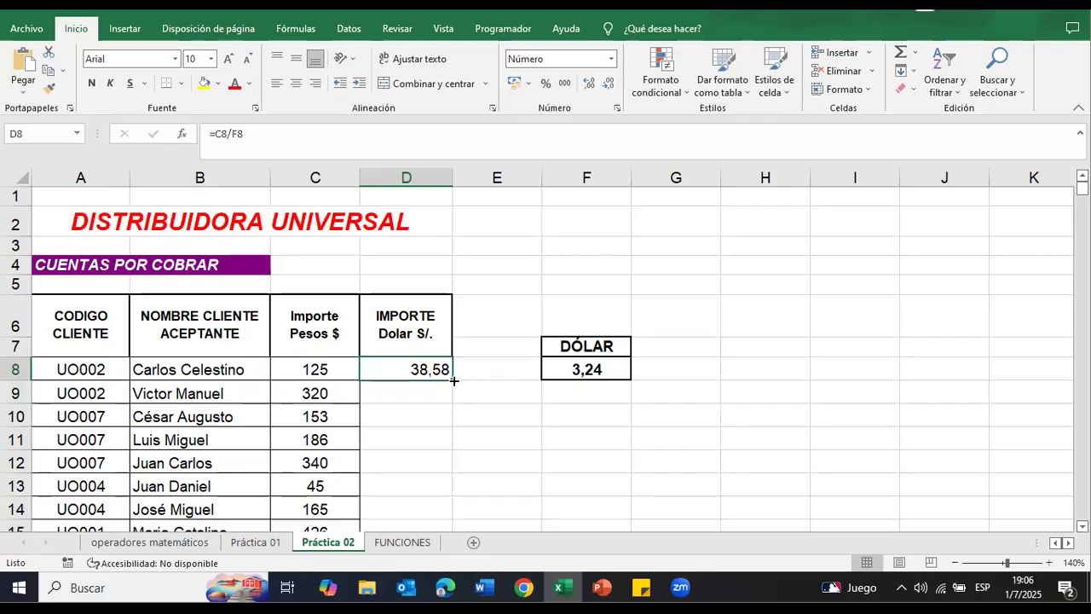
drag(451, 379, 452, 394)
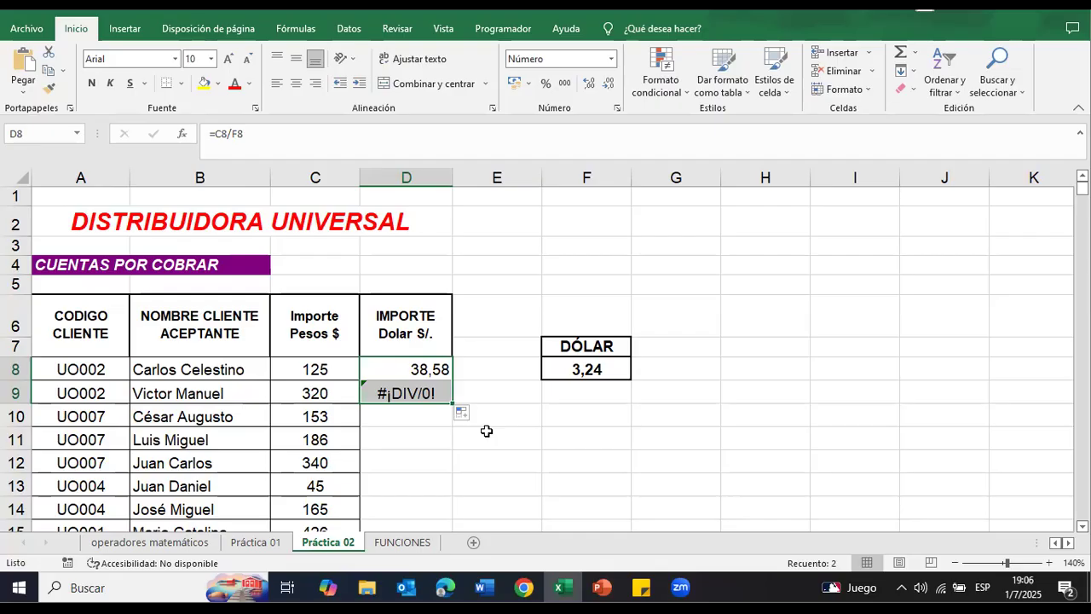
double_click(416, 393)
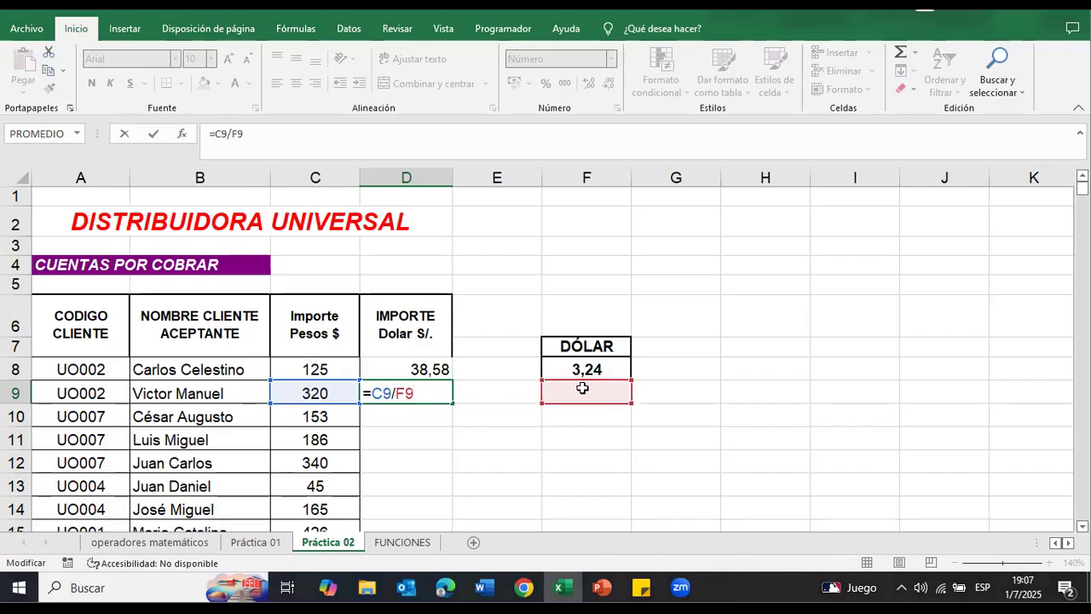
Step: Fill the relative formula from D8 down through D12 and inspect the cell references in D12
click(432, 368)
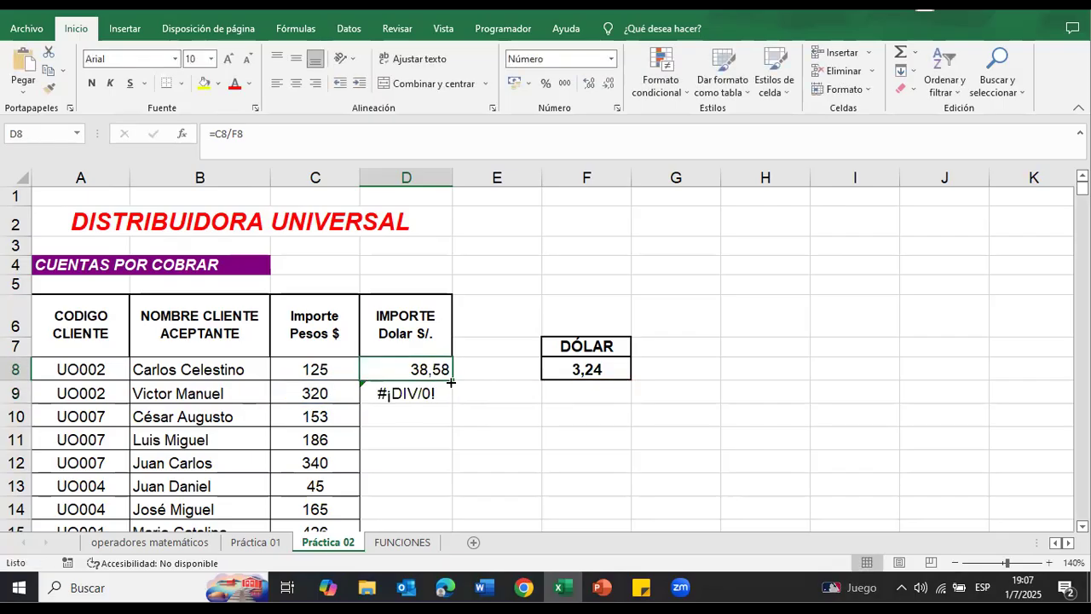
drag(452, 380, 458, 475)
double_click(422, 463)
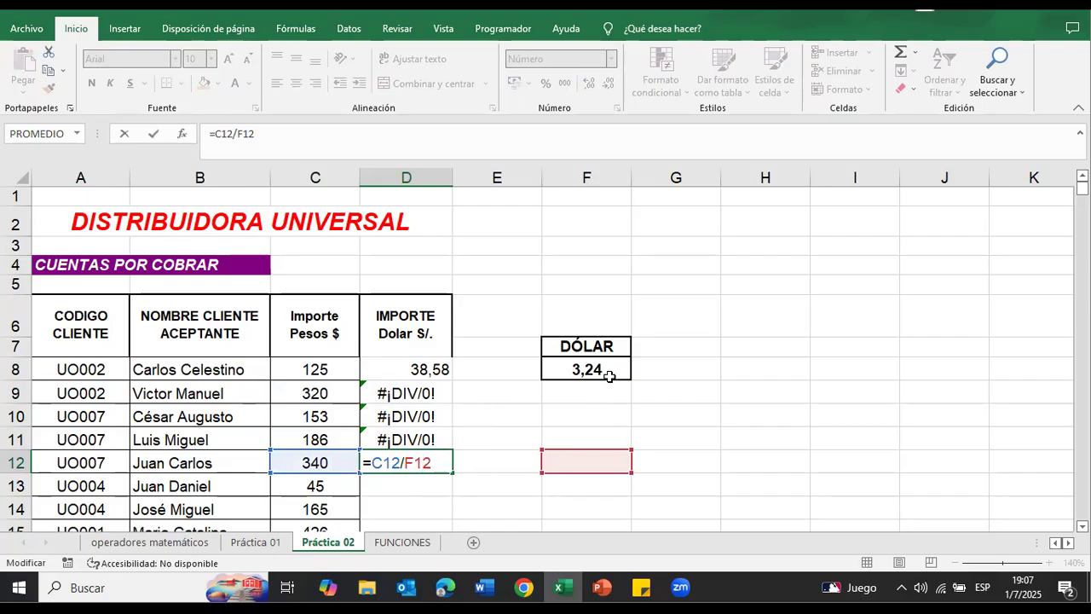
Step: Clear the copied formulas in D9:D12 and the original conversion formula in D8
drag(403, 394, 401, 461)
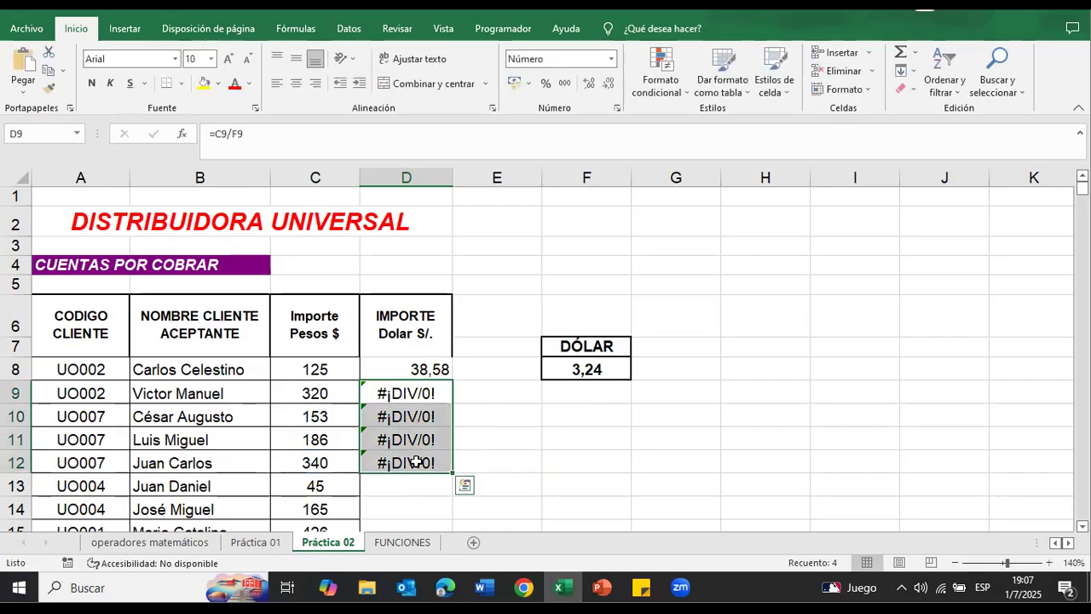
key(Delete)
click(499, 452)
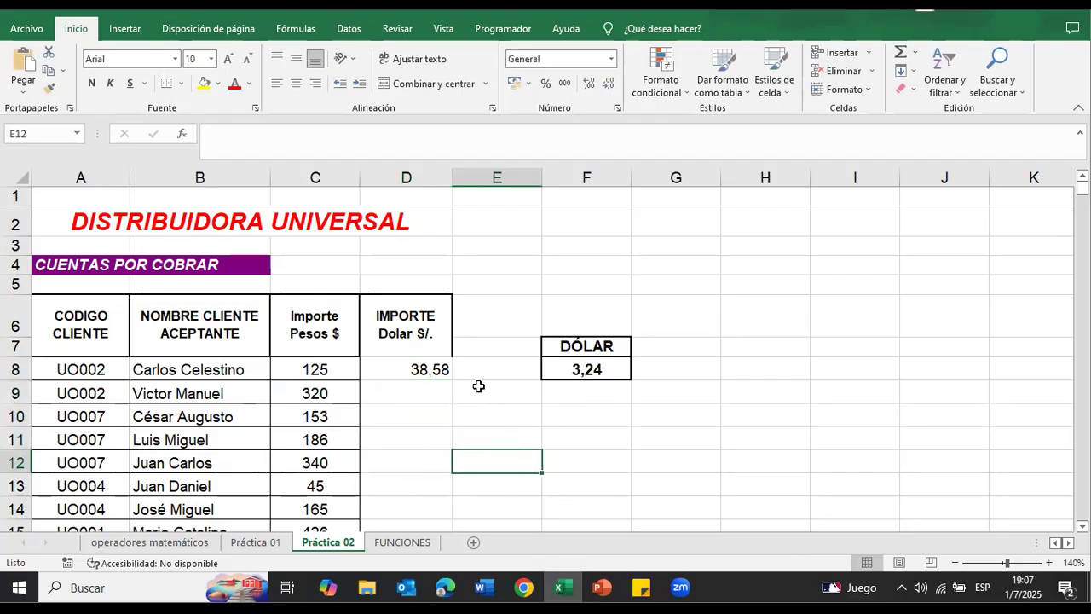
click(439, 369)
key(Delete)
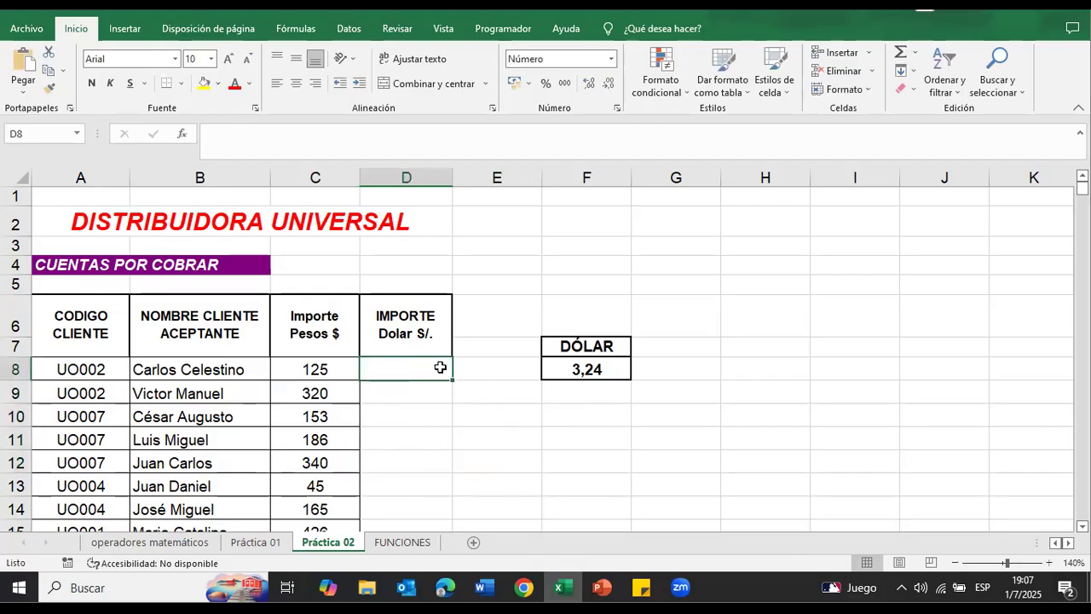
Step: Review the empty Importe Dolar column from D8 down, the dollar rate in F8 and the first peso amount in C8
click(503, 368)
click(401, 368)
click(556, 377)
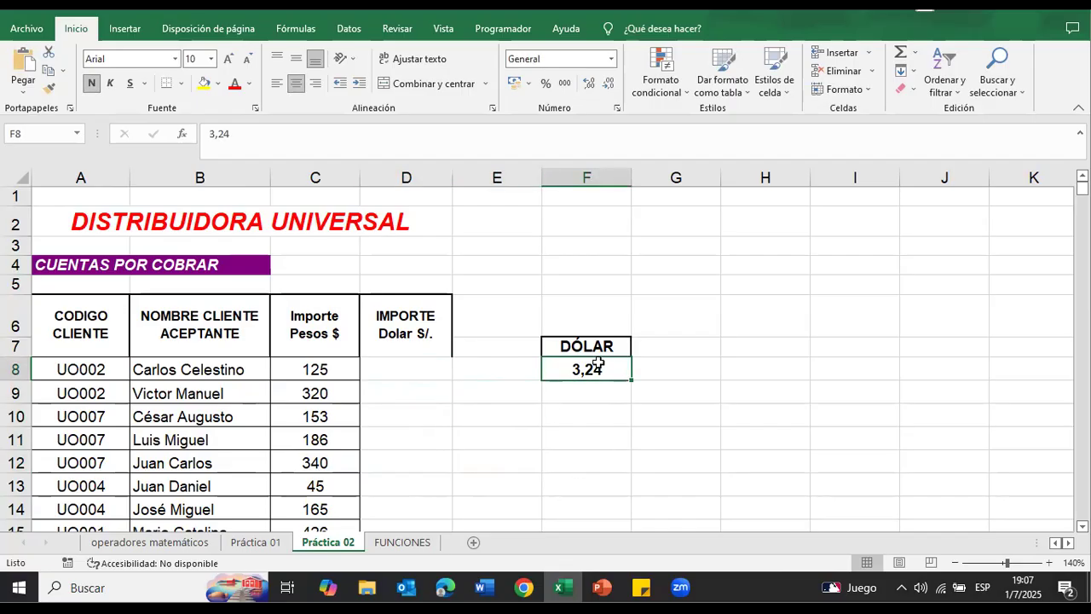
drag(401, 365, 431, 285)
scroll(487, 435, up, 5)
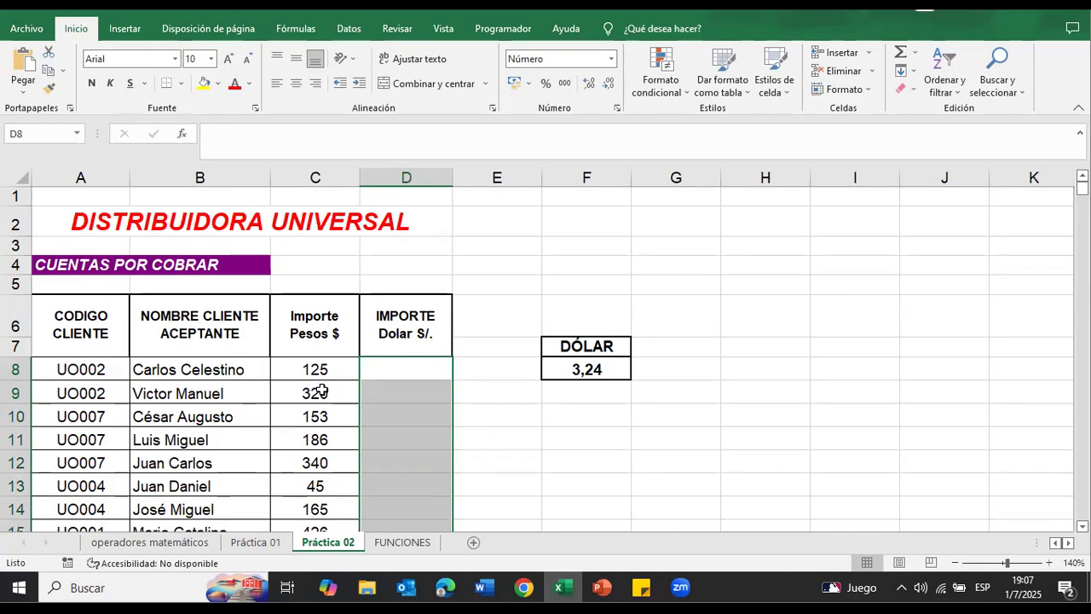
click(316, 369)
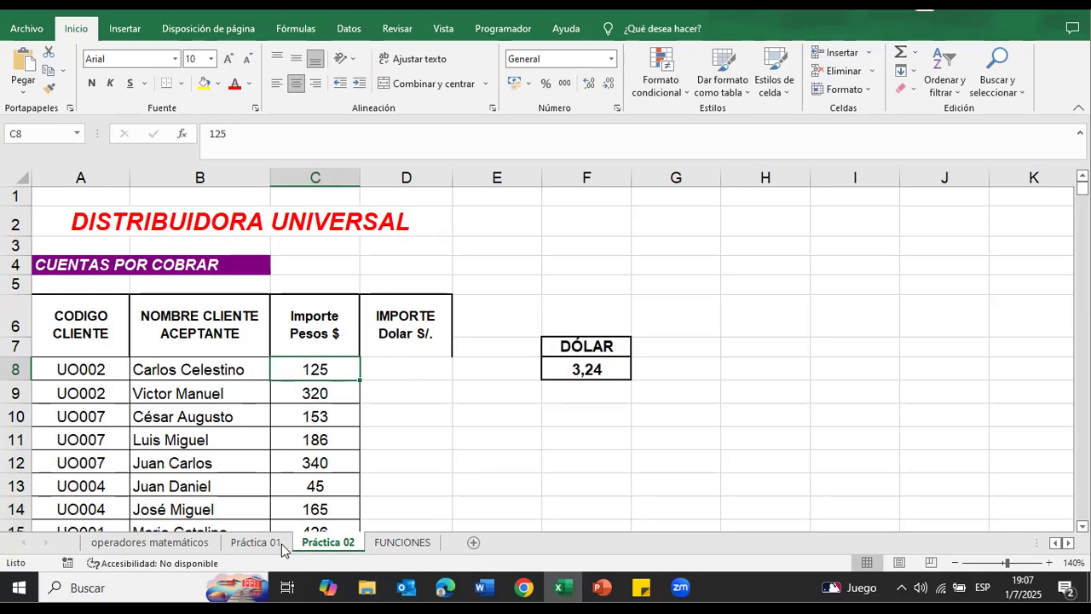
click(433, 377)
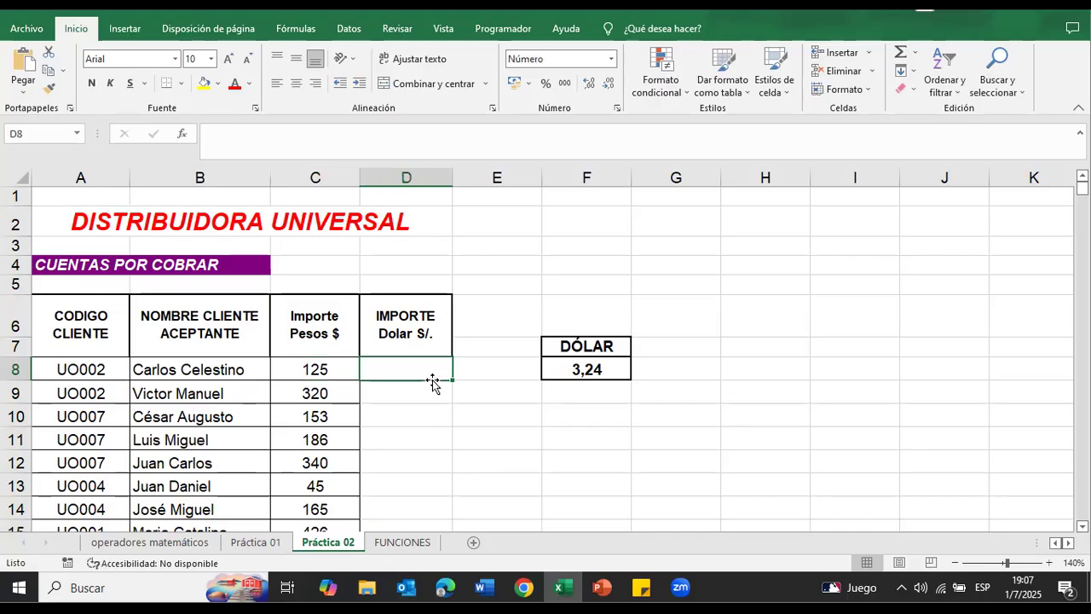
Step: Enter the formula =C8/$F$8 in D8, keeping the reference to the dollar rate absolute
text(=)
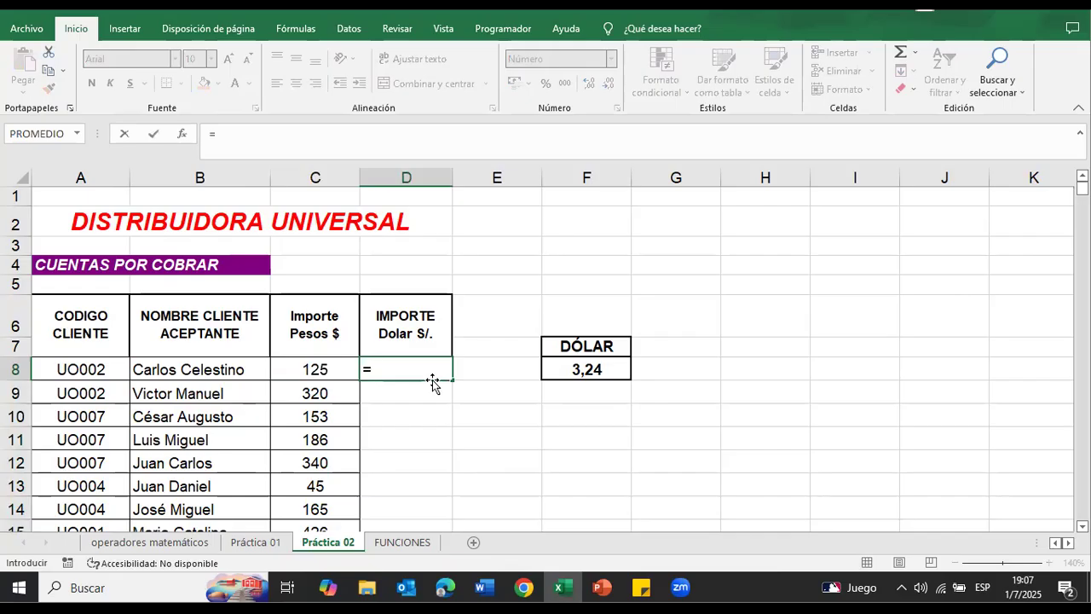
click(351, 372)
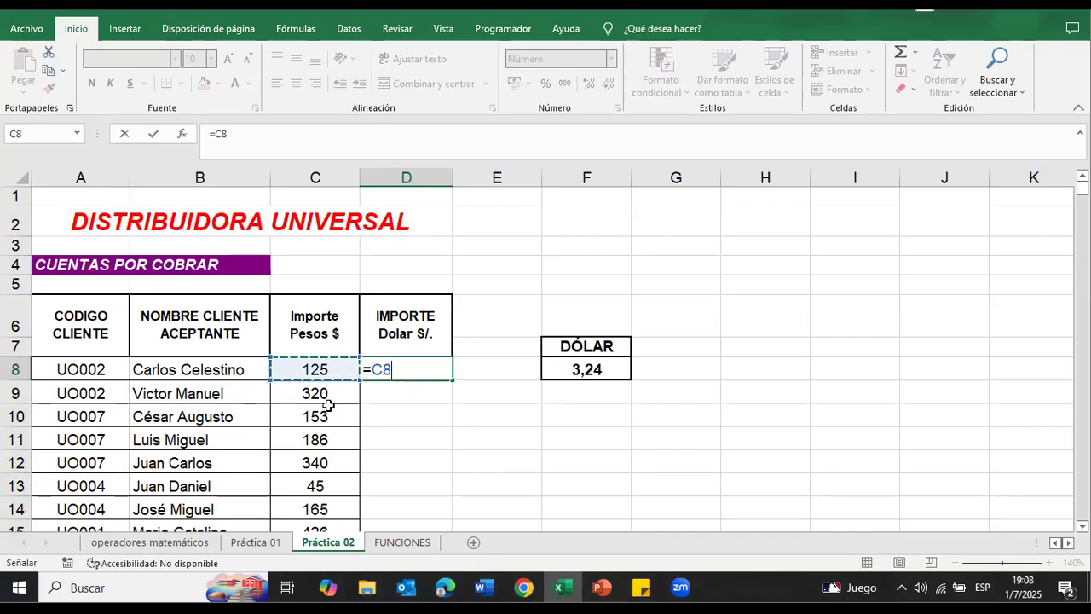
text(/)
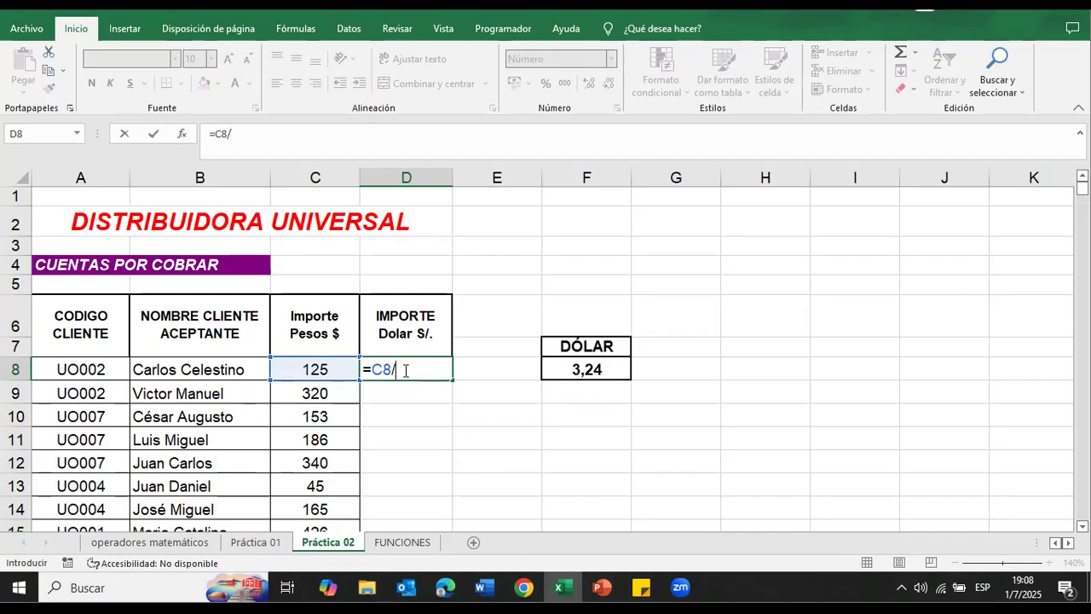
click(588, 369)
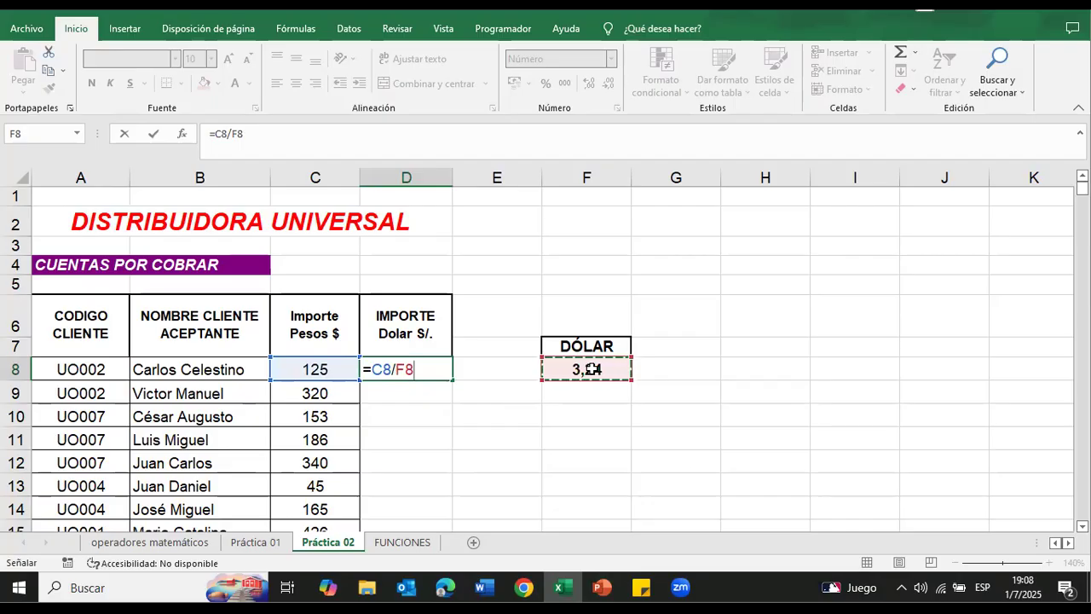
key(XF86AudioMute)
key(XF86AudioMute)
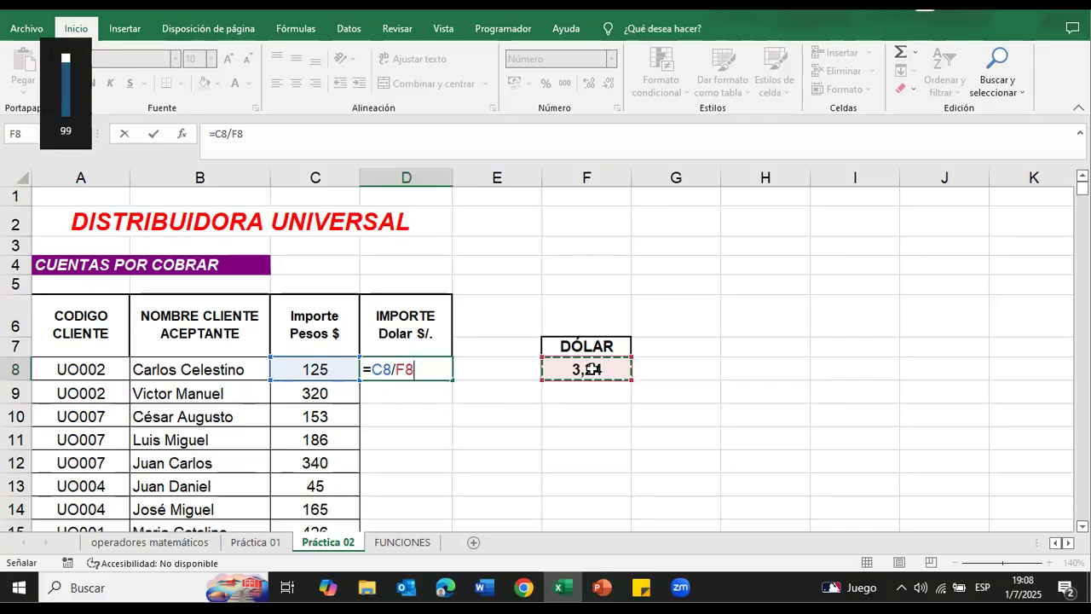
click(424, 372)
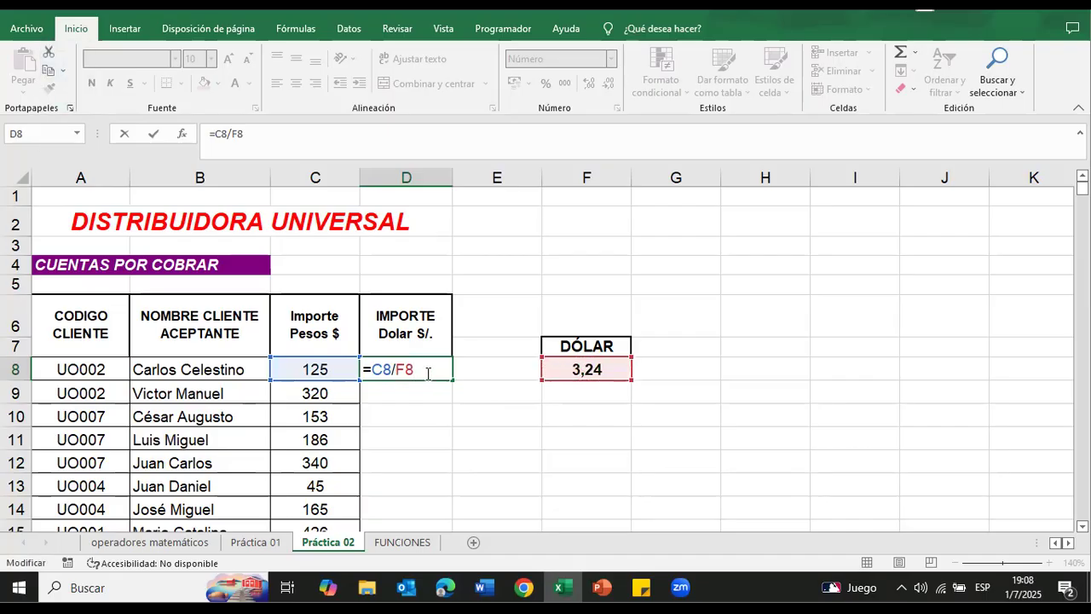
key(XF86AudioMute)
key(F4)
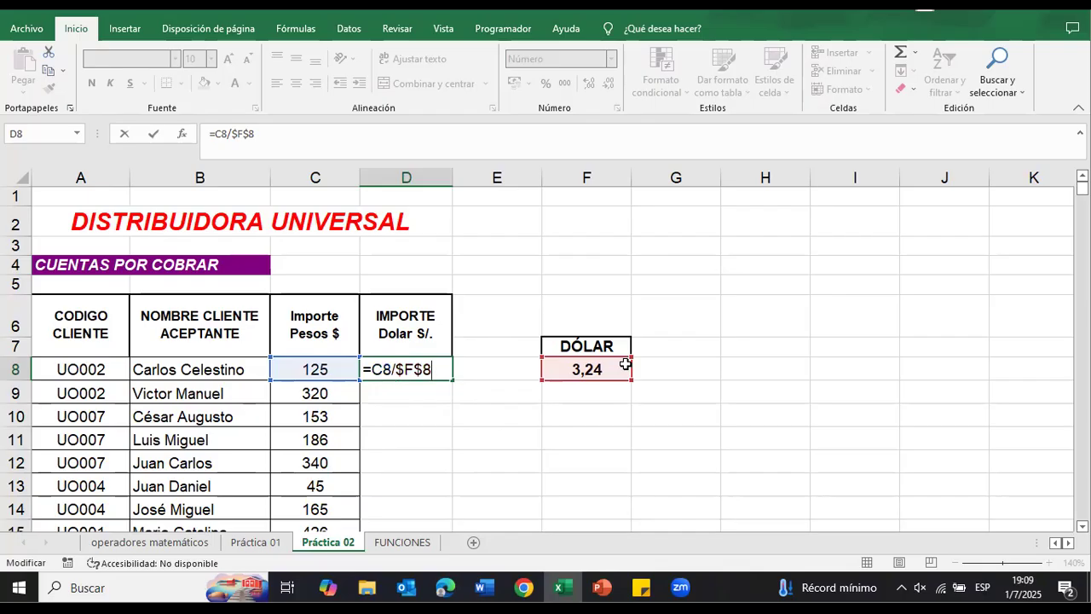
key(Return)
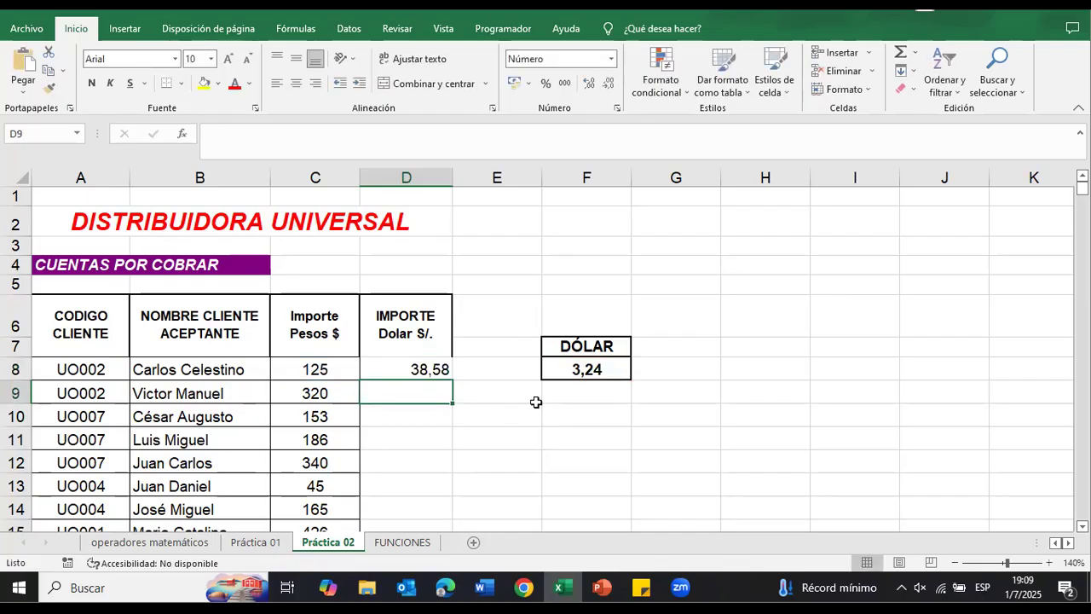
Step: Fill the conversion formula from D8 down through D20 and deselect the filled range
click(450, 377)
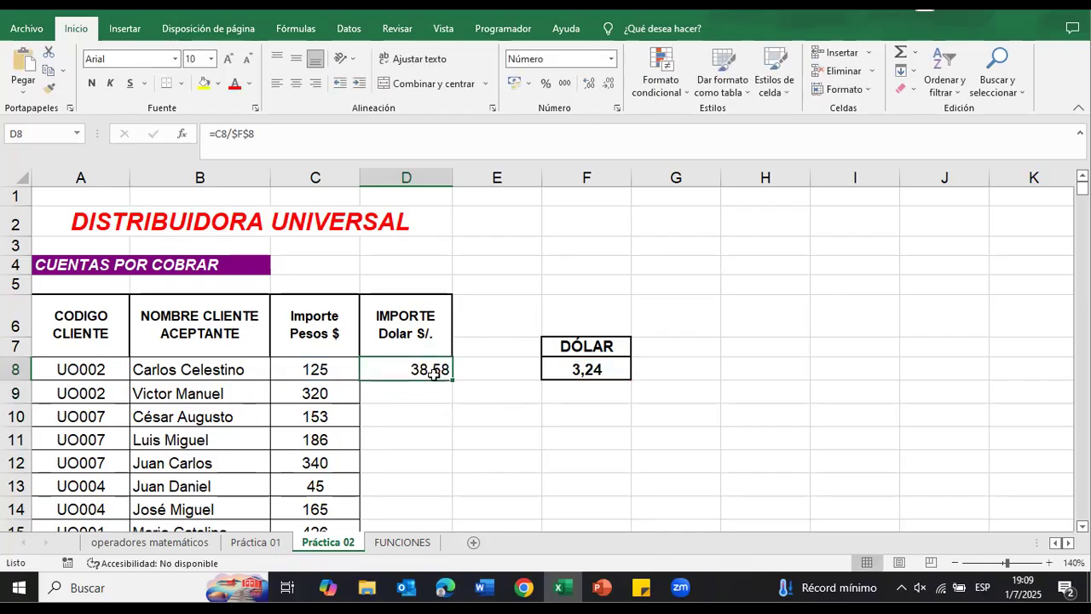
drag(453, 380, 453, 514)
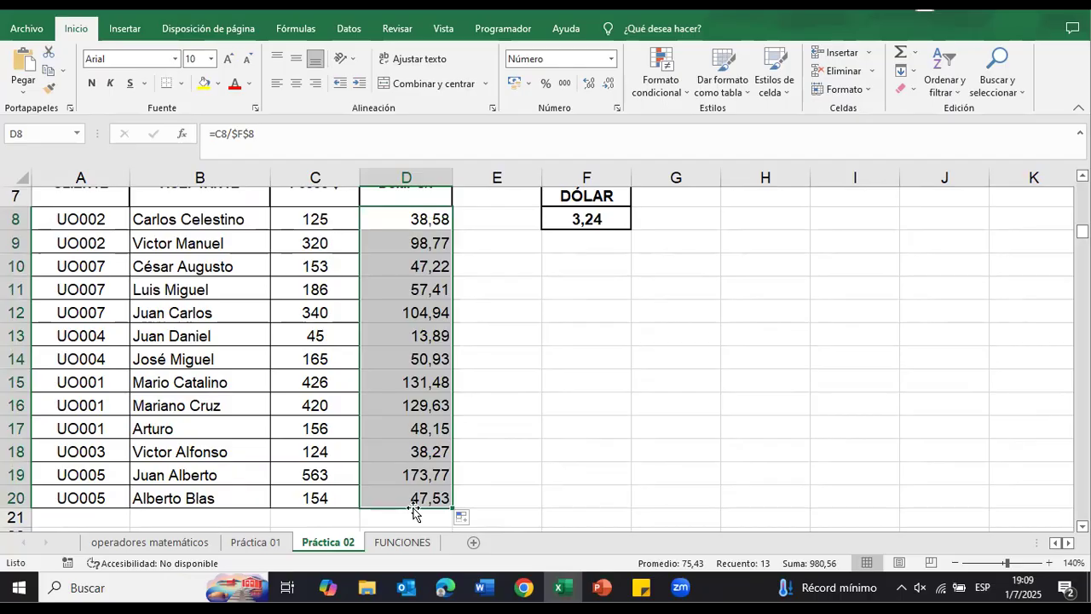
scroll(417, 511, up, 1)
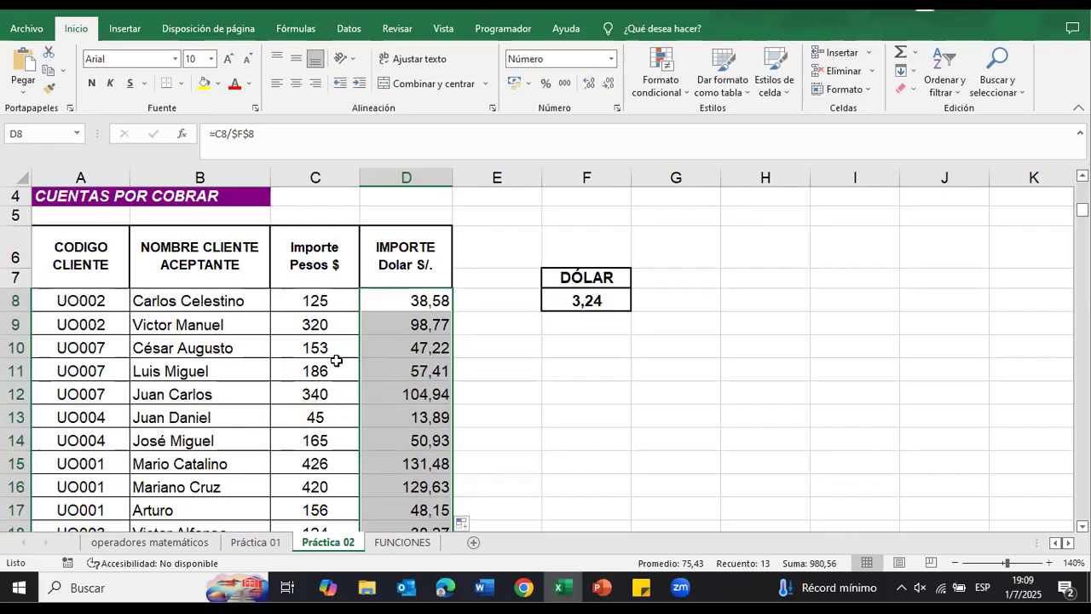
click(483, 342)
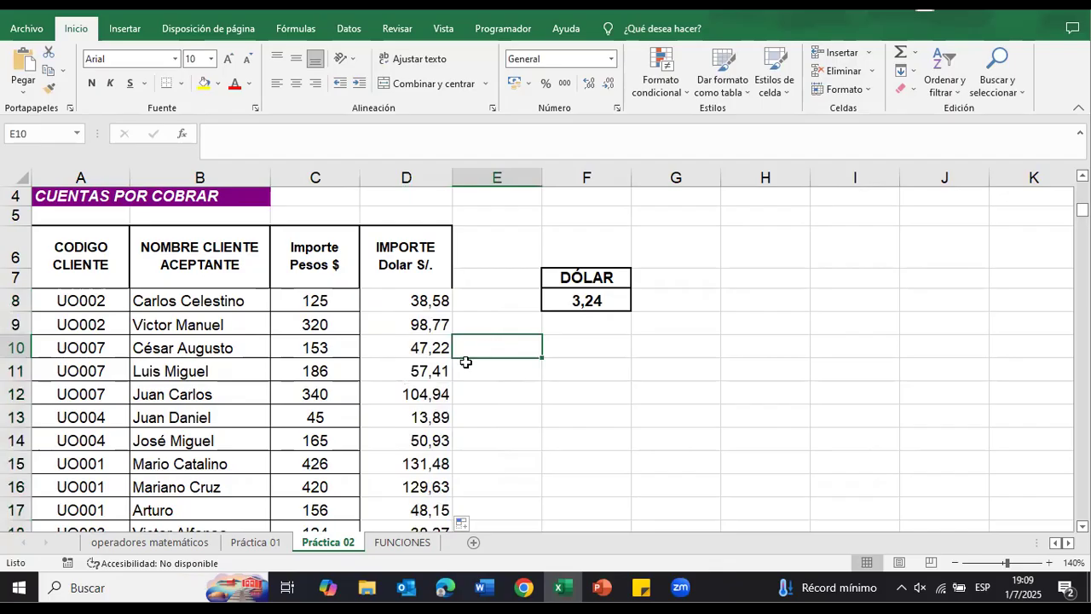
Step: Inspect the cell references of the copied conversion formulas in D9 and D12
double_click(439, 324)
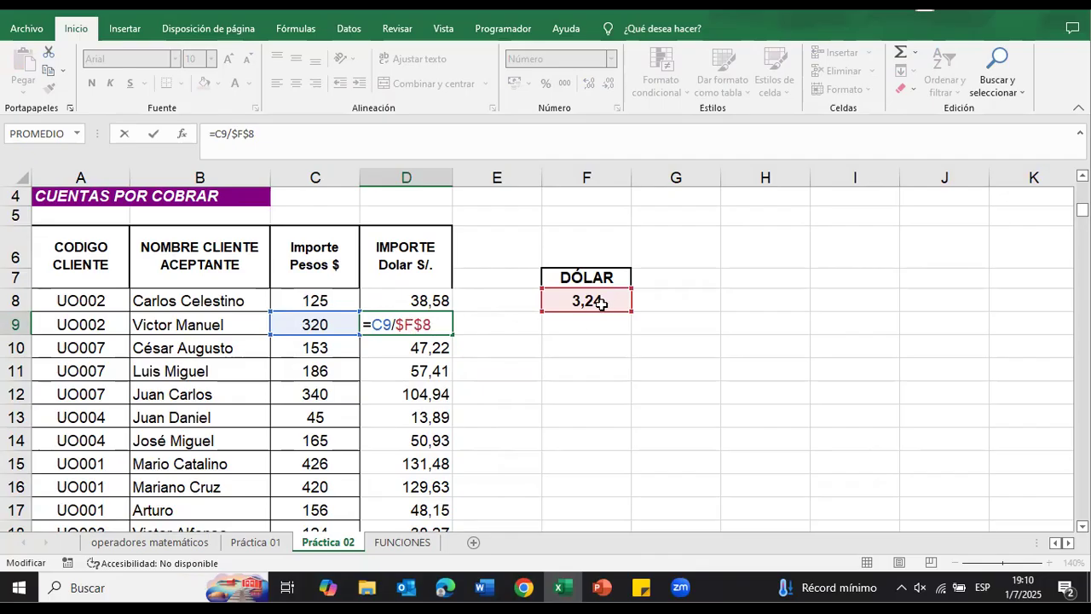
key(Return)
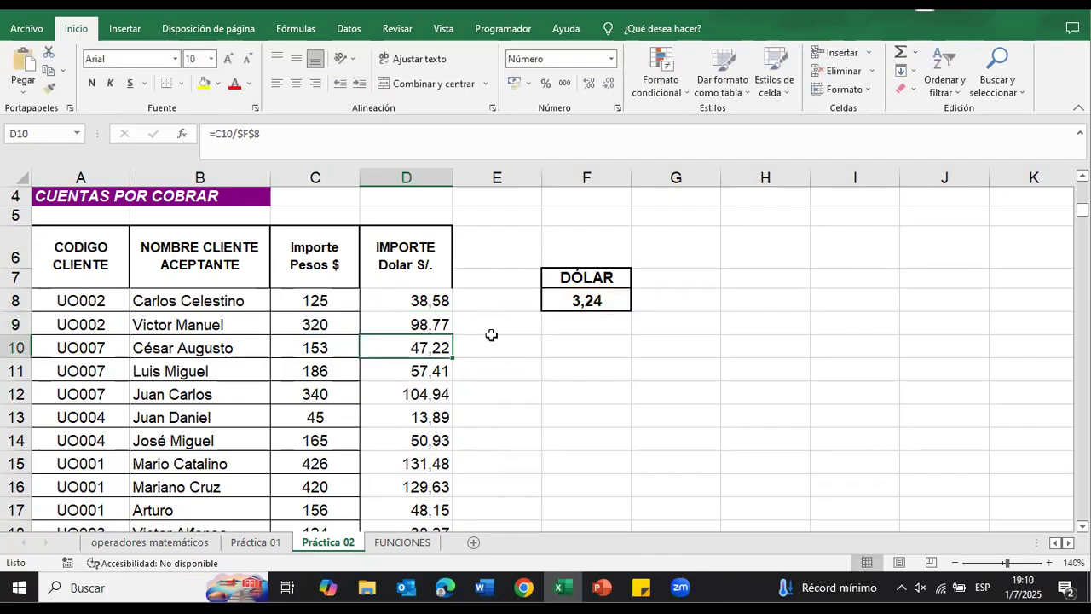
click(431, 394)
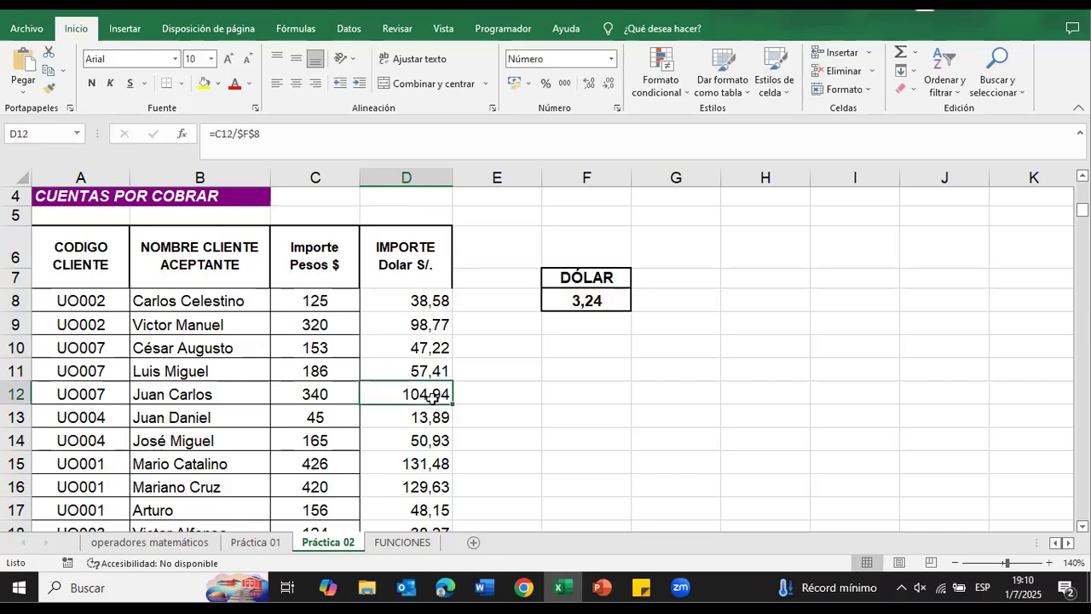
double_click(415, 392)
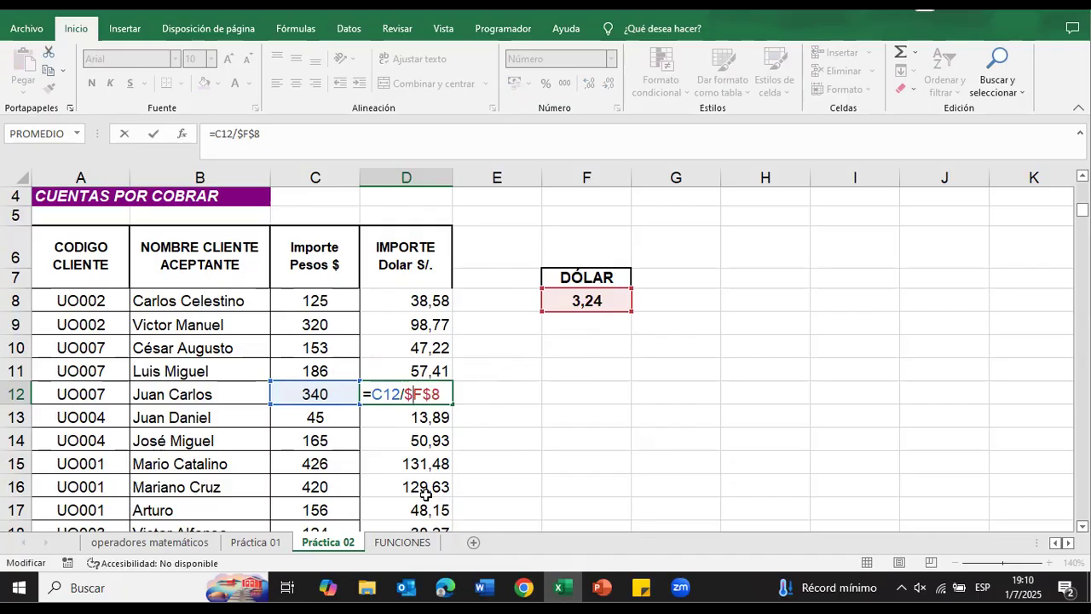
key(Return)
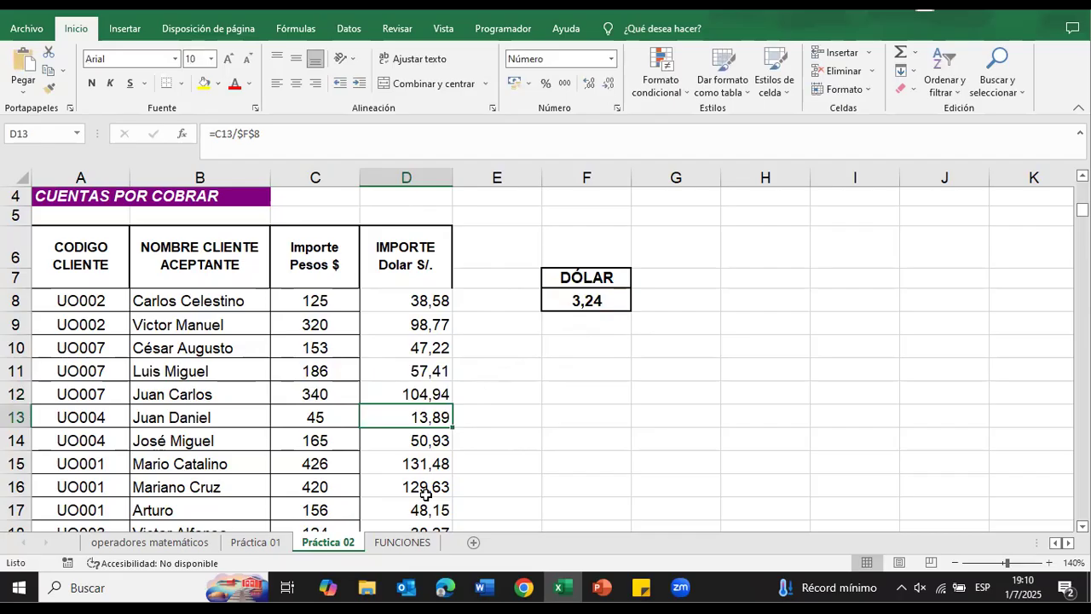
Step: Inspect the cell references in D19 and review the Importe Dolar column against the dollar rate in F8
scroll(427, 495, down, 2)
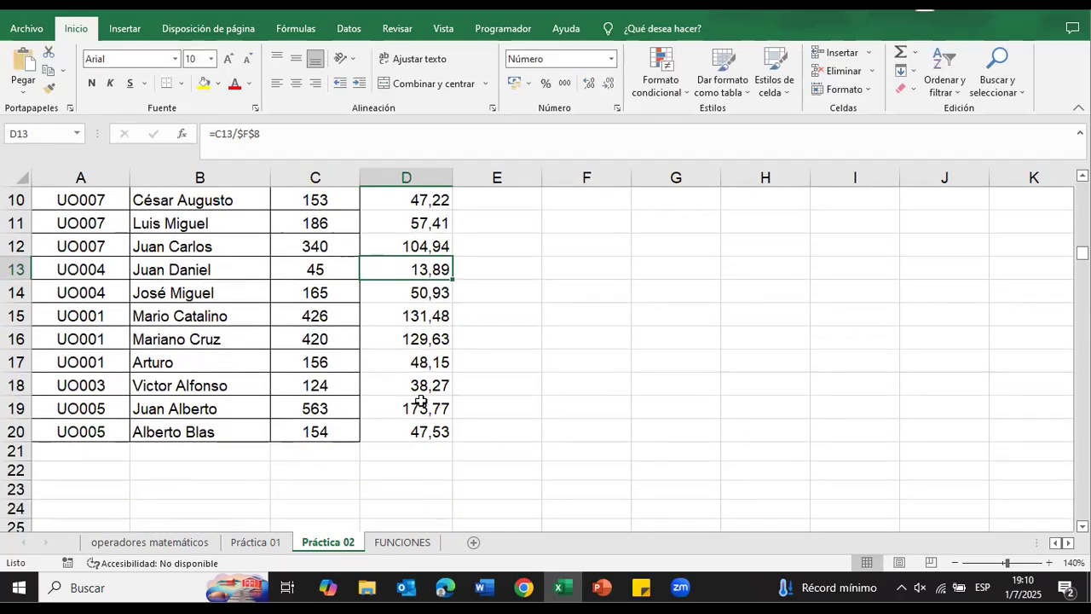
double_click(421, 401)
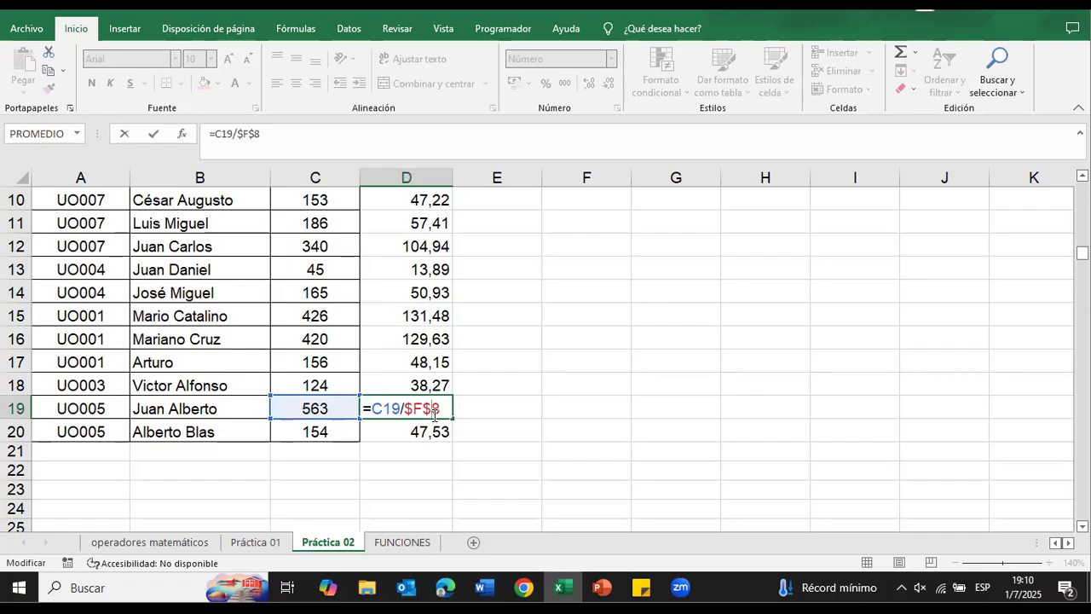
key(Return)
scroll(432, 413, up, 3)
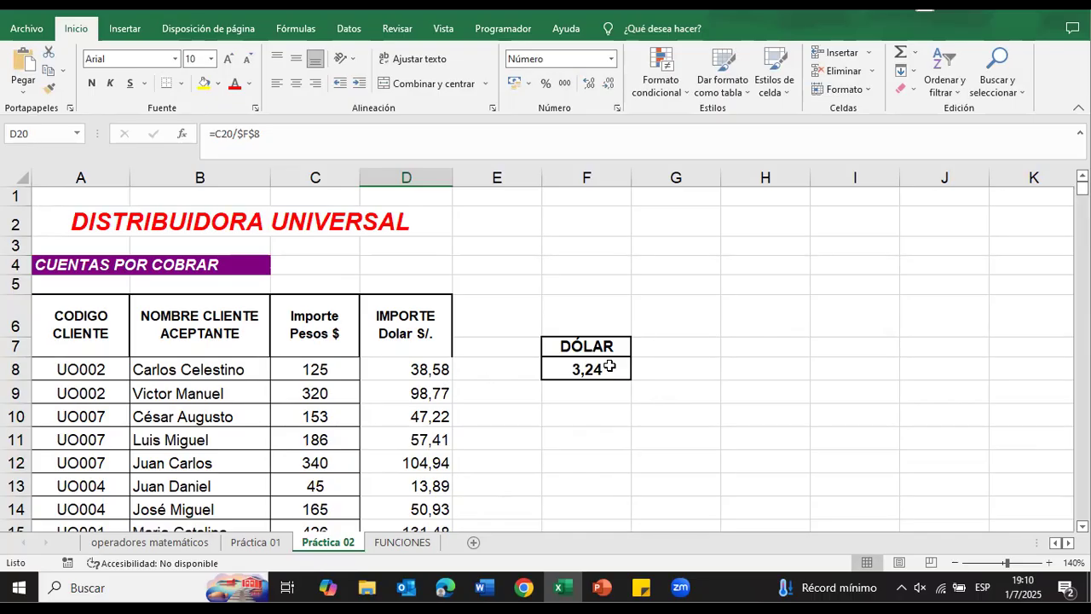
scroll(502, 402, down, 1)
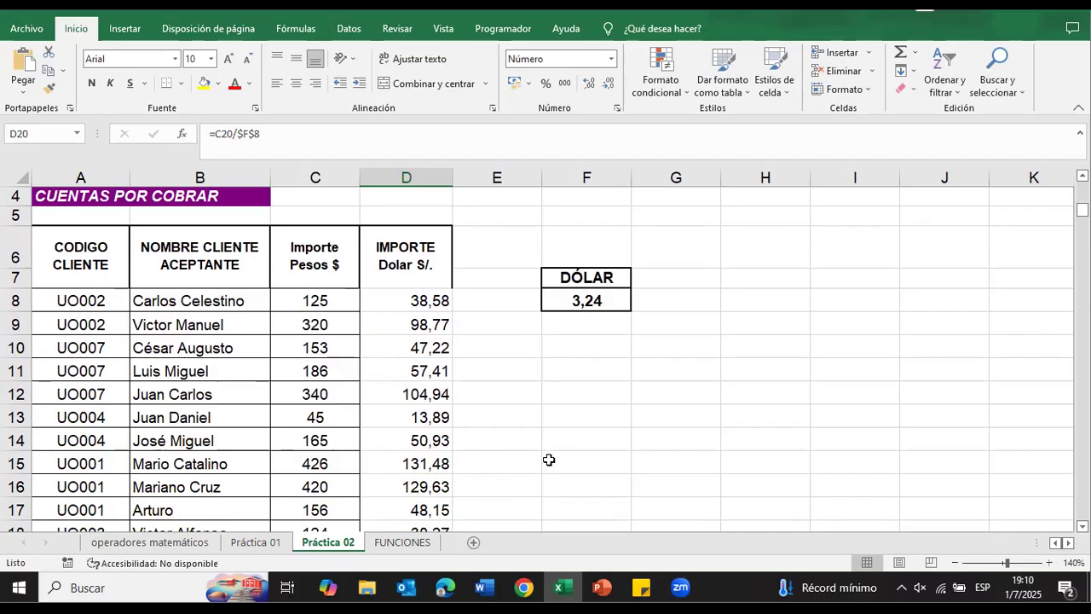
scroll(523, 449, down, 4)
scroll(526, 450, up, 3)
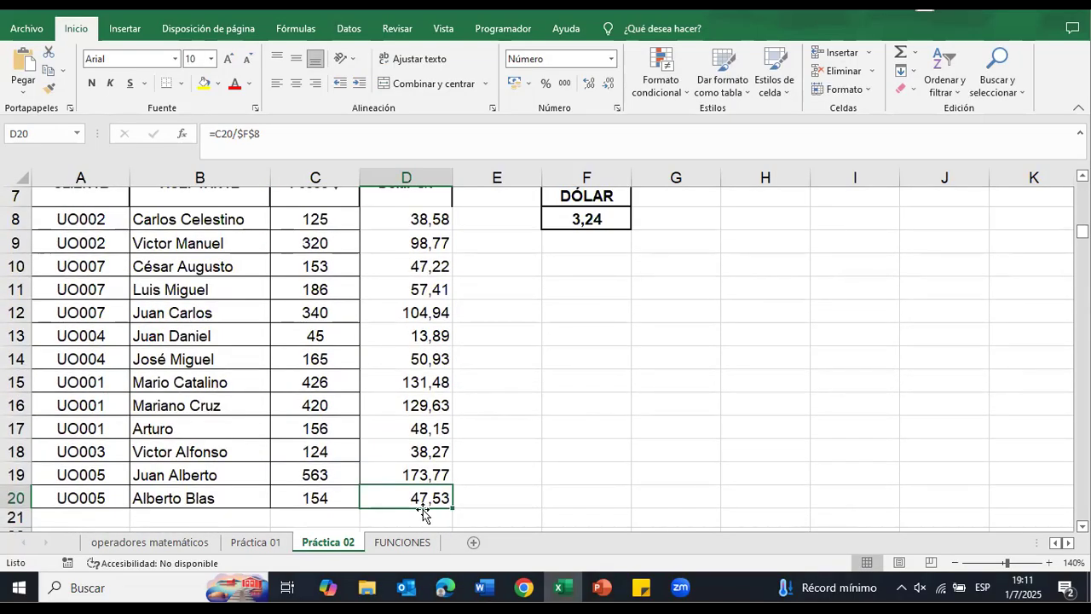
click(773, 517)
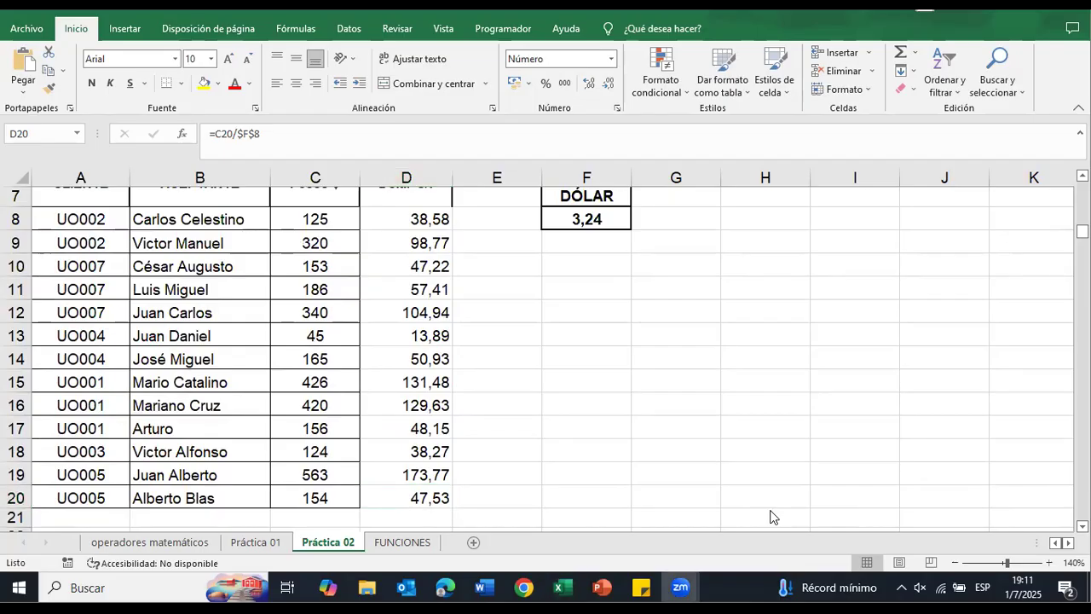
Step: Open the FUNCIONES sheet and go to the Ventas table under Funciones Básicas
click(417, 545)
click(416, 545)
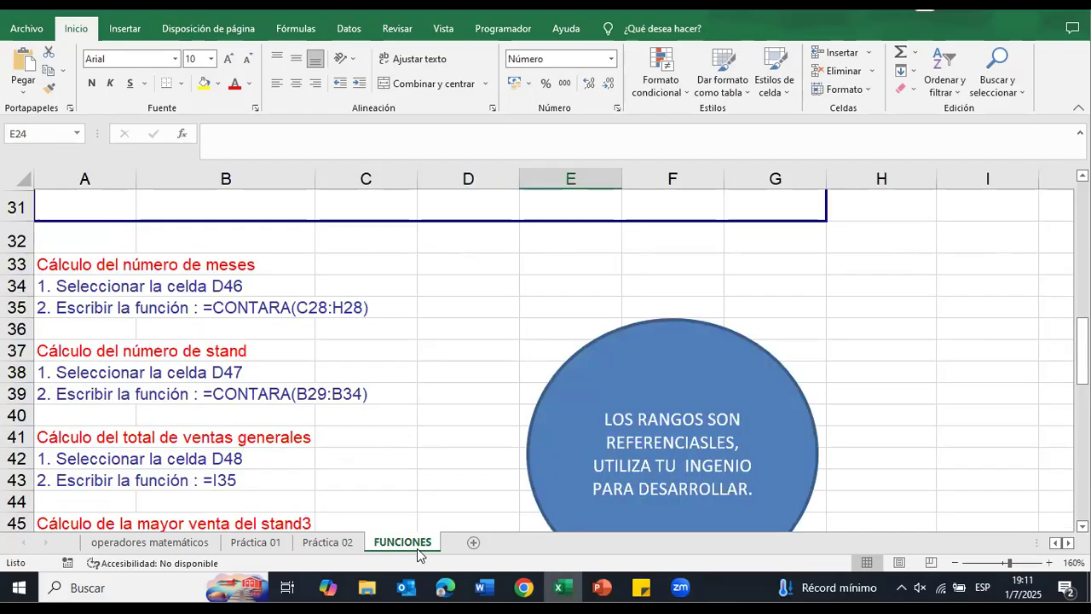
scroll(410, 418, up, 10)
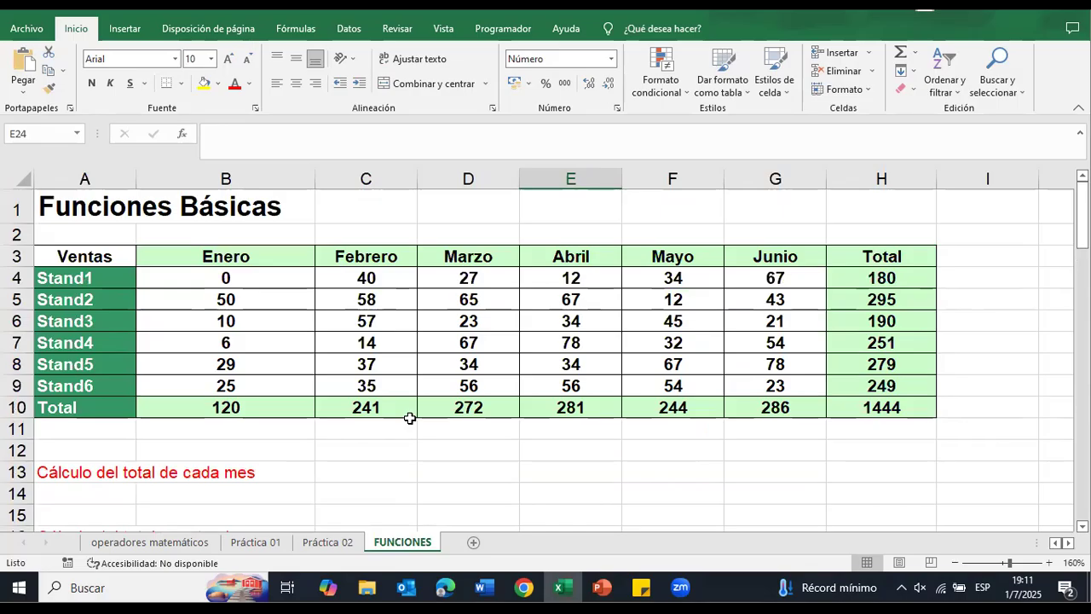
Step: Clear the Stand1 label in A4 and the Total column values in H4:H10 of the Ventas table
drag(899, 285, 895, 440)
key(Home)
key(Delete)
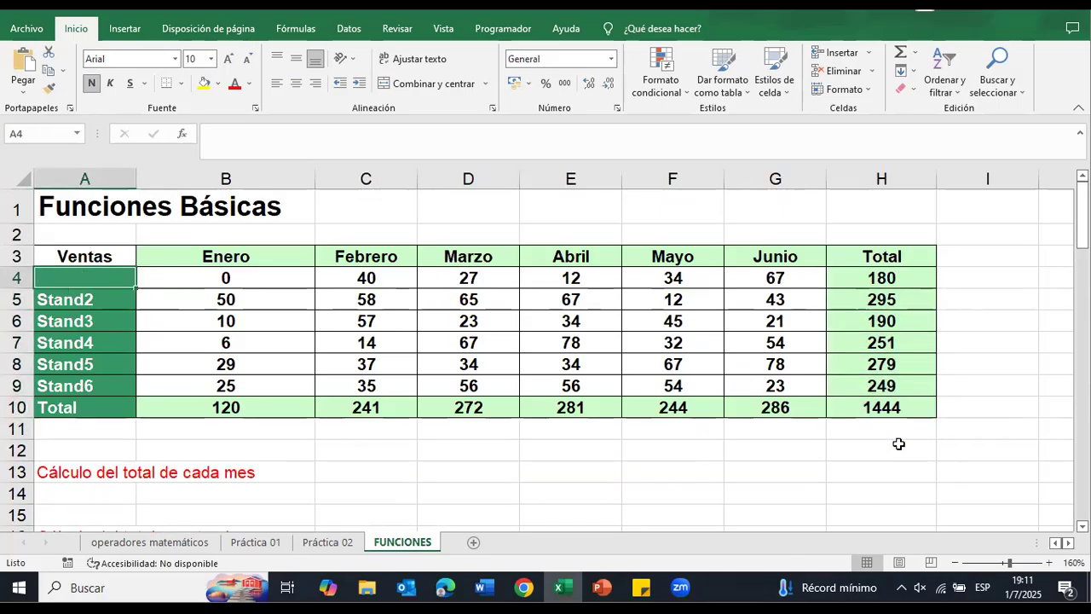
drag(904, 280, 893, 403)
key(Delete)
Step: Clear the monthly totals for Enero through Junio in row 10 by emptying B10:G11
click(689, 407)
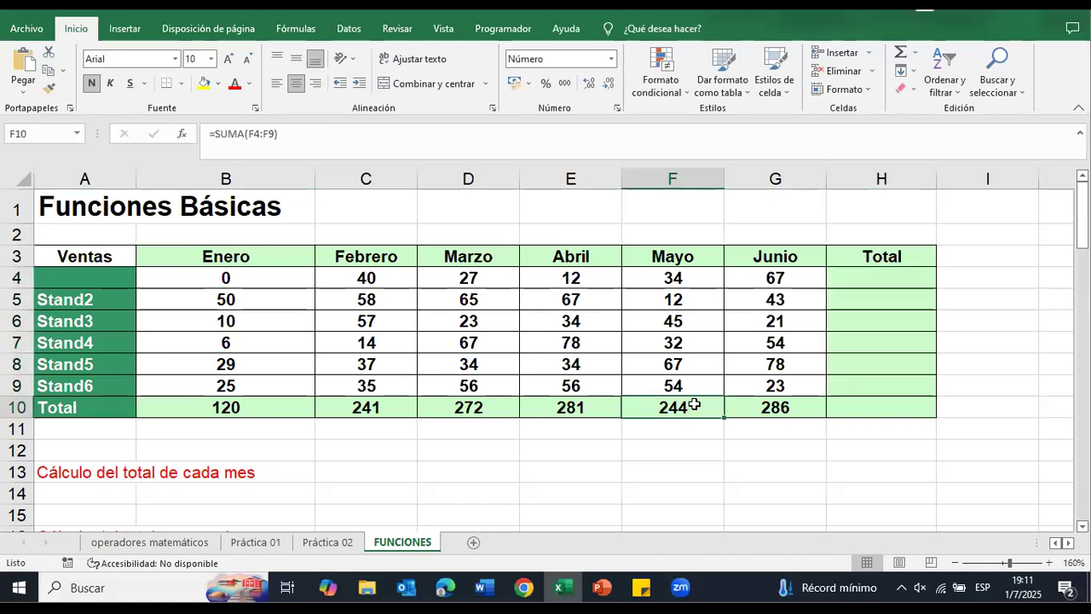
click(798, 390)
drag(237, 410, 742, 426)
key(Delete)
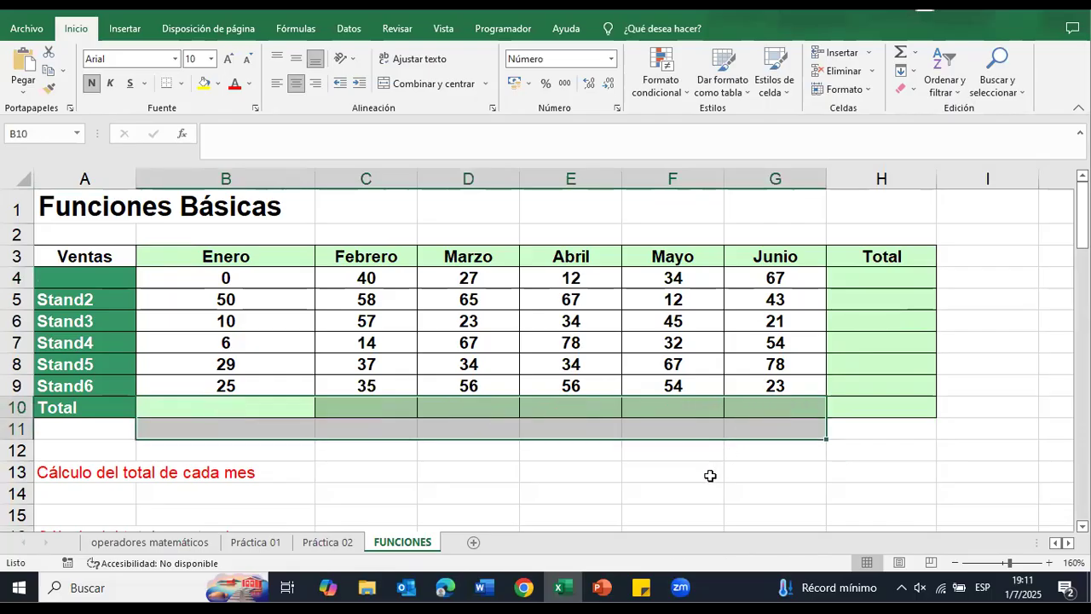
click(666, 492)
Step: Review the calculation notes below the Ventas table and its month columns from Enero to Junio
scroll(662, 492, down, 3)
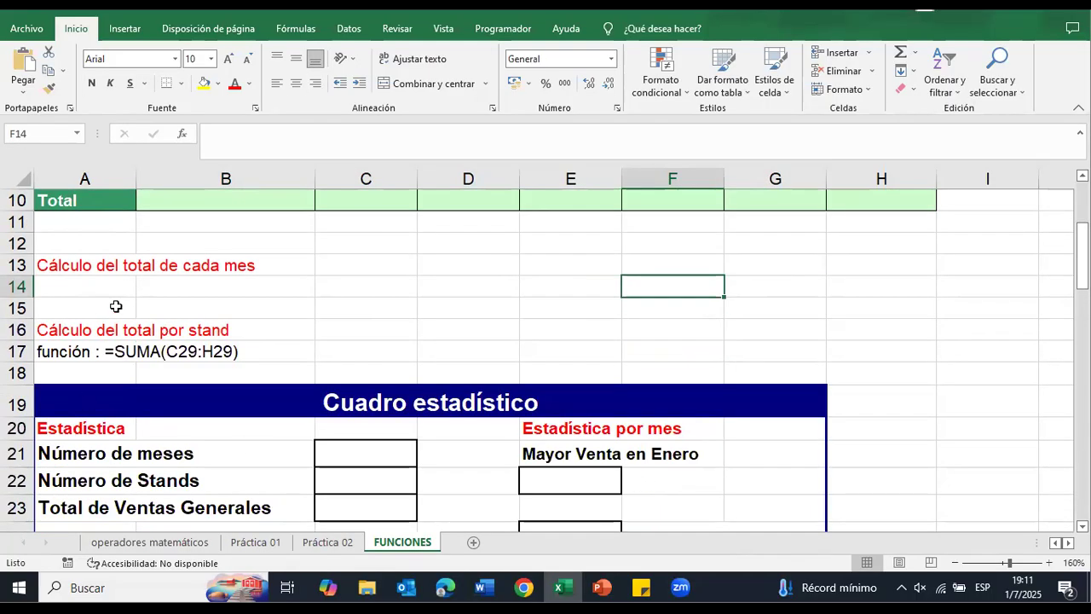
scroll(116, 305, up, 3)
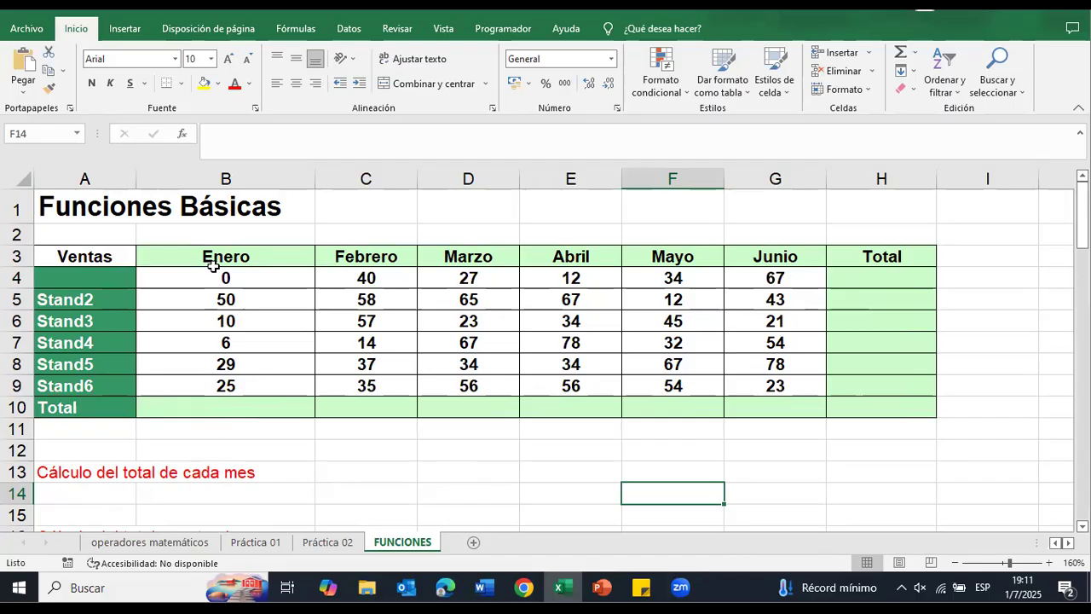
drag(218, 254, 226, 383)
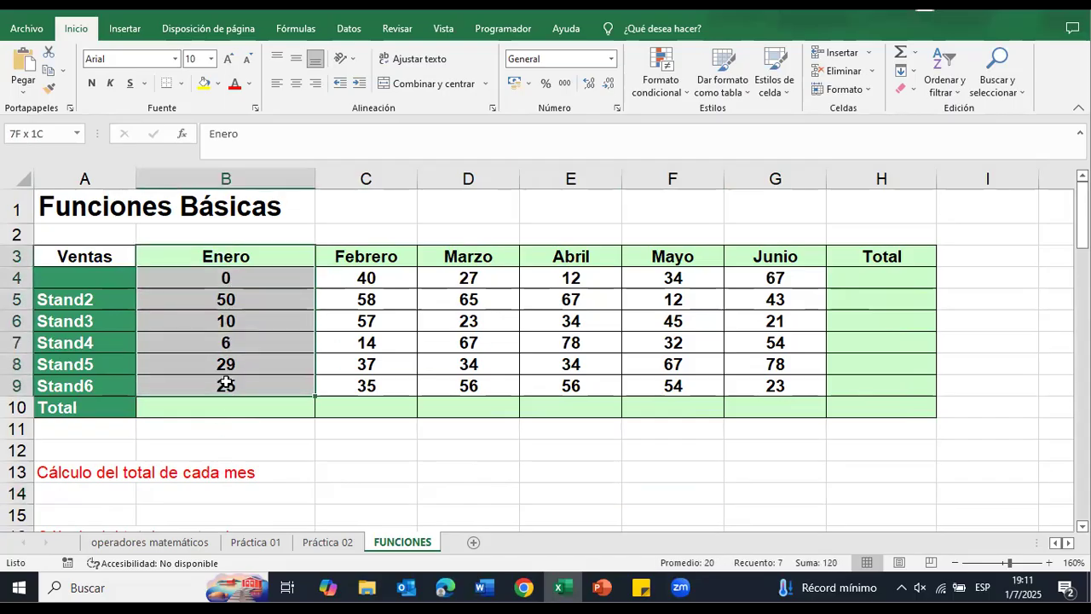
click(249, 254)
click(343, 265)
click(464, 260)
click(558, 255)
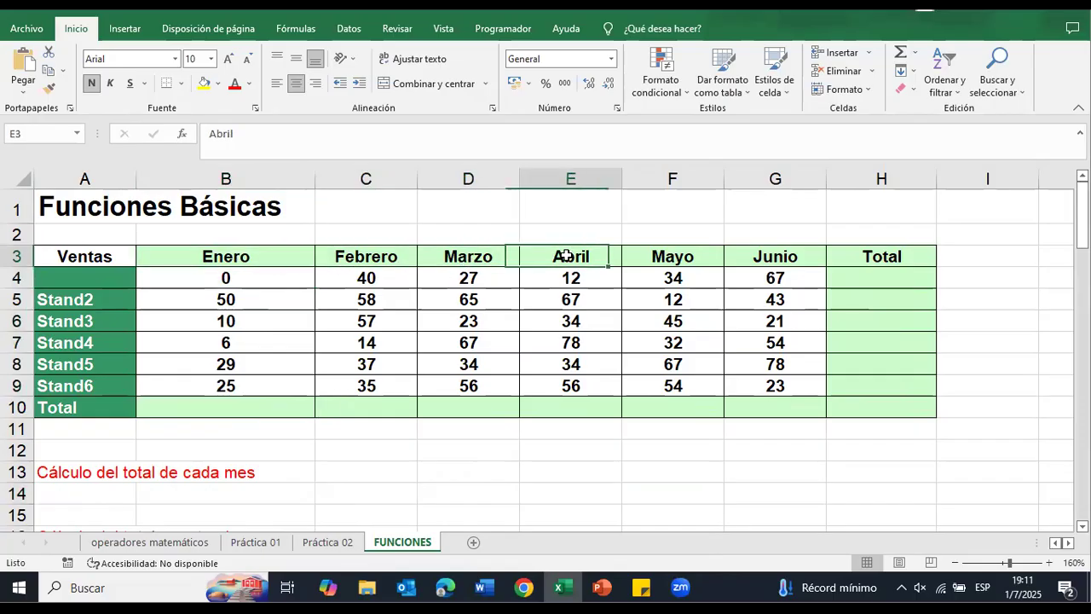
click(686, 253)
click(834, 238)
click(803, 251)
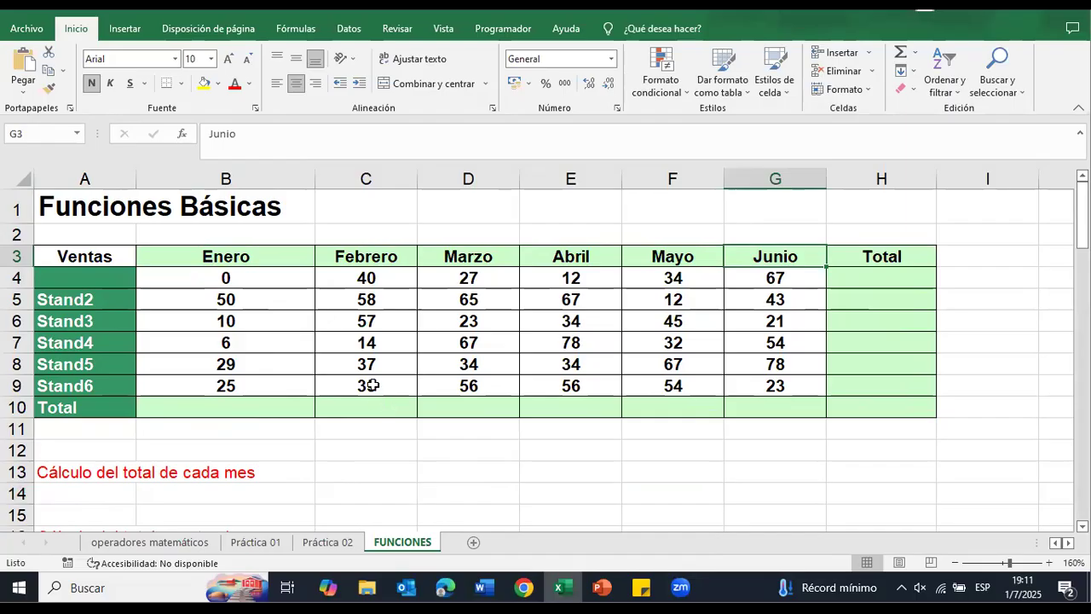
Step: Restore the Stand1 label in A4 by copying the Stand2 label there and changing its number to 1
click(76, 294)
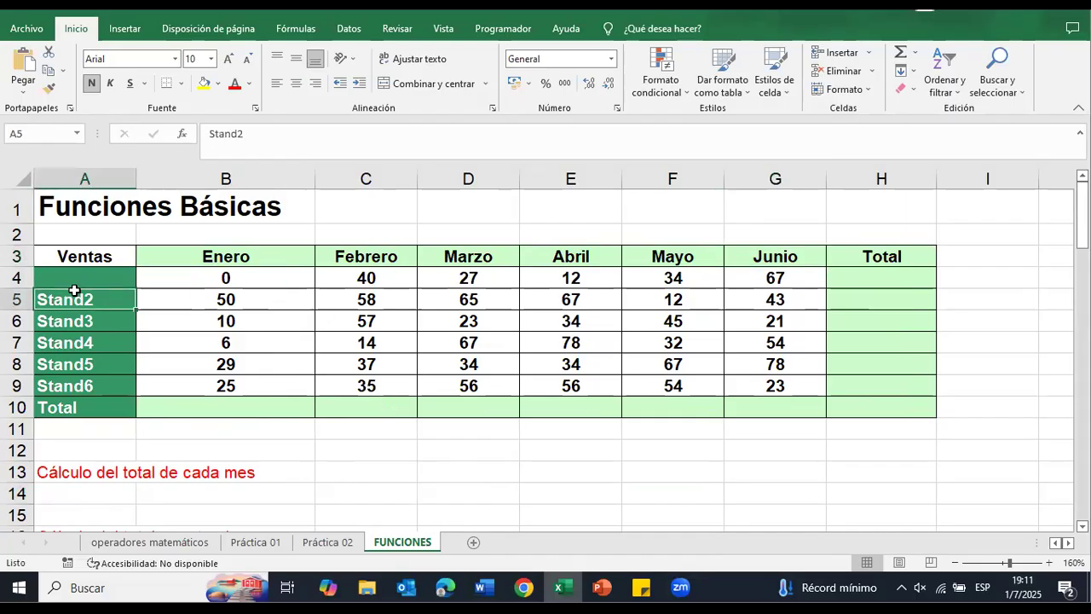
key(ctrl+c)
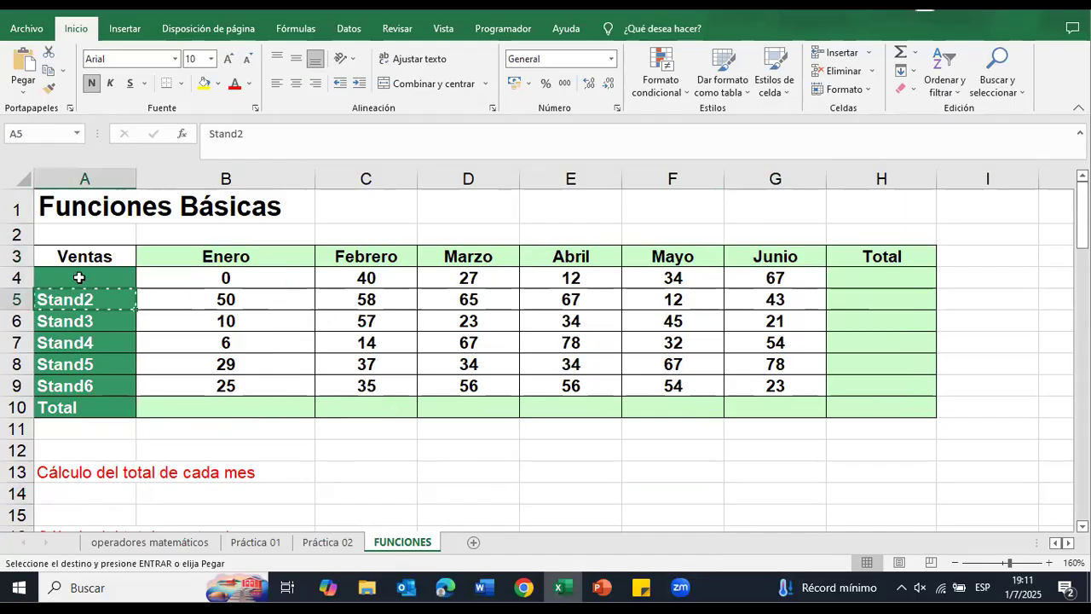
click(79, 276)
key(ctrl+v)
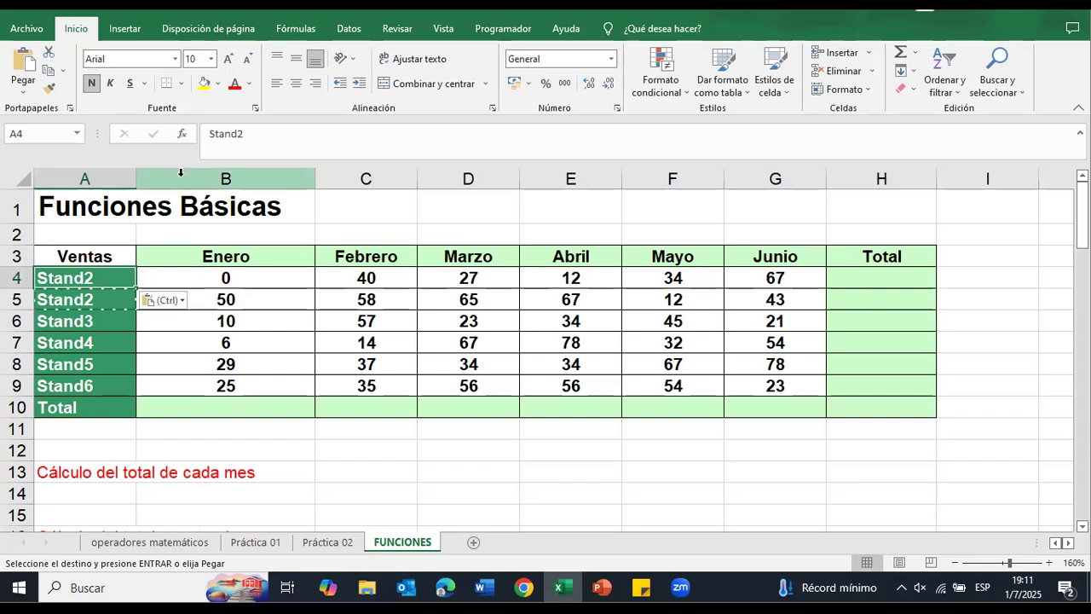
click(237, 154)
key(BackSpace)
text(1)
key(Tab)
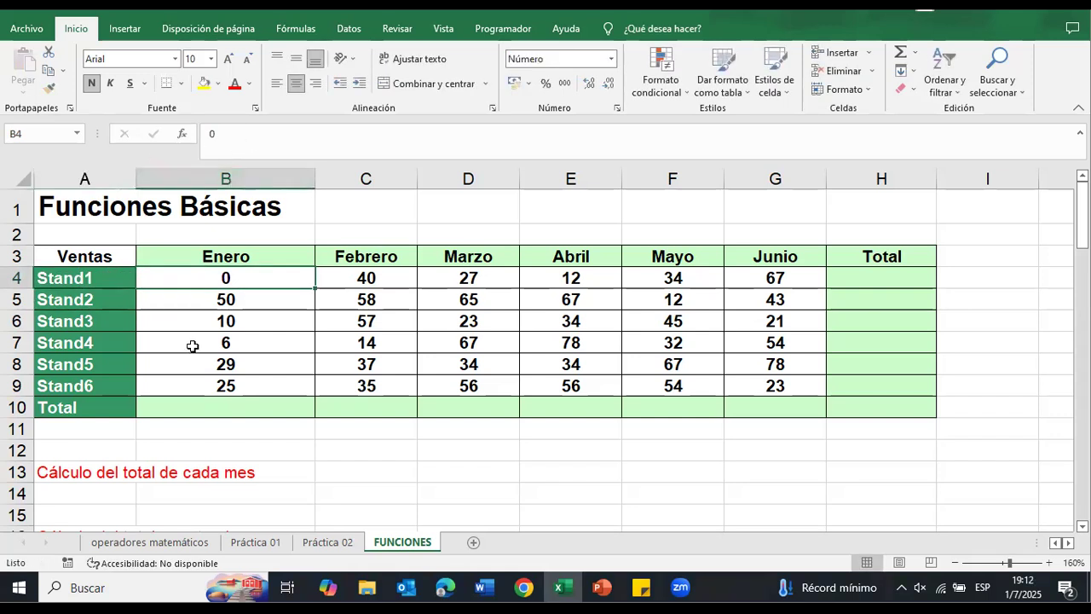
Step: Empty the Enero sales value for Stand1 in B4
click(248, 409)
scroll(250, 421, down, 1)
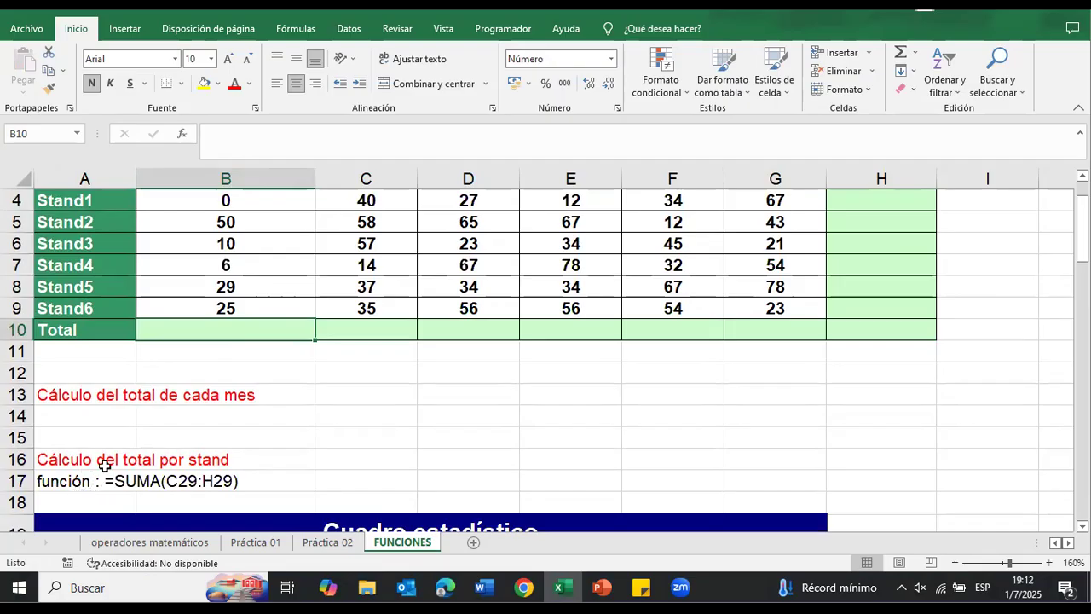
scroll(996, 428, up, 1)
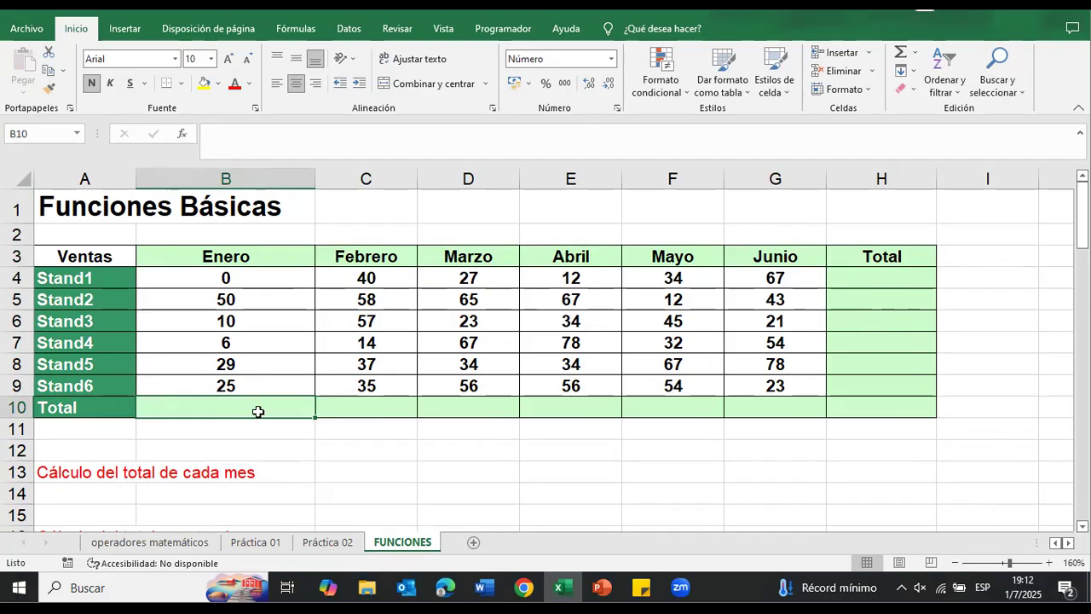
click(266, 282)
key(Delete)
Step: Total the Enero column in B10 with AutoSum as =SUMA(B5:B9)
drag(277, 408, 367, 409)
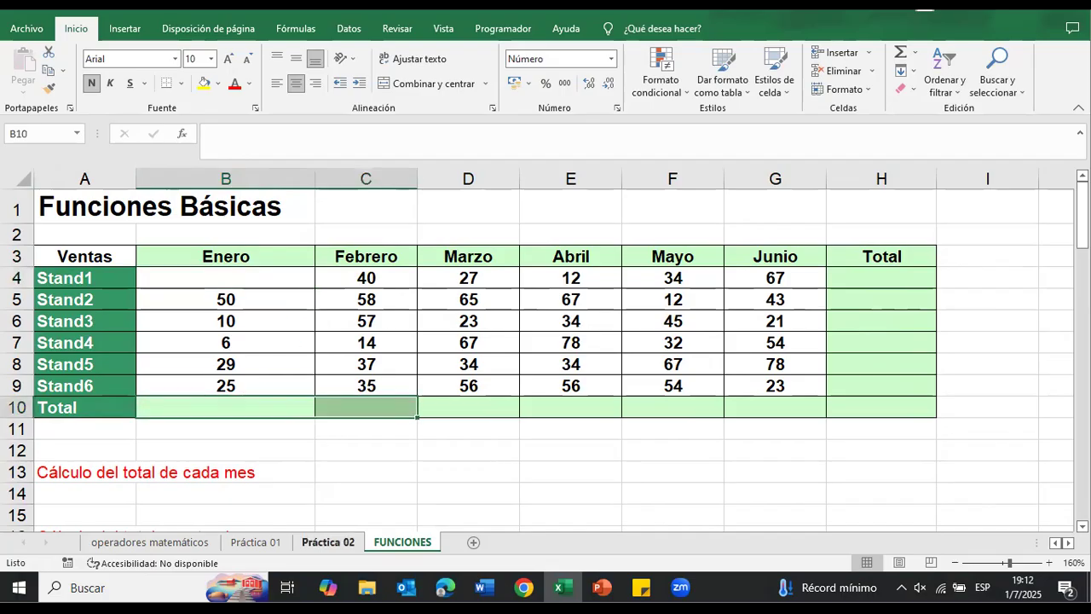
click(246, 412)
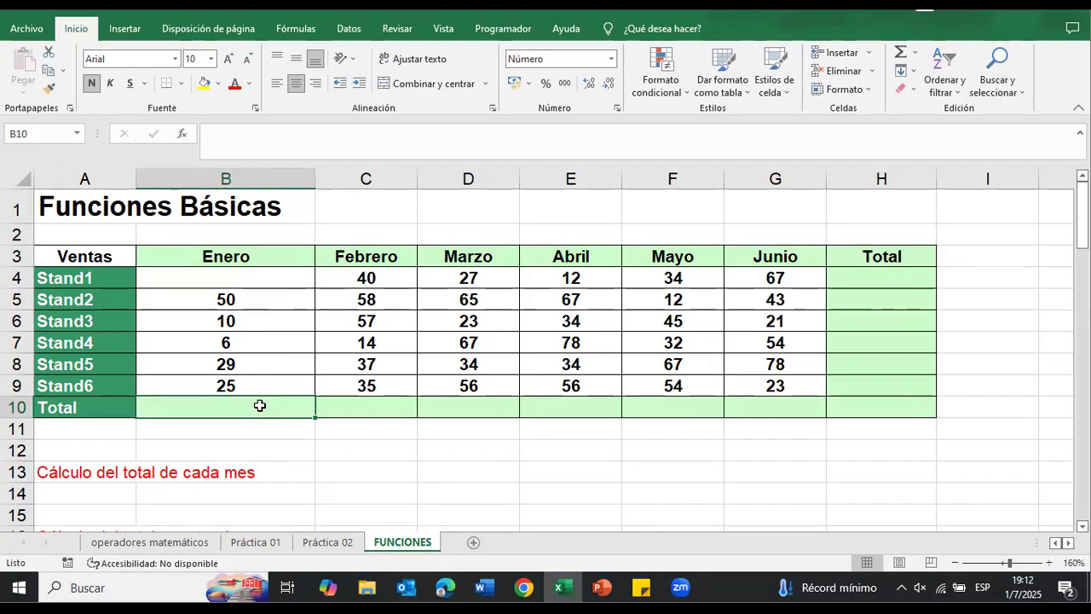
click(902, 62)
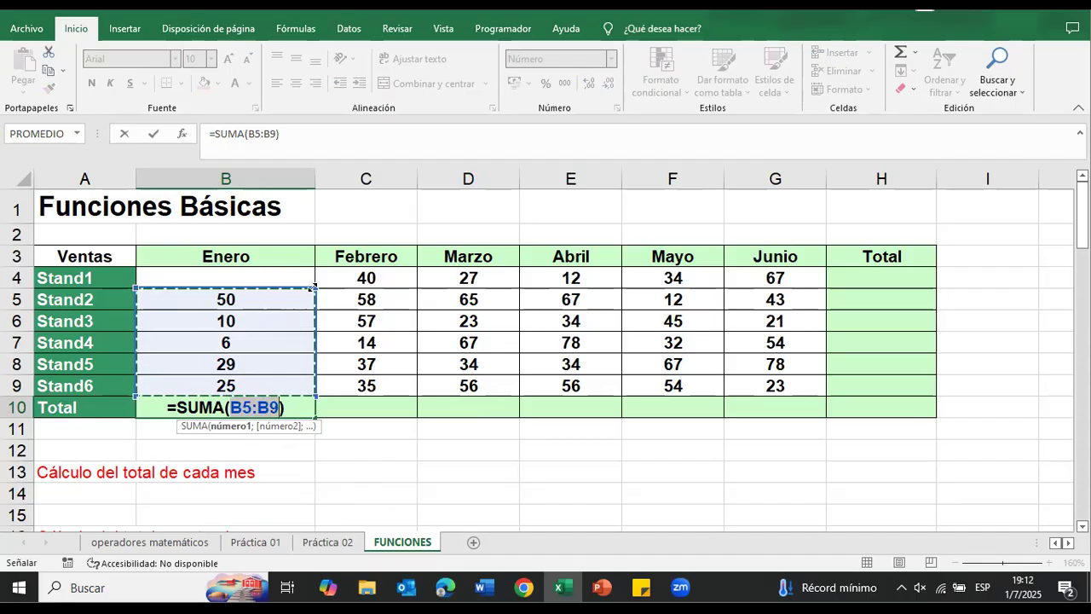
key(Return)
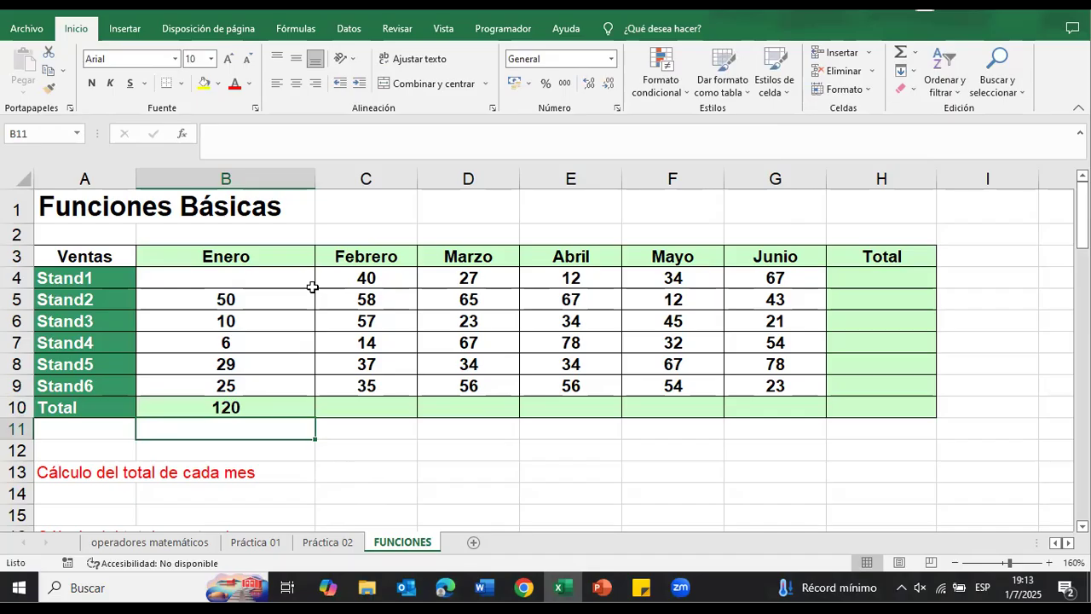
Step: Copy the Enero total formula from B10 to C10 and check which range it sums for Febrero
click(298, 409)
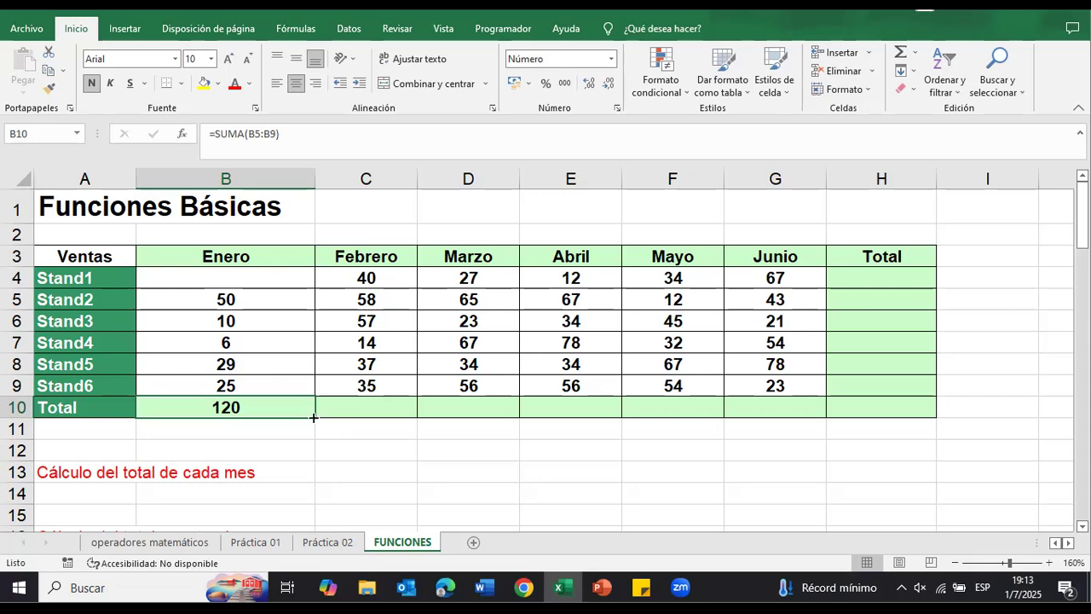
drag(318, 419, 381, 419)
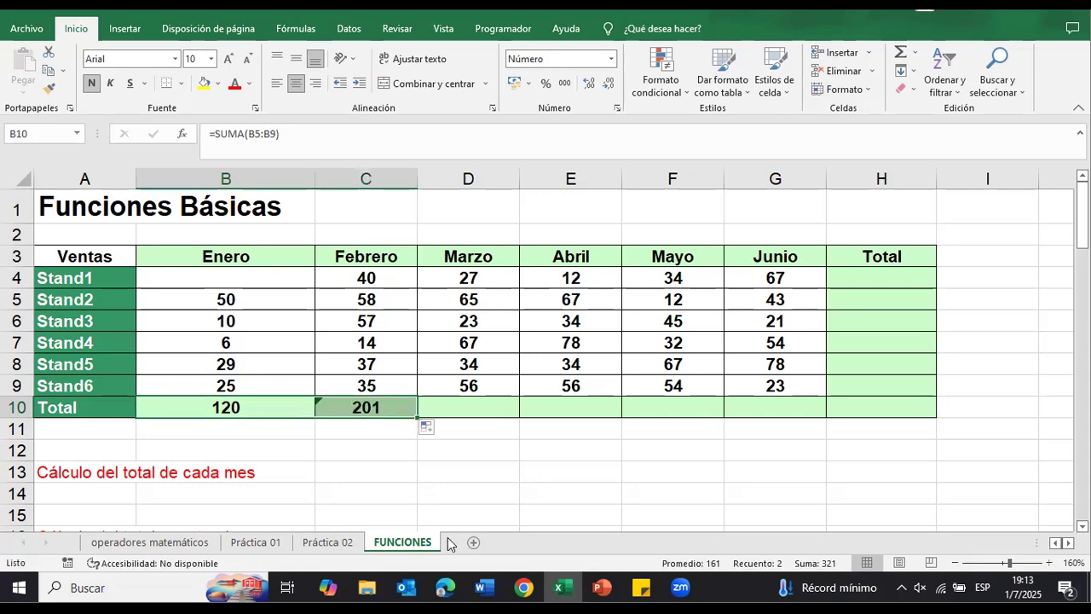
double_click(382, 407)
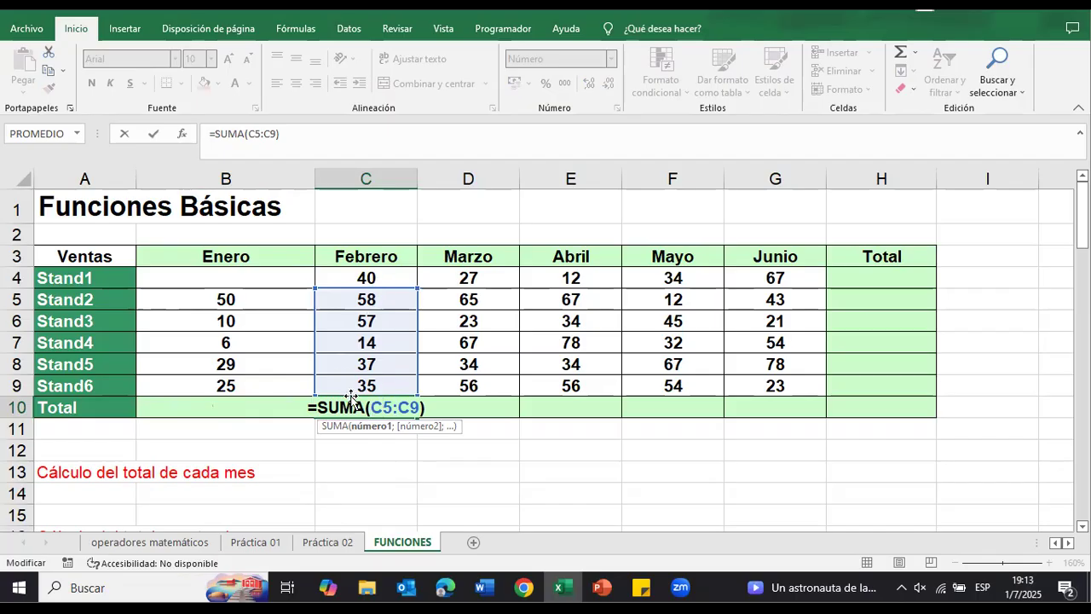
key(Return)
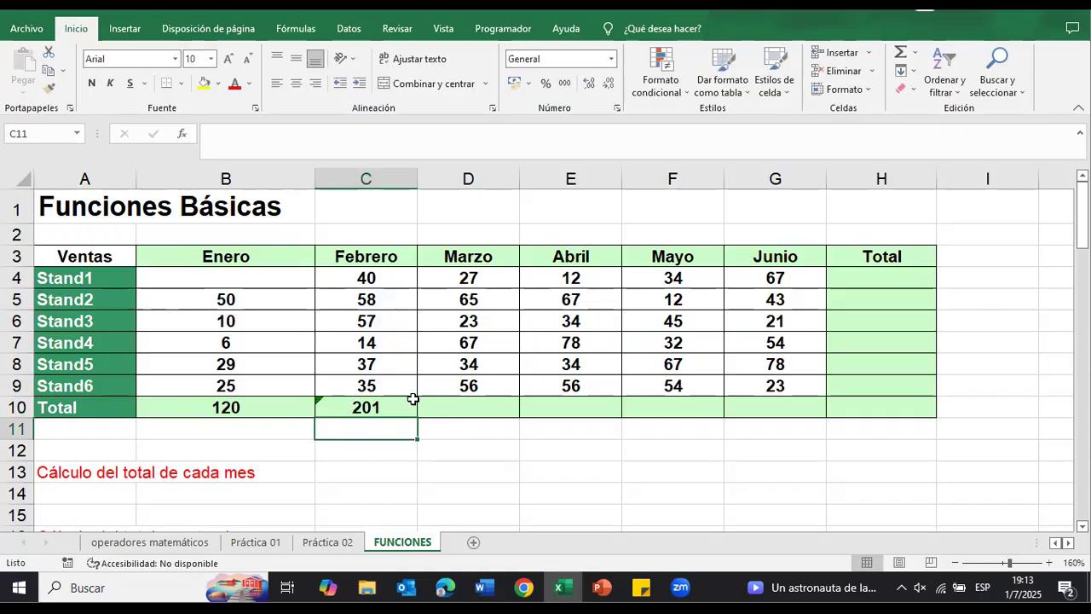
Step: Extend the Febrero total in C10 to include Stand1, making it =SUMA(C4:C9)
double_click(375, 404)
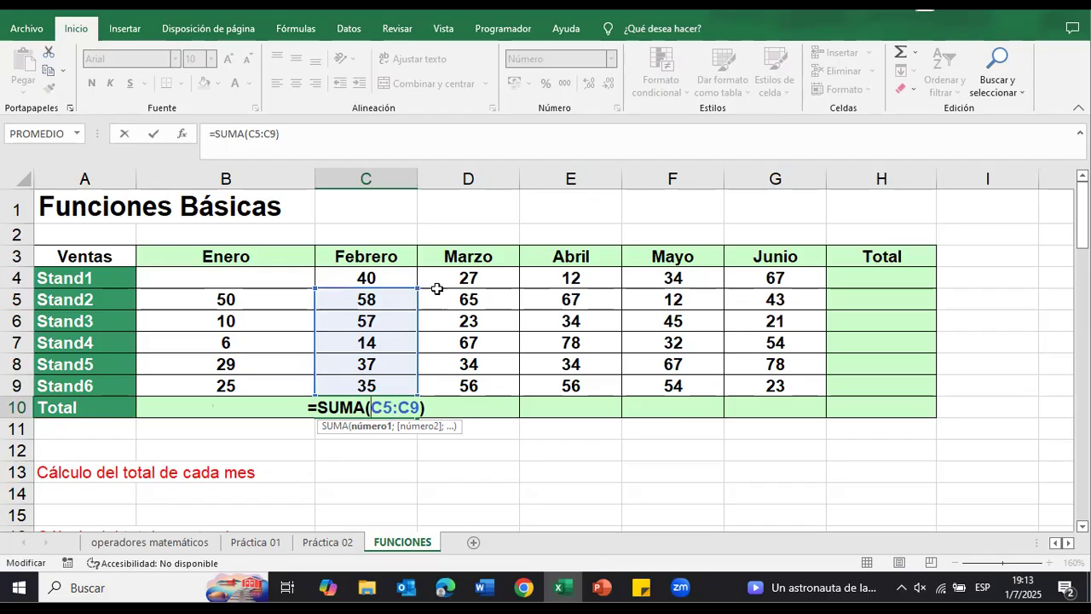
drag(417, 280, 420, 268)
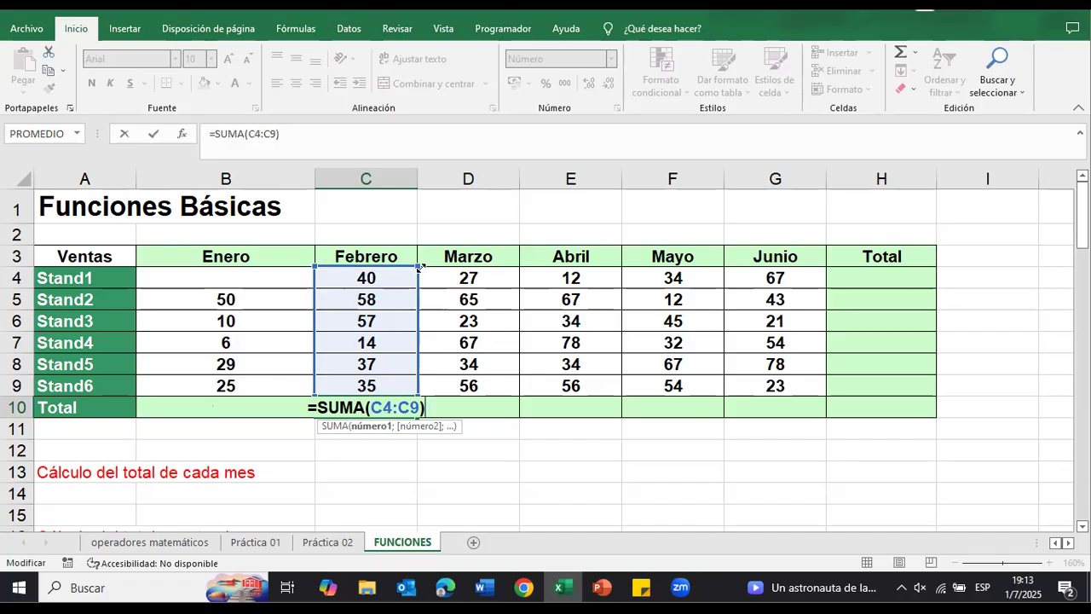
mouse_move(420, 267)
mouse_down()
mouse_move(400, 352)
mouse_move(412, 271)
mouse_up()
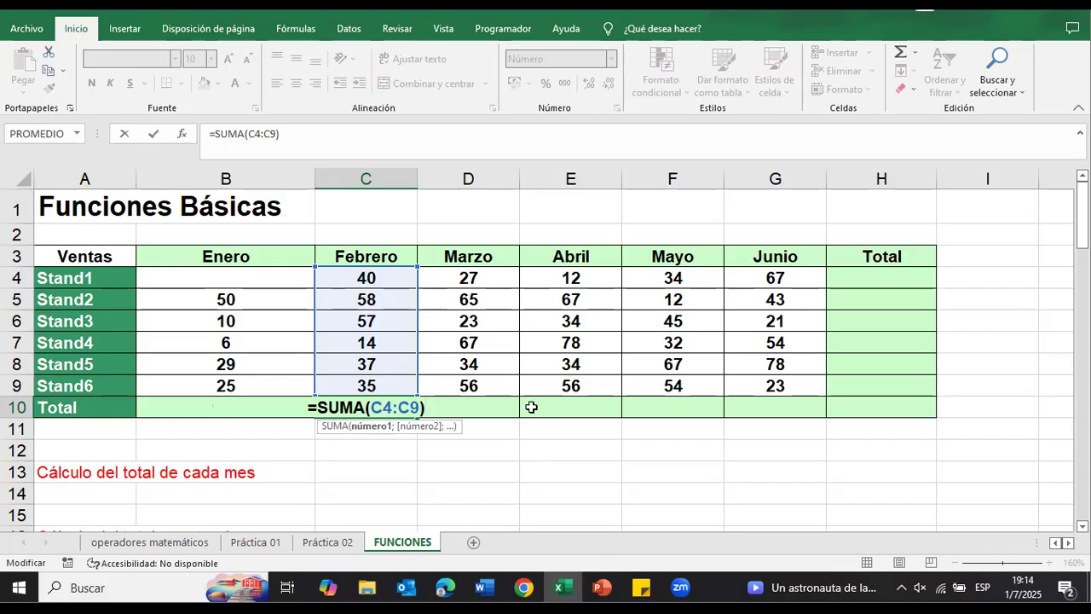
key(Return)
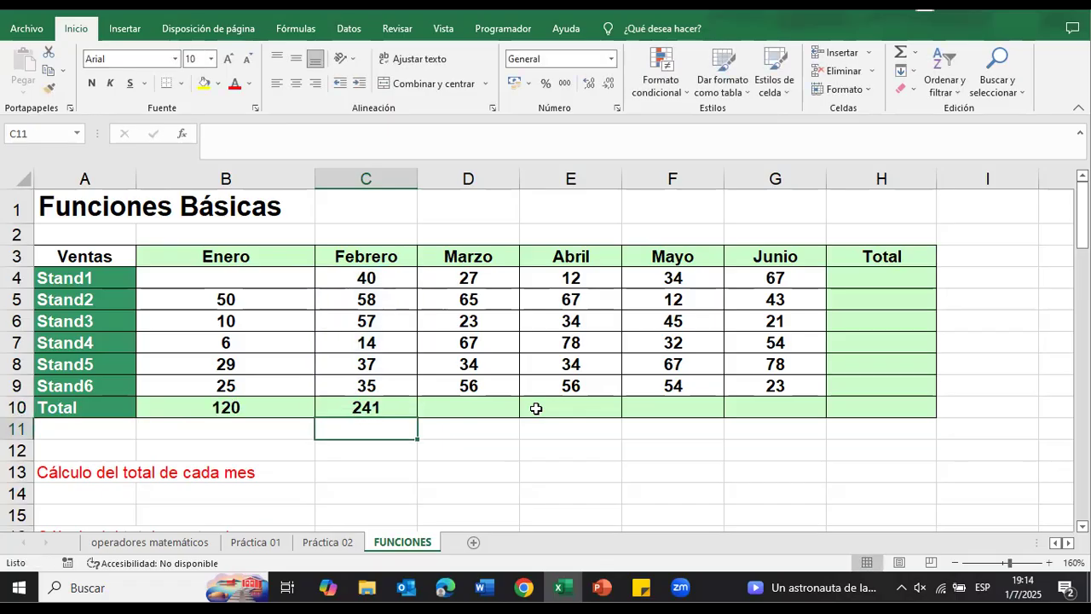
Step: Fill the C10 total formula across D10:G10 for Marzo to Junio and check the range in D10
click(394, 407)
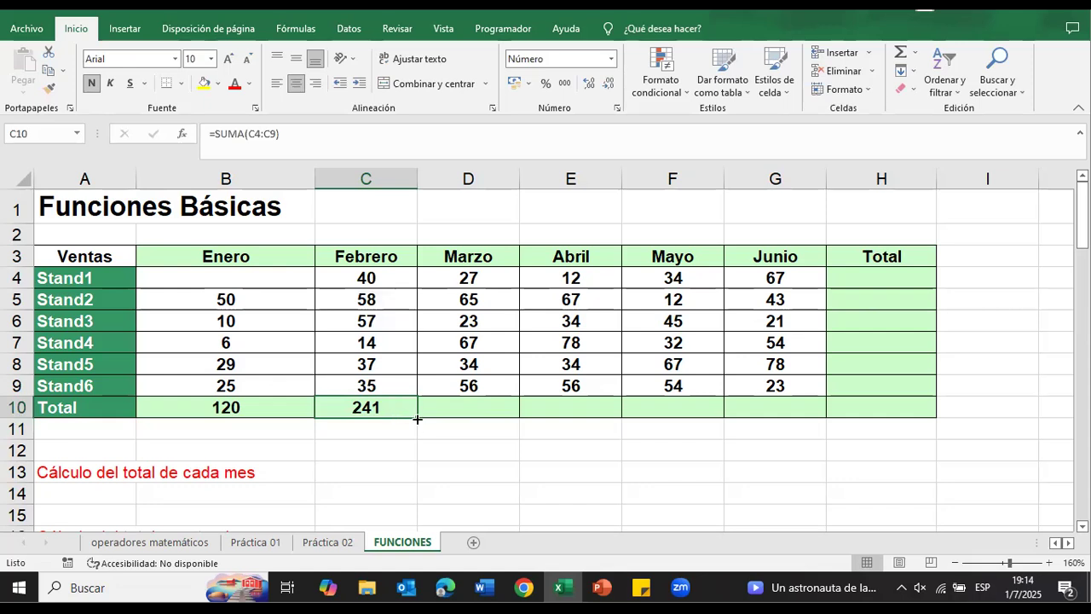
drag(418, 418, 786, 418)
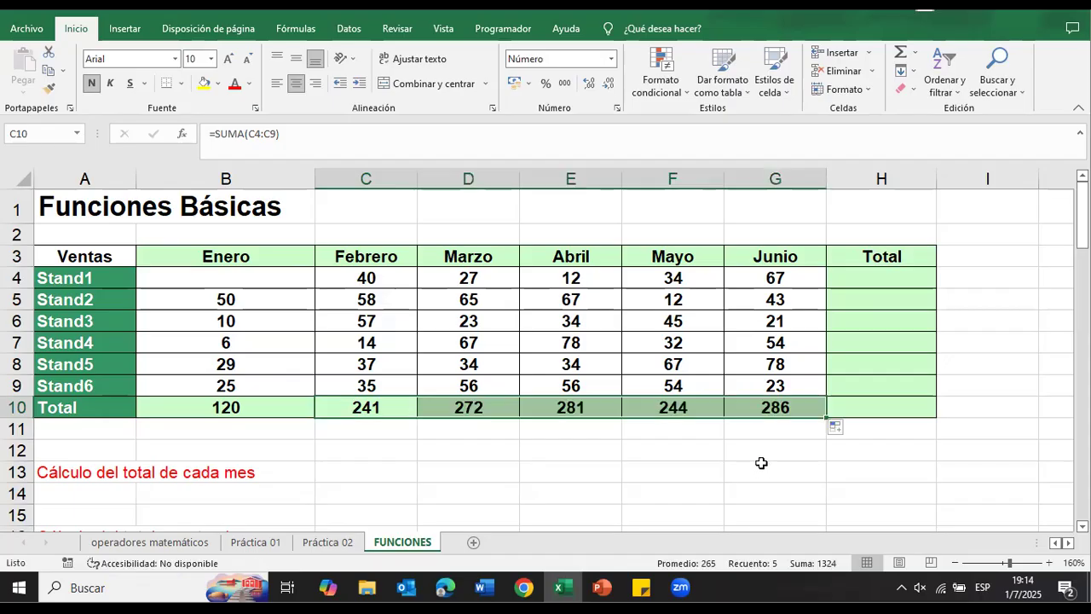
double_click(494, 406)
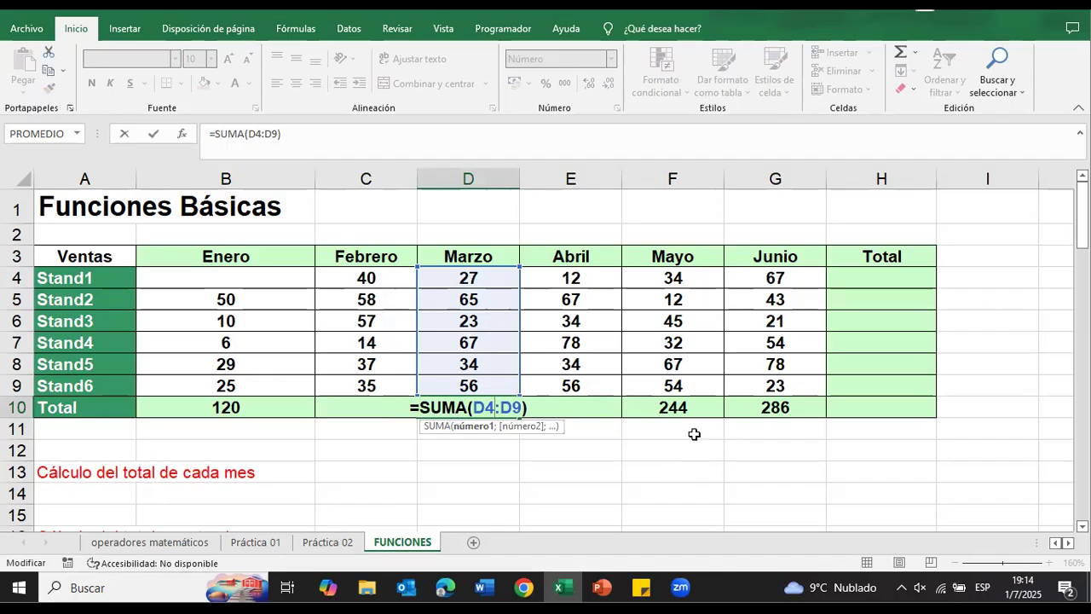
key(Return)
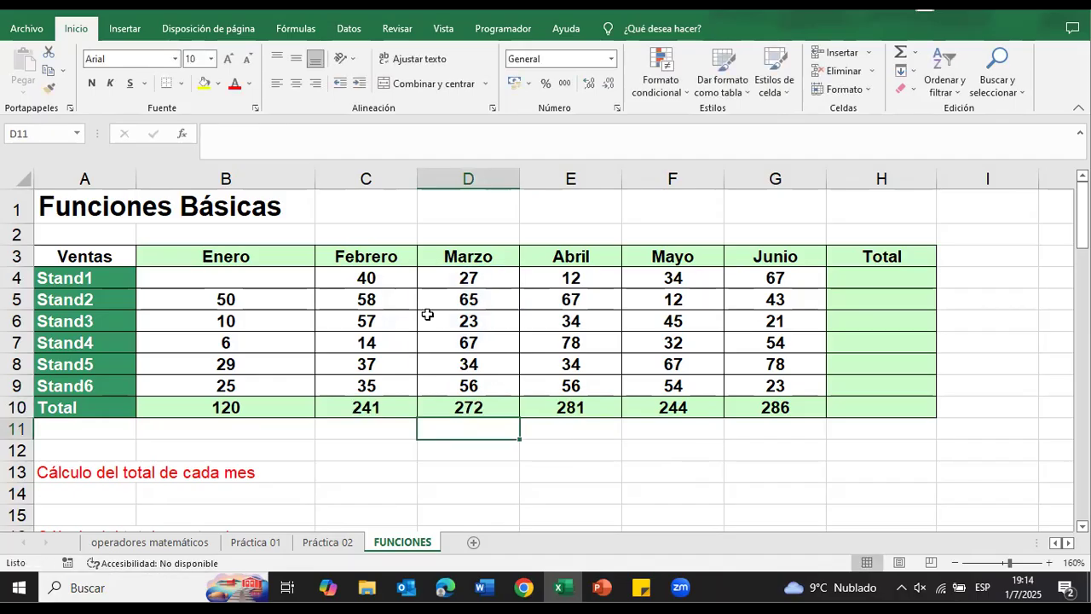
Step: Insert the SUMA function in H4 to total the Stand1 row over the range C4:G4
click(875, 279)
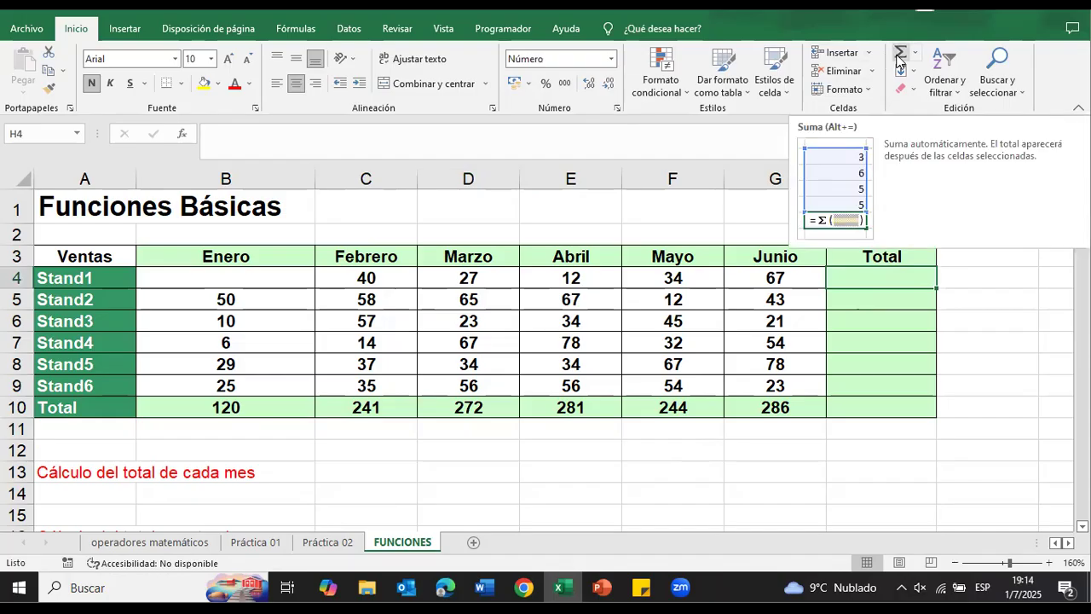
click(995, 291)
click(900, 275)
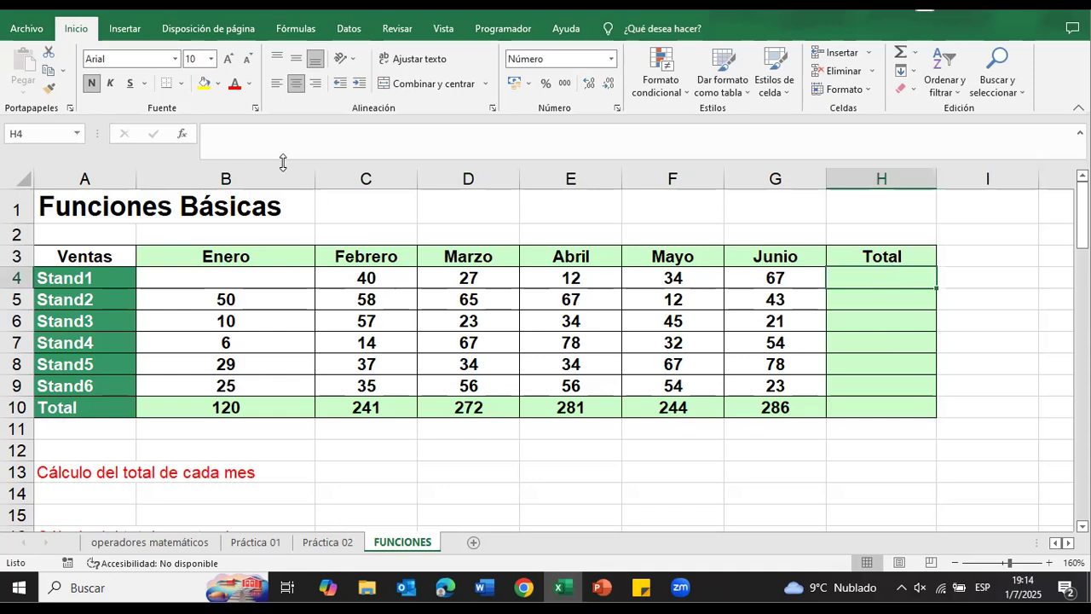
click(183, 134)
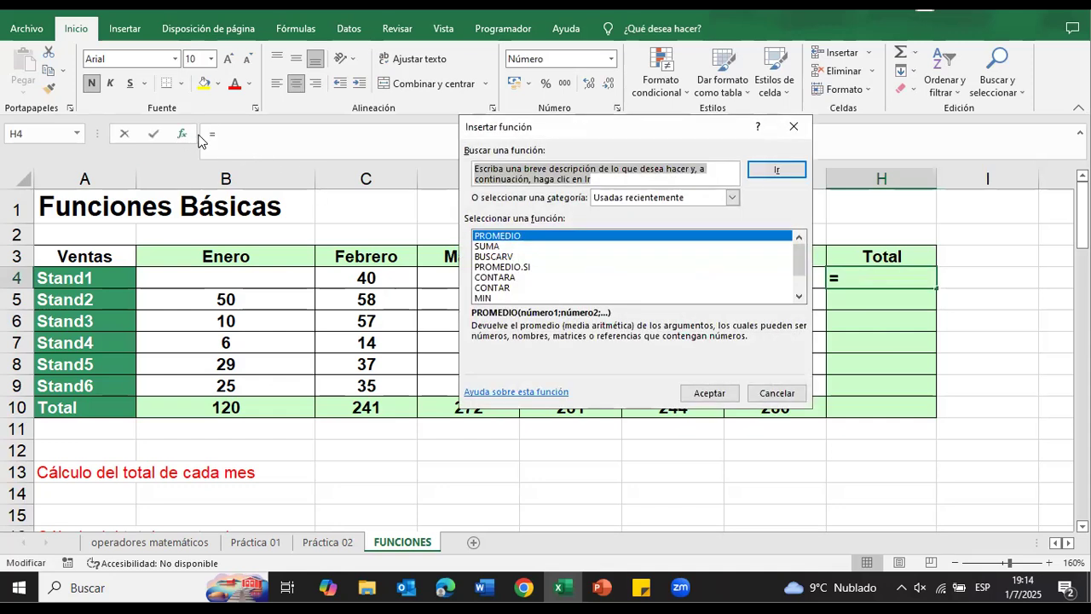
click(494, 247)
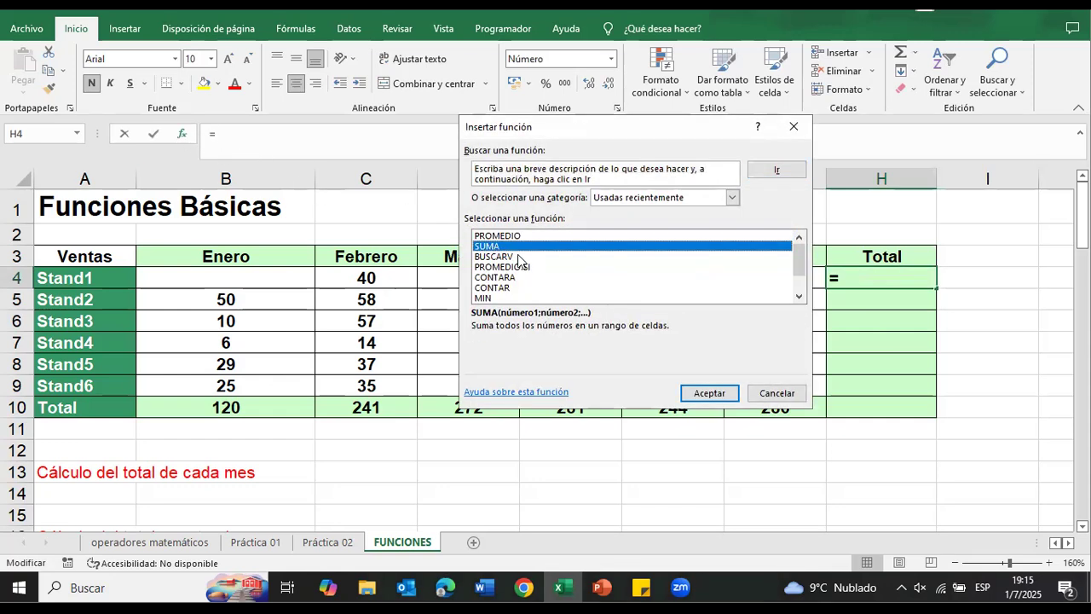
click(707, 394)
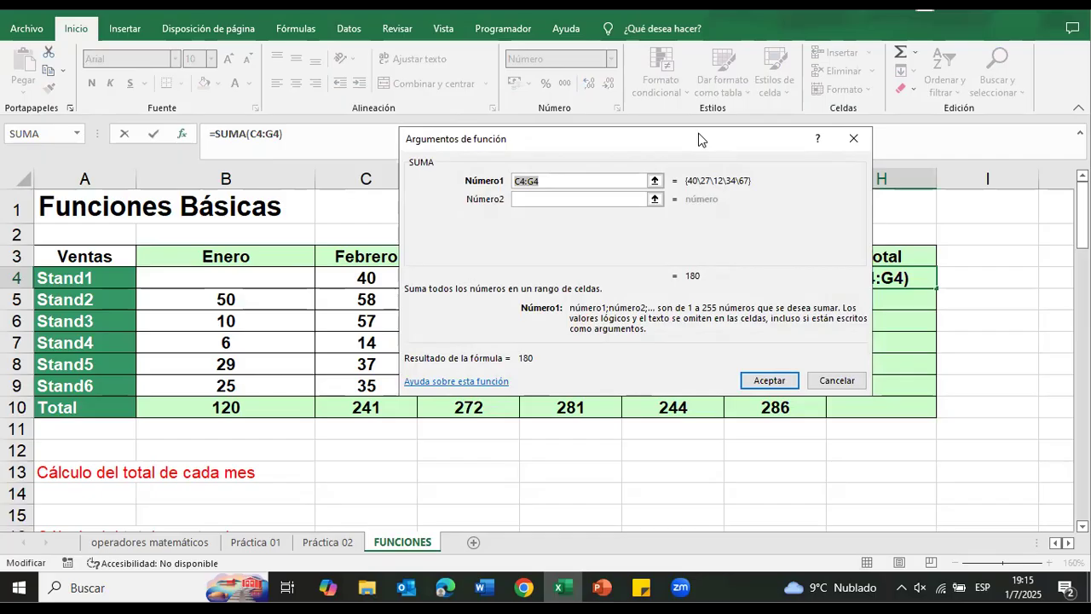
drag(699, 139, 719, 390)
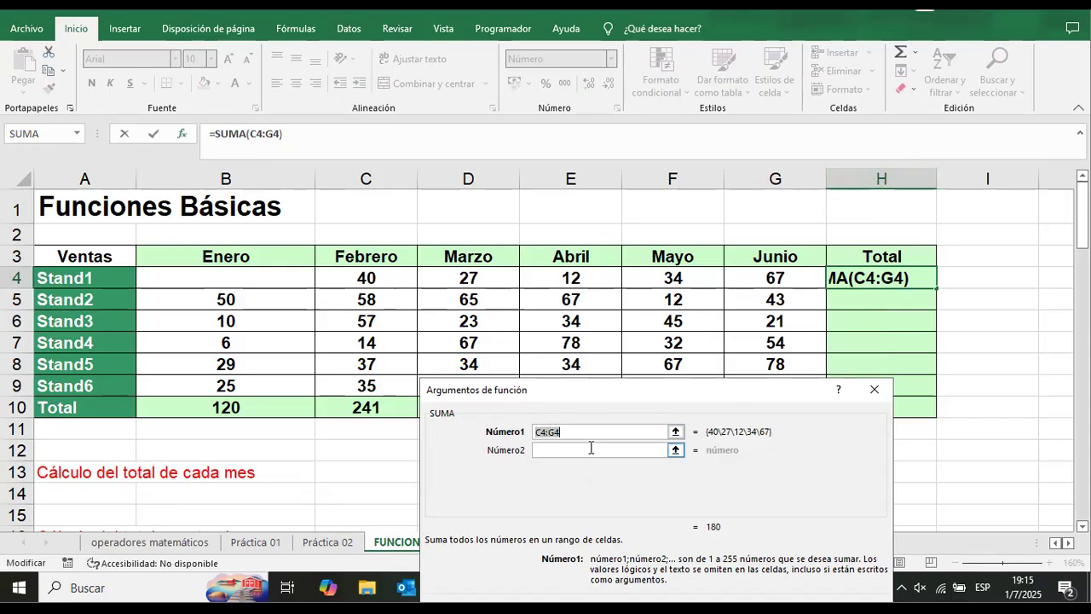
drag(349, 281, 765, 286)
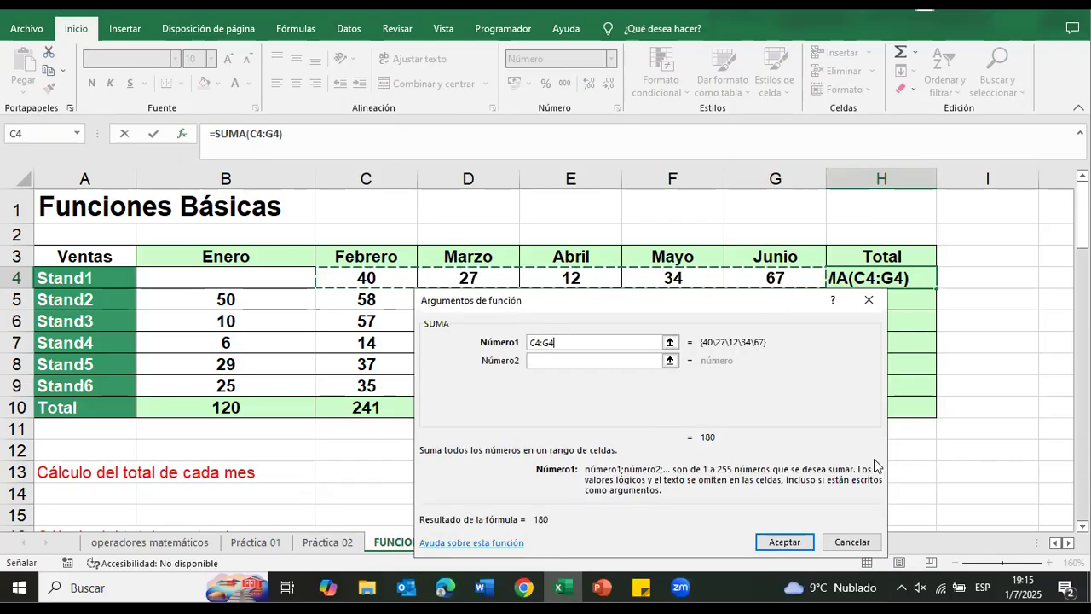
click(795, 540)
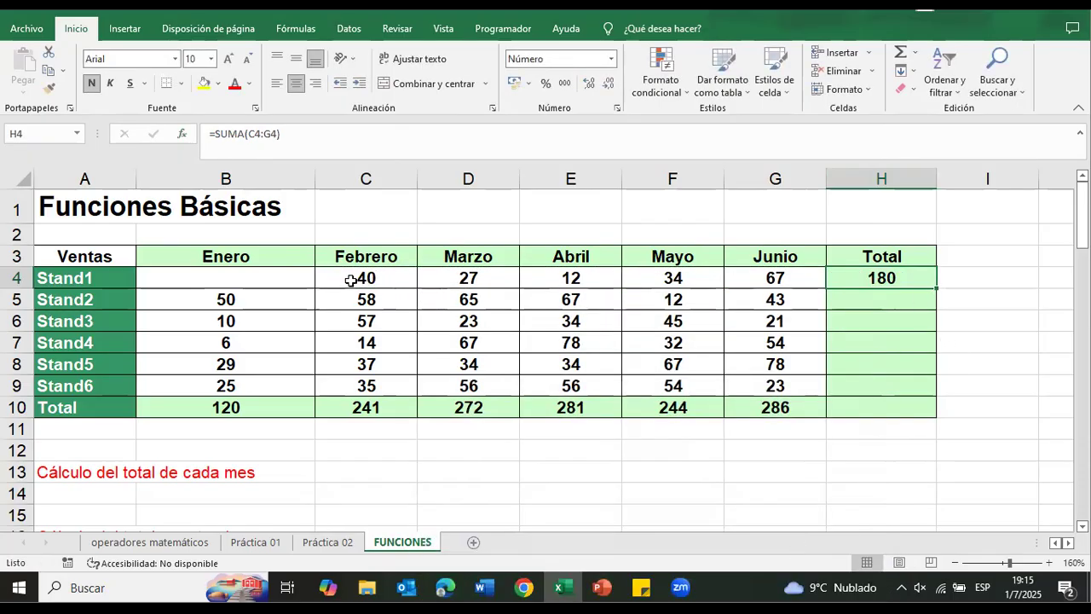
Step: Copy the H4 total down to H5 and extend its range to include Enero as =SUMA(B5:G5)
drag(936, 290, 938, 305)
double_click(897, 296)
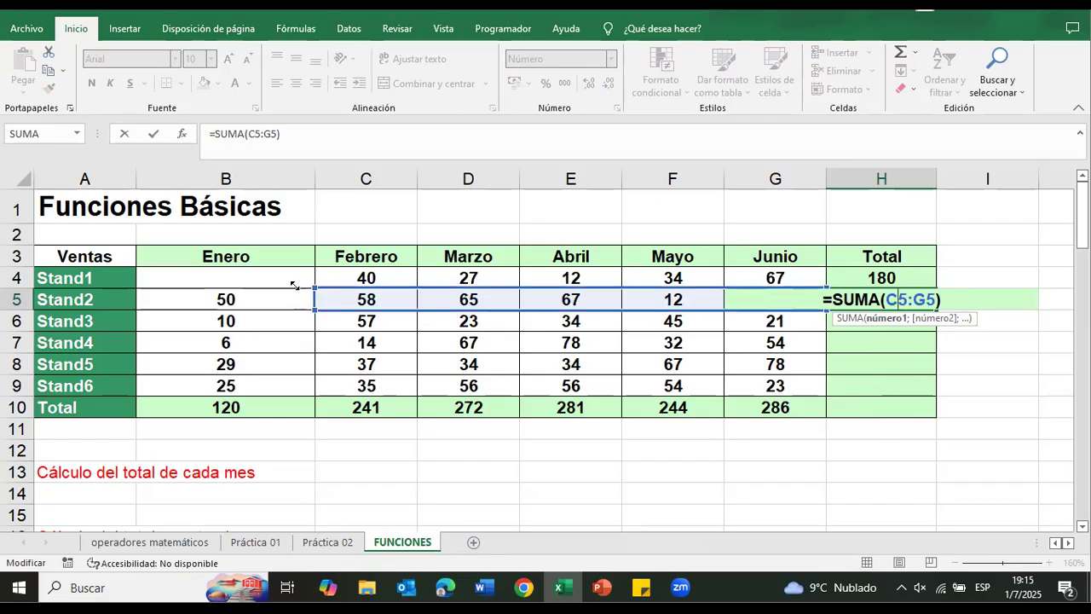
drag(247, 291, 193, 288)
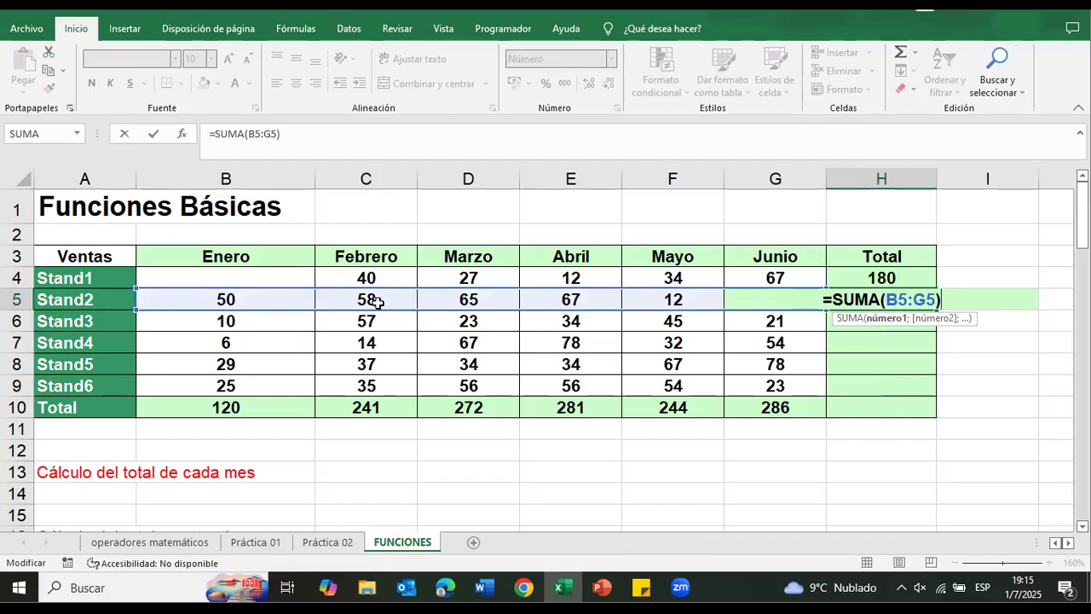
key(Return)
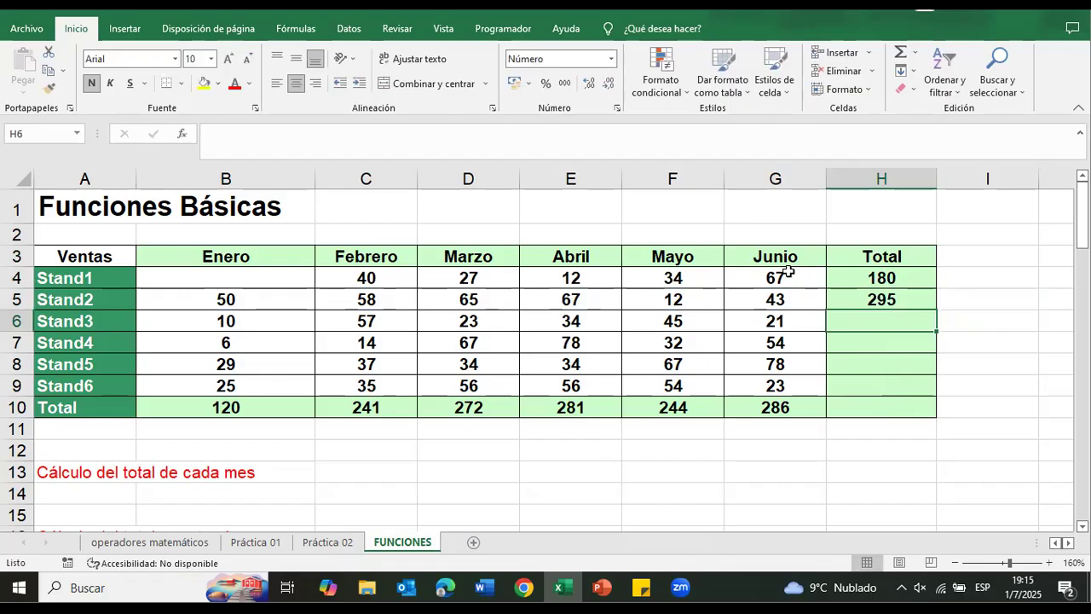
click(886, 299)
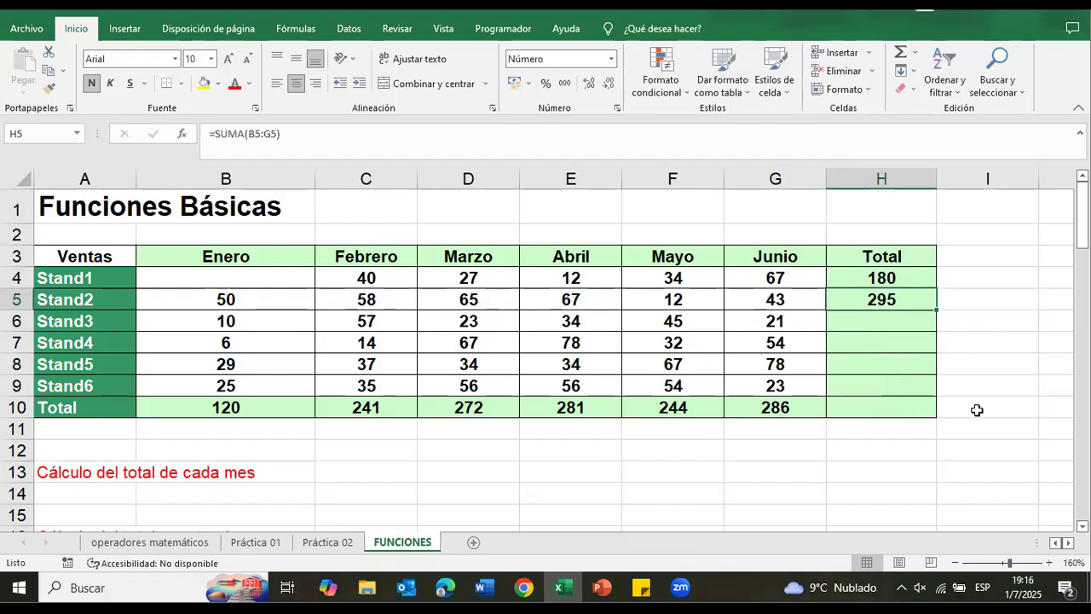
key(BackSpace)
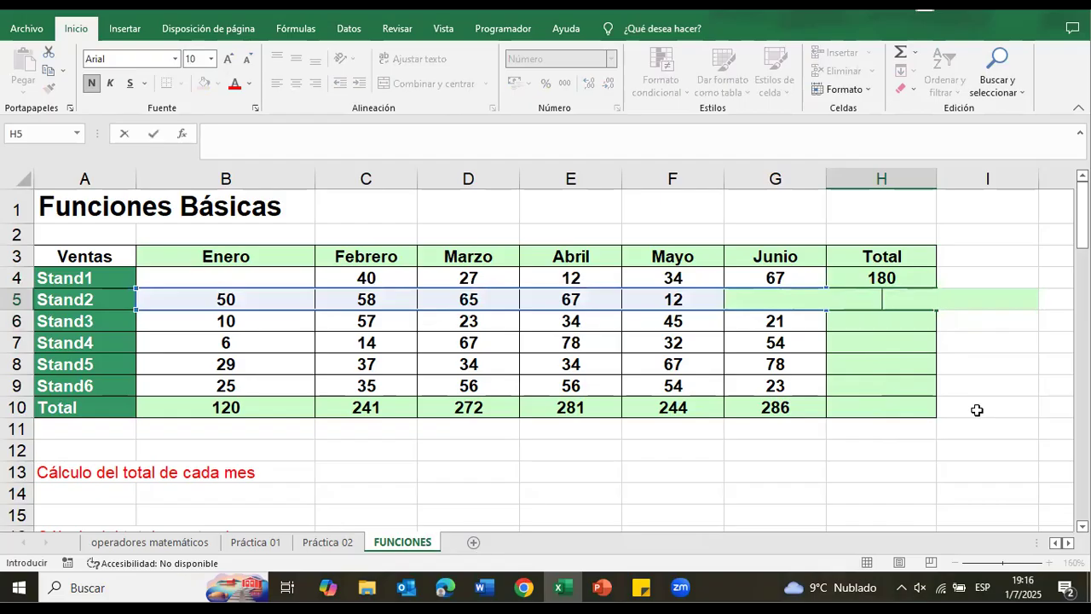
text(?)
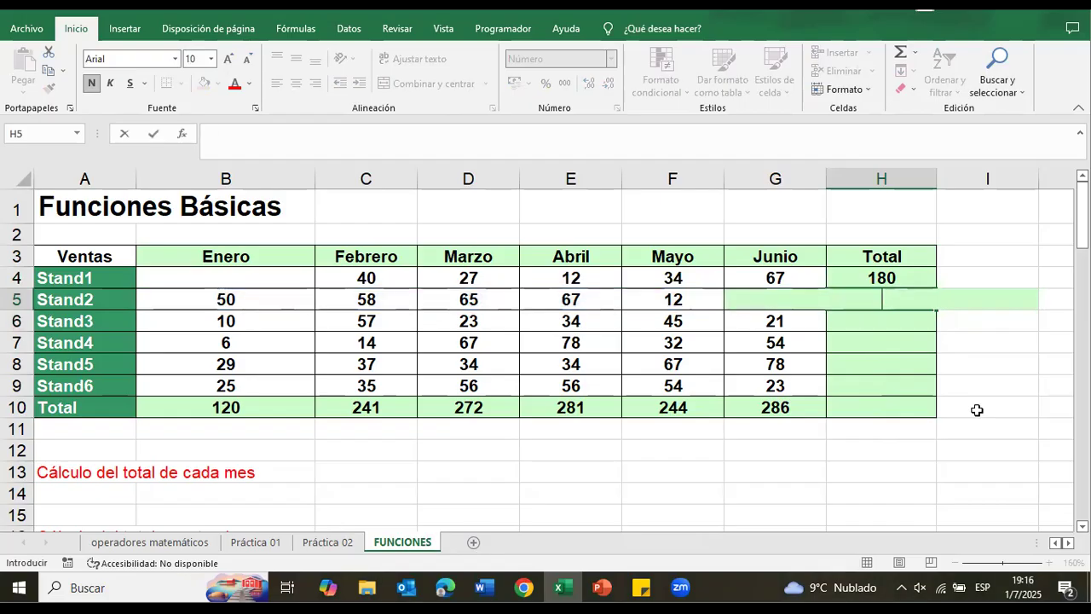
text(=)
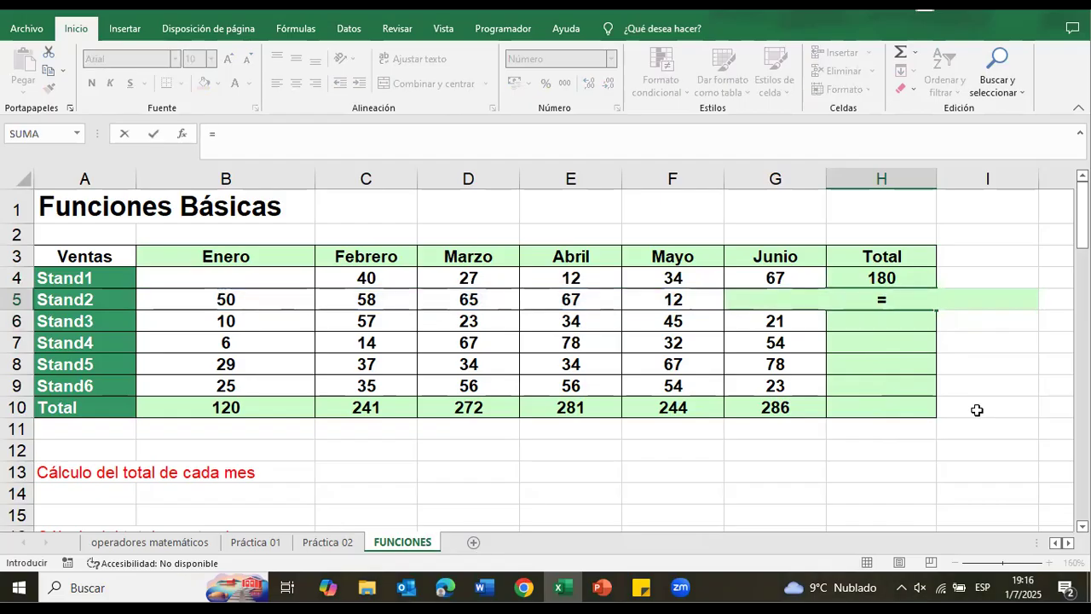
click(225, 299)
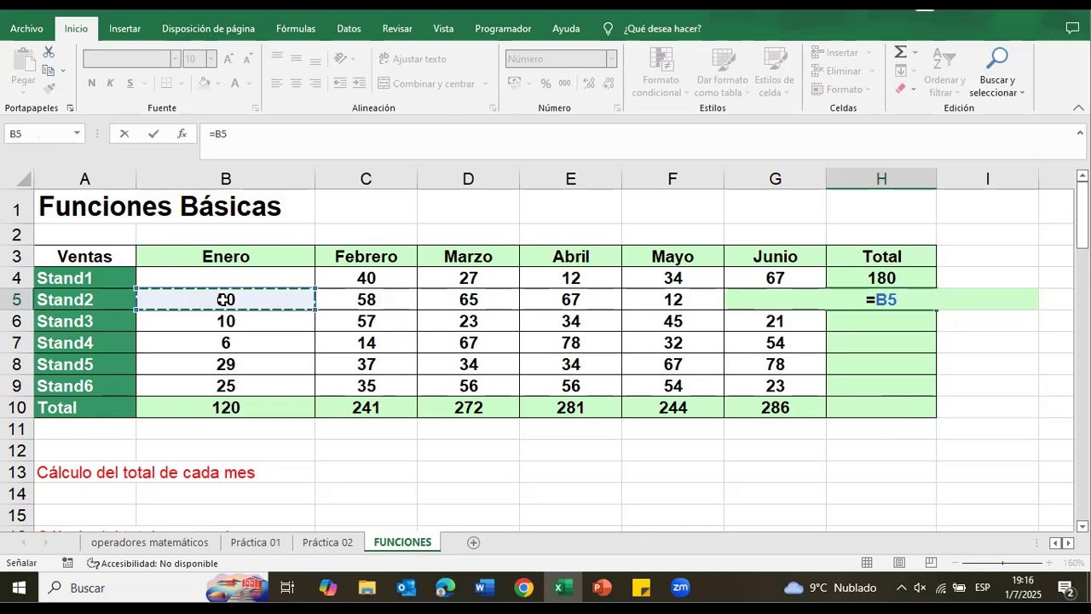
text(+)
click(379, 309)
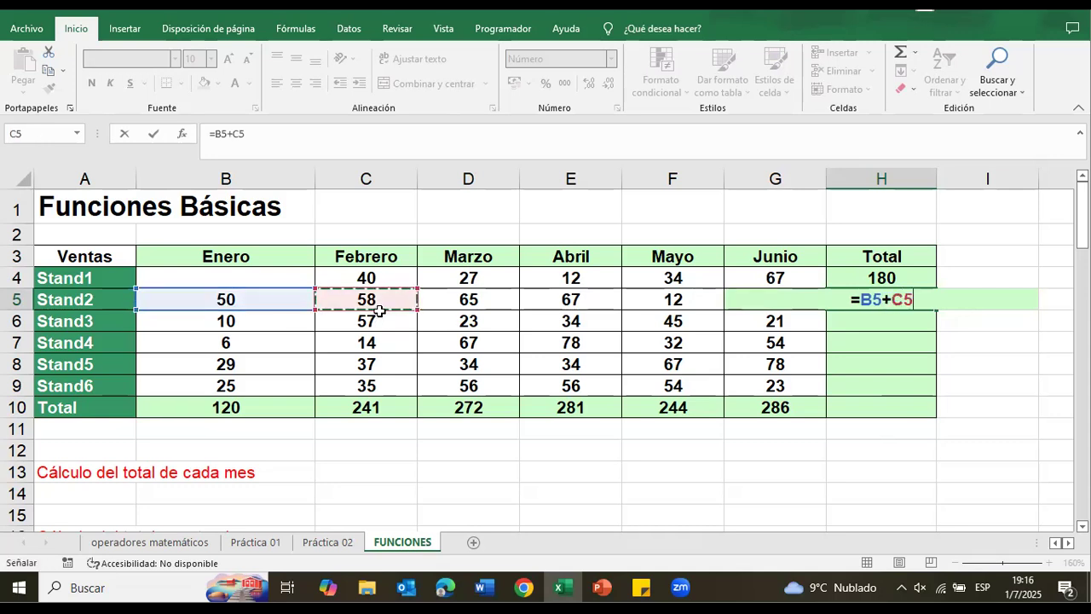
text(+)
click(446, 299)
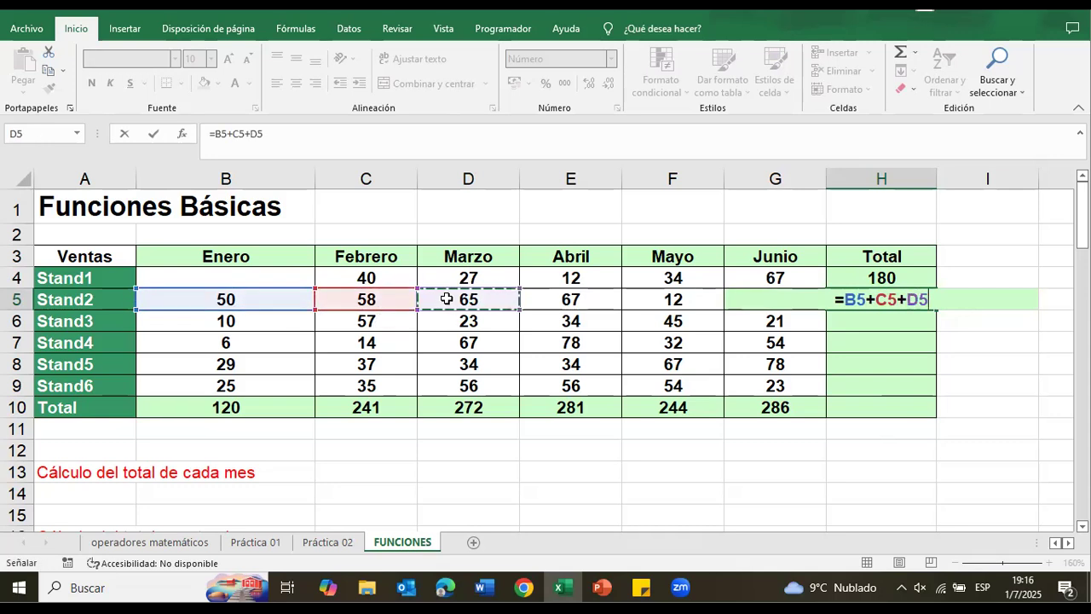
text(+)
click(590, 295)
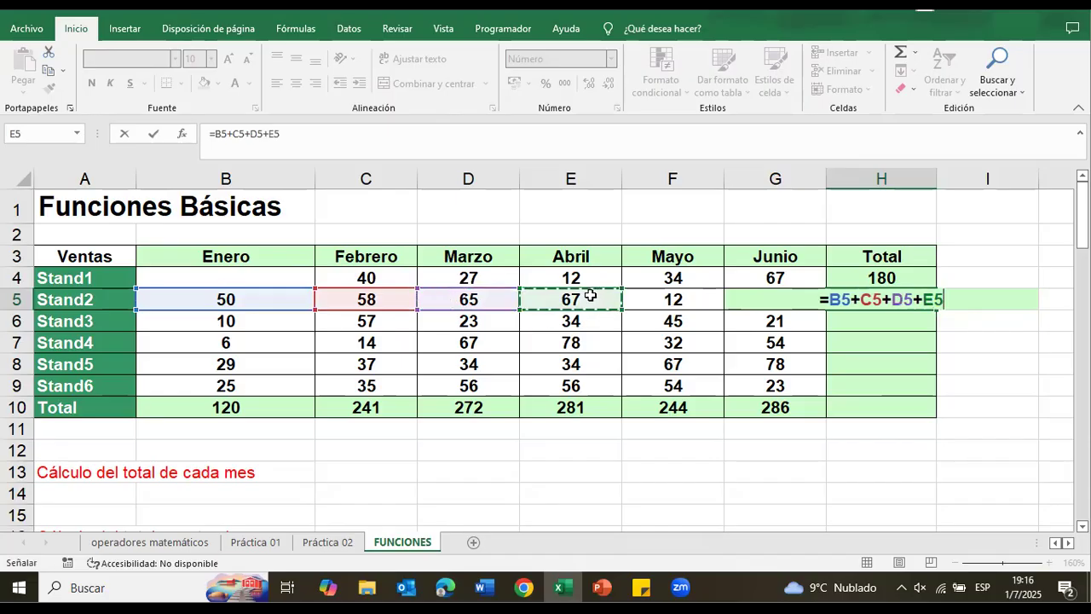
text(+)
click(648, 300)
text(+)
click(740, 299)
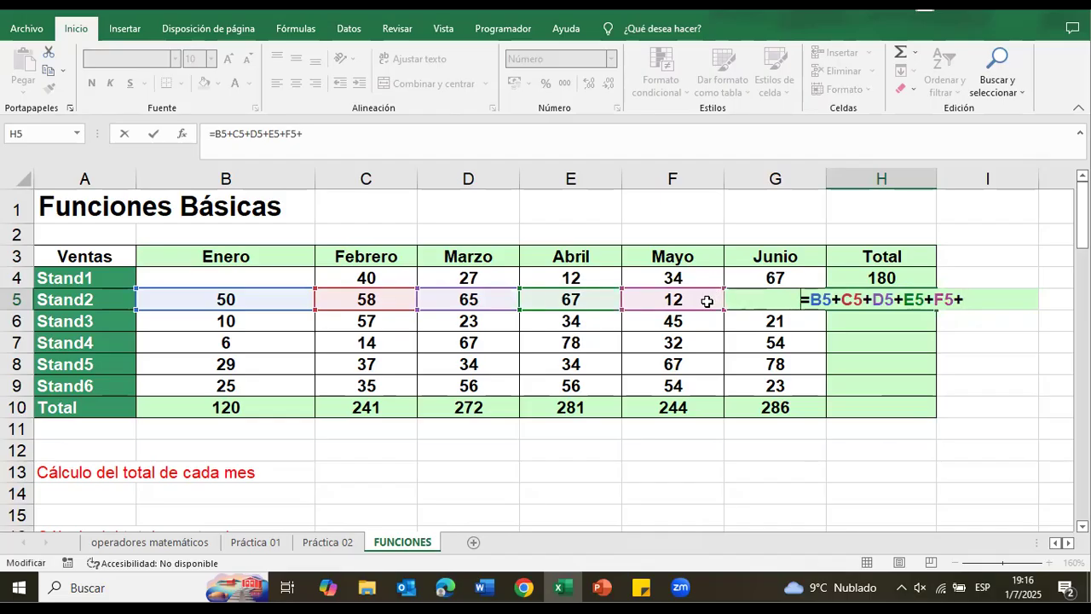
text(=)
click(706, 301)
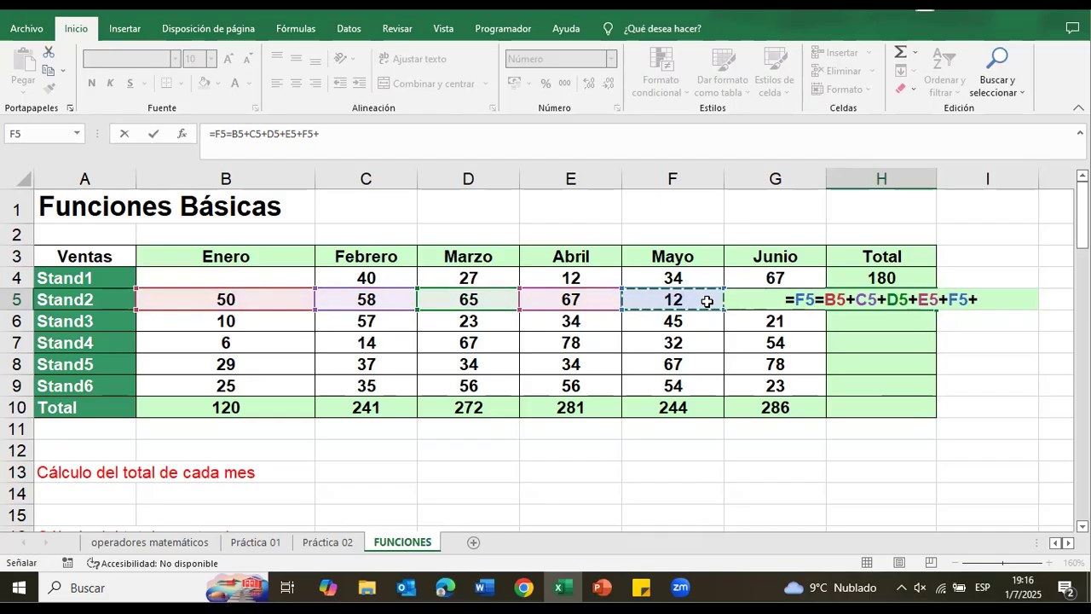
key(Right)
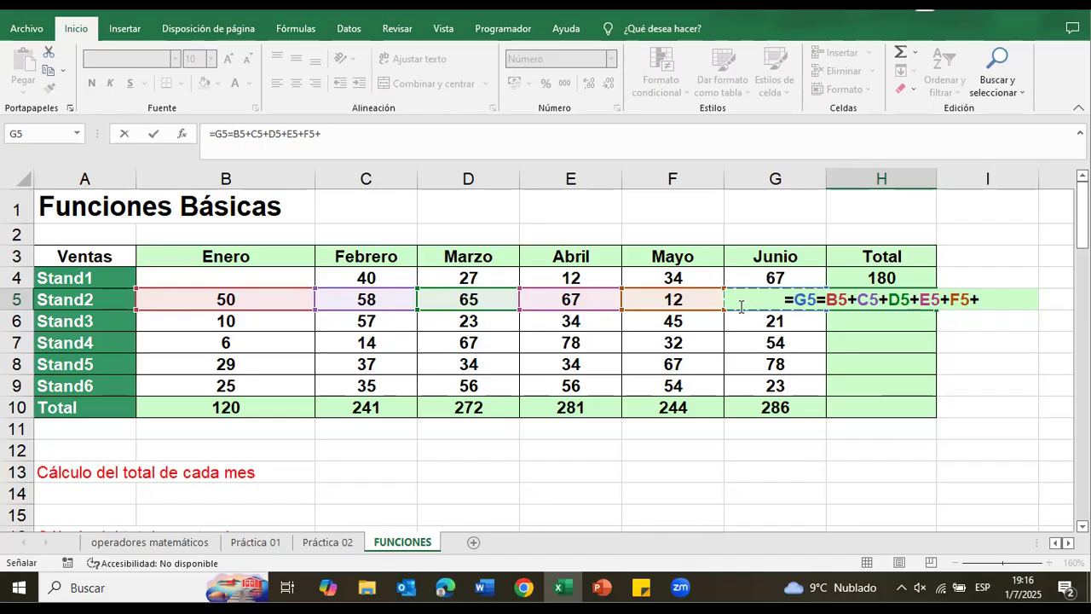
click(792, 318)
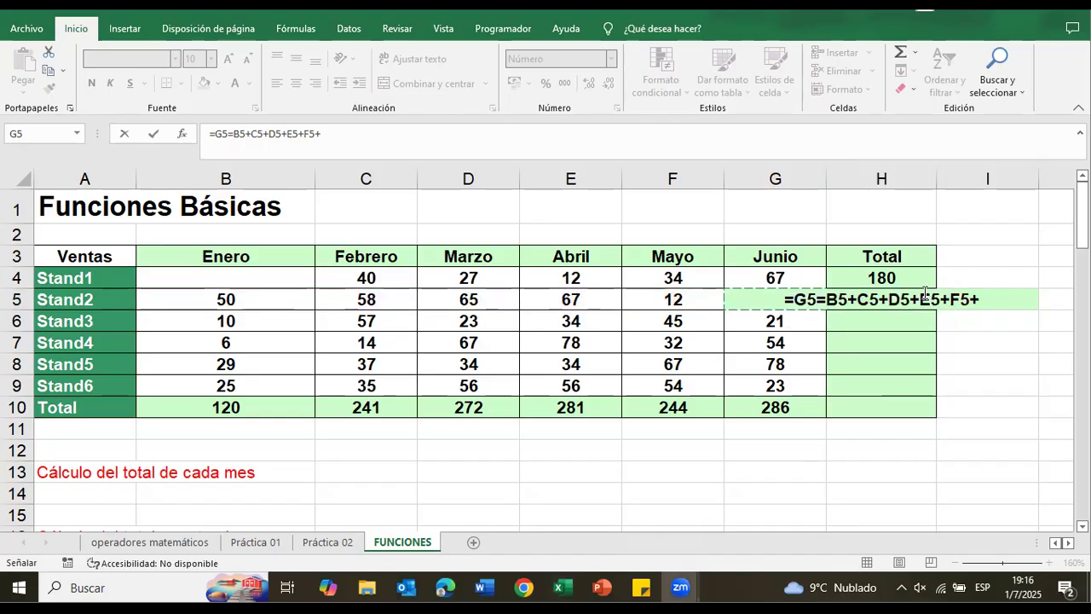
drag(980, 298, 805, 303)
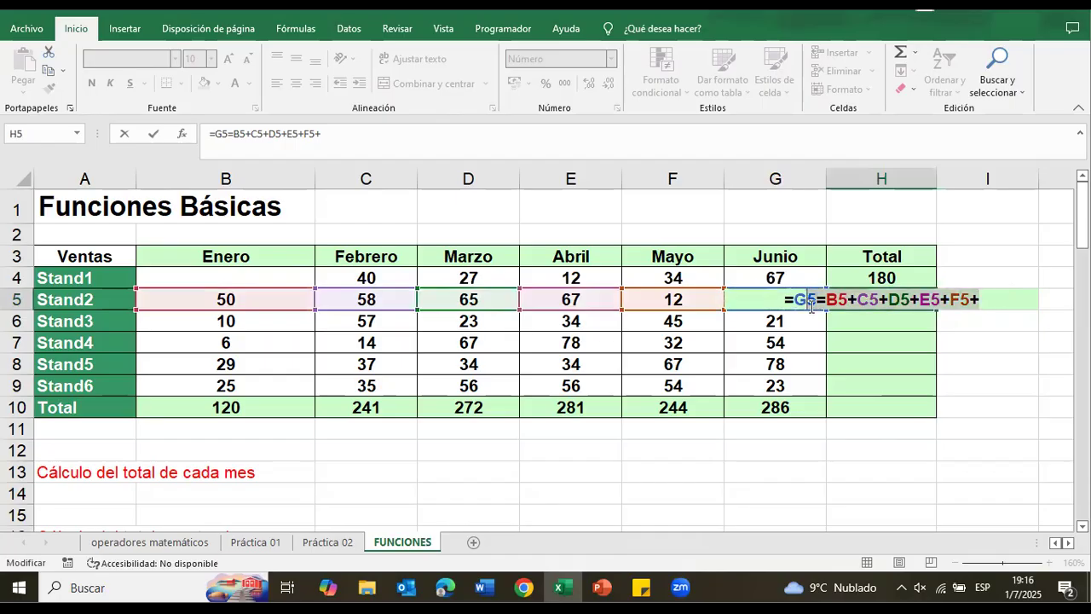
key(BackSpace)
key(BackSpace)
click(906, 315)
key(Escape)
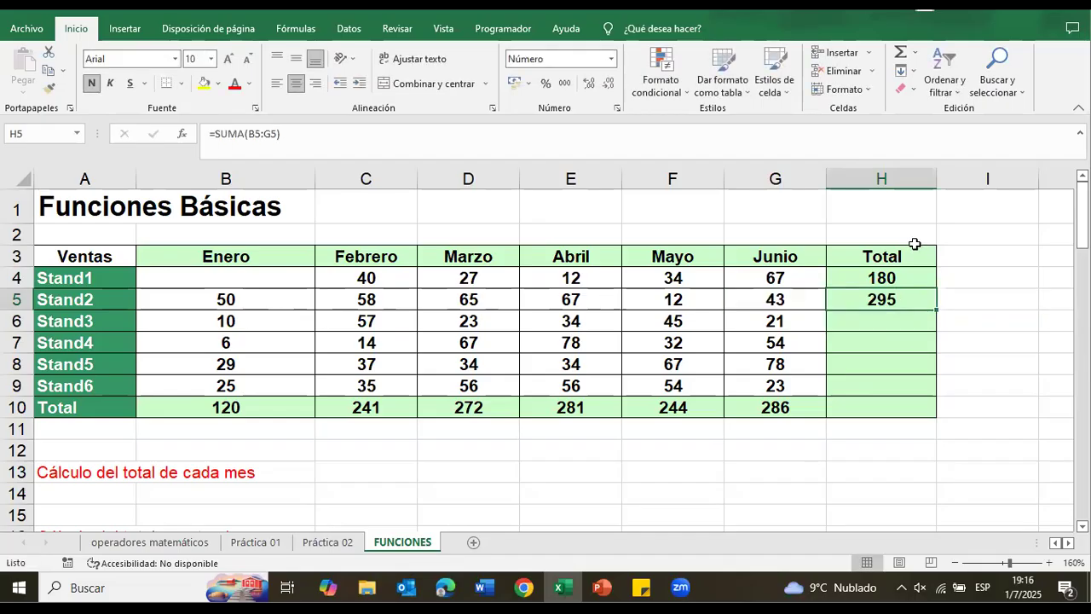
Step: Widen the Junio column and replace the Stand2 total in H5 with the addition formula =B5+C5+D5+F5+G5
drag(826, 178, 866, 180)
click(937, 317)
click(933, 302)
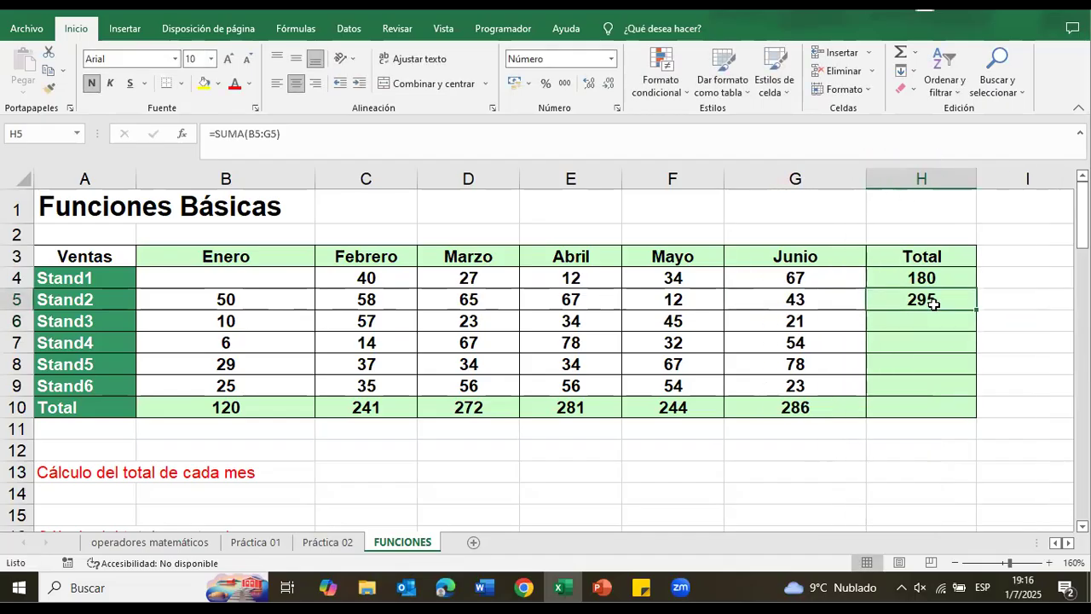
key(BackSpace)
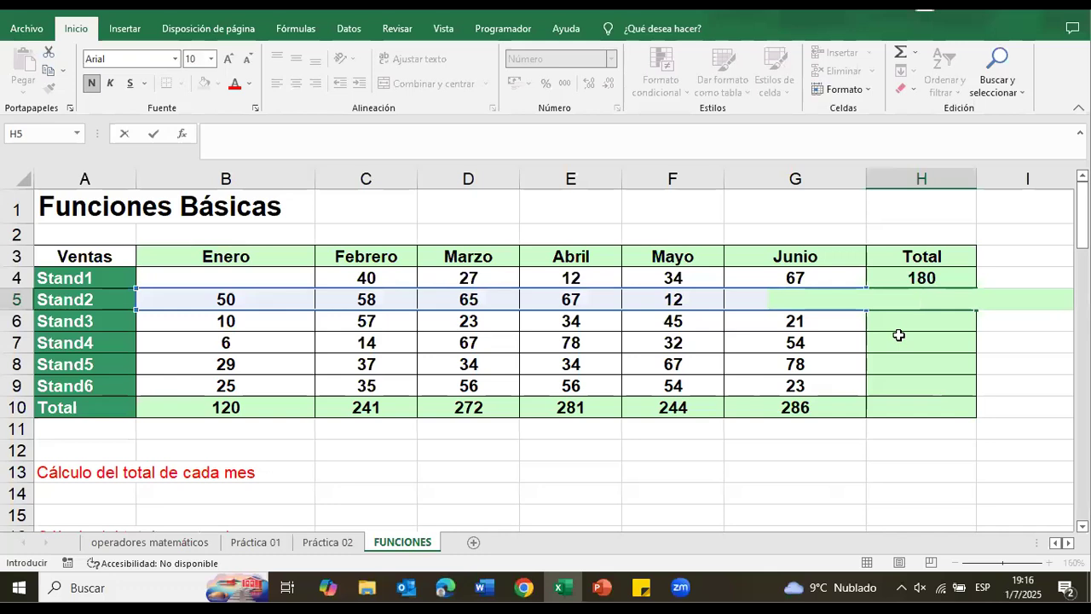
text(=)
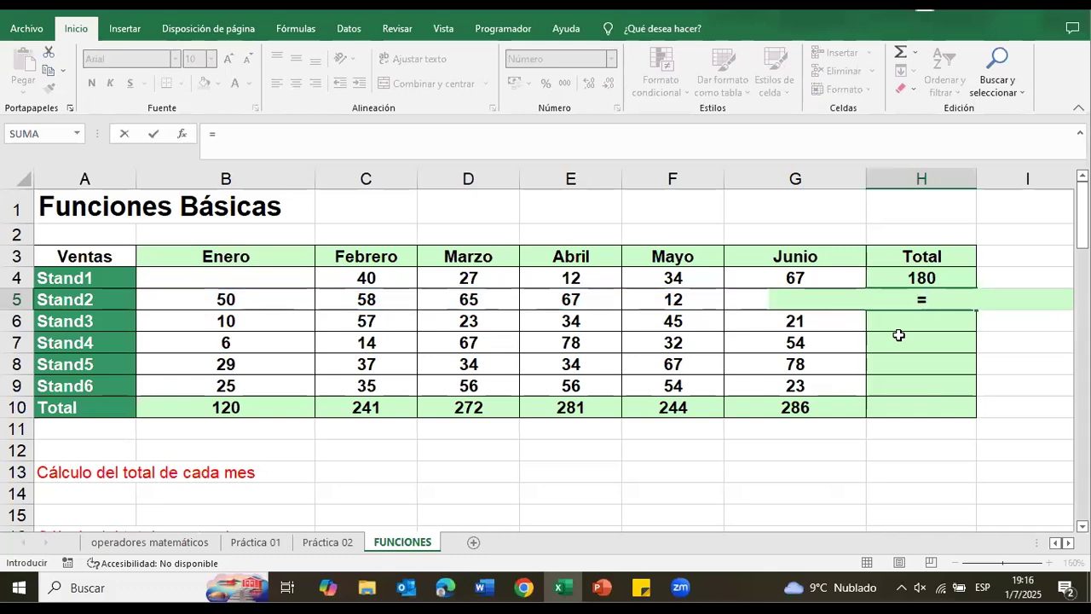
click(268, 295)
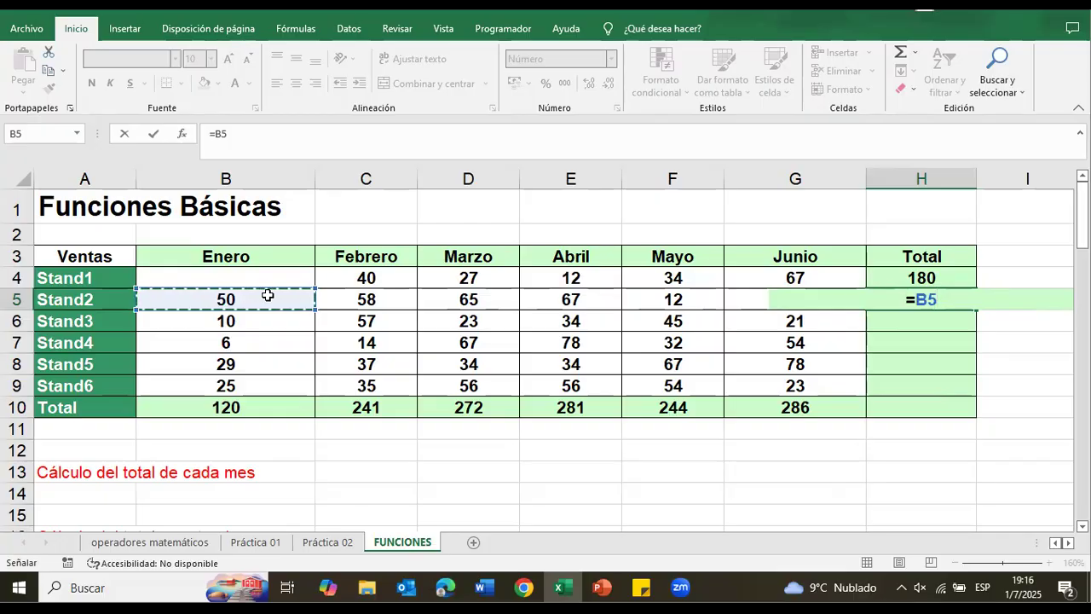
text(+)
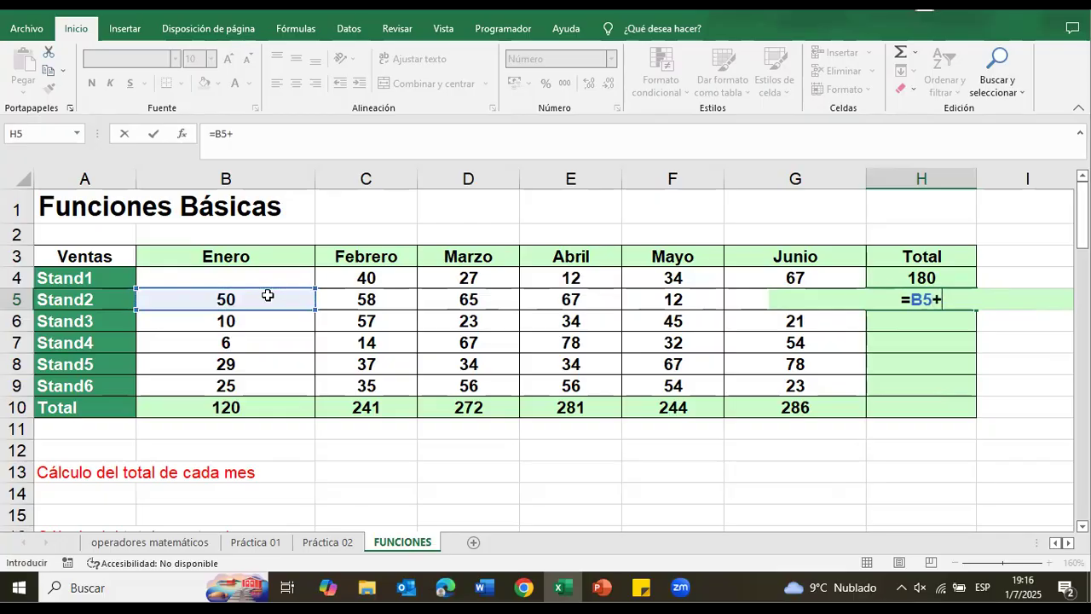
click(368, 294)
text(+)
click(449, 294)
text(+)
click(596, 295)
click(653, 297)
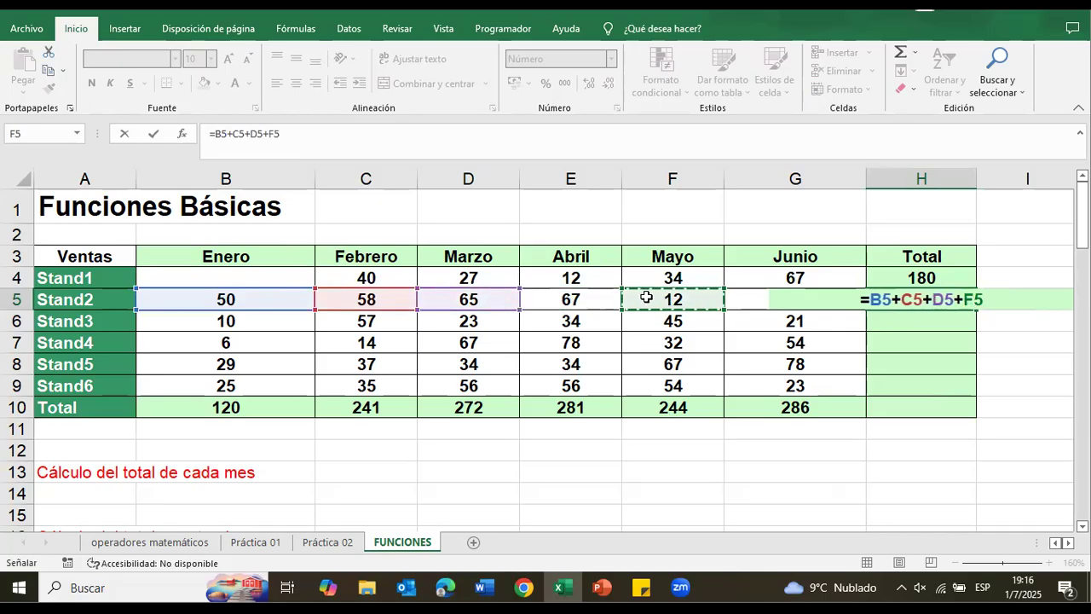
text(+)
click(740, 272)
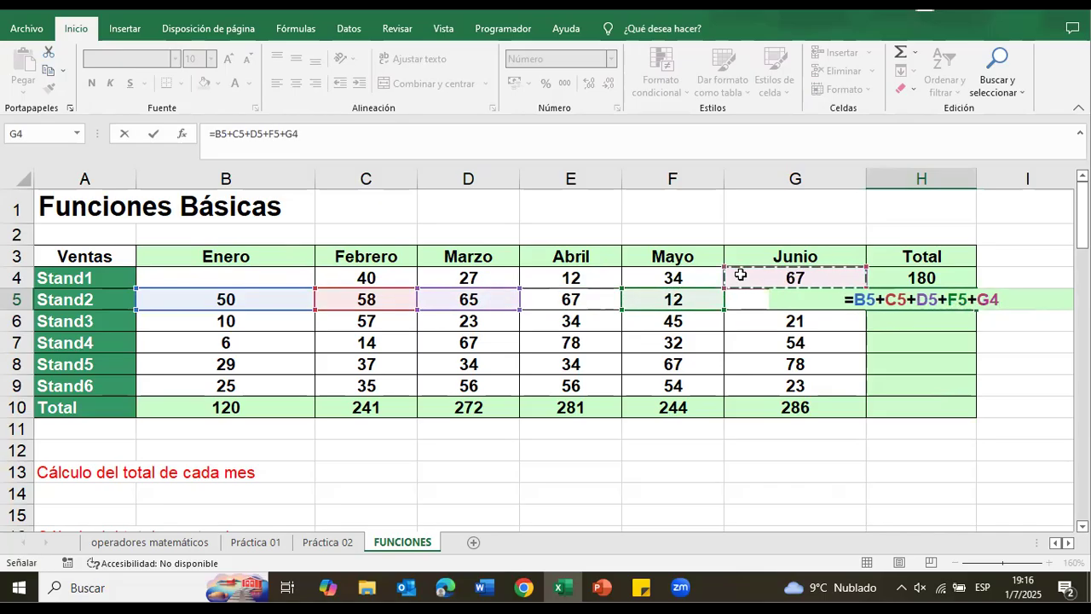
key(Down)
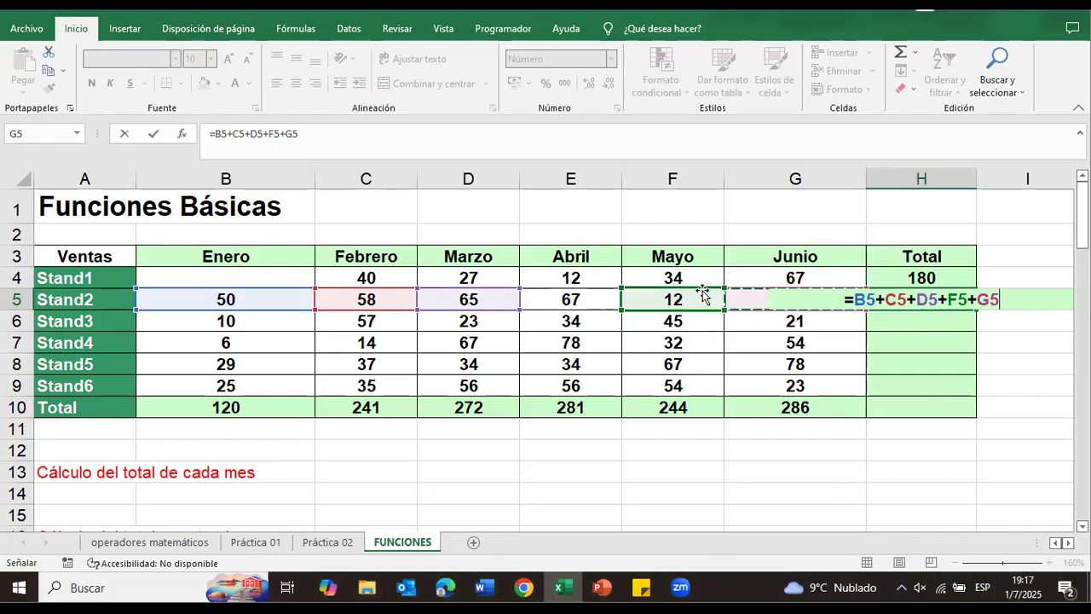
key(Return)
Step: Correct the Stand2 total formula in H5 to include Abril, making it =B5+C5+D5+E5+F5+G5
click(941, 294)
double_click(941, 294)
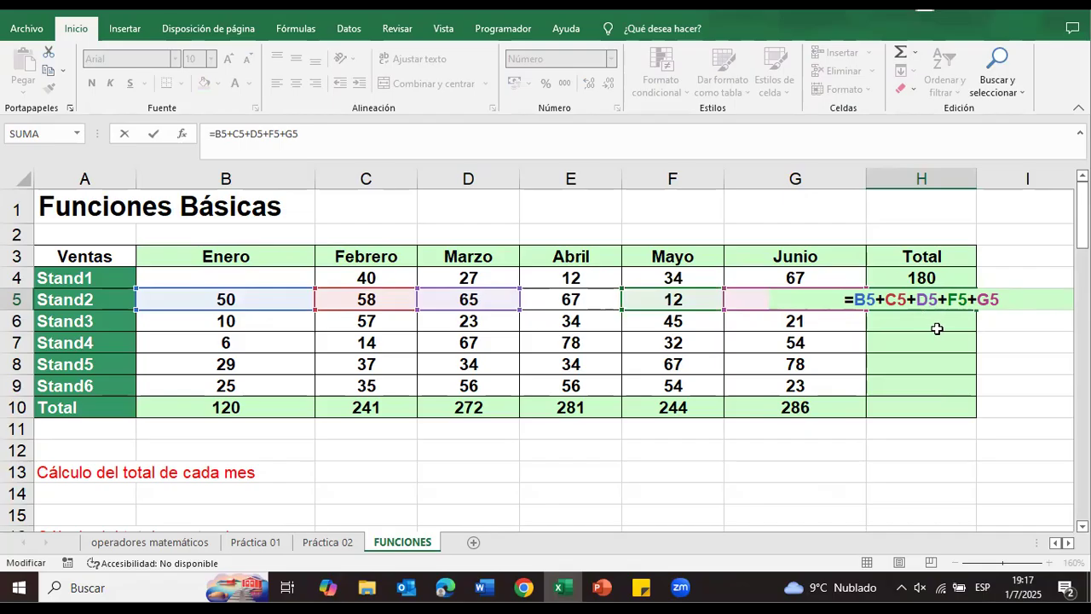
key(Return)
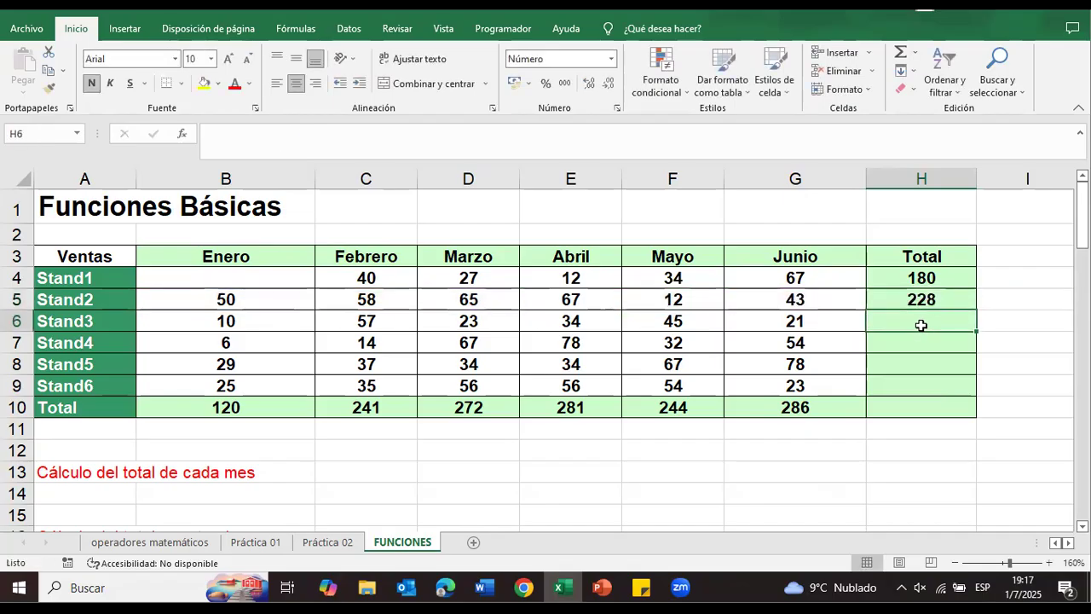
double_click(927, 300)
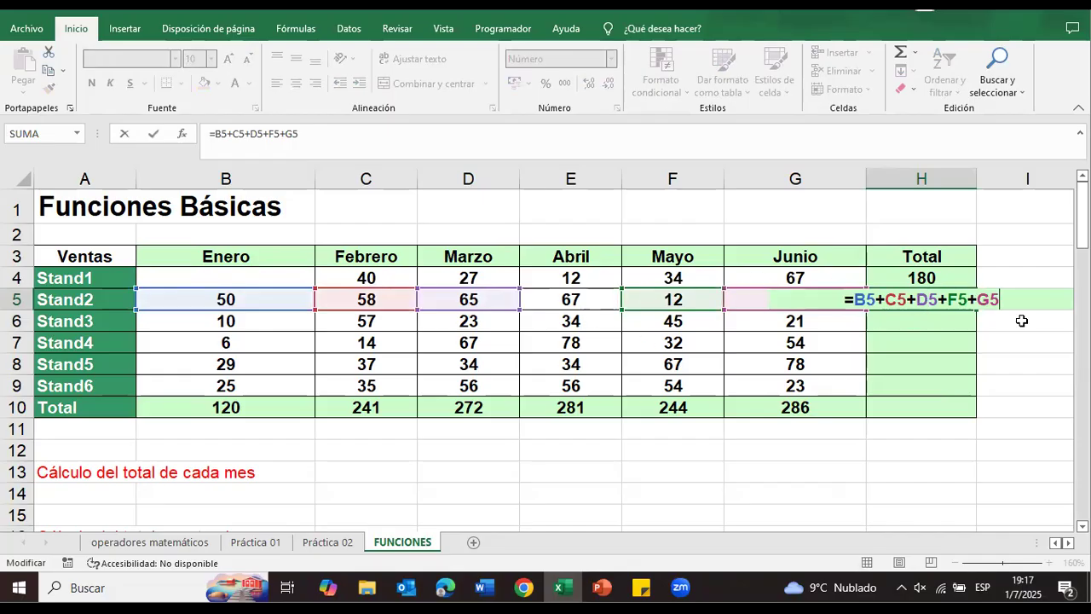
key(BackSpace)
key(BackSpace)
key(BackSpace)
key(BackSpace)
key(BackSpace)
key(BackSpace)
key(BackSpace)
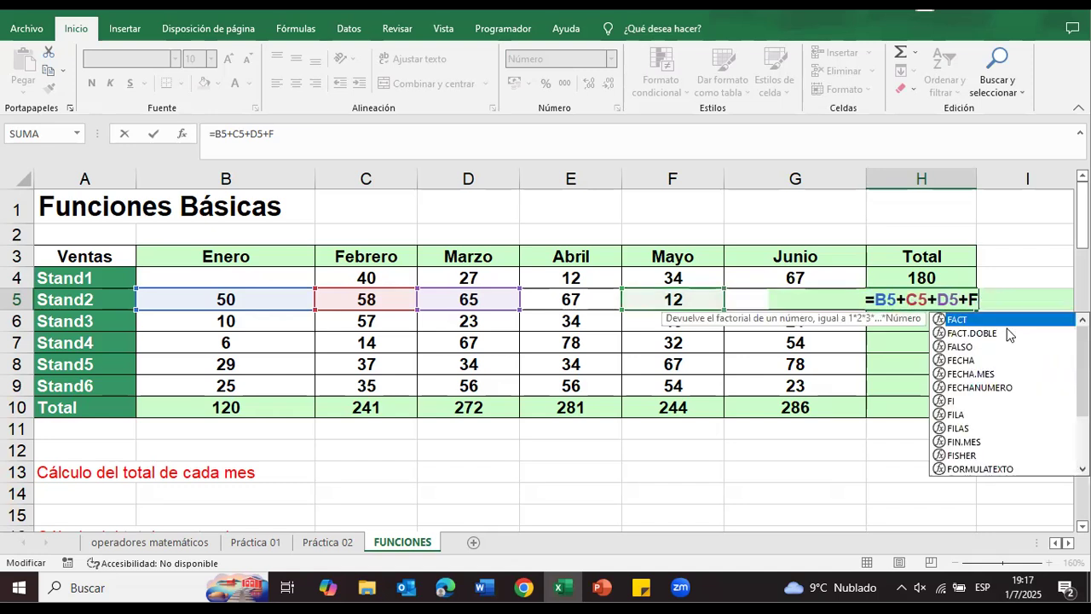
key(BackSpace)
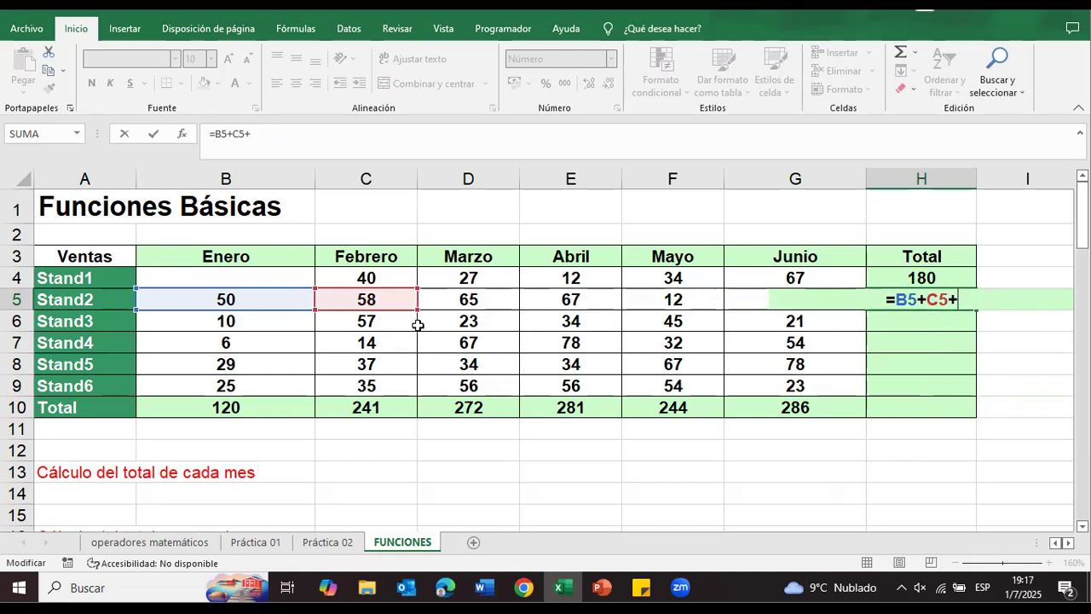
click(466, 305)
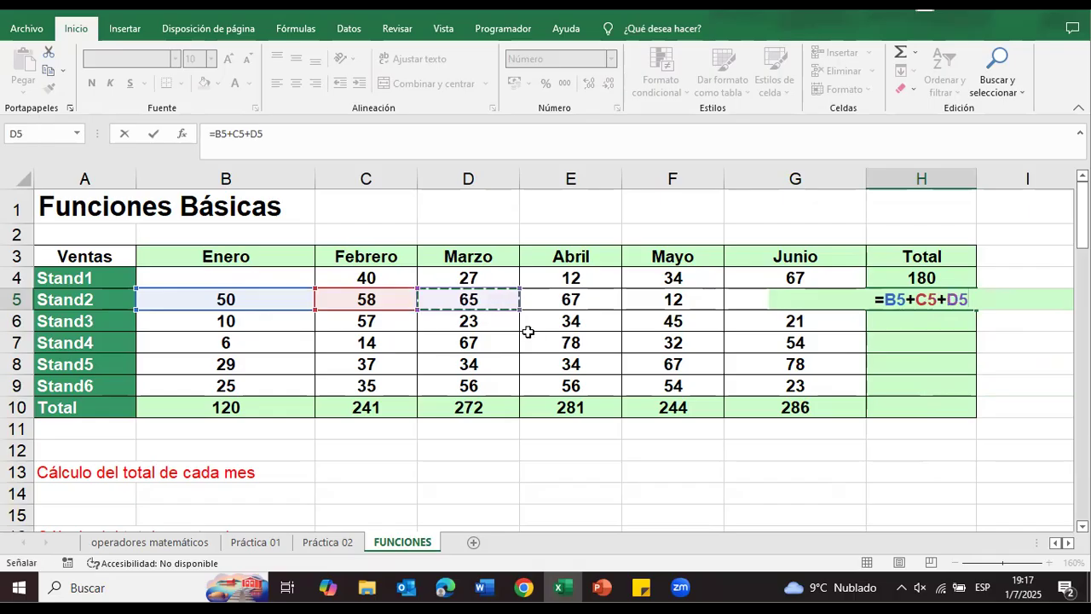
text(+)
click(568, 302)
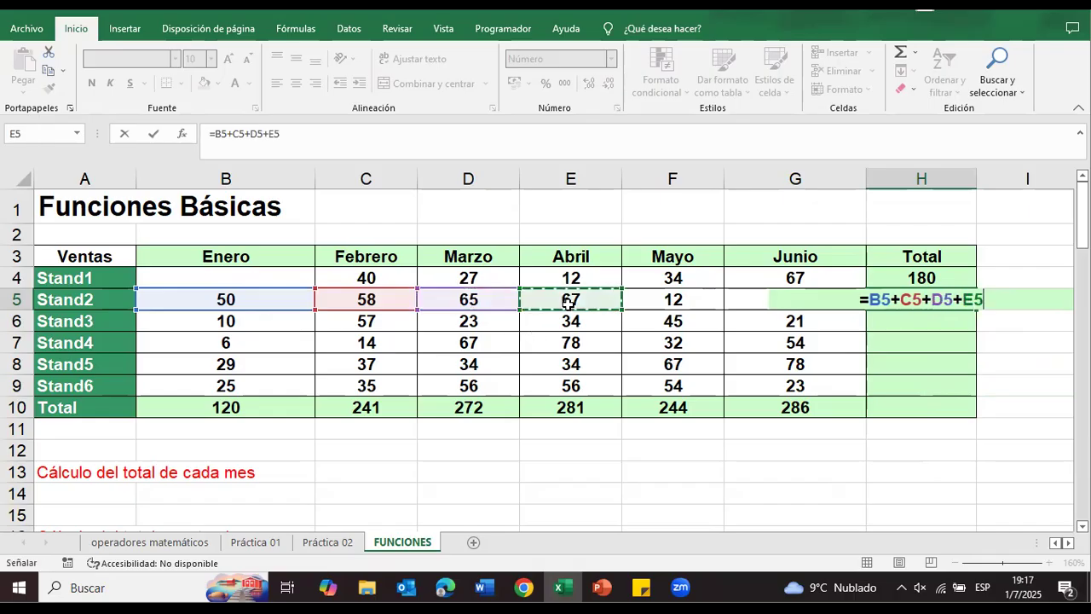
text(+)
click(676, 305)
text(+)
click(741, 296)
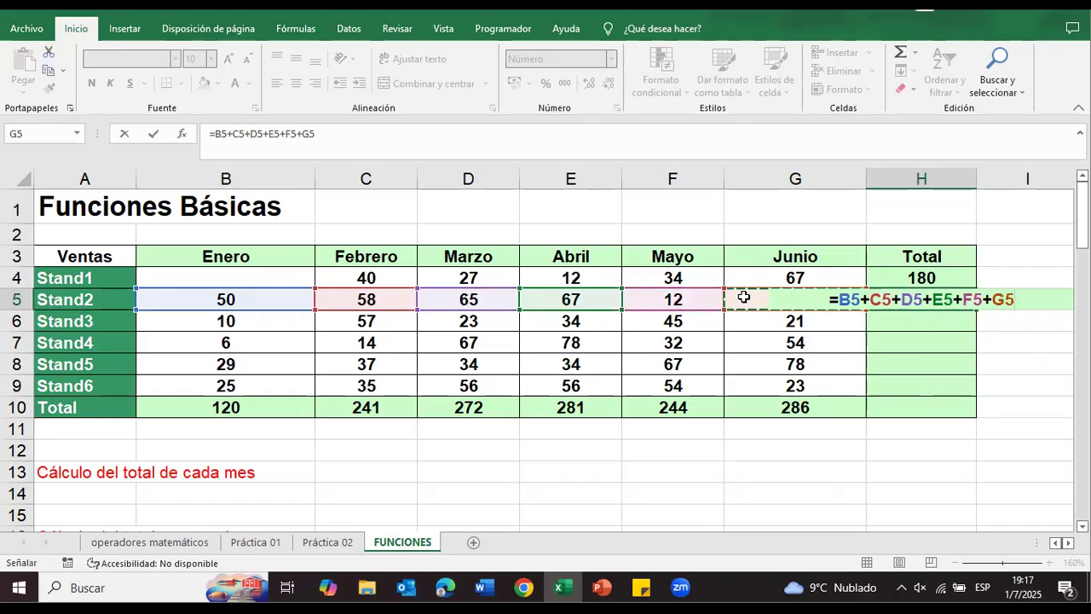
key(Return)
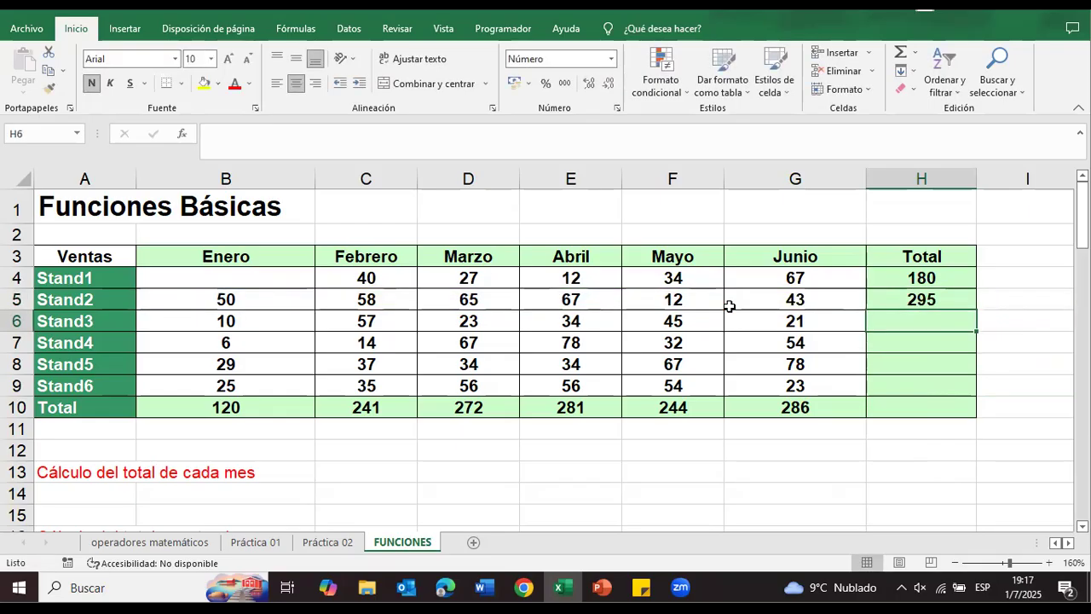
Step: Check the references in the H5 formula and fill it down through H10 for Stand3 to Stand6 and the Total row
double_click(884, 299)
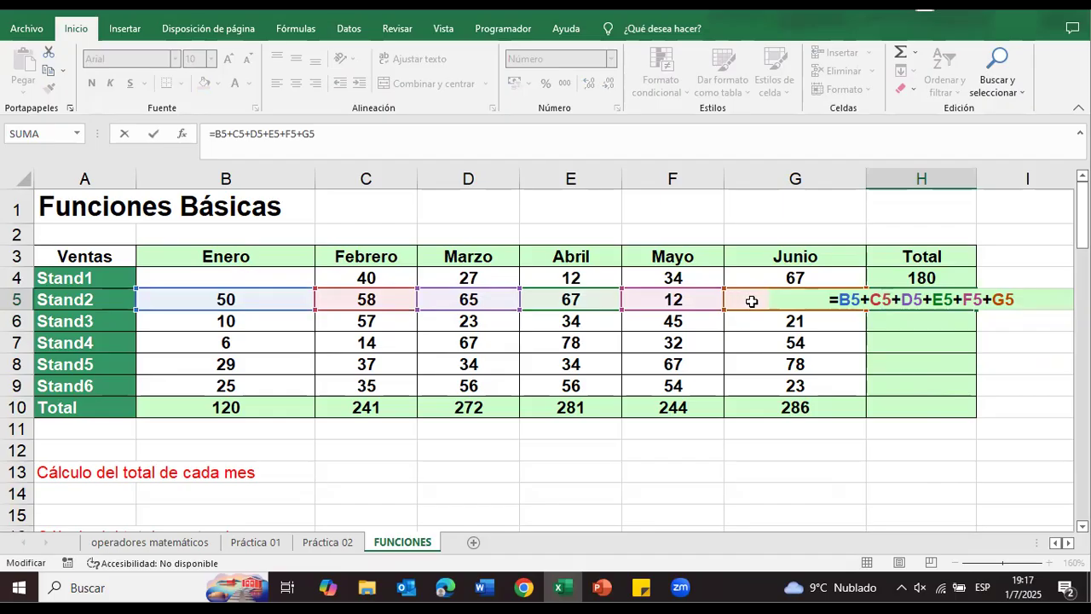
key(Return)
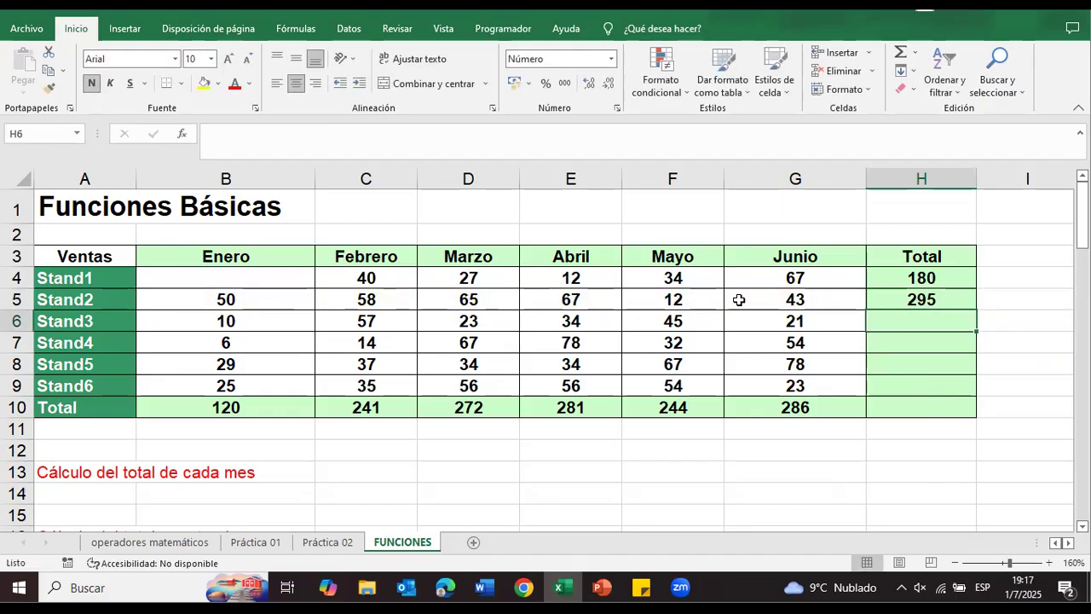
click(893, 303)
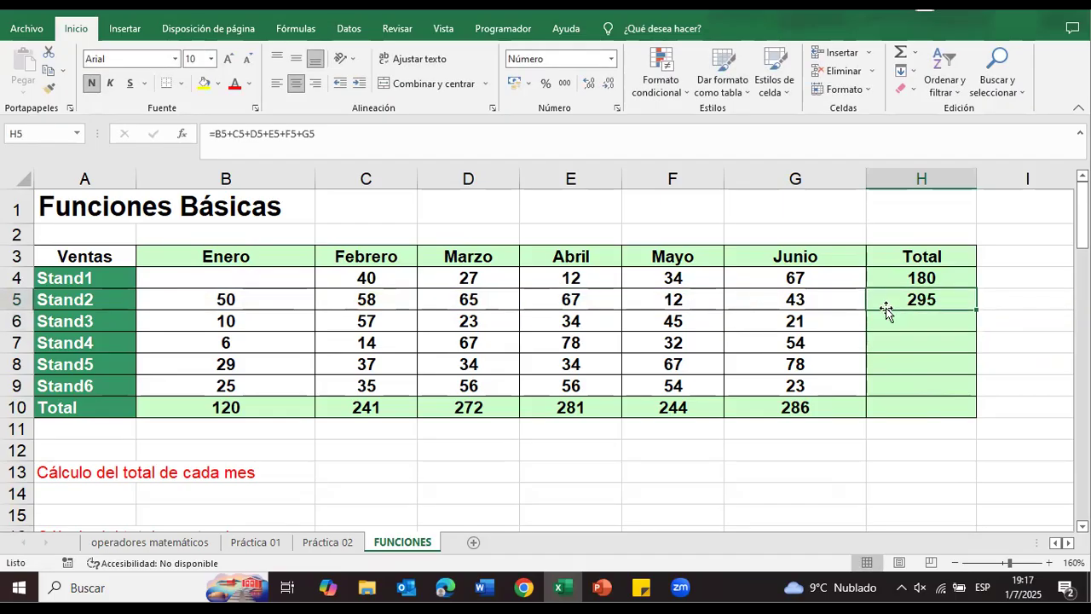
drag(978, 310, 948, 419)
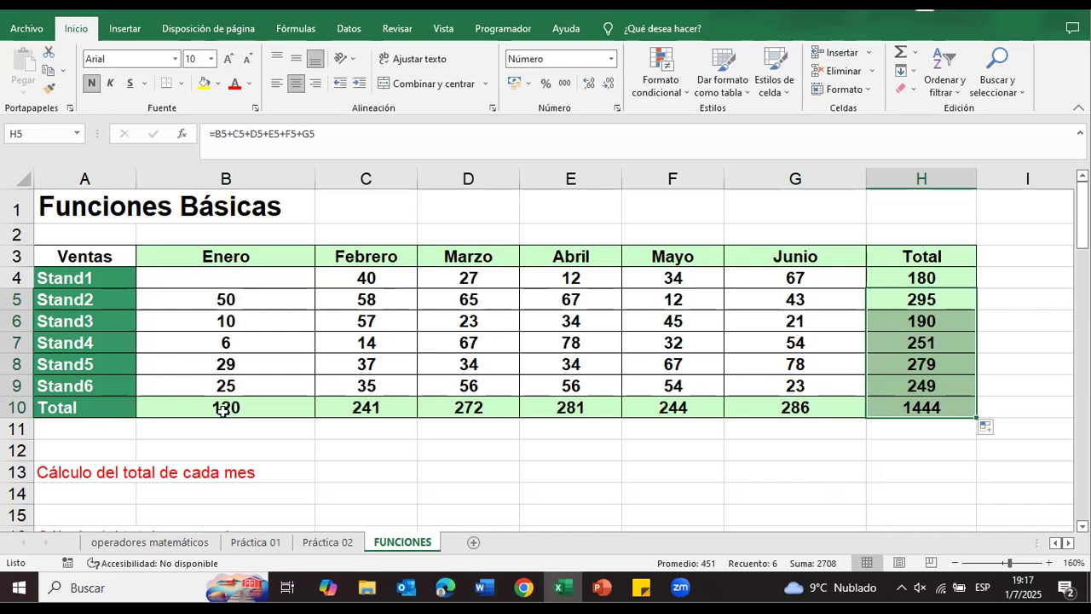
Step: Check the grand total formula in H10 and review the calculation notes and the Cuadro estadístico section below the table
click(927, 409)
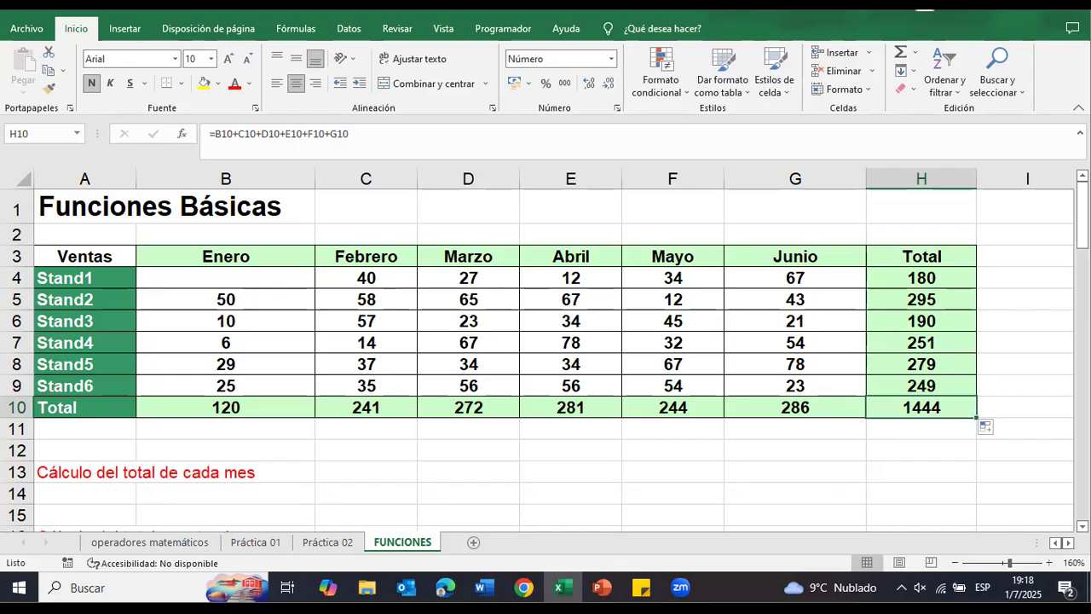
scroll(834, 413, down, 2)
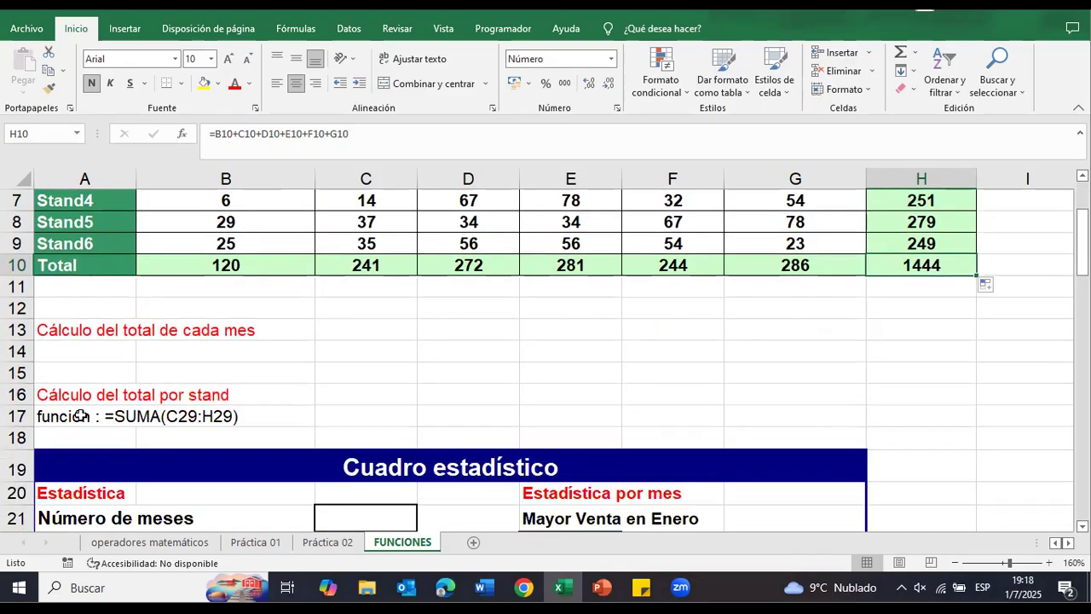
click(146, 332)
click(111, 390)
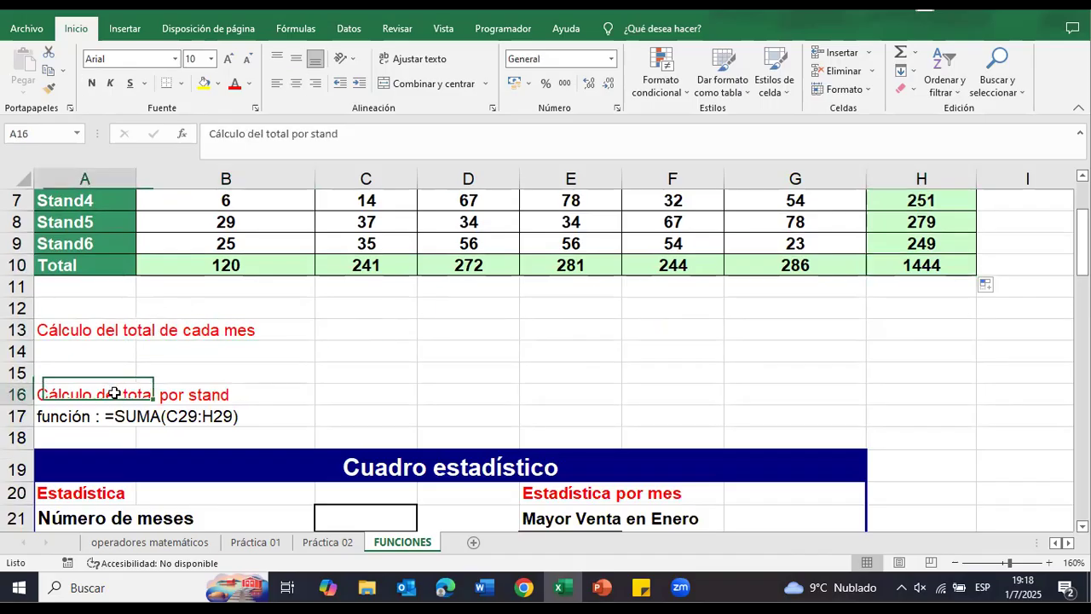
click(68, 416)
scroll(290, 392, down, 2)
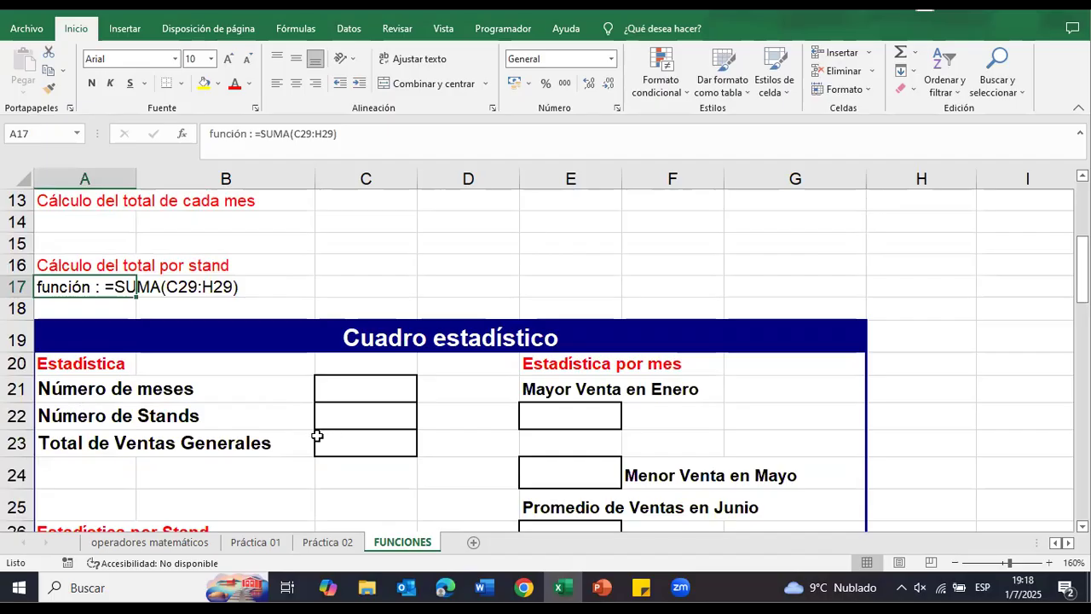
scroll(323, 426, down, 1)
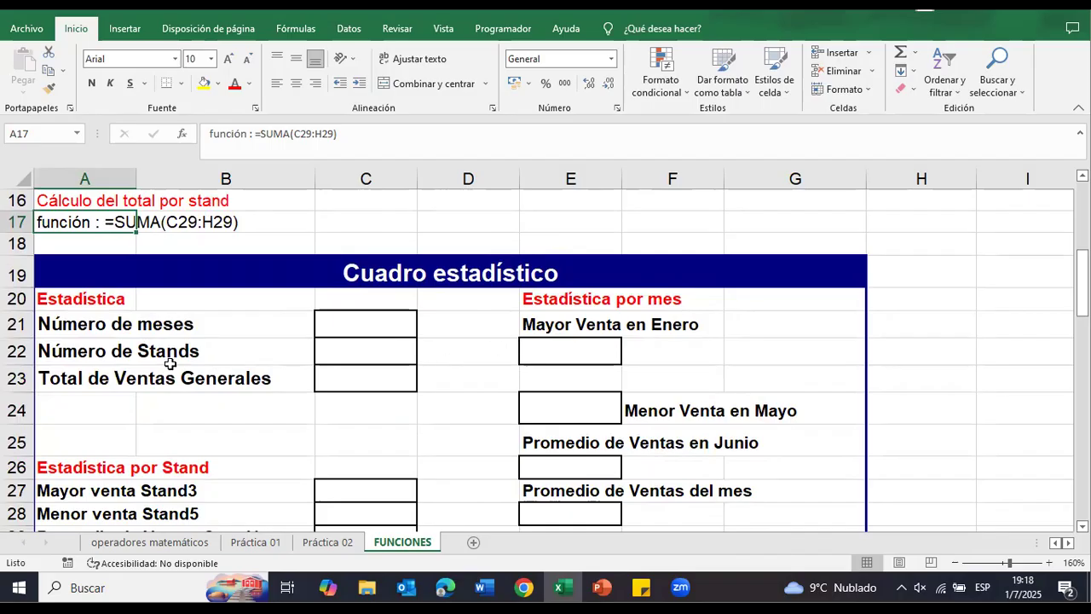
click(388, 331)
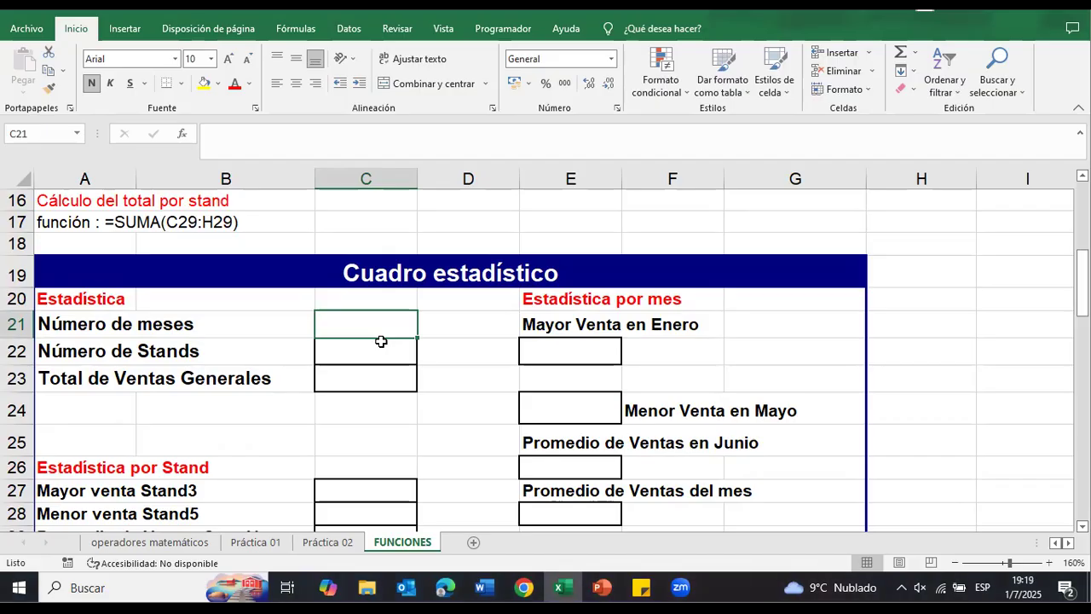
text(?)
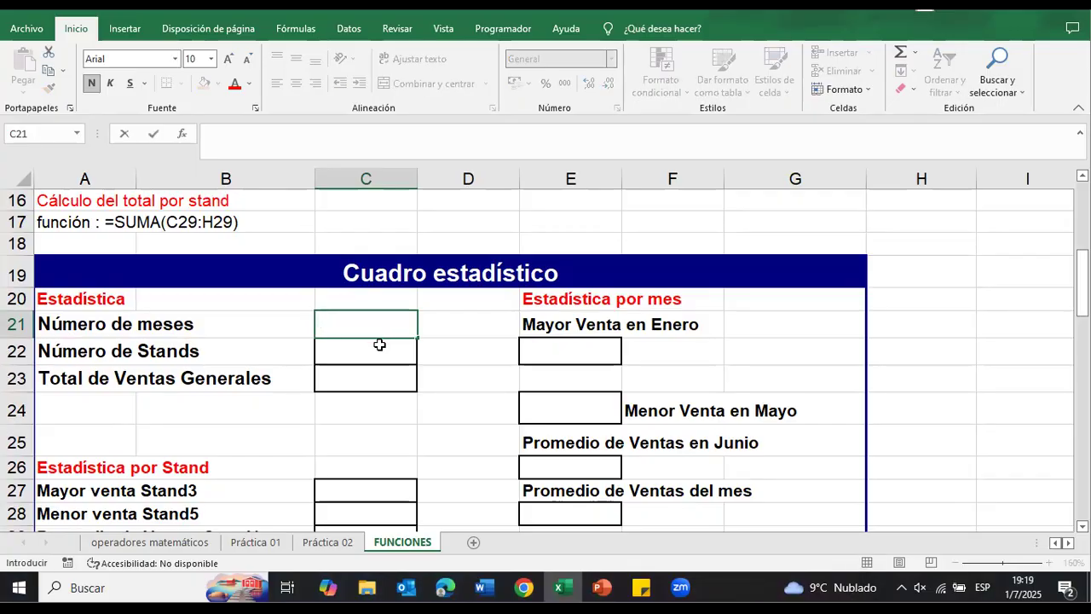
click(526, 315)
Step: Insert the CONTARA function in C21 for Número de meses, counting the month headers in B3:G3
click(388, 314)
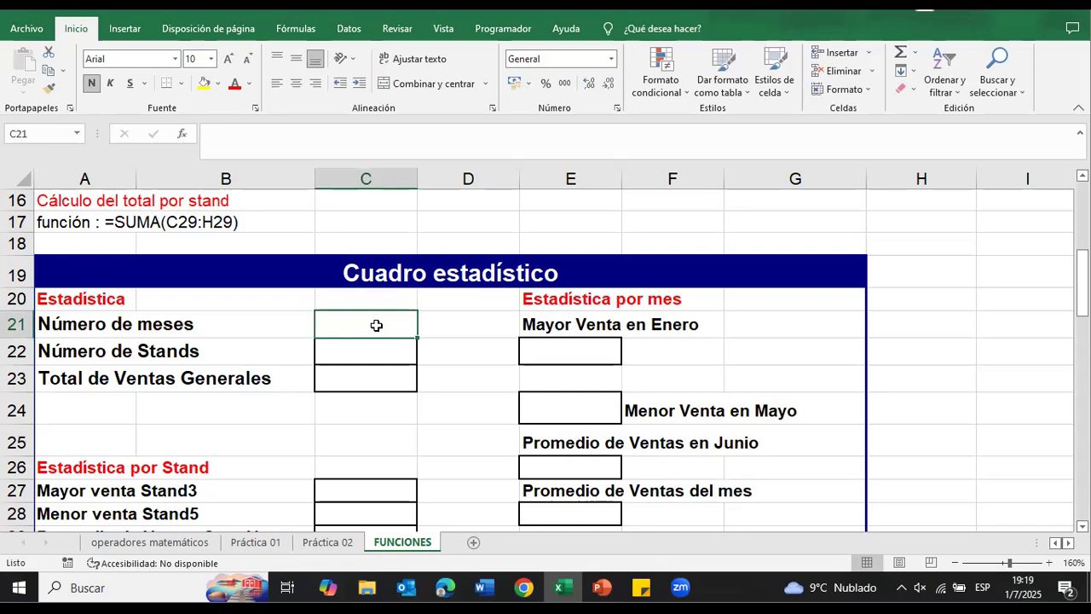
click(184, 136)
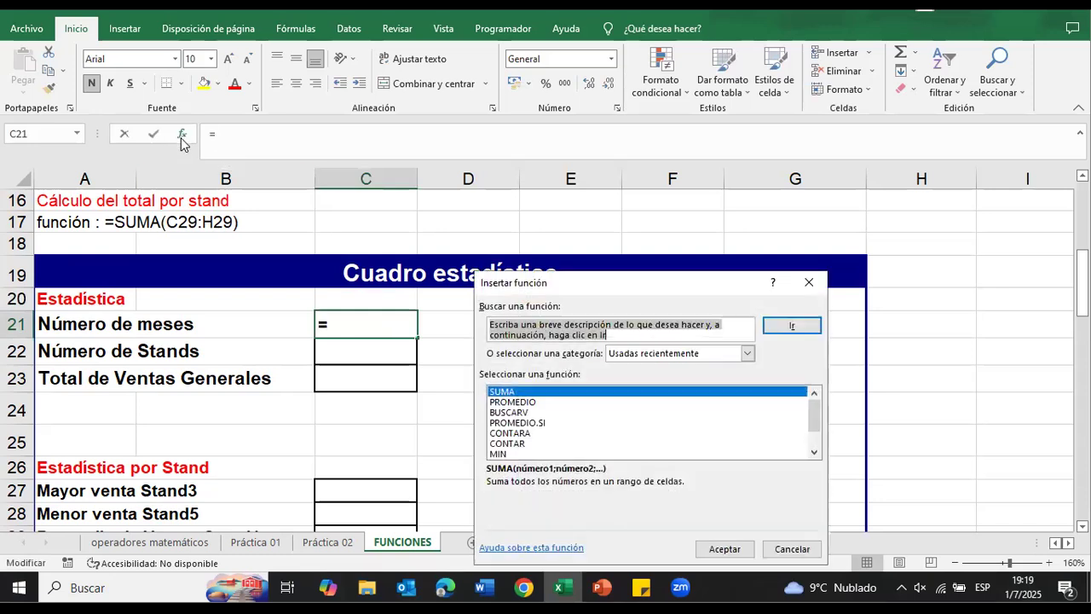
click(524, 433)
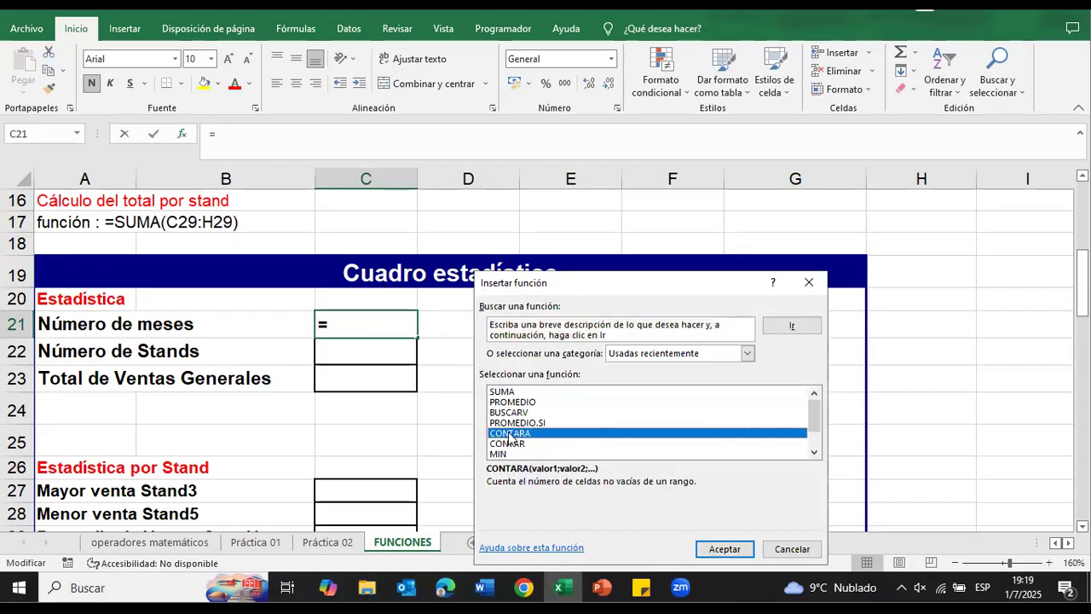
click(704, 550)
scroll(267, 381, up, 2)
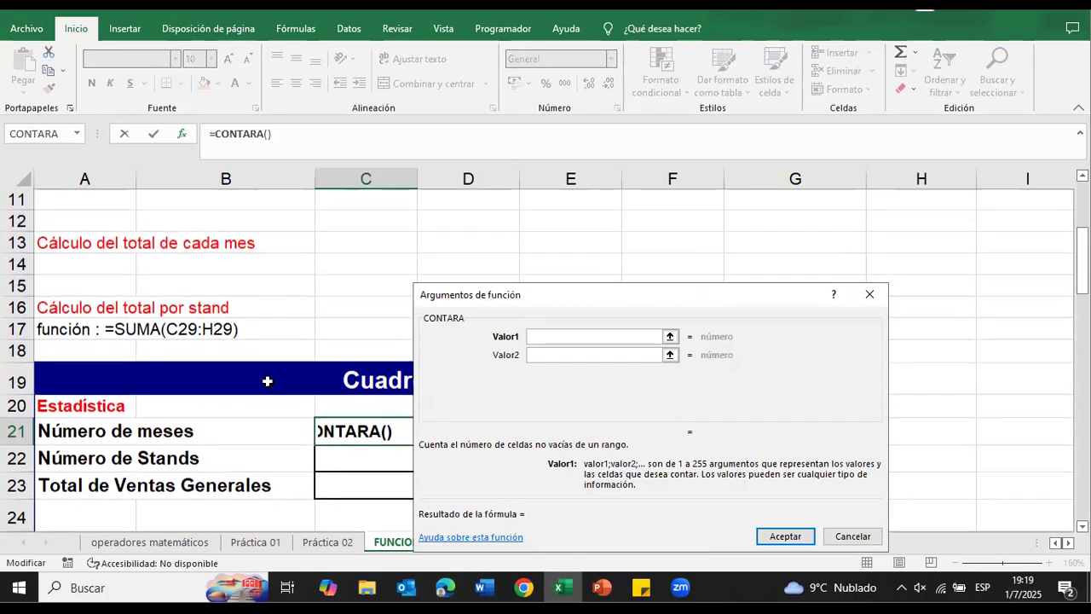
scroll(267, 381, up, 4)
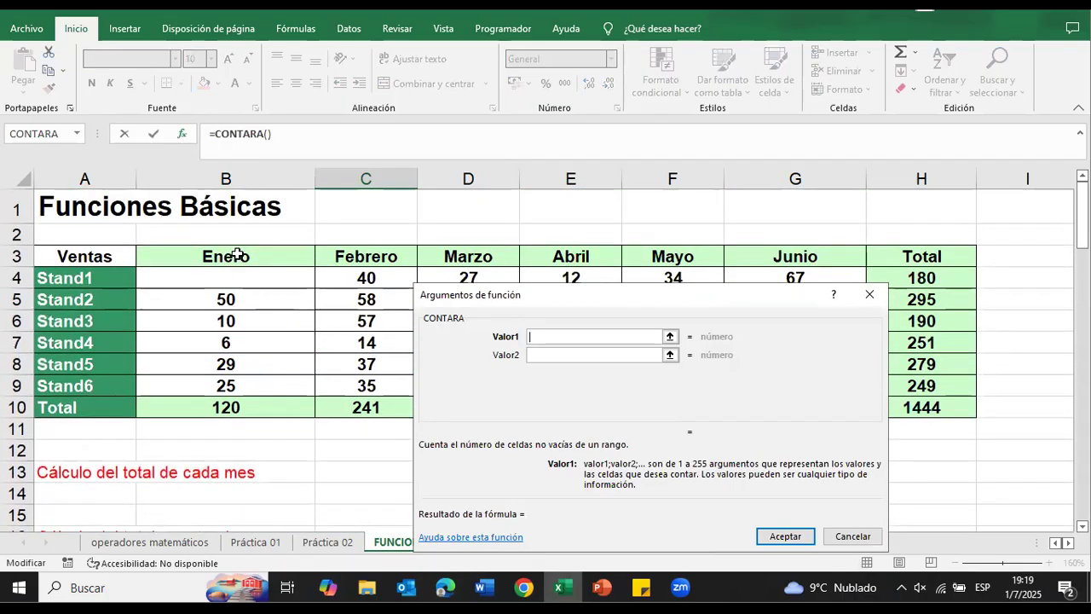
click(236, 254)
drag(236, 254, 838, 254)
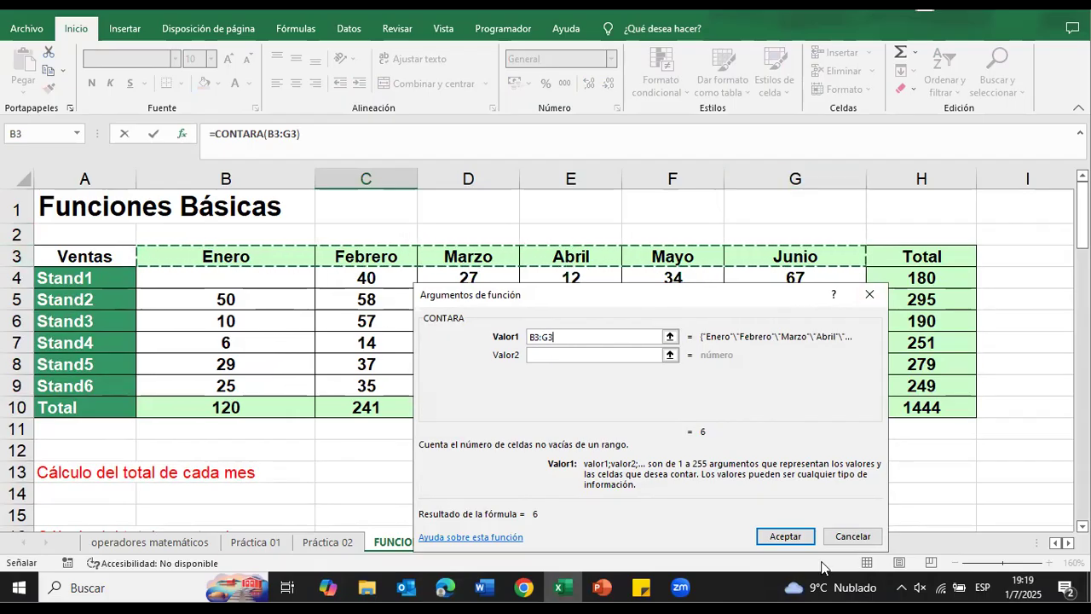
click(783, 537)
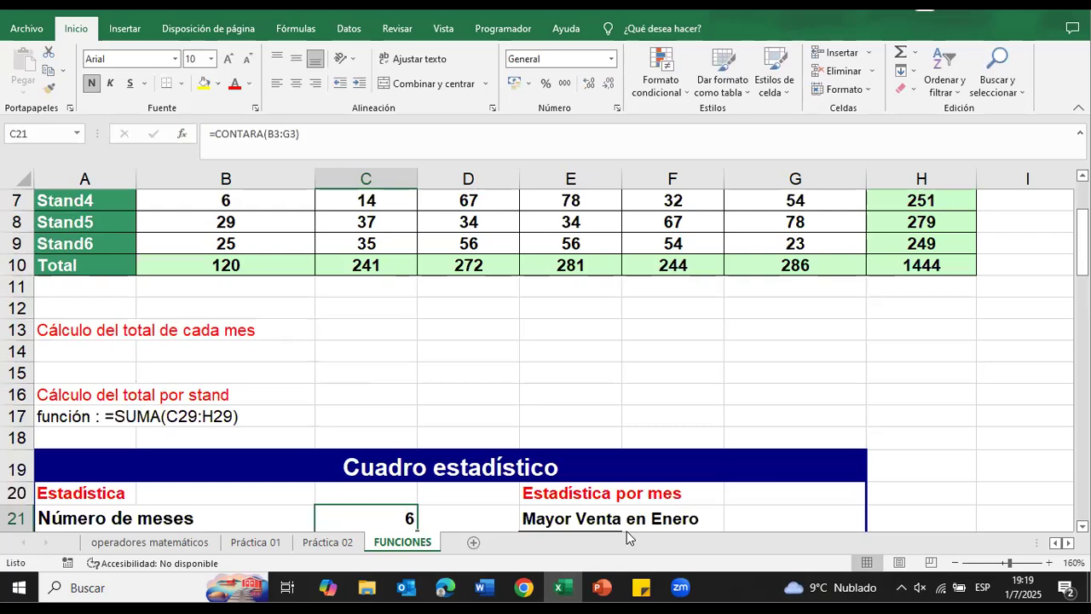
scroll(460, 416, down, 2)
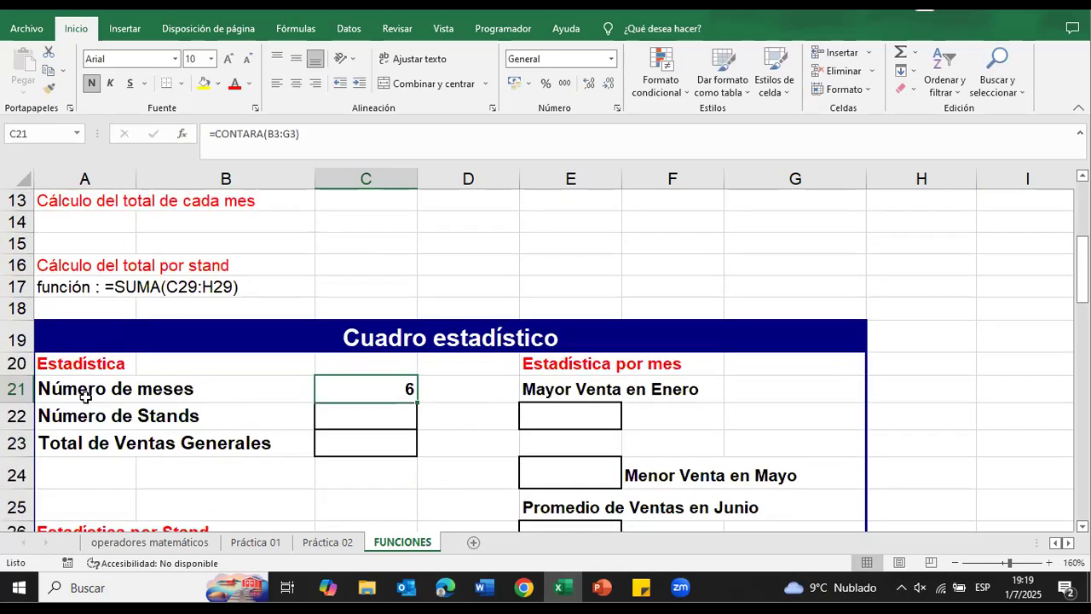
scroll(434, 415, up, 4)
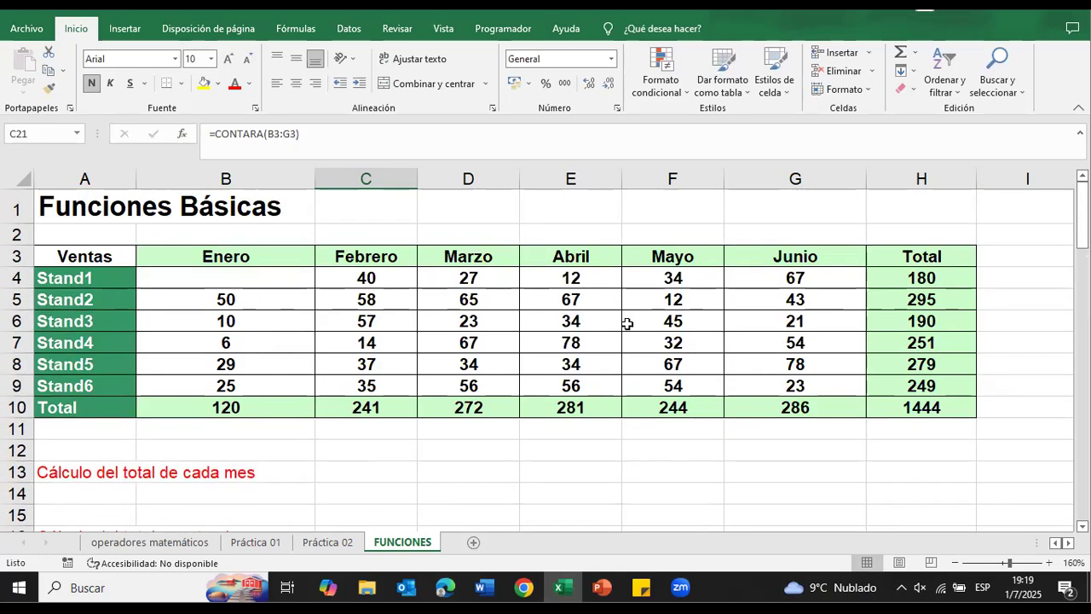
Step: Insert the CONTARA function in C22 for Número de Stands
scroll(627, 324, down, 4)
click(377, 412)
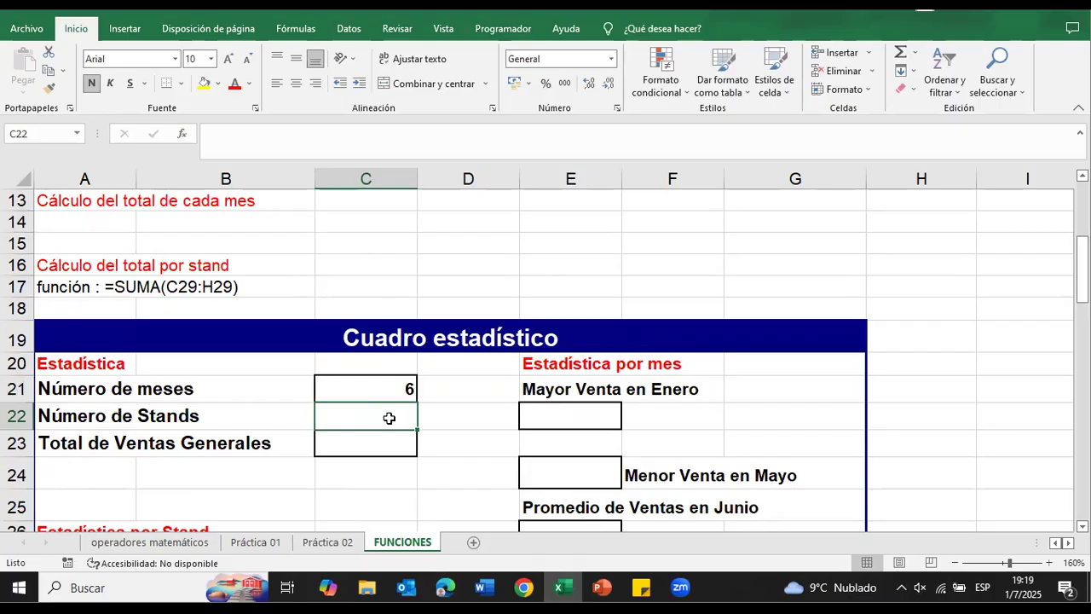
scroll(463, 426, up, 4)
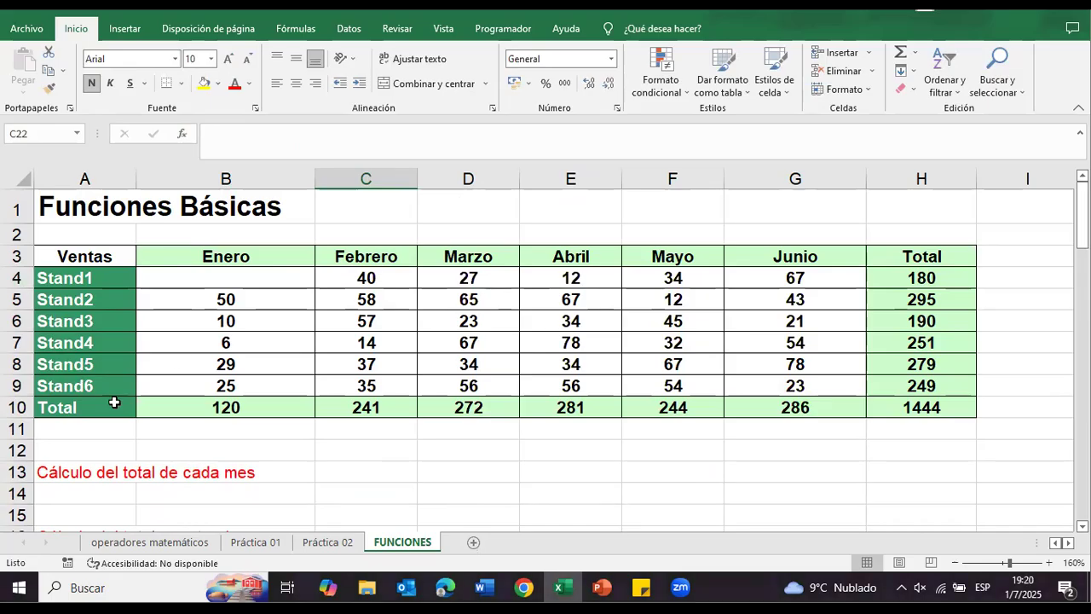
scroll(456, 421, down, 3)
click(470, 461)
click(391, 481)
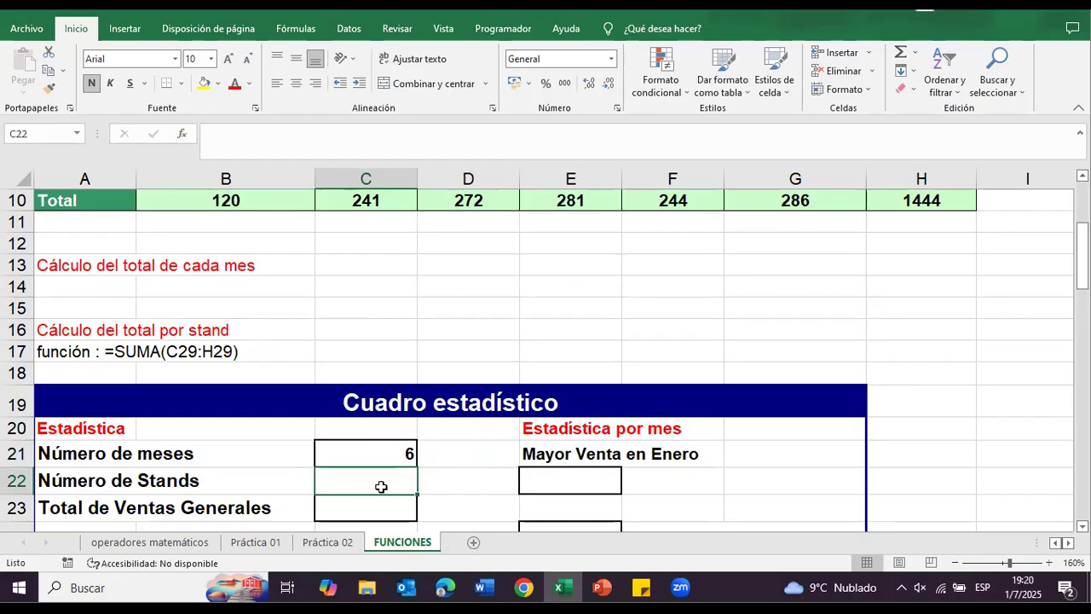
click(182, 136)
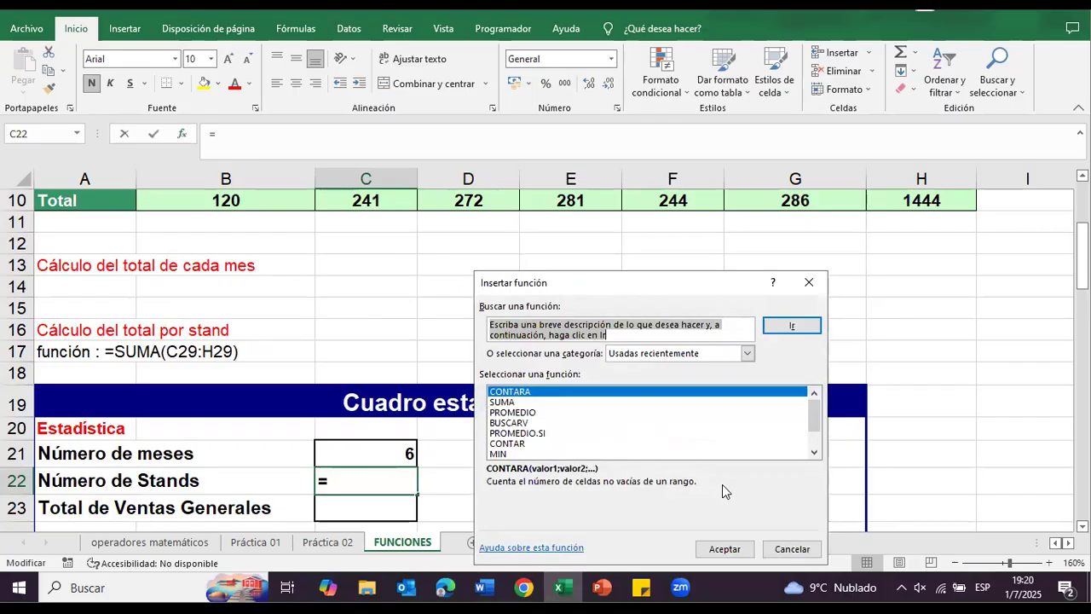
click(723, 548)
Step: Set the CONTARA range for Número de Stands to the stand names in A4:A9 and accept the function
scroll(262, 330, up, 3)
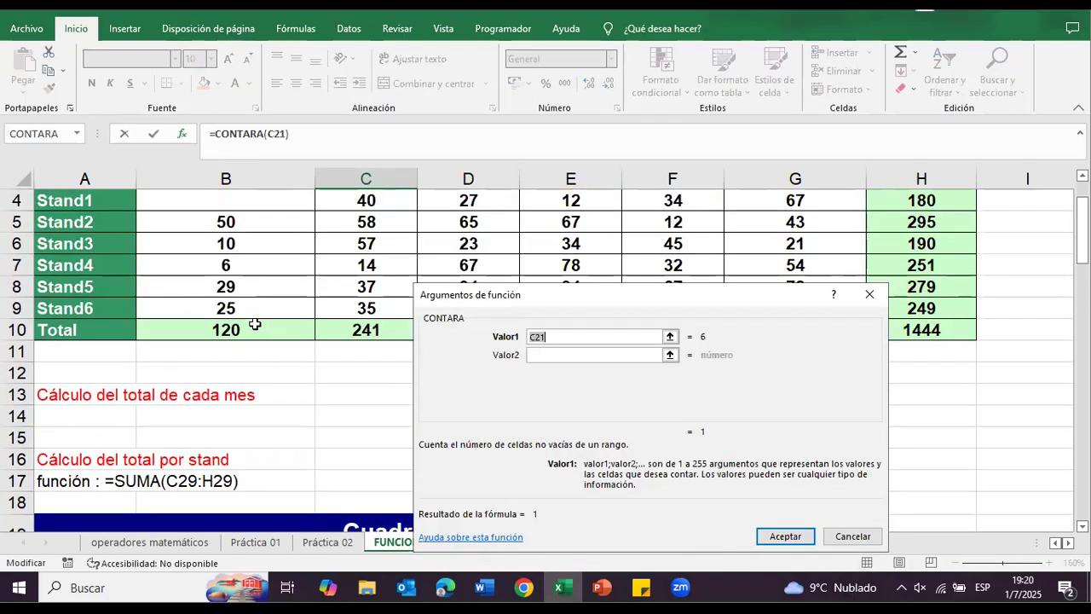
click(91, 277)
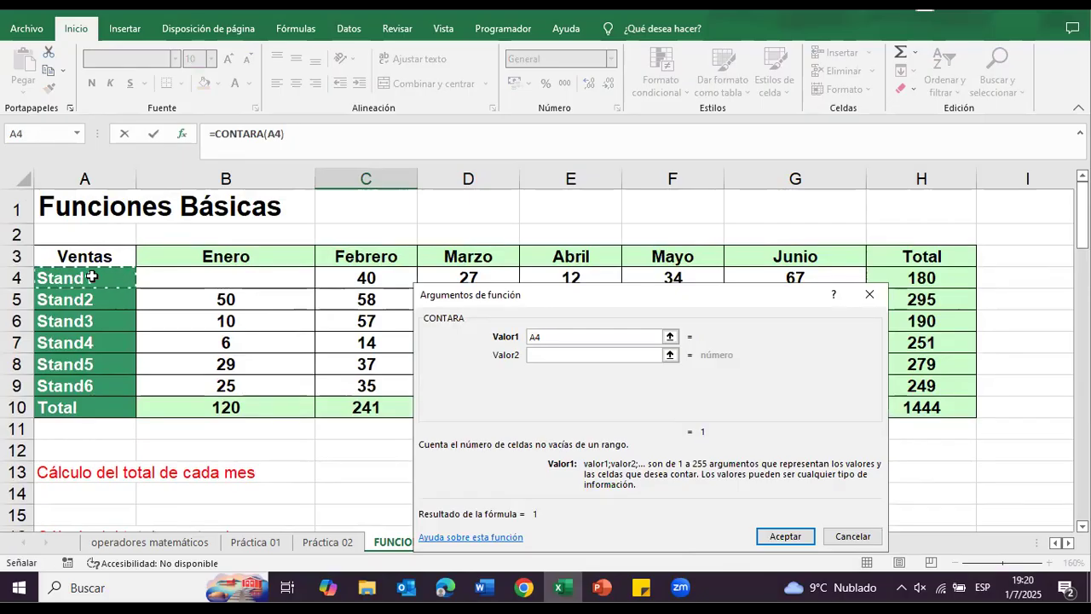
drag(91, 277, 78, 390)
drag(77, 276, 69, 386)
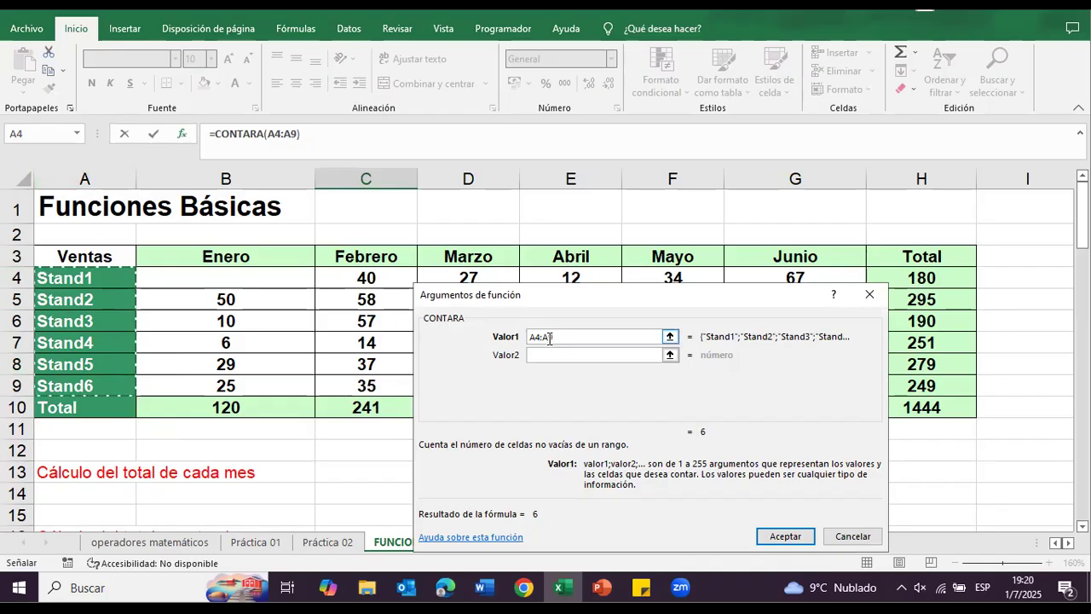
click(782, 535)
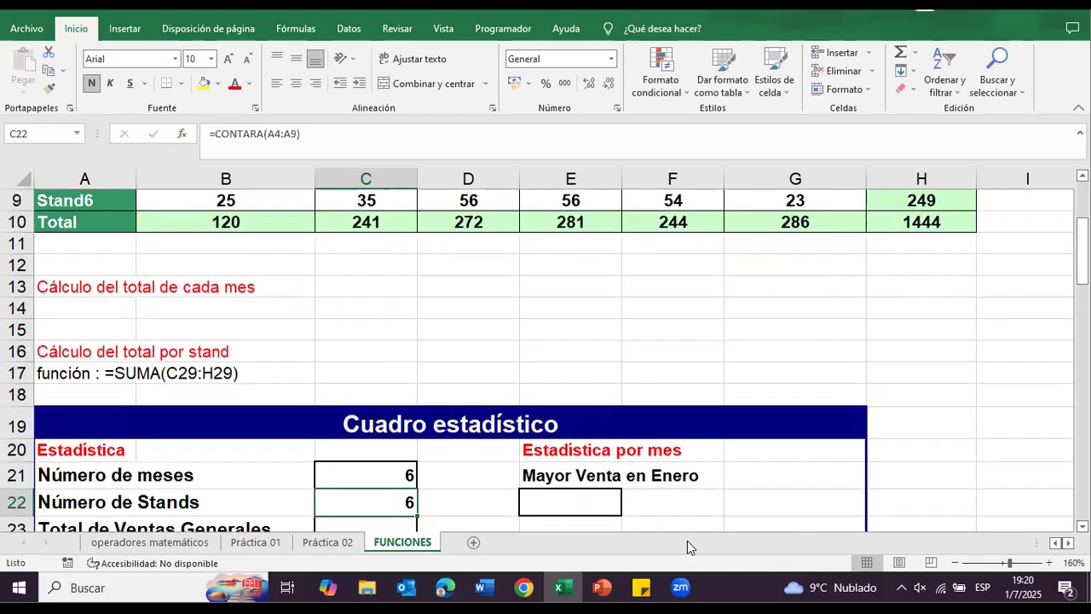
Step: Compare the Total de Ventas Generales cell C23 with the grand total formula in H10 of the Ventas table
scroll(372, 449, down, 1)
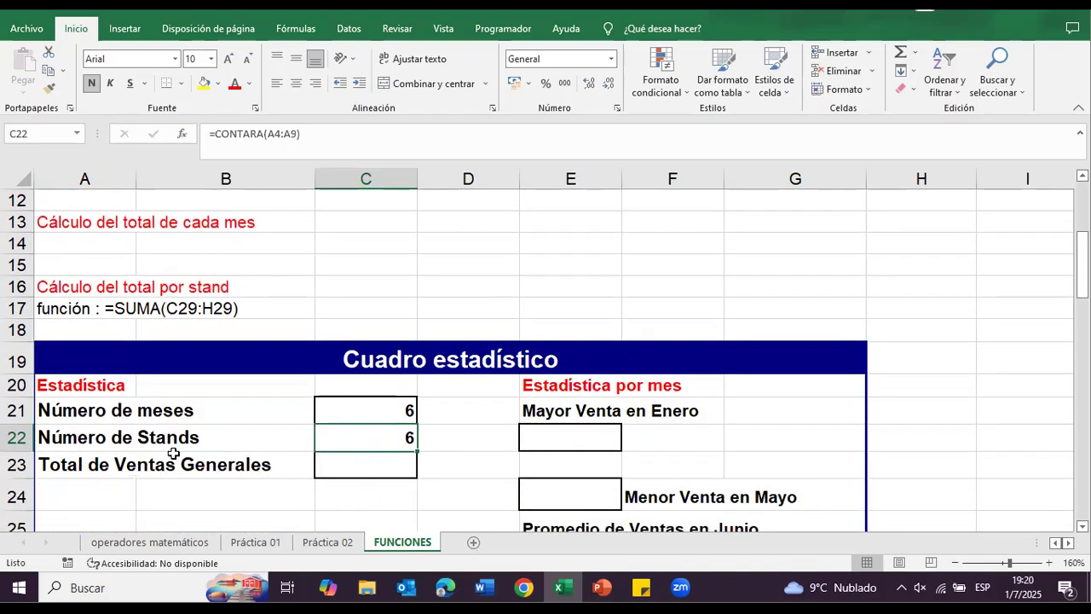
click(332, 464)
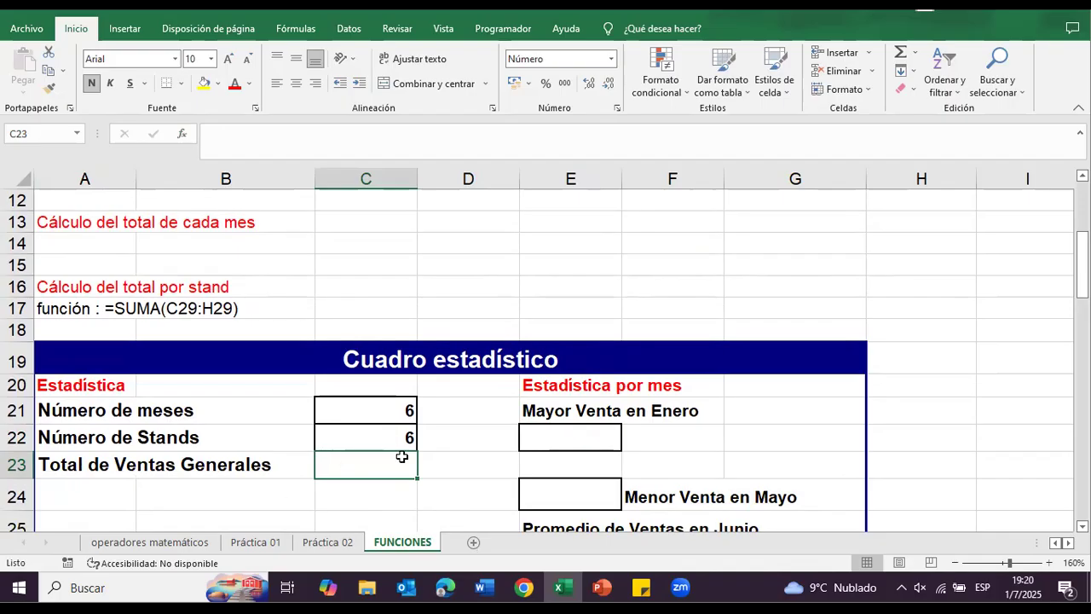
scroll(401, 453, up, 4)
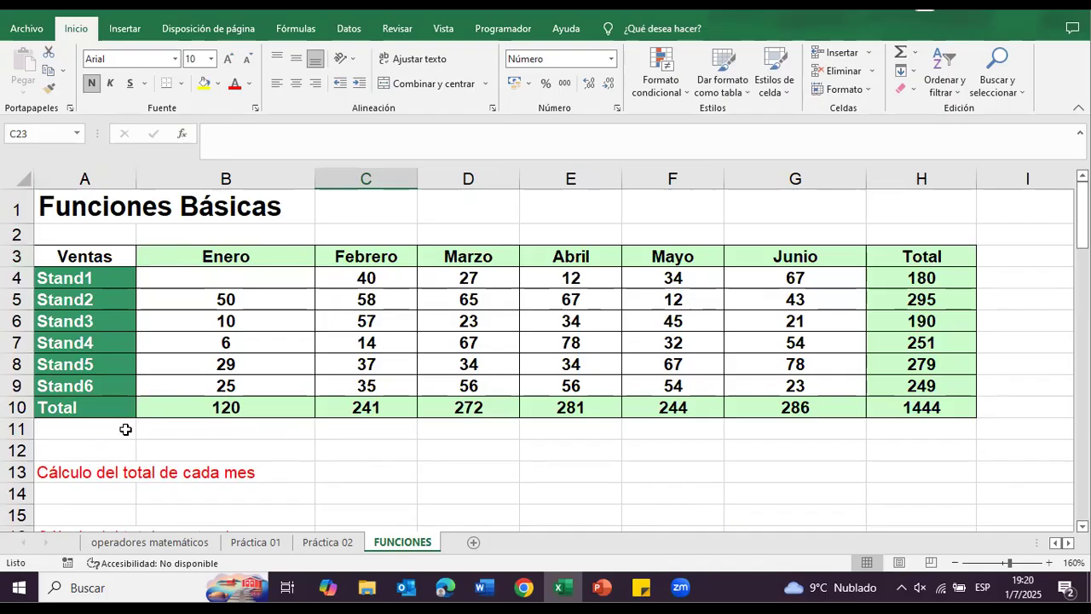
click(956, 411)
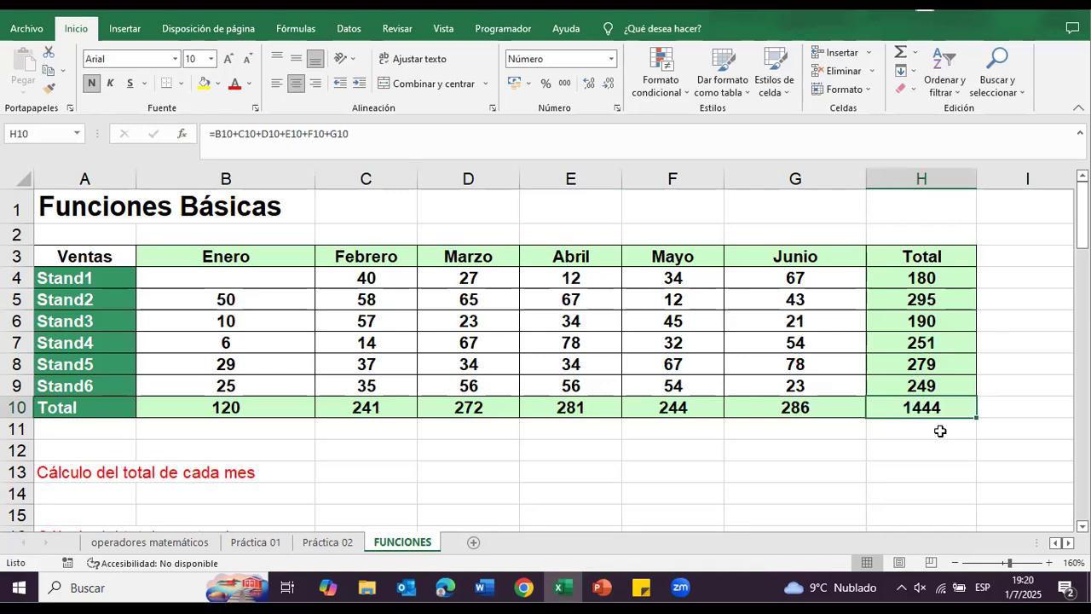
scroll(939, 431, down, 5)
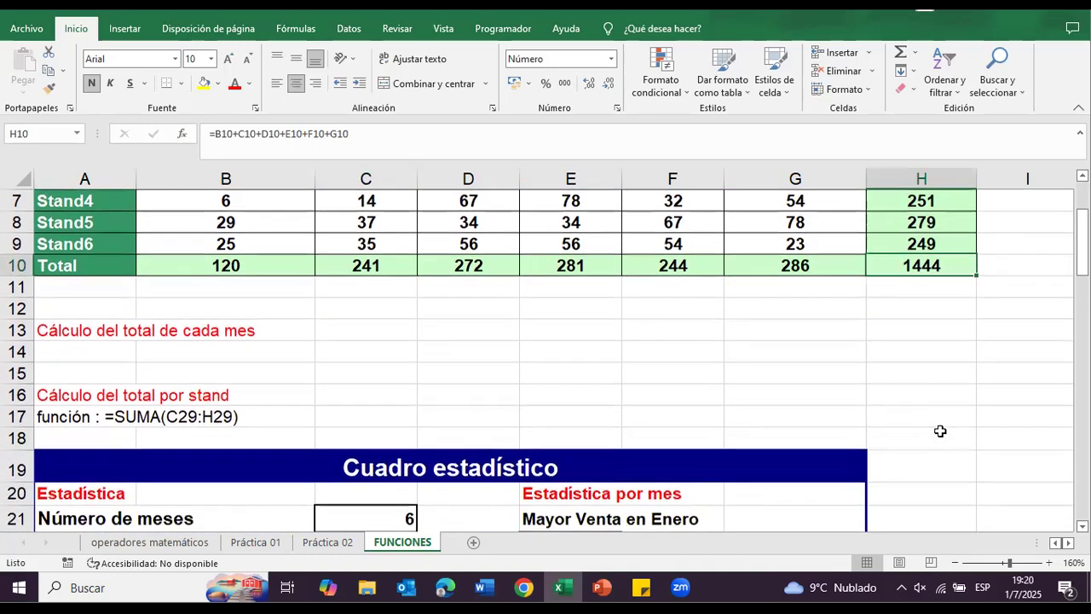
click(388, 375)
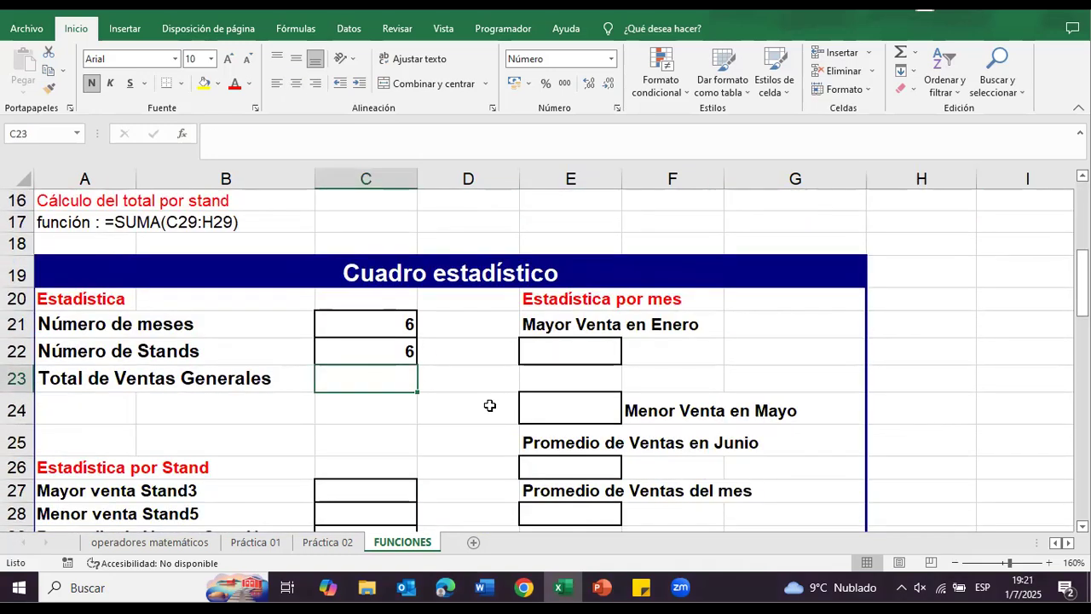
scroll(749, 338, up, 4)
click(887, 322)
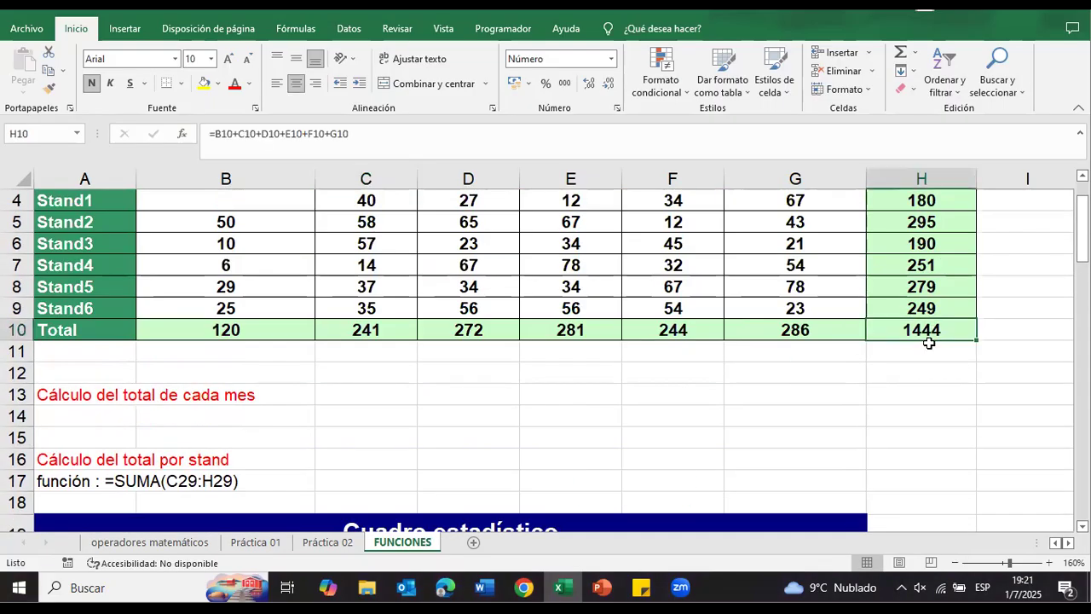
scroll(568, 390, down, 4)
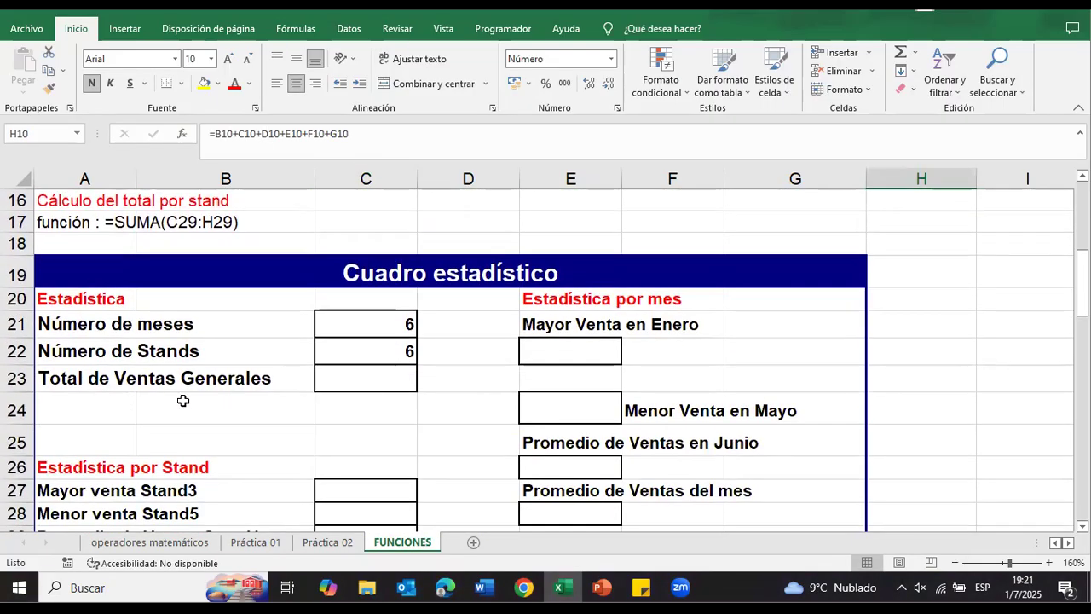
Step: Fill Total de Ventas Generales in C23 with a reference to the Ventas grand total, =H10
click(373, 388)
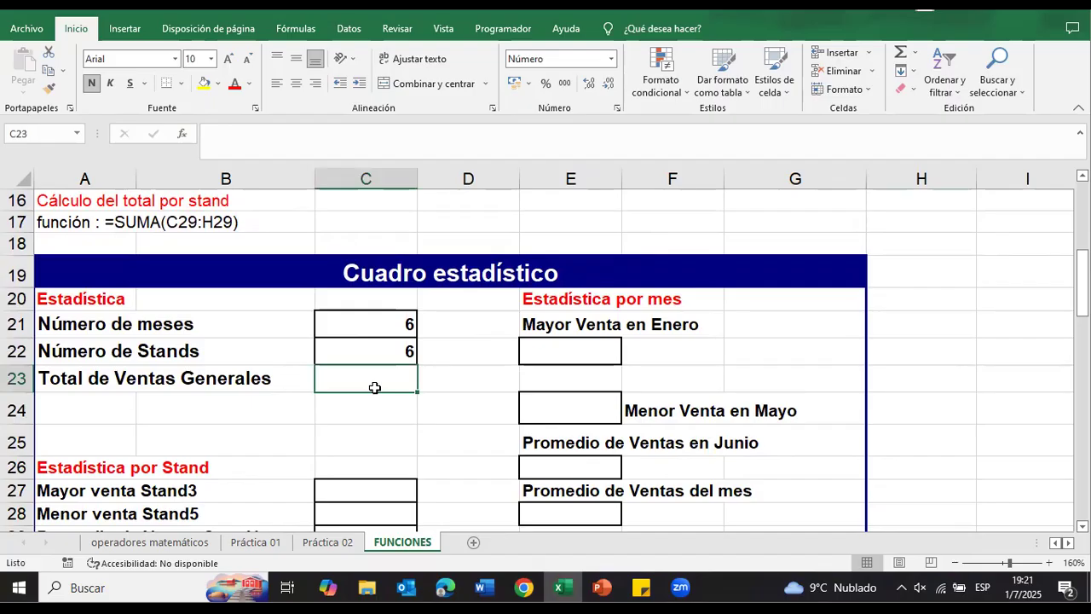
text(=)
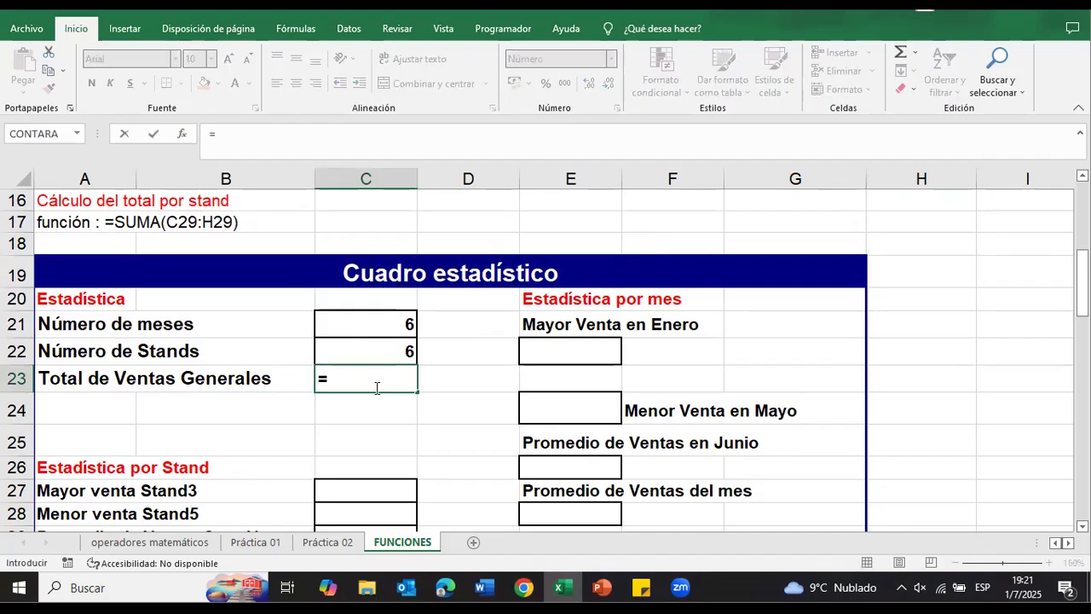
scroll(377, 388, up, 3)
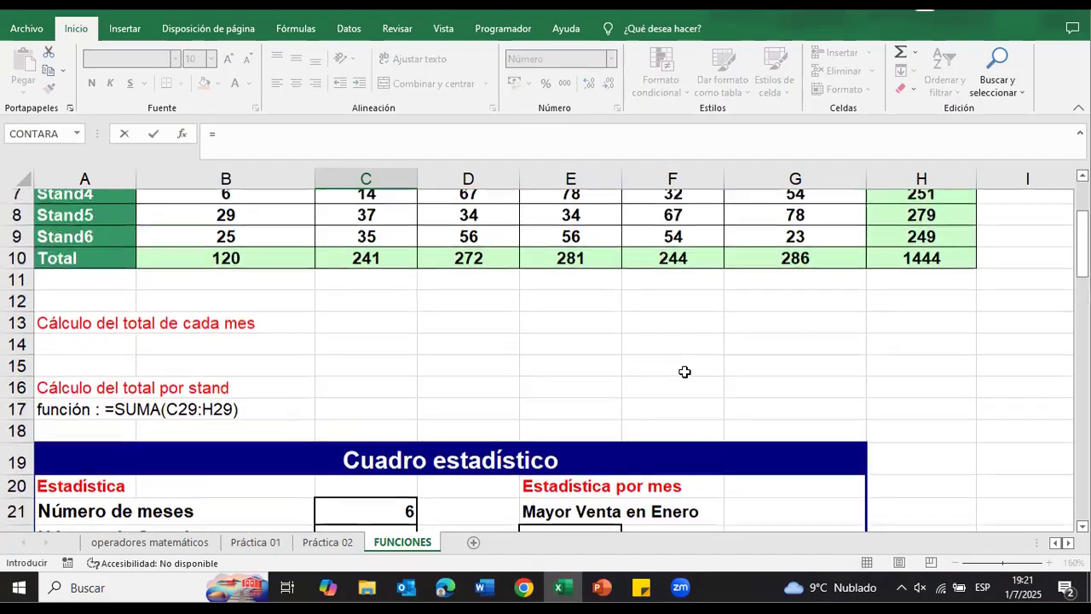
click(922, 266)
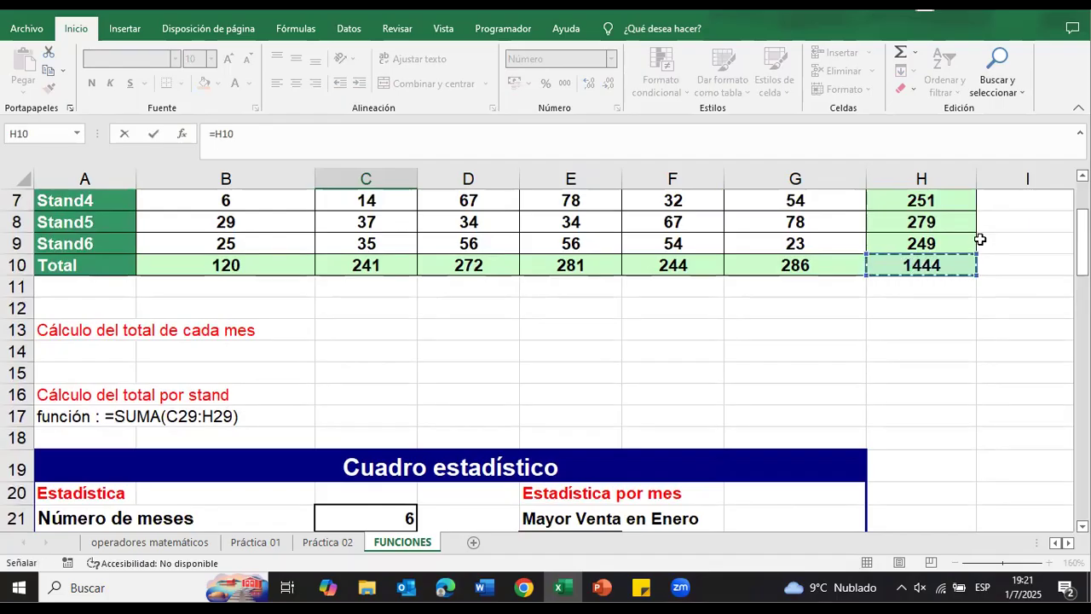
scroll(972, 256, up, 2)
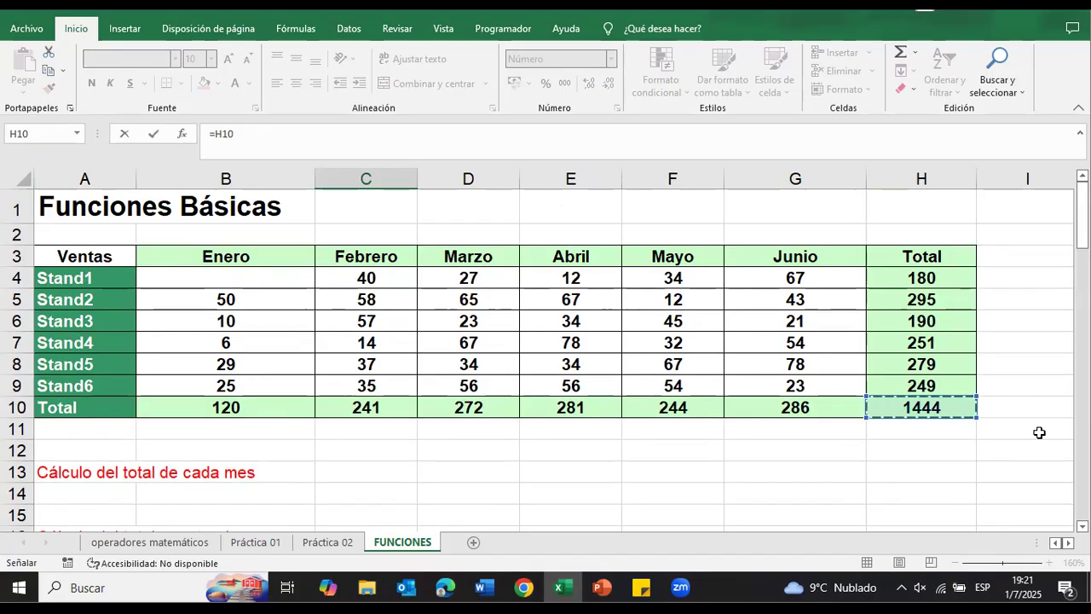
key(Return)
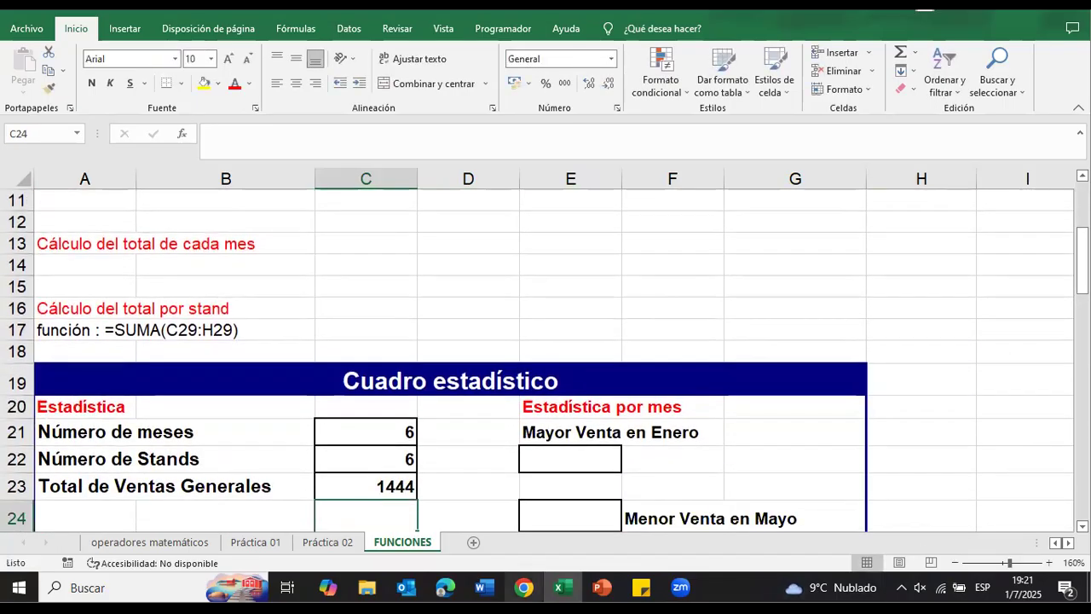
scroll(404, 460, down, 1)
click(384, 421)
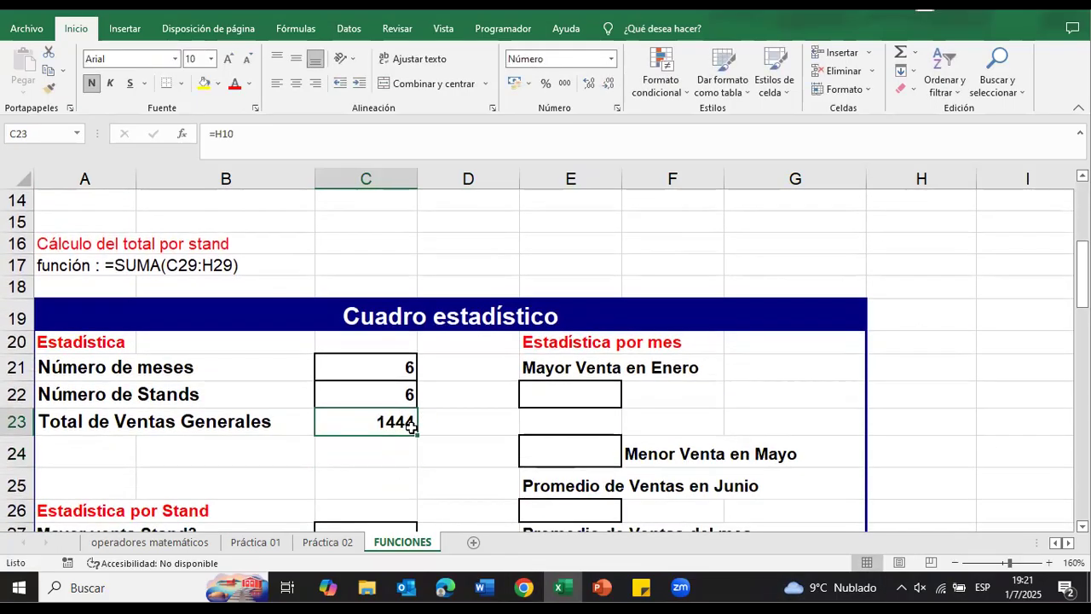
Step: Enter 20 as the Enero sales of Stand1 in B4
scroll(839, 343, up, 3)
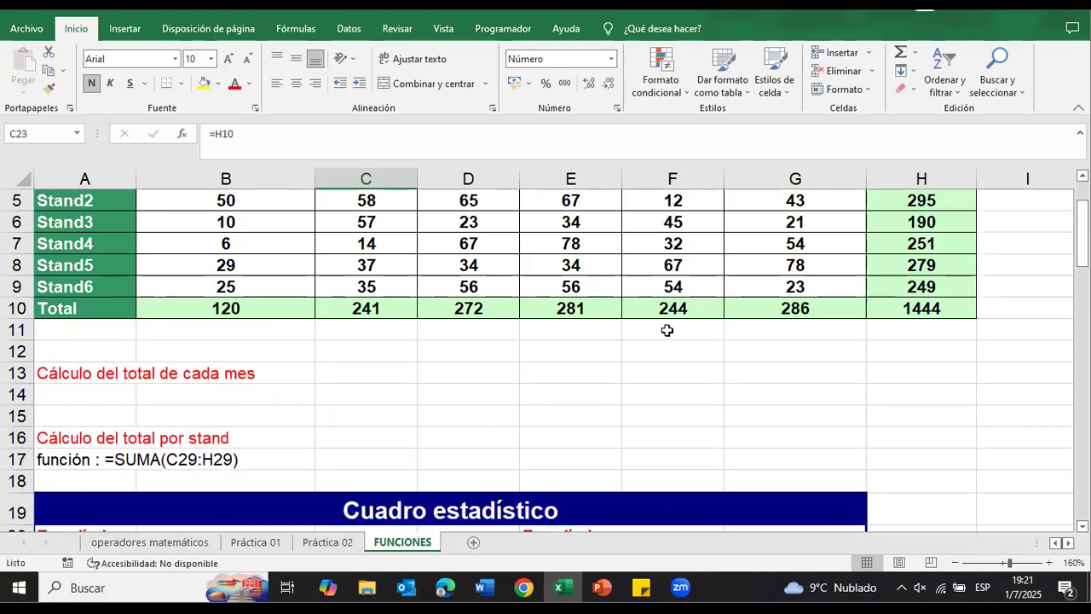
scroll(731, 310, up, 1)
scroll(799, 312, down, 4)
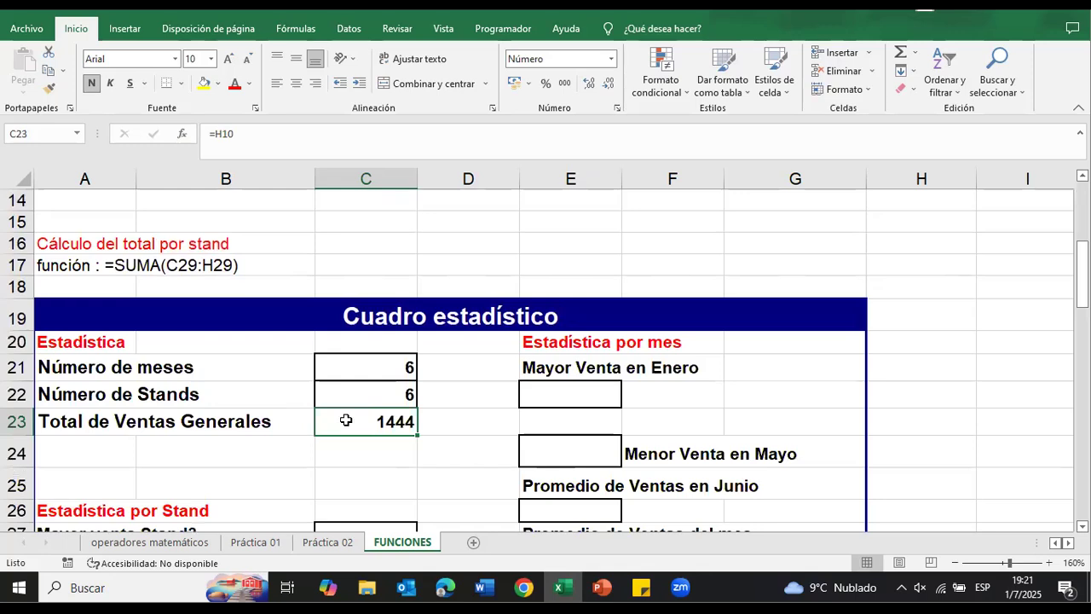
scroll(671, 413, up, 3)
scroll(724, 378, up, 2)
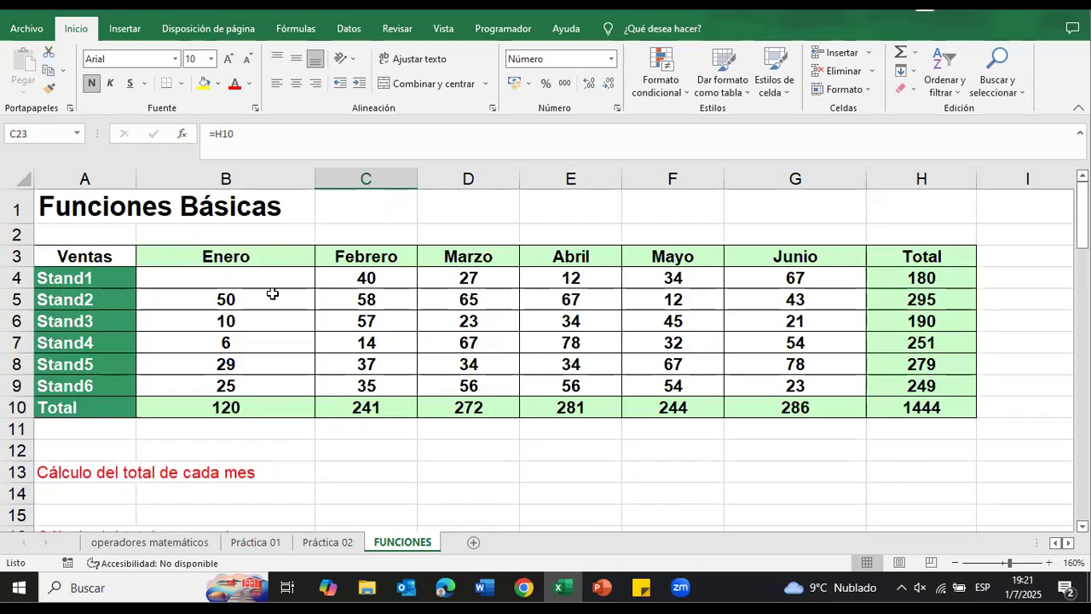
click(208, 280)
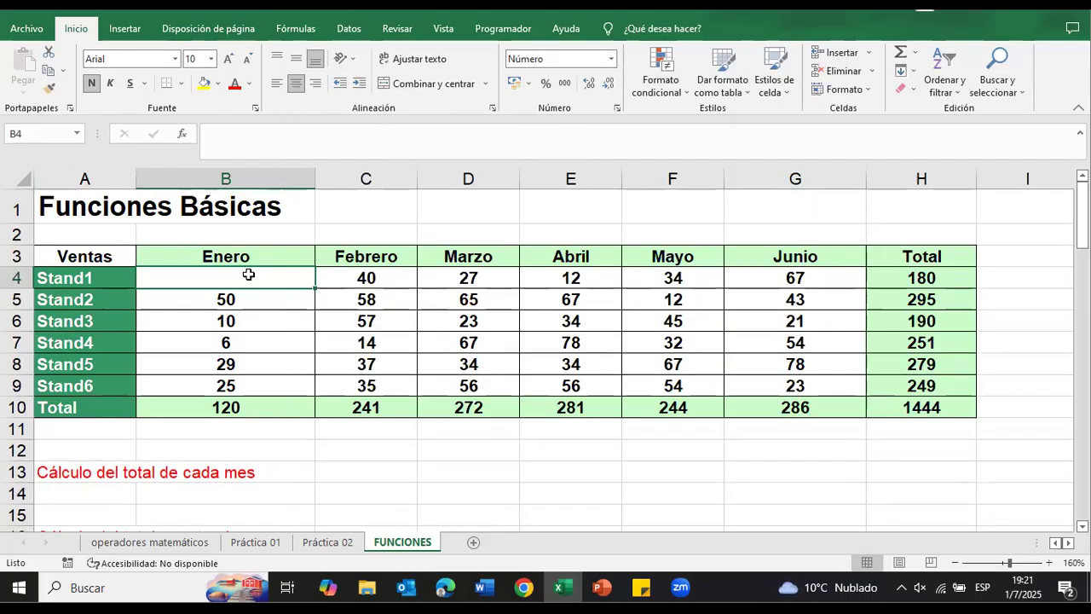
text(20)
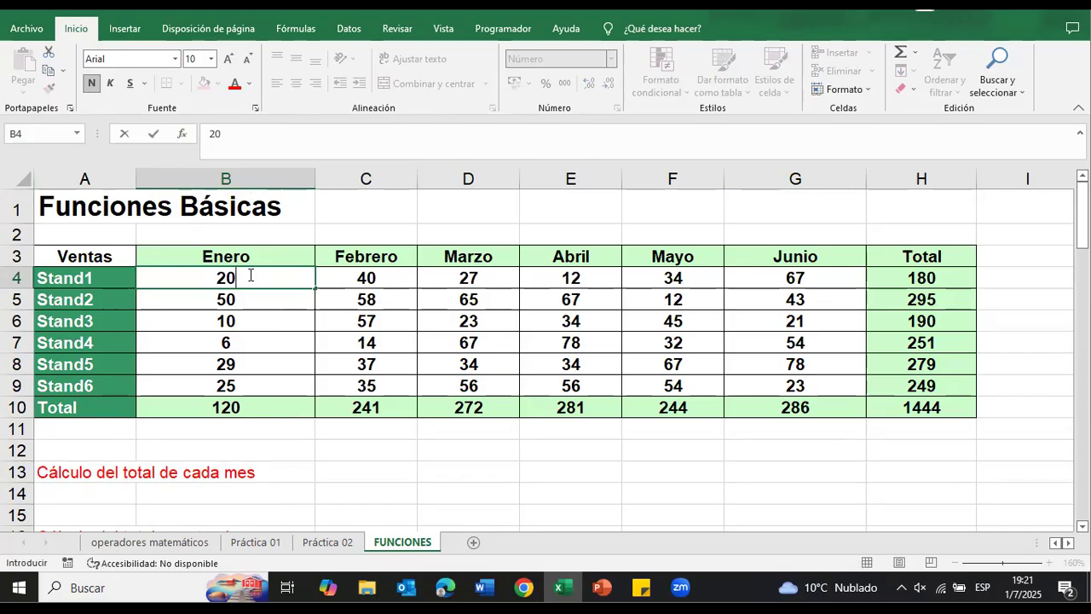
key(Return)
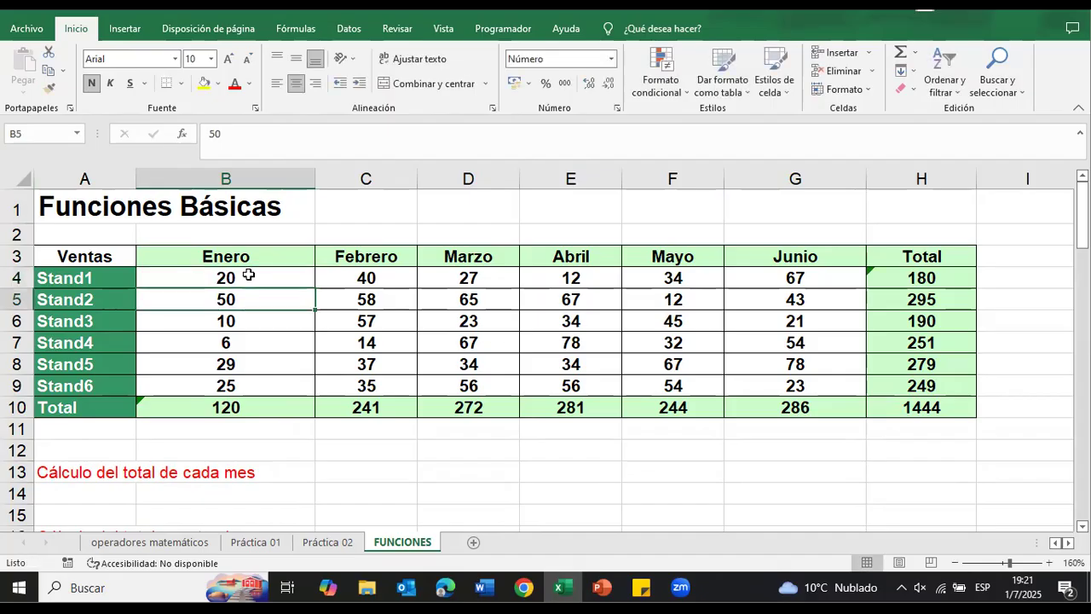
click(947, 277)
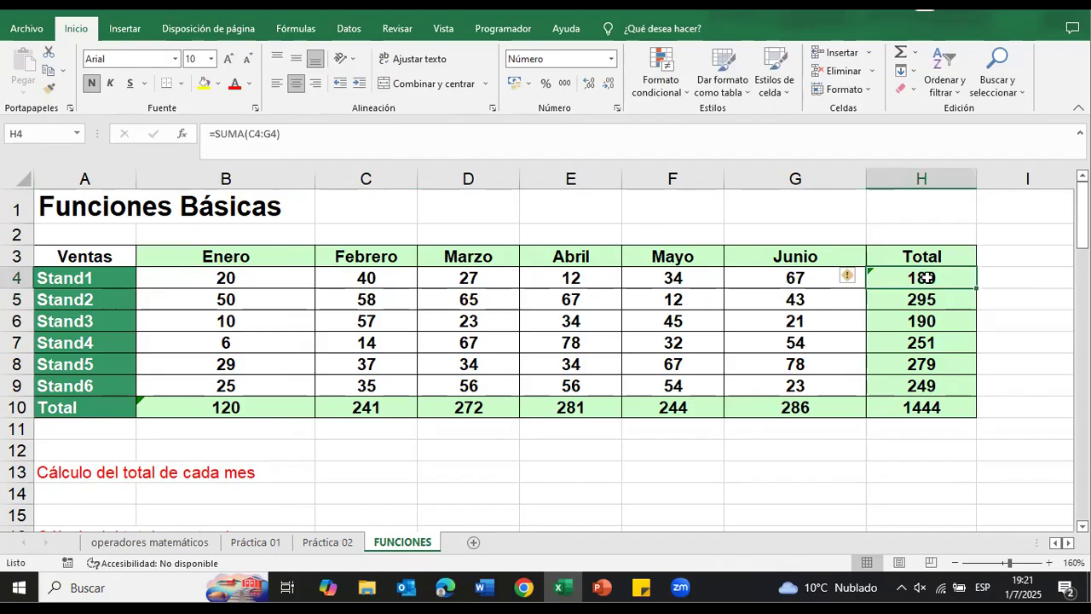
double_click(926, 277)
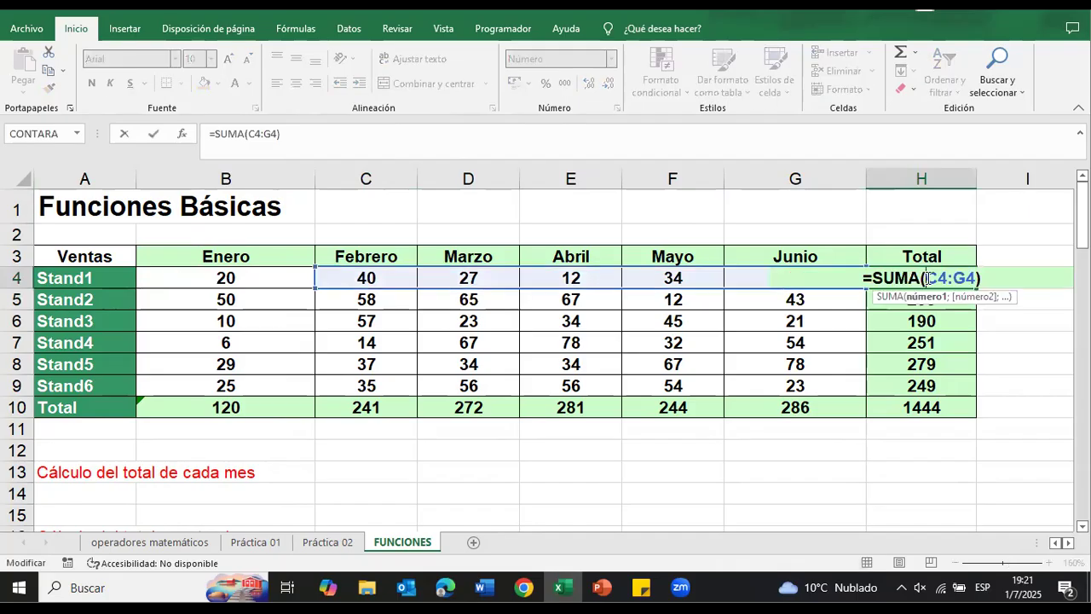
click(311, 290)
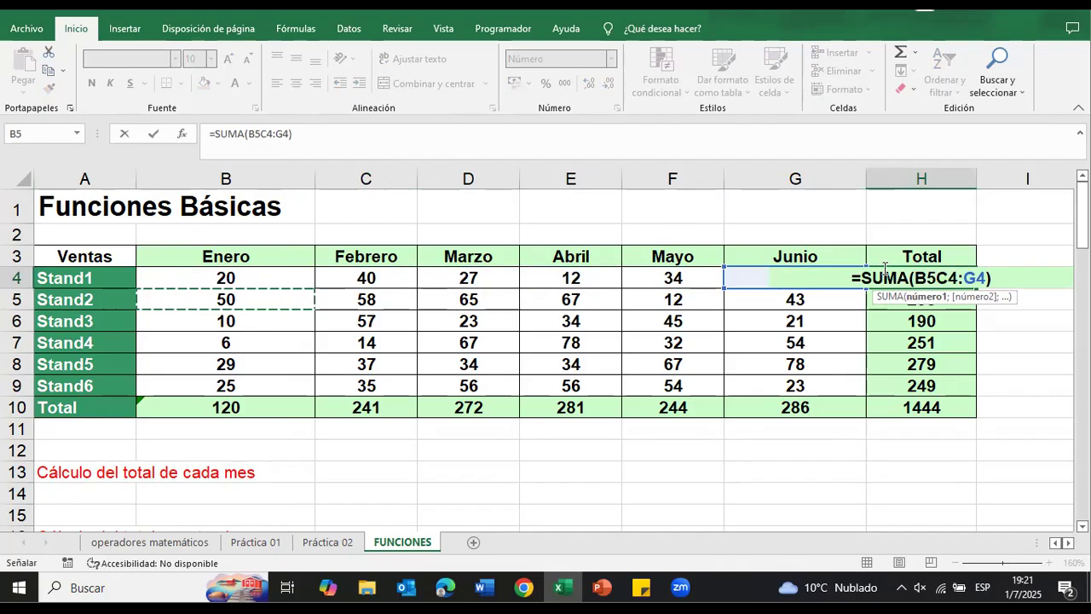
key(BackSpace)
key(BackSpace)
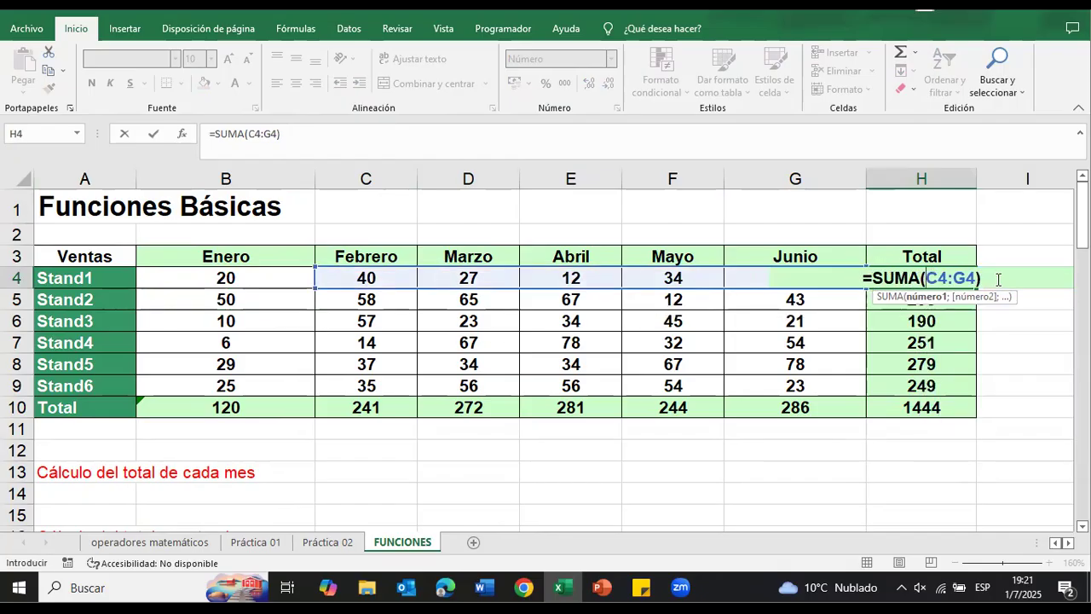
key(Return)
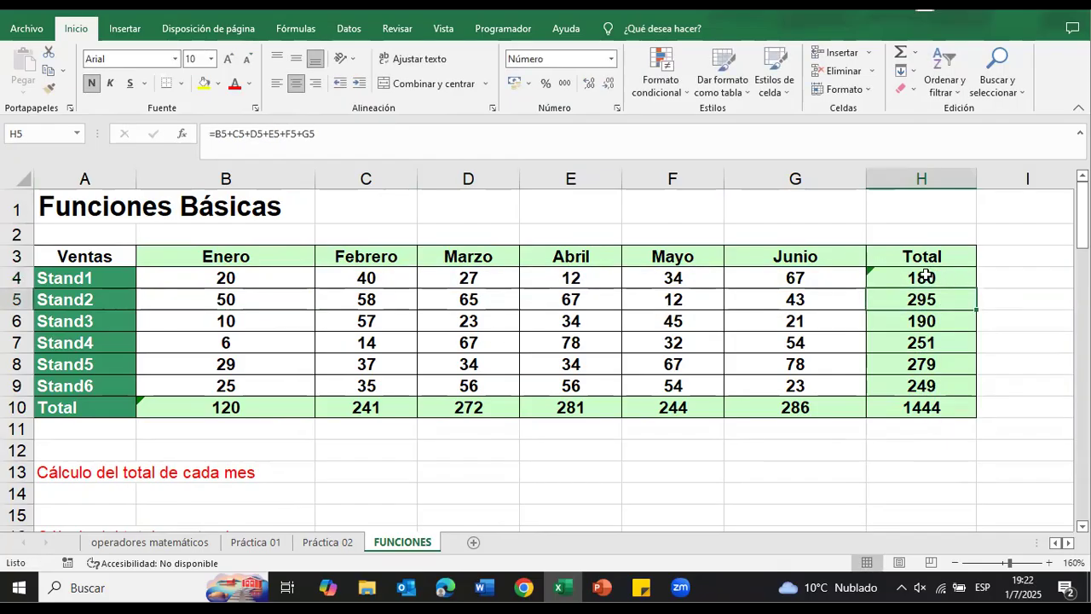
click(922, 277)
double_click(944, 278)
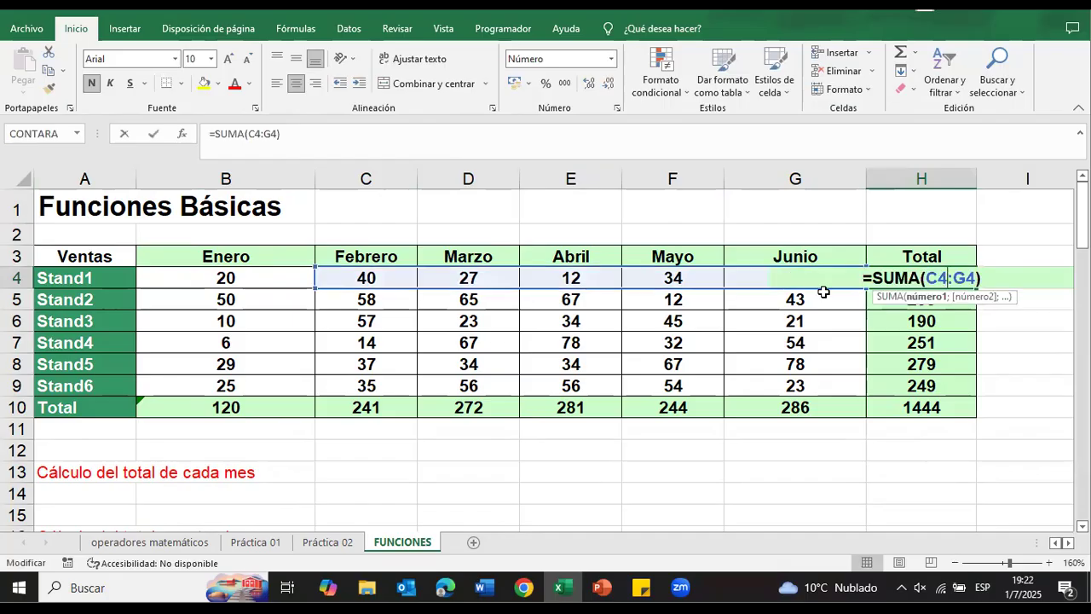
click(312, 284)
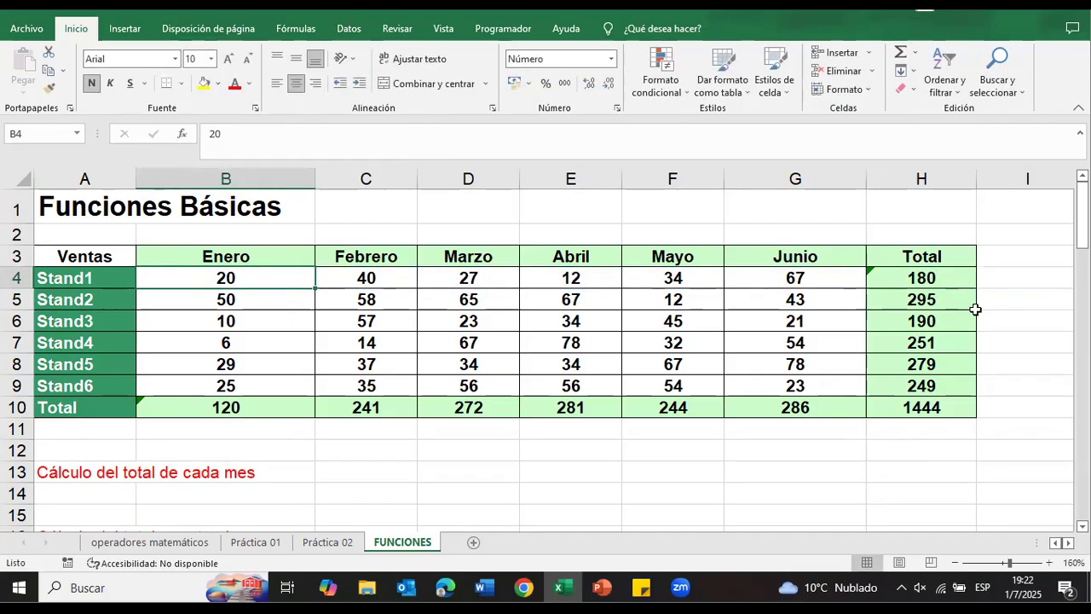
Step: Extend the SUMA range of the Stand1 total in H4 to B4:G4 so it includes Enero
double_click(923, 272)
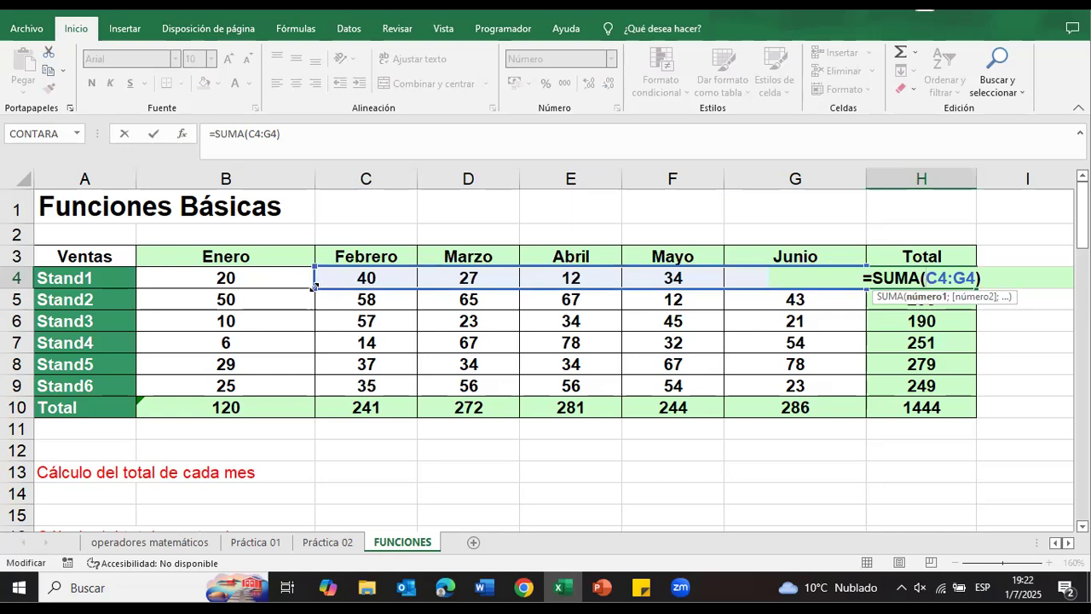
mouse_move(238, 281)
mouse_down()
mouse_move(146, 275)
mouse_move(228, 279)
mouse_up()
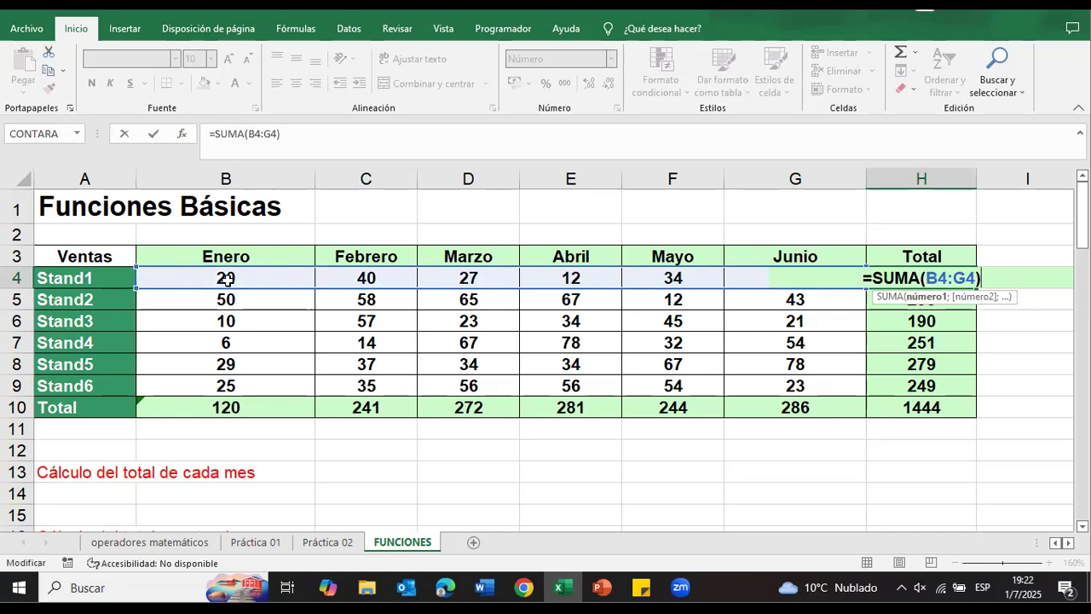
key(Return)
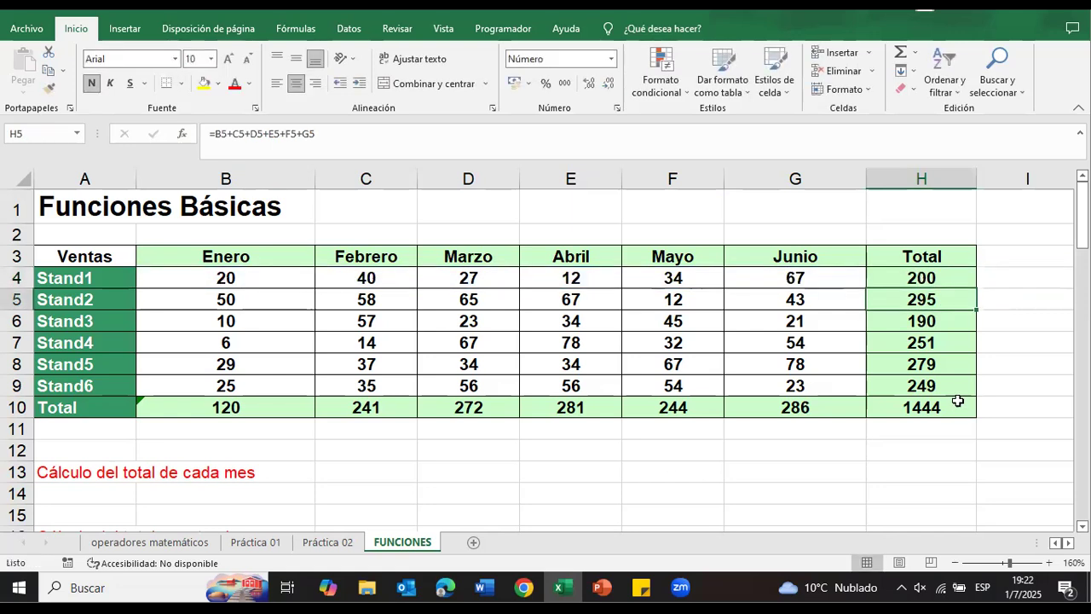
Step: Copy the Stand1 SUMA formula from H4 down to the other stand totals through H9
click(941, 277)
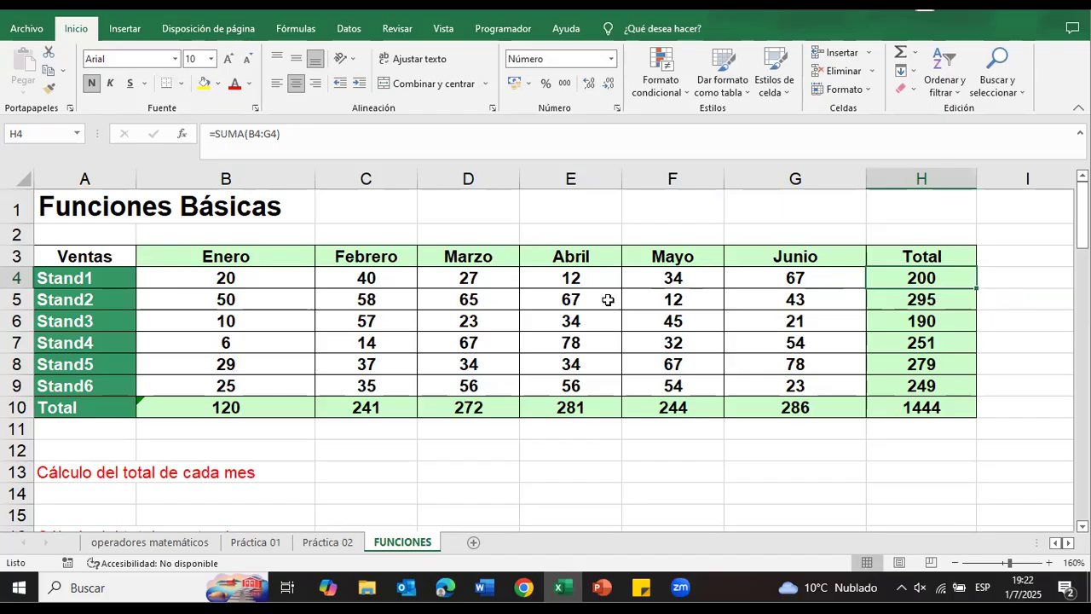
double_click(966, 281)
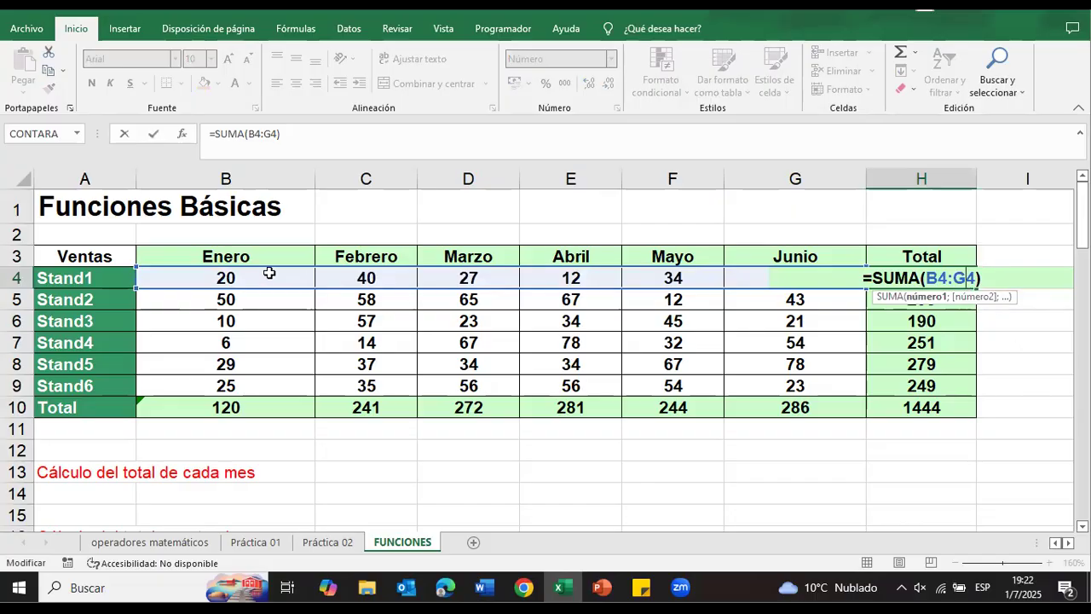
key(Return)
click(963, 283)
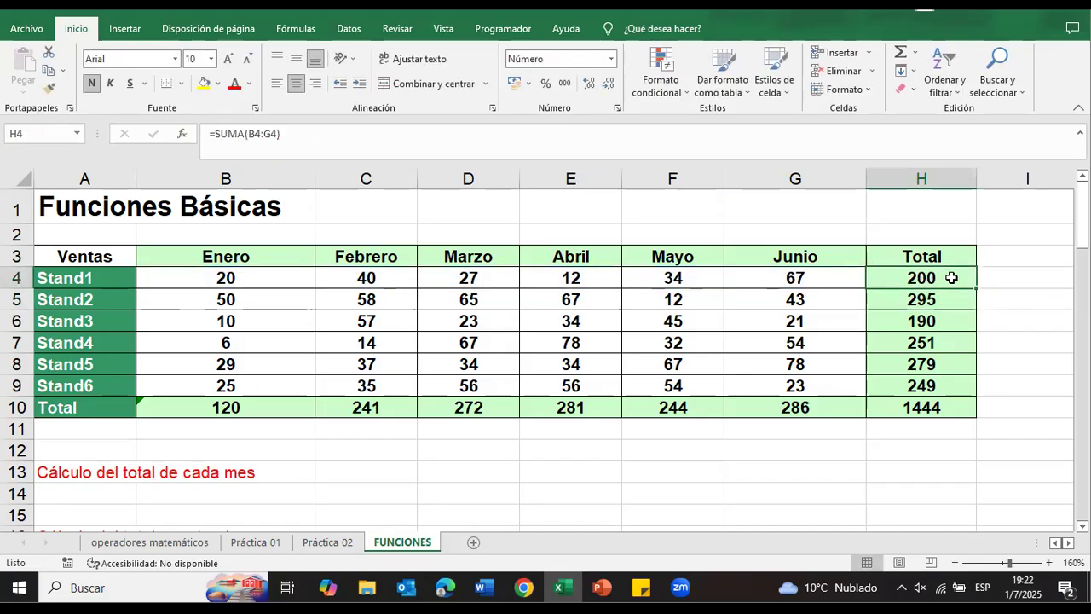
drag(974, 290, 971, 396)
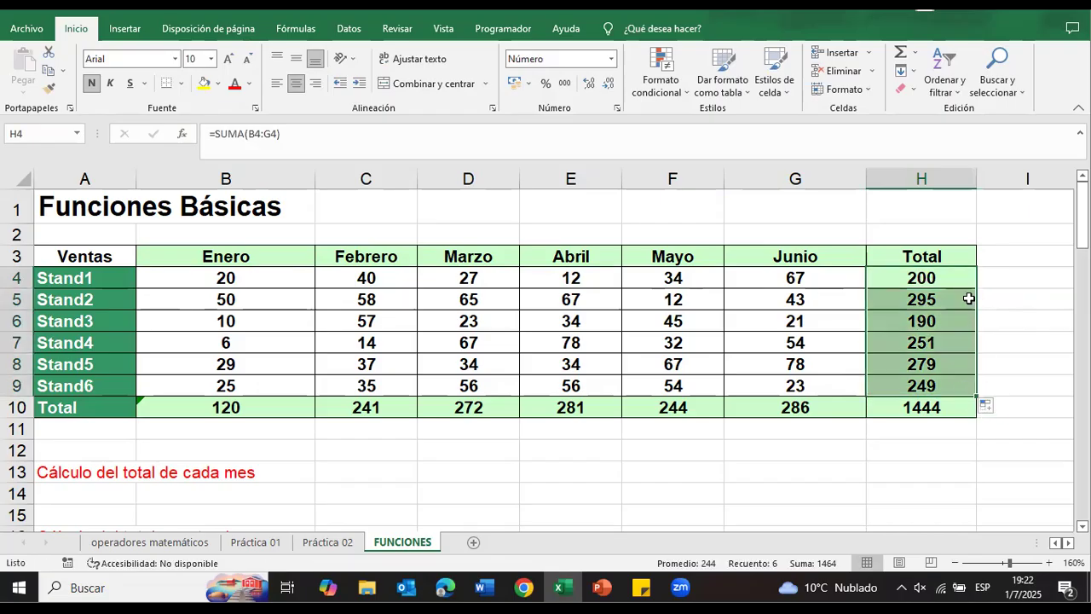
Step: Extend the SUMA range of the Enero total in B10 to B4:B9 so it includes Stand1
click(953, 410)
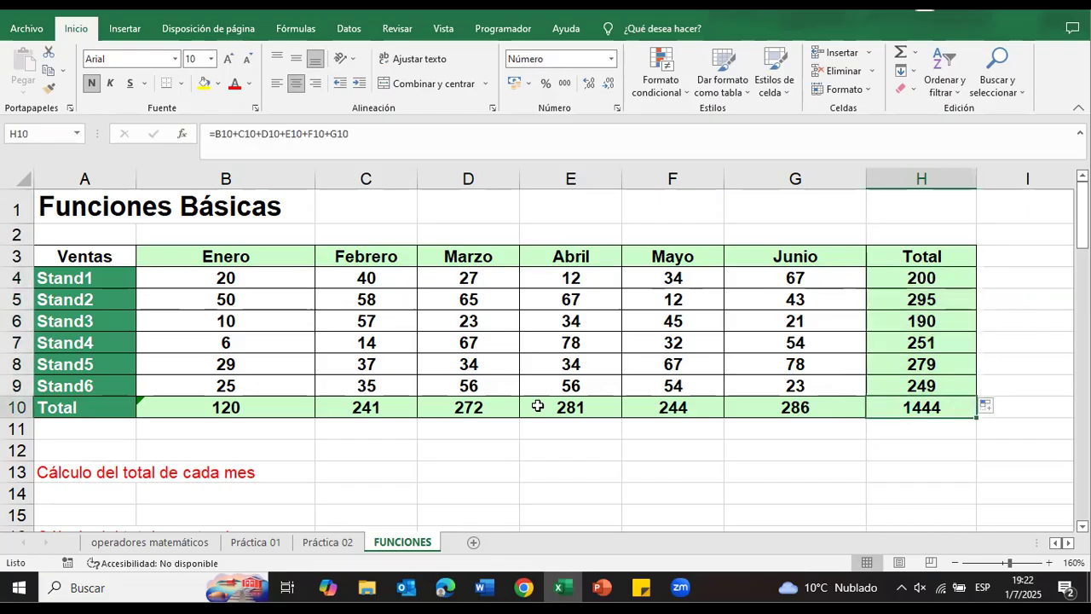
click(196, 410)
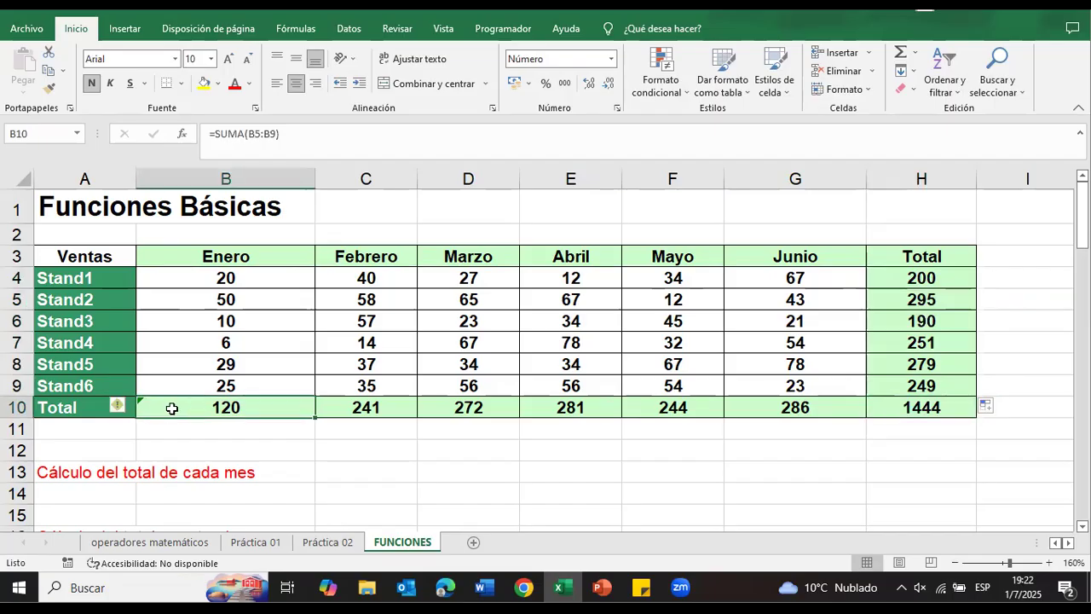
double_click(213, 410)
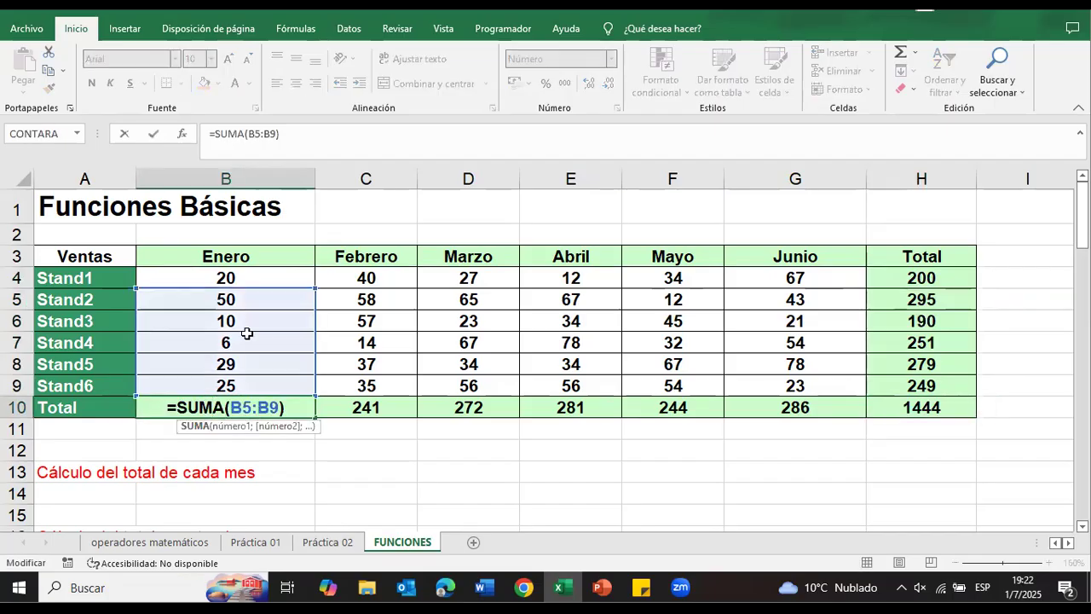
drag(314, 287, 316, 270)
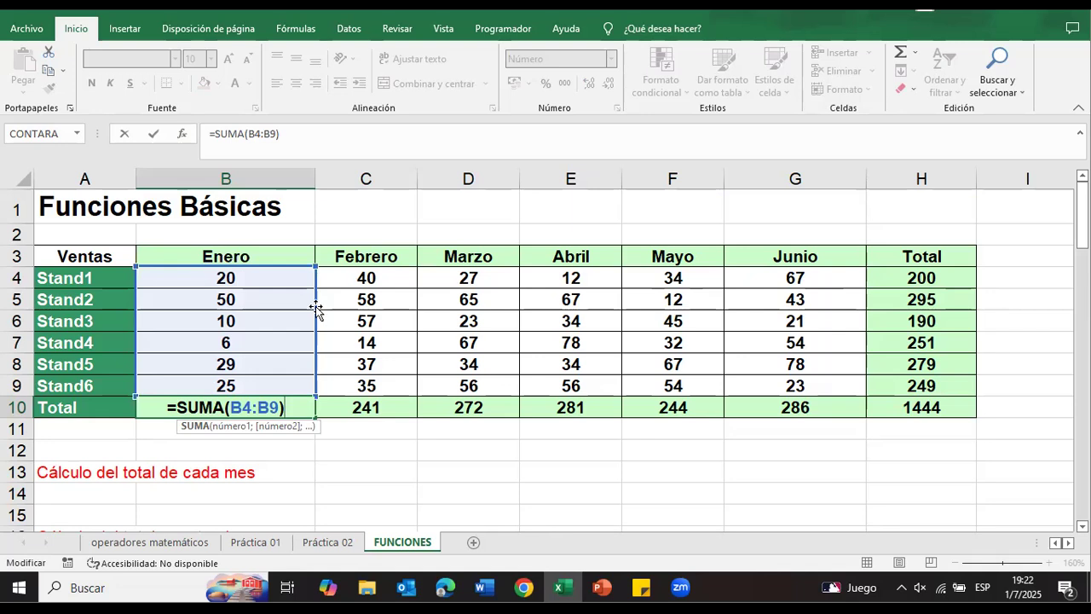
key(Return)
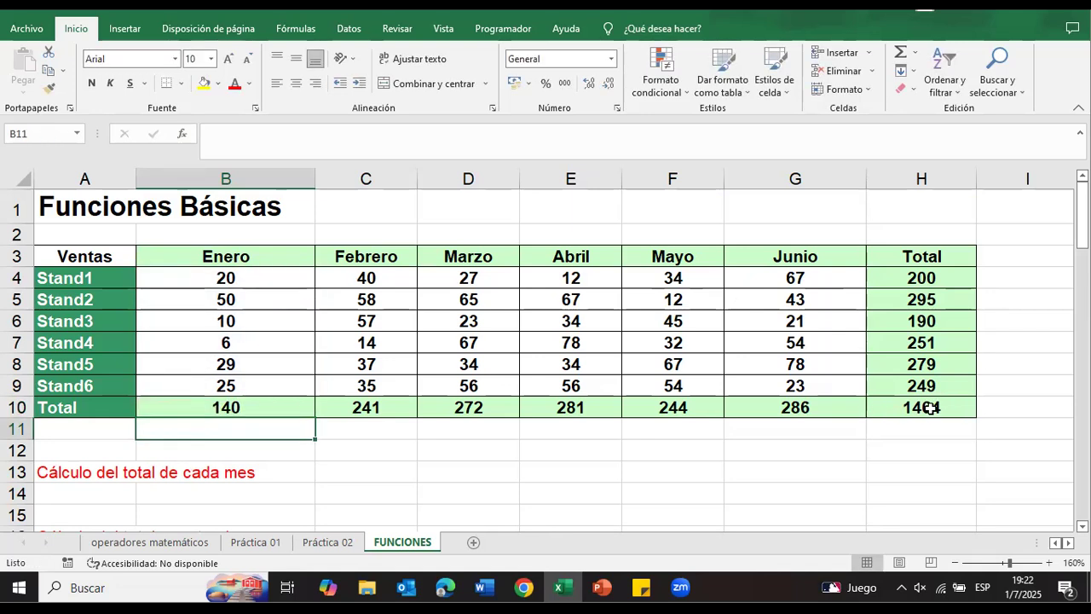
Step: Clear the Enero sales value of Stand1 in B4
click(240, 406)
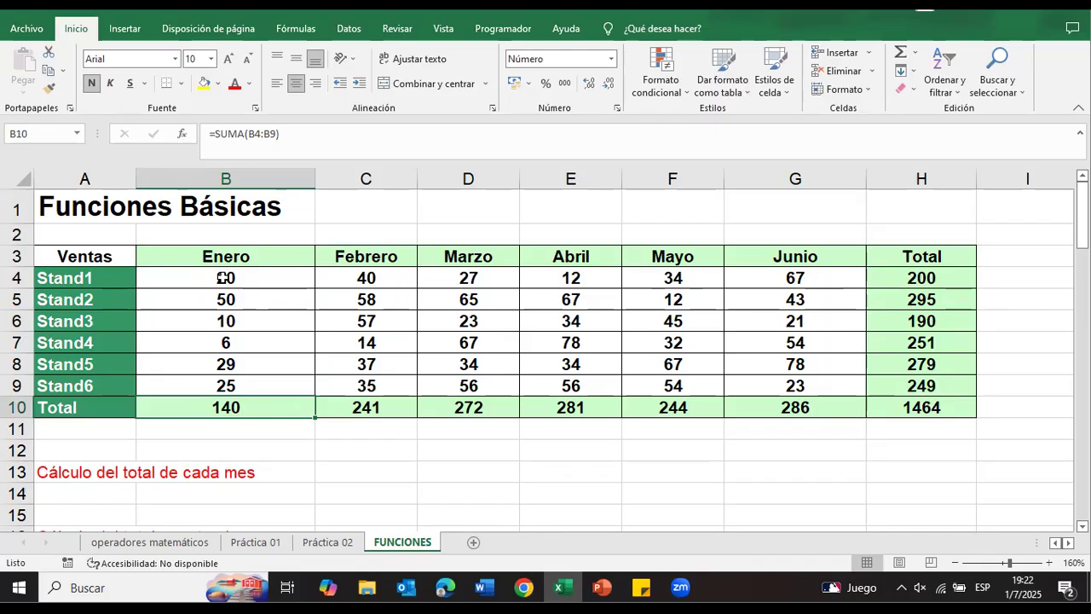
click(233, 278)
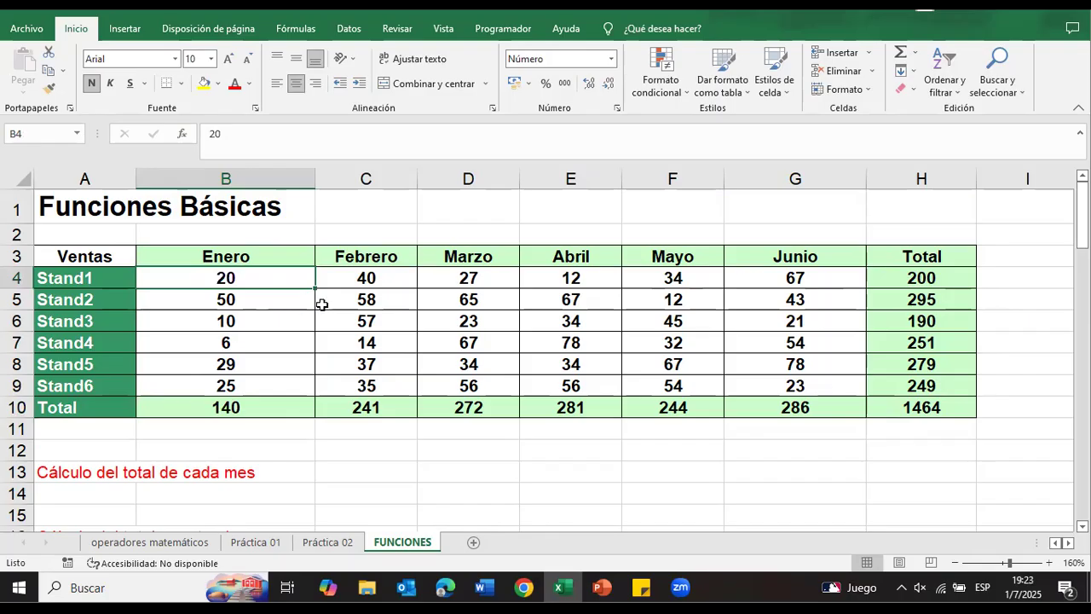
key(BackSpace)
key(Tab)
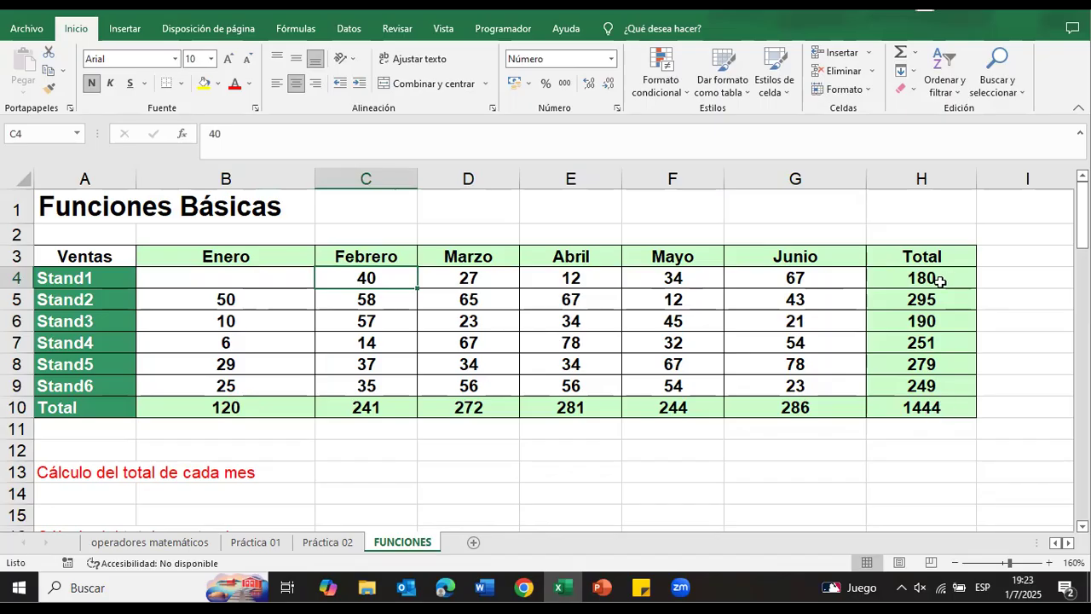
Step: Set the Enero sales of Stand1 in B4 to 20 and compare the grand total in H10 with Total de Ventas Generales
click(275, 282)
text(20)
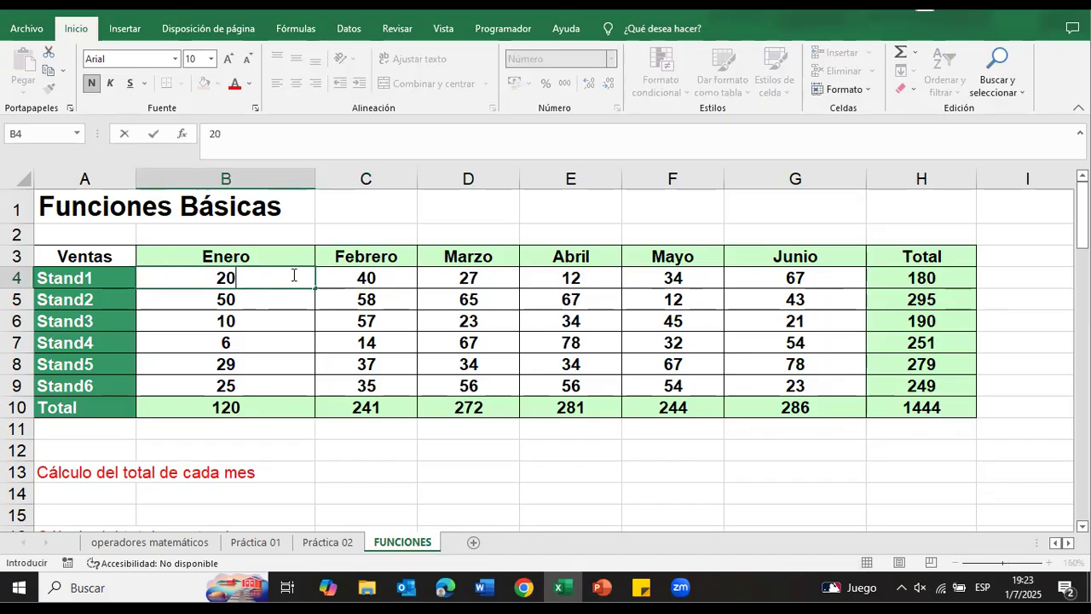
key(Tab)
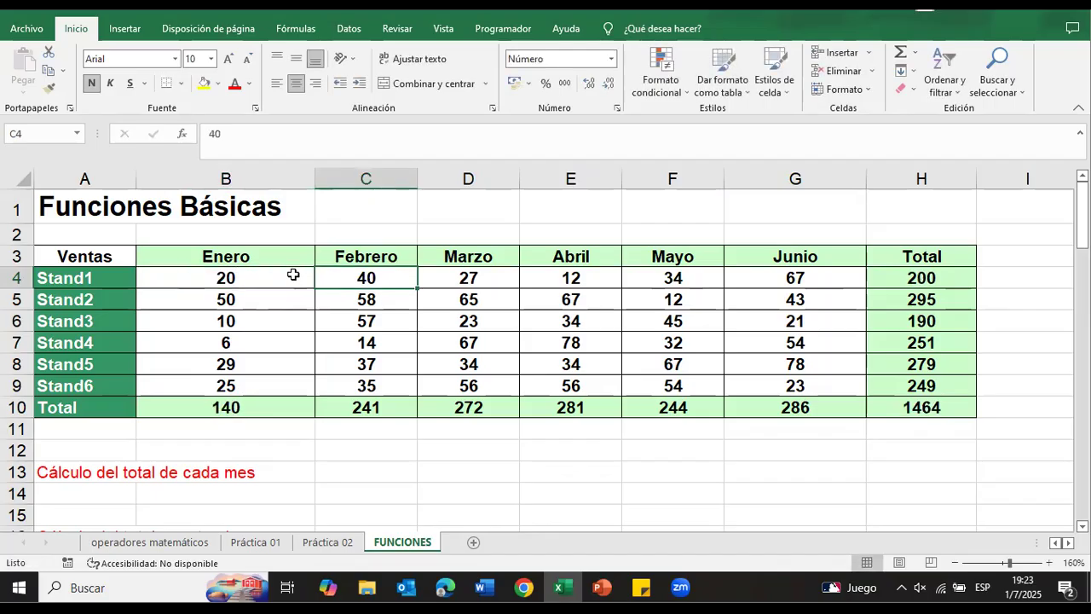
click(953, 402)
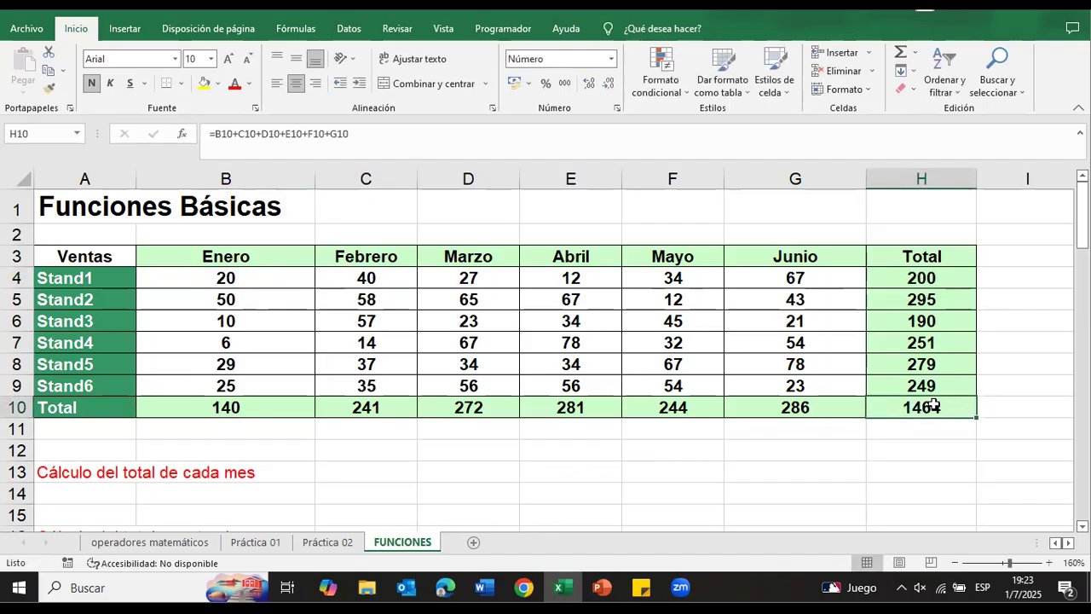
scroll(937, 406, down, 4)
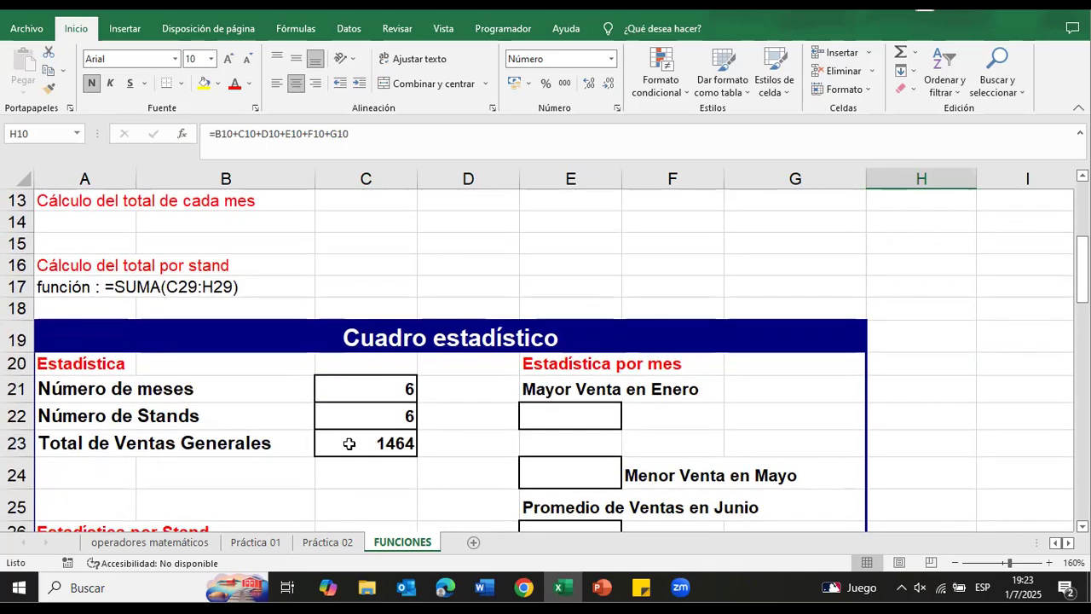
scroll(350, 443, up, 3)
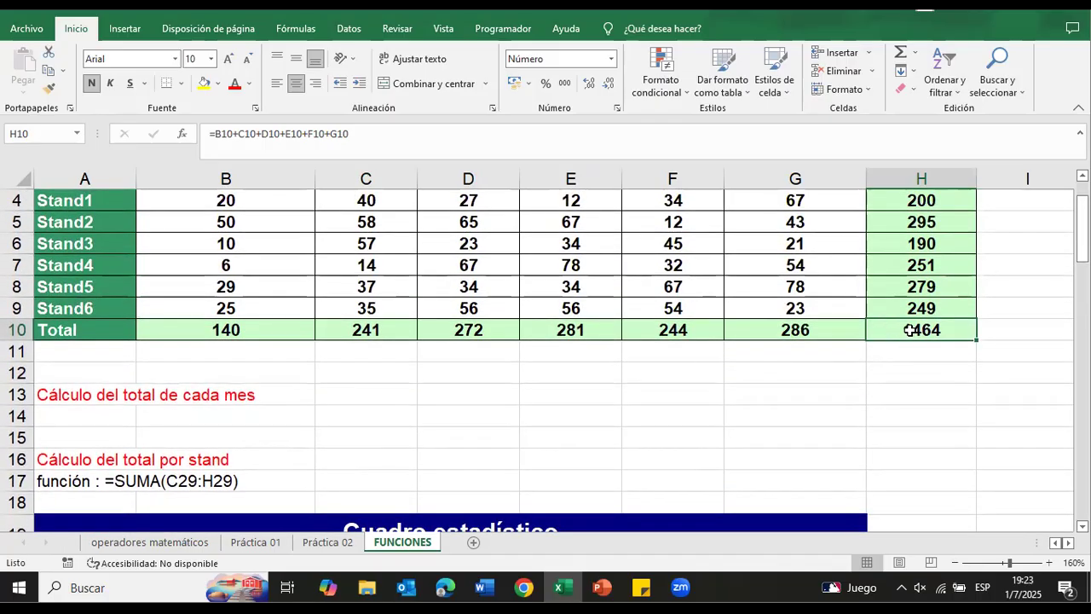
scroll(908, 330, down, 2)
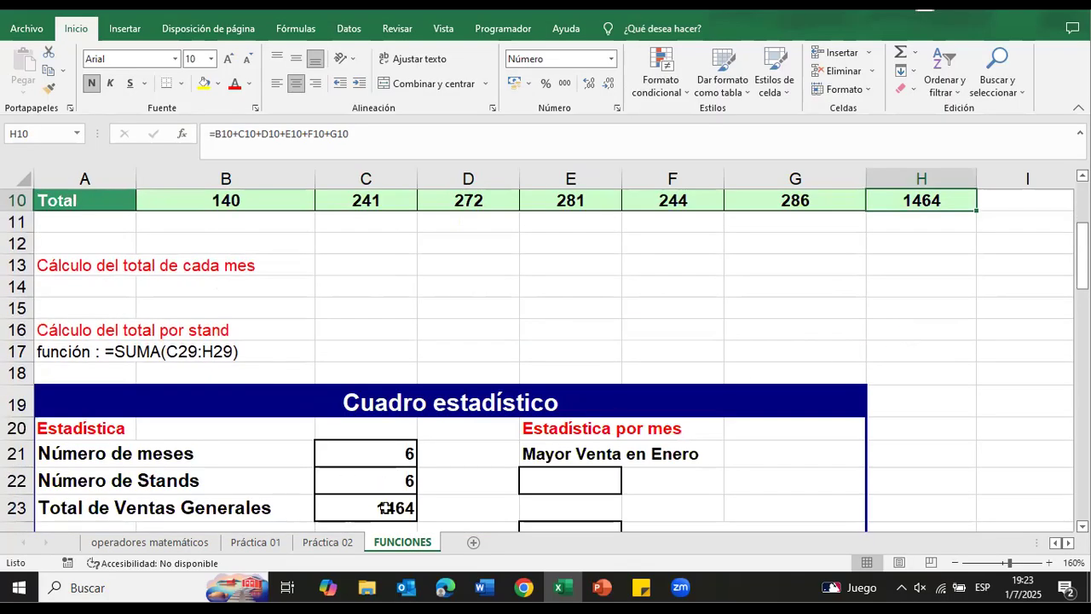
scroll(418, 443, up, 3)
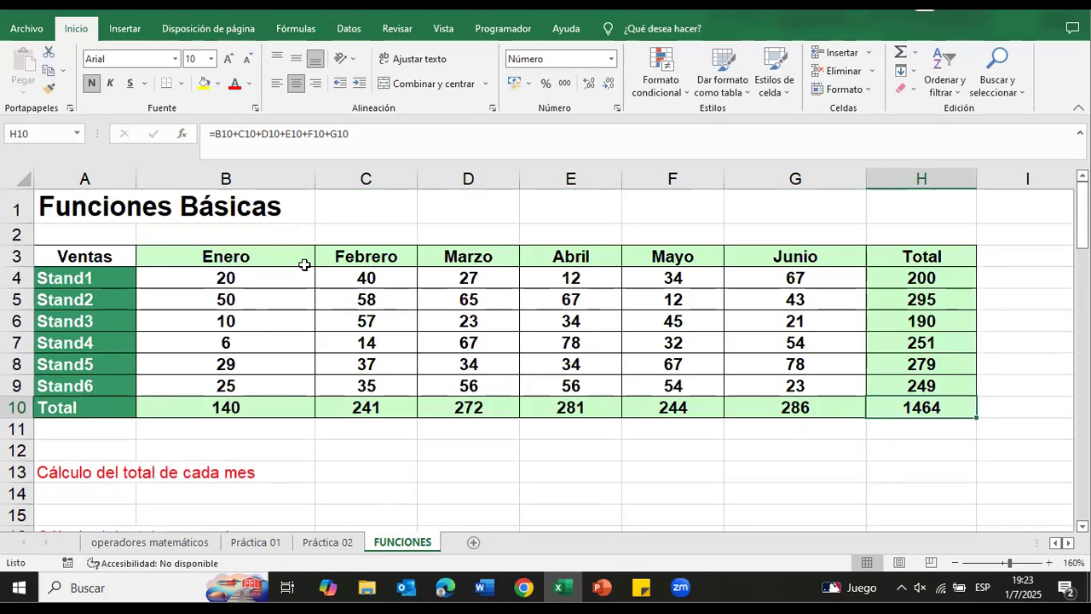
Step: Set the Enero sales of Stand1 in B4 to 0 and check Total de Ventas Generales in C23
click(296, 282)
text(0)
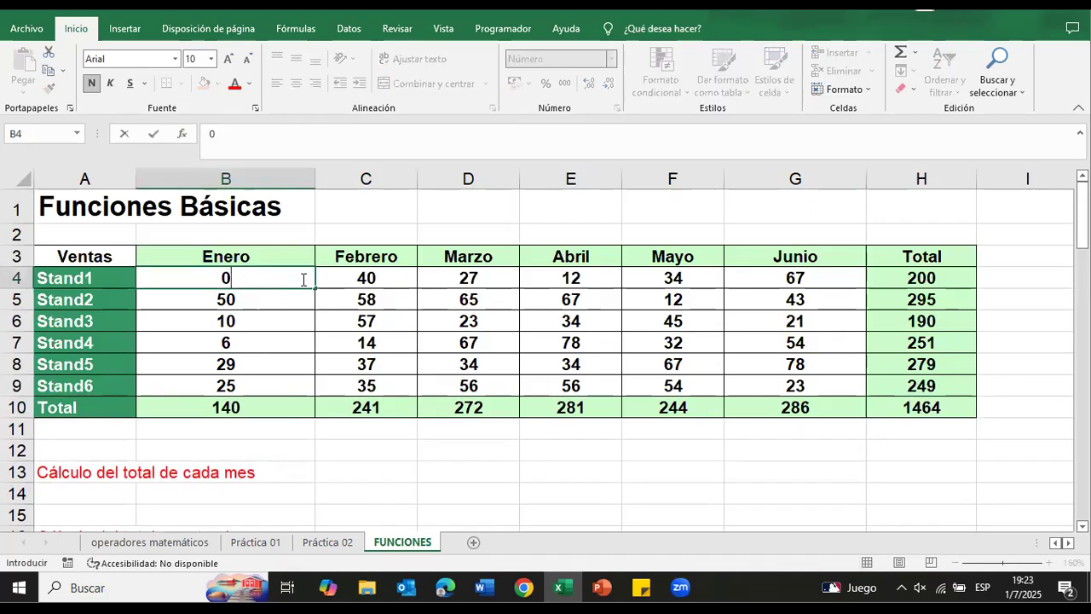
key(Tab)
scroll(261, 304, down, 3)
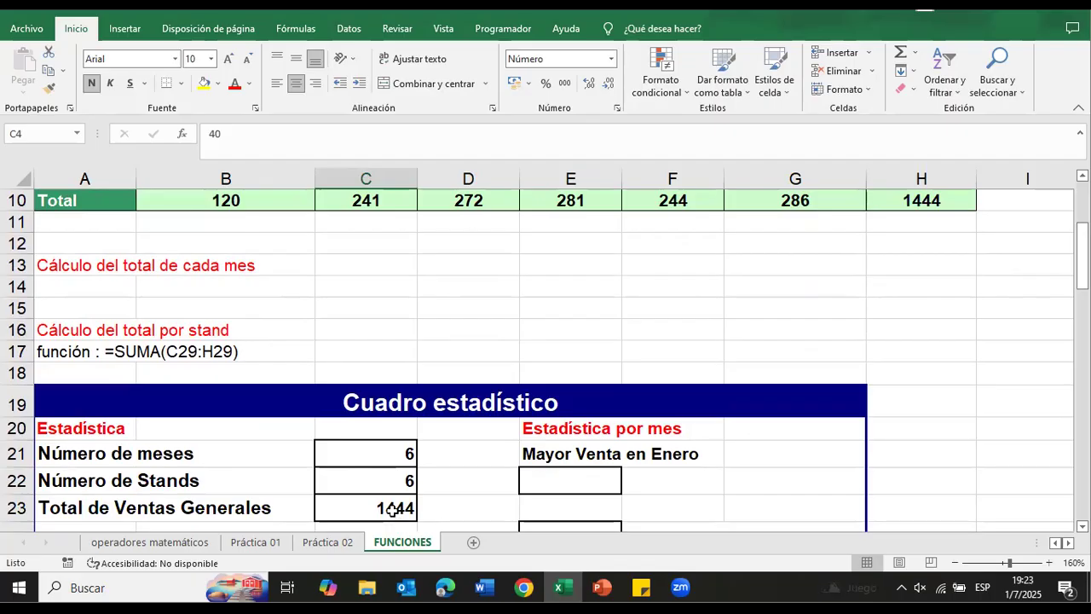
Step: Examine the Estadística por mes cells, starting with Mayor Venta en Enero in E22, against the monthly sales in the Ventas table
scroll(397, 505, down, 1)
click(597, 417)
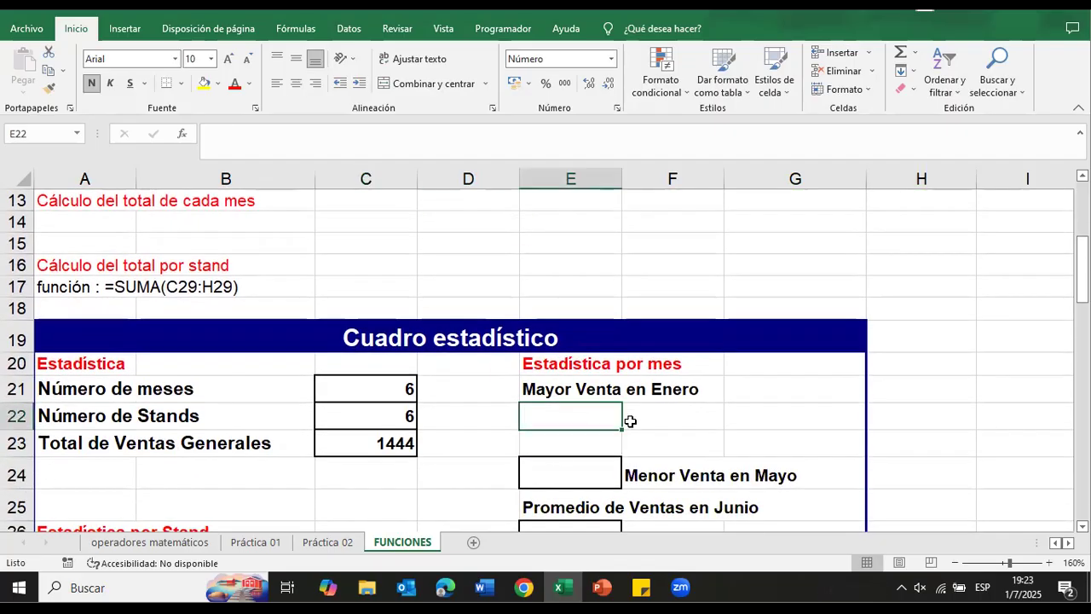
scroll(662, 421, down, 4)
scroll(661, 421, up, 2)
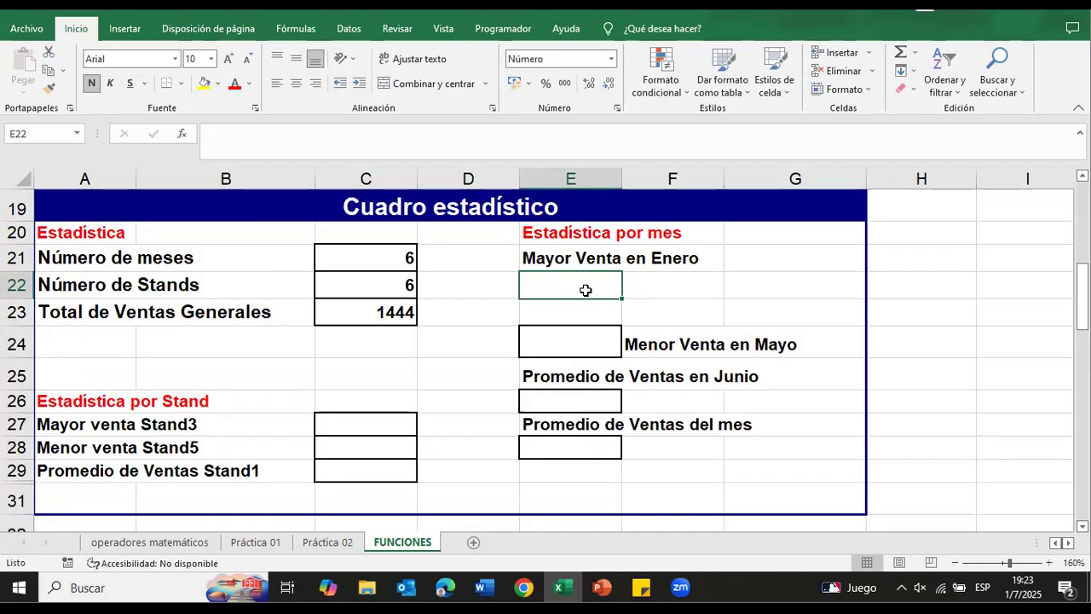
scroll(585, 291, up, 4)
scroll(448, 328, up, 2)
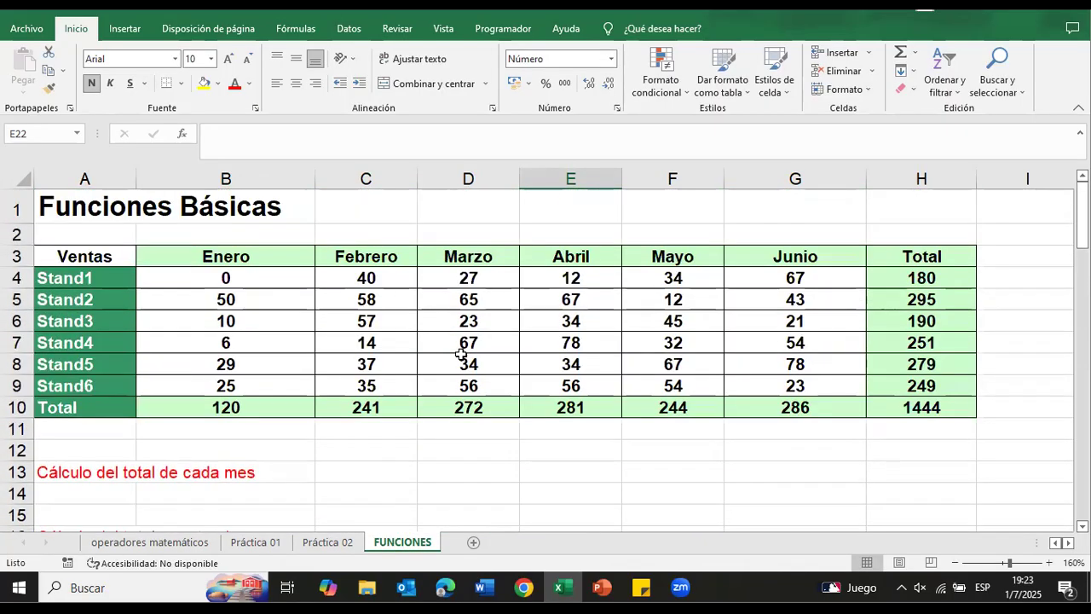
scroll(512, 358, down, 5)
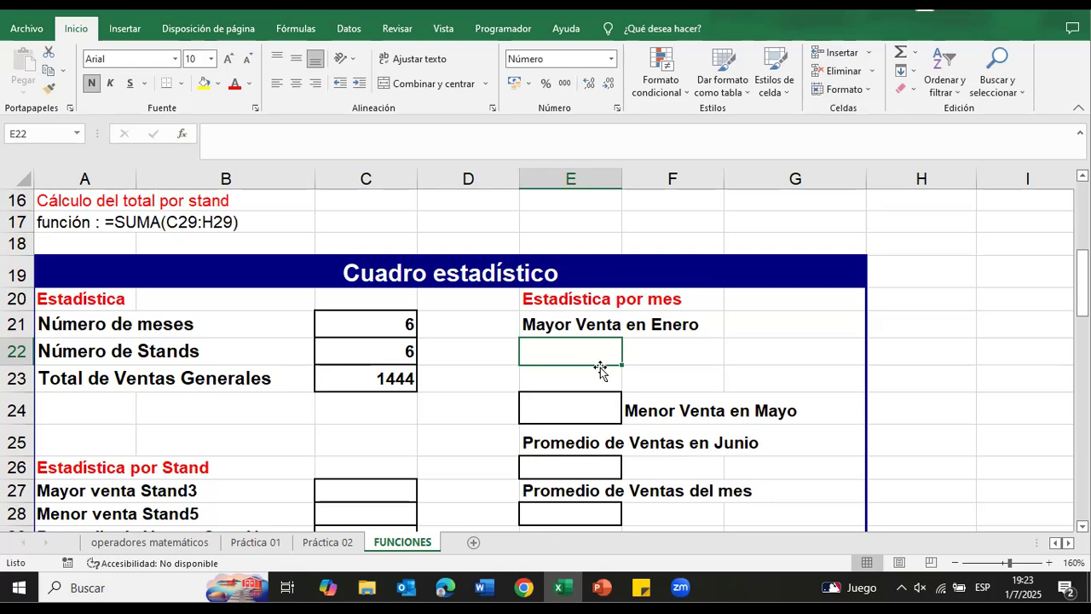
scroll(600, 368, up, 4)
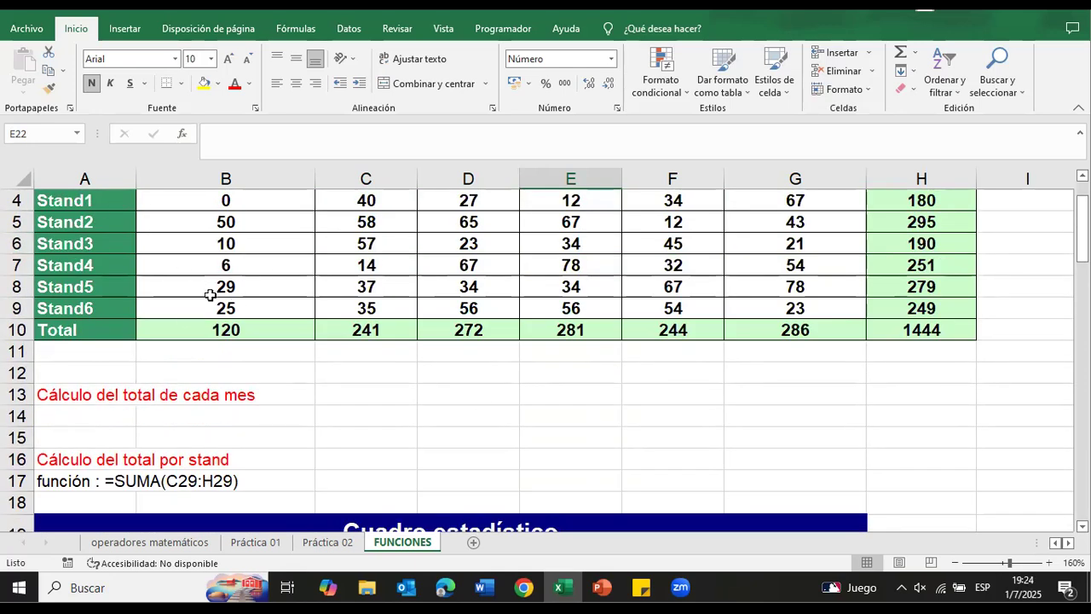
scroll(235, 294, up, 1)
scroll(242, 283, down, 4)
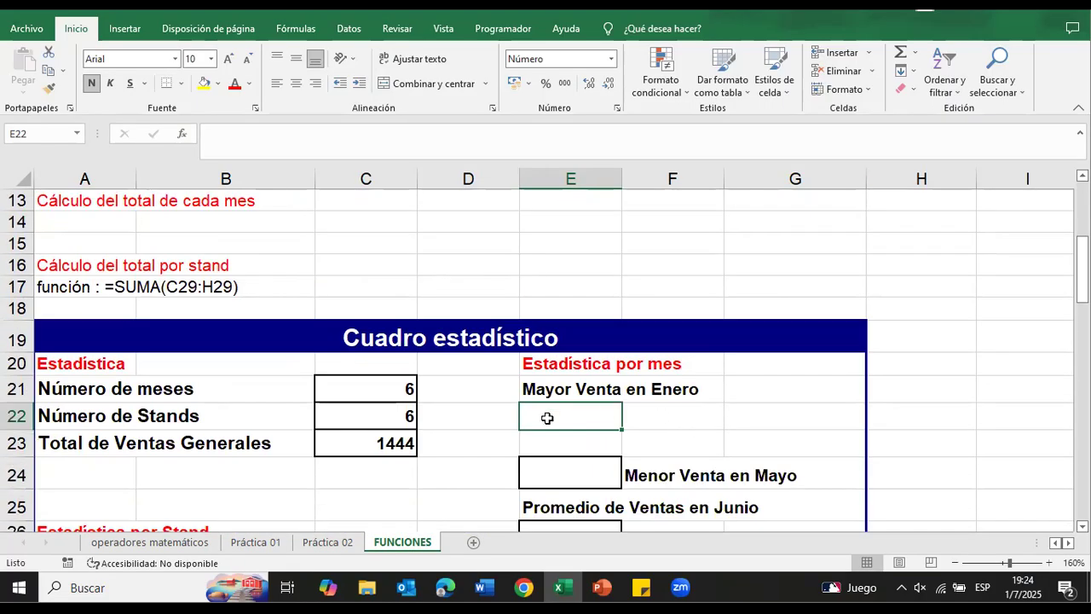
Step: Insert the MAX function over B4:B9 in E22 for Mayor Venta en Enero and check it against the Enero sales
click(680, 420)
click(570, 426)
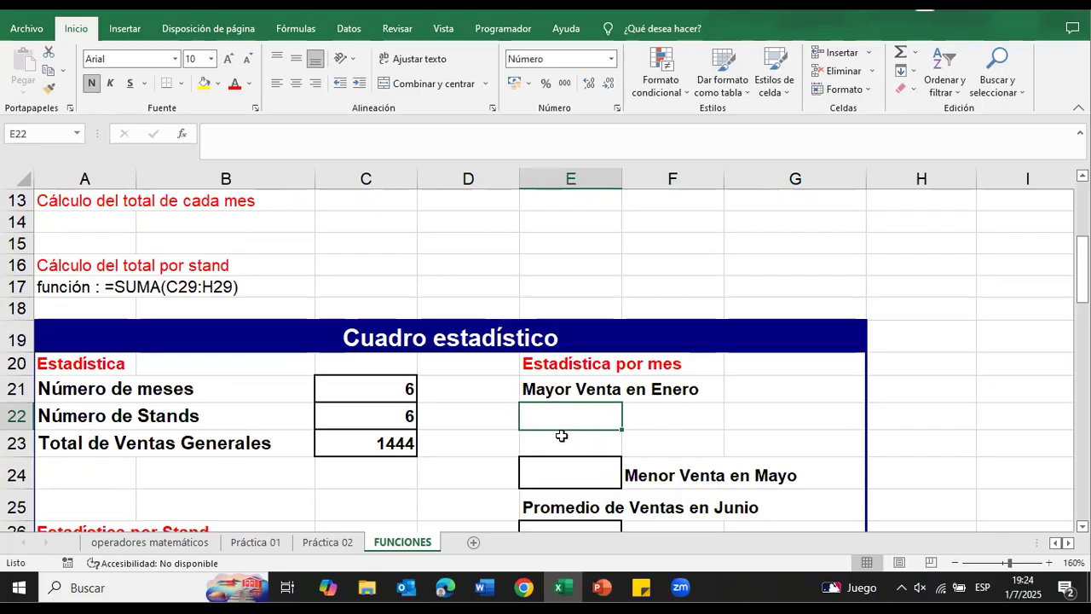
click(182, 134)
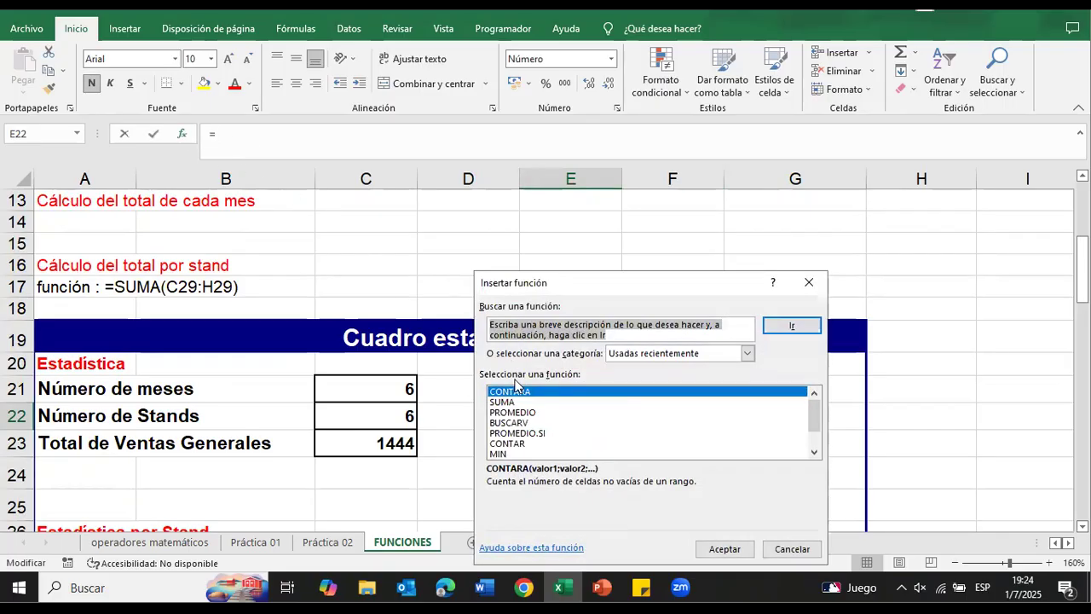
click(814, 452)
click(813, 452)
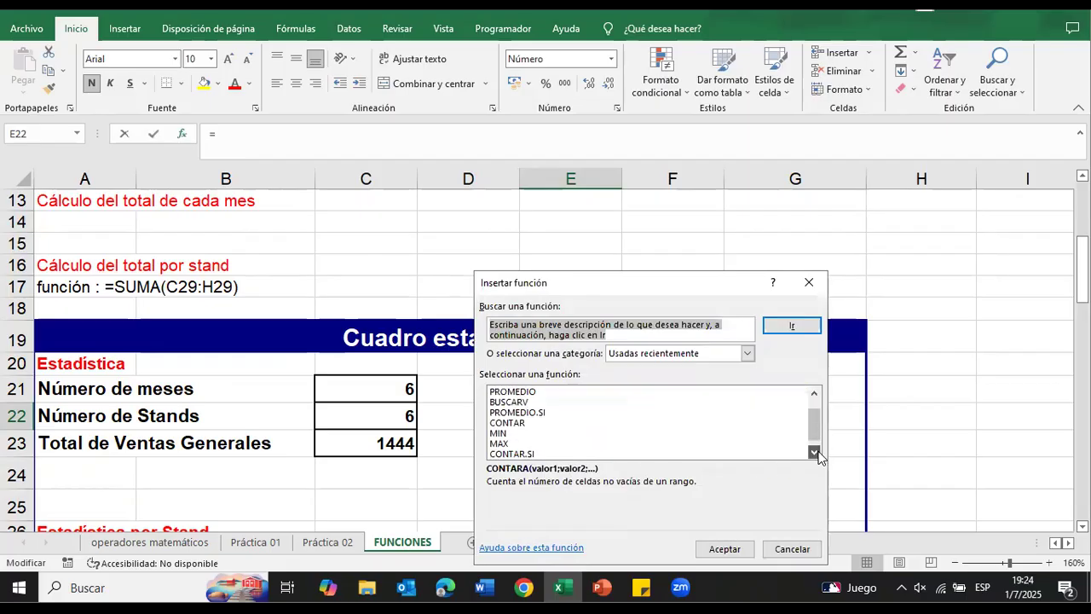
click(499, 444)
click(724, 548)
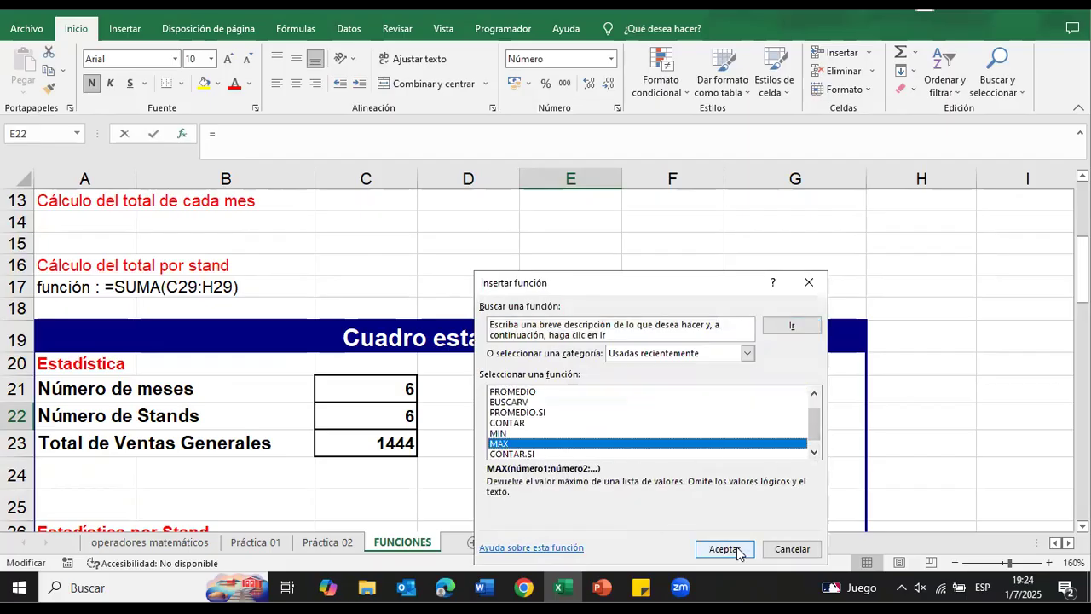
scroll(332, 426, up, 4)
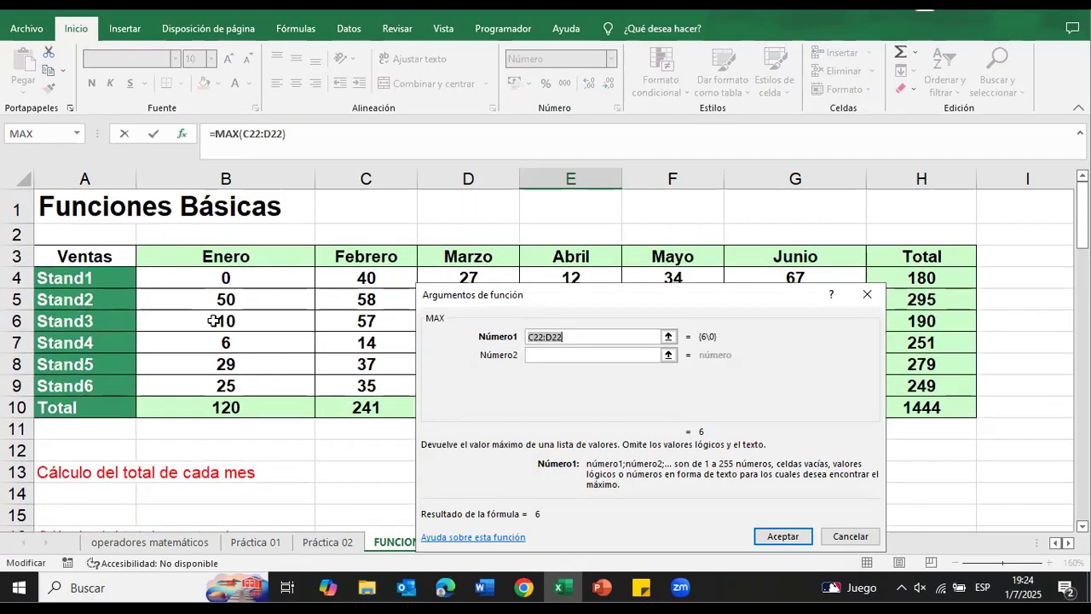
click(252, 278)
drag(251, 278, 252, 375)
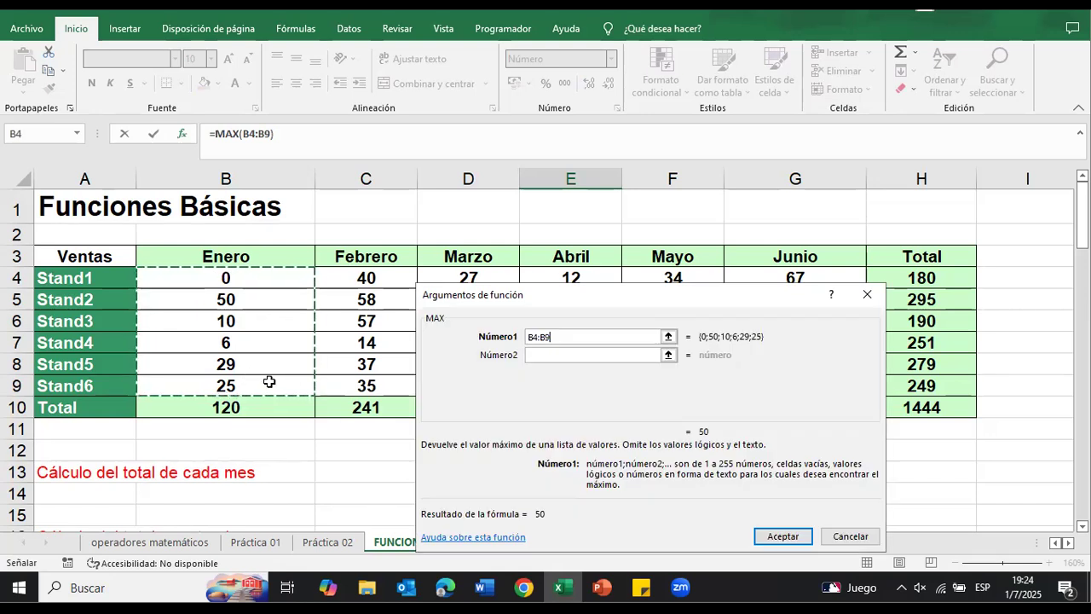
click(787, 536)
scroll(729, 481, down, 1)
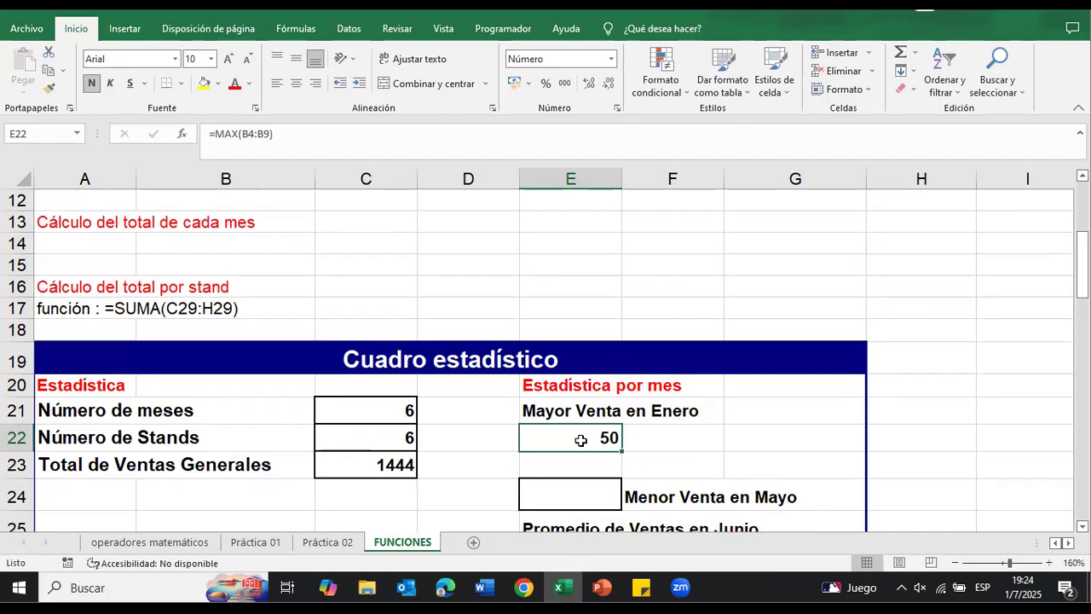
scroll(580, 440, up, 4)
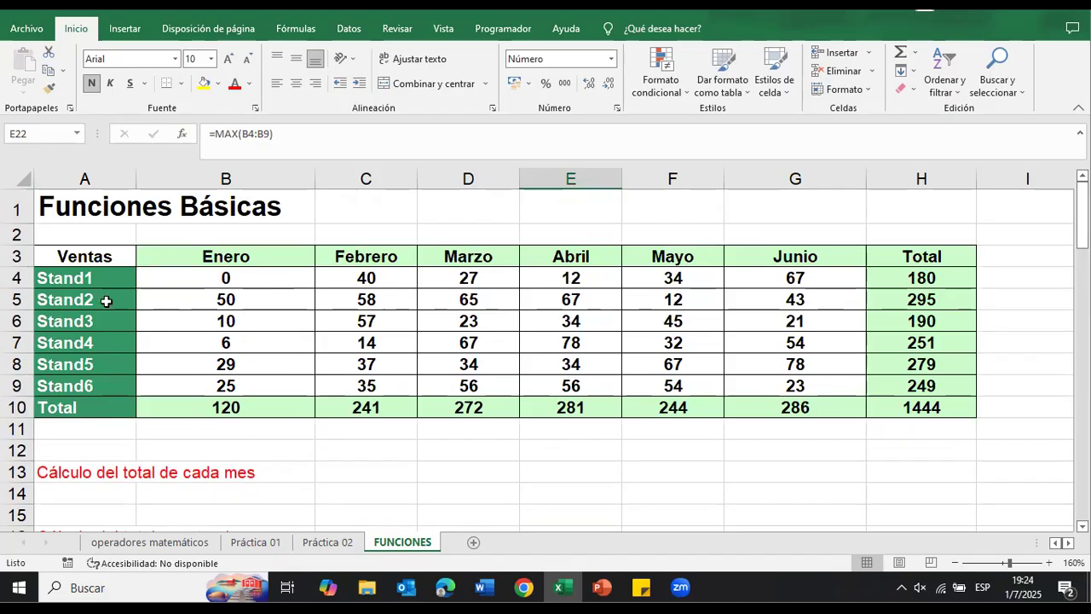
Step: Select cell E24 for the Menor Venta en Mayo result
scroll(232, 301, down, 6)
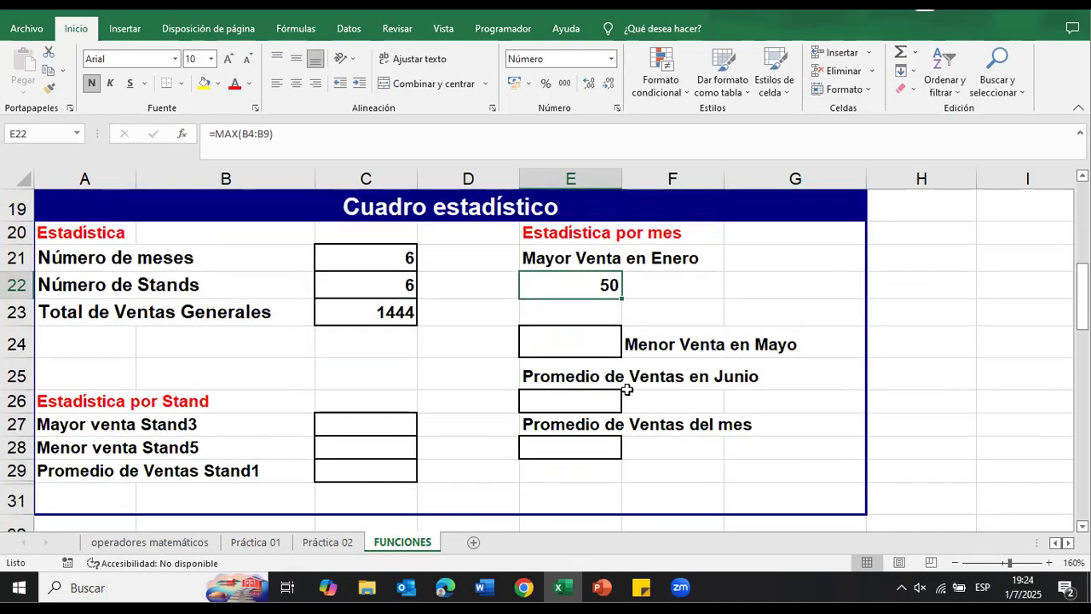
click(592, 334)
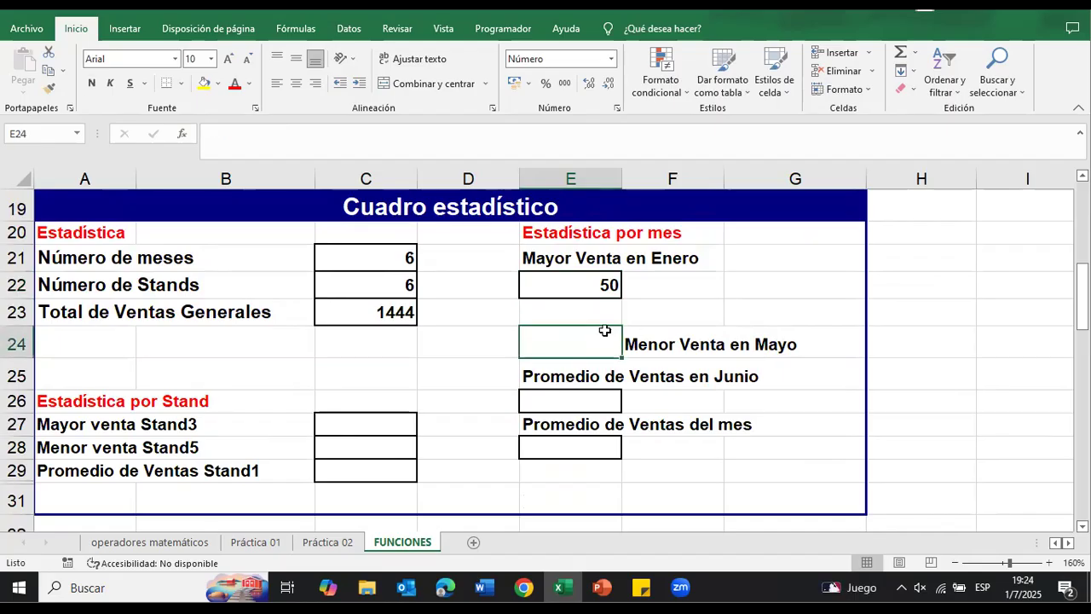
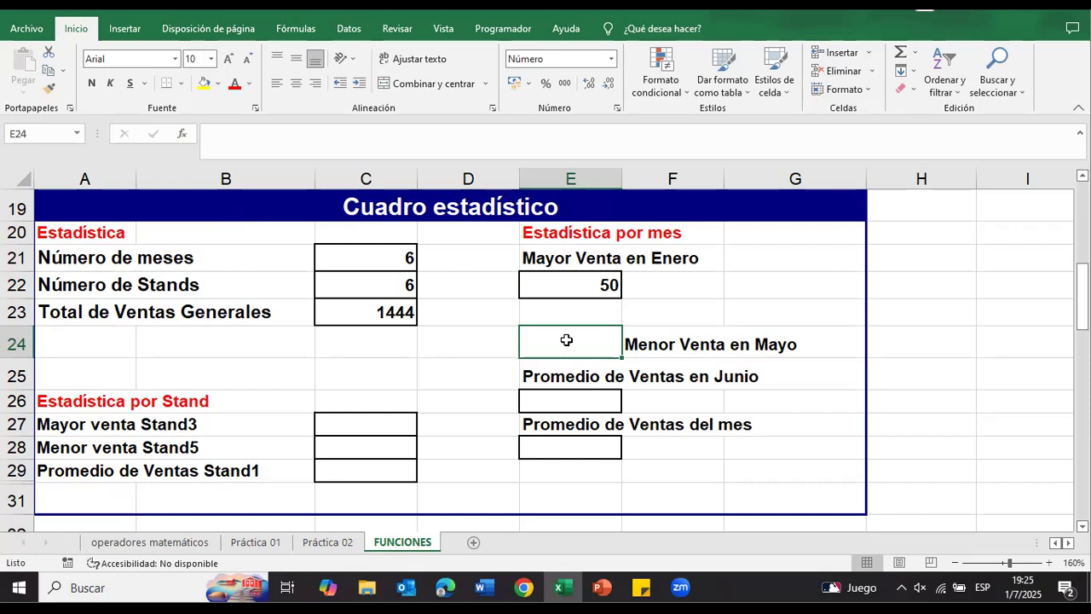
Step: Insert the MIN function over F4:F9 in E24 for Menor Venta en Mayo and check it against the Ventas table
click(182, 137)
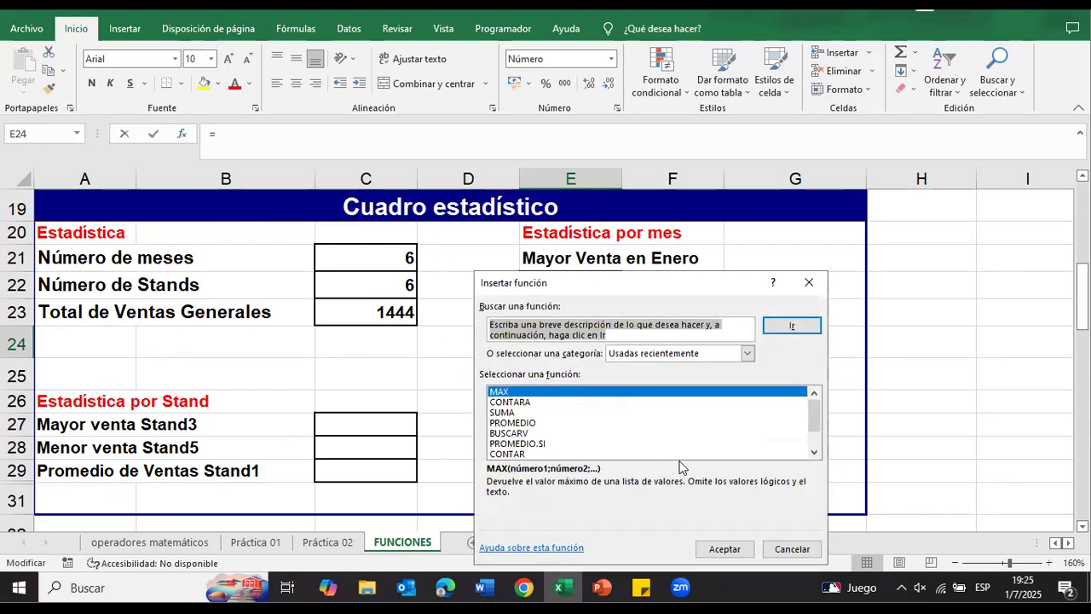
click(814, 451)
click(814, 451)
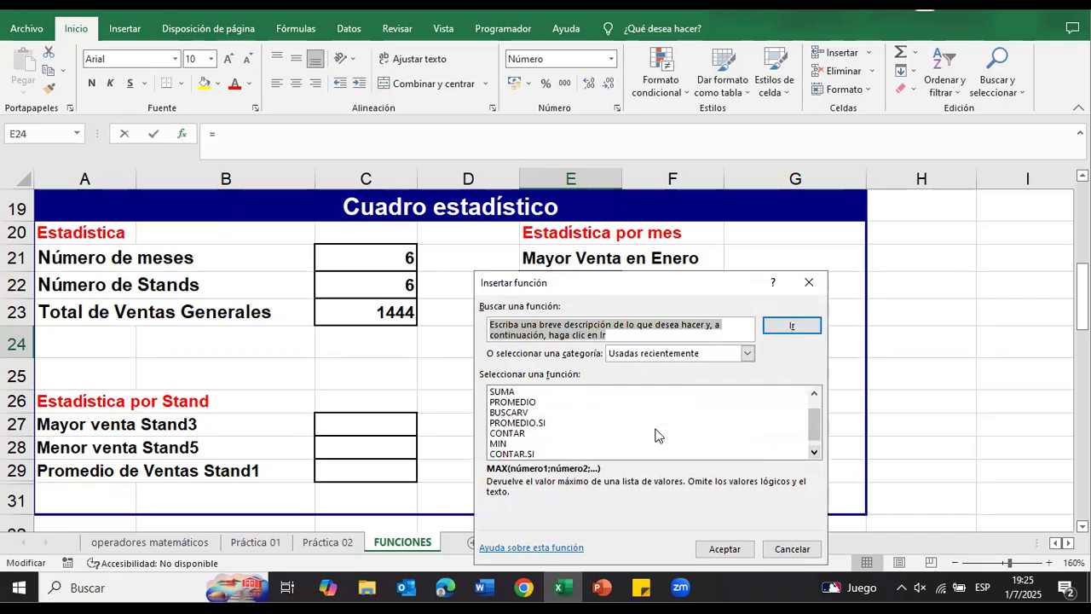
click(505, 443)
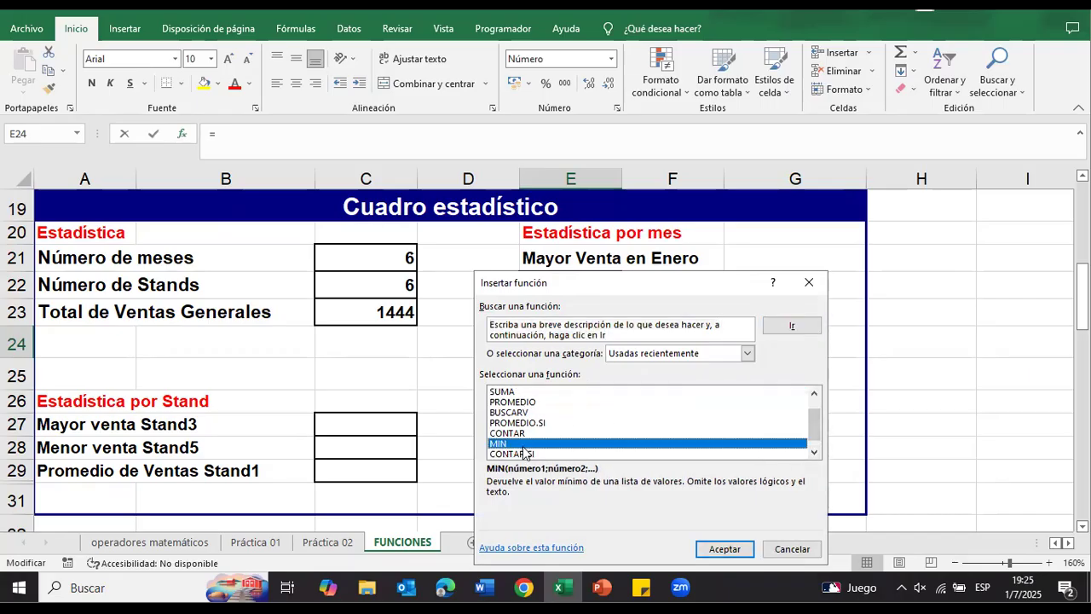
click(731, 548)
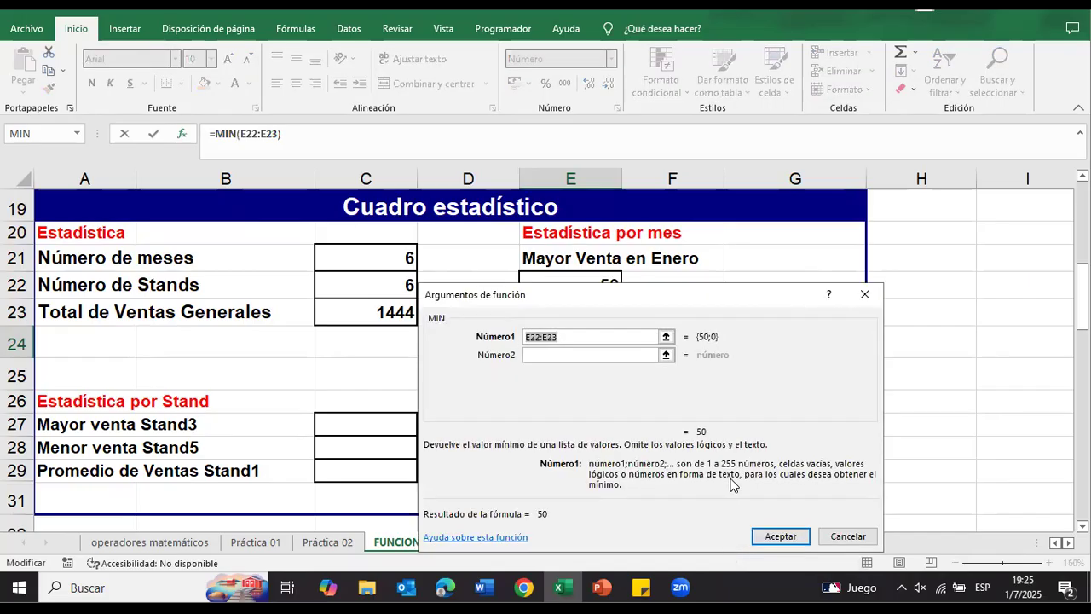
scroll(728, 484, up, 3)
scroll(686, 319, up, 3)
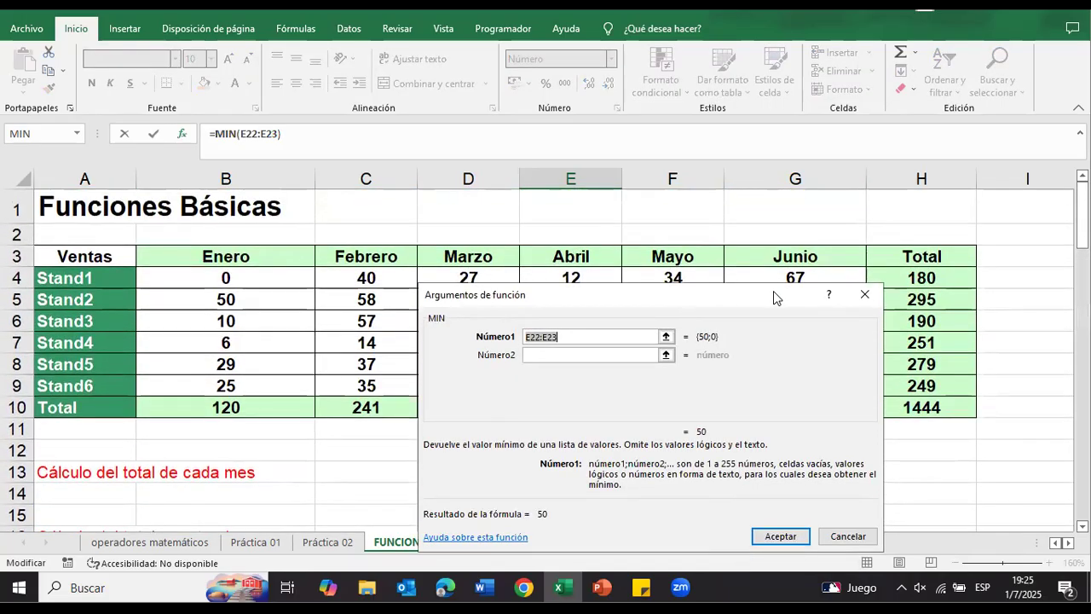
drag(773, 296, 428, 219)
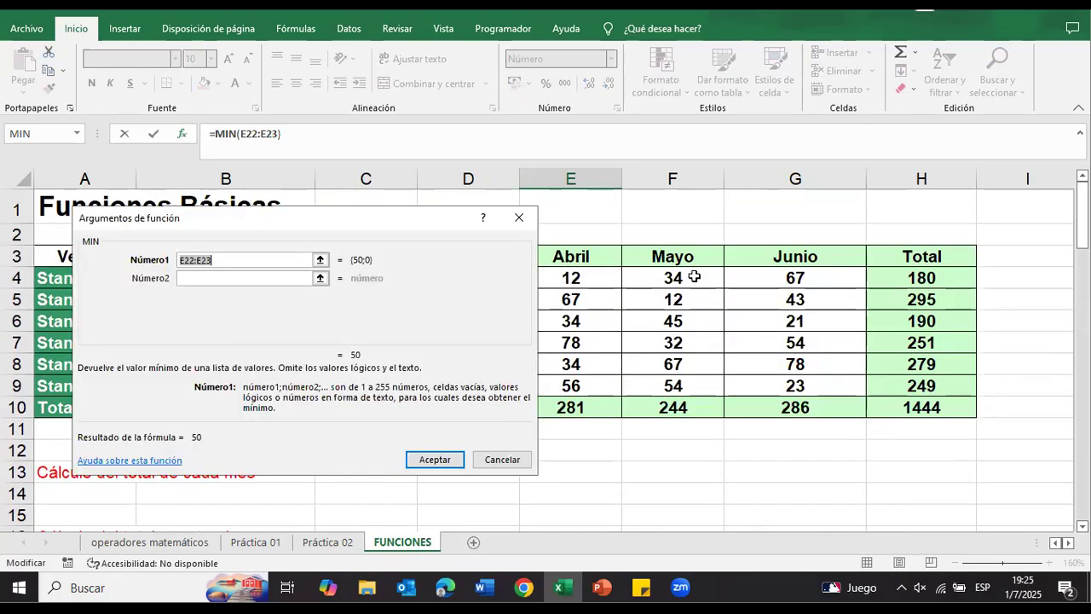
click(694, 277)
drag(695, 277, 689, 392)
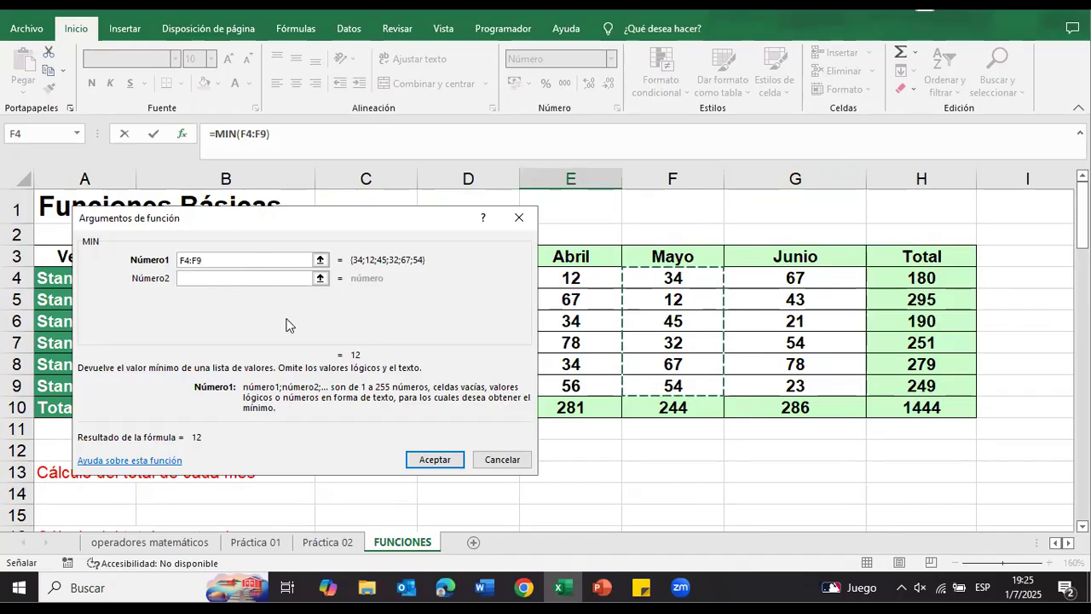
click(445, 461)
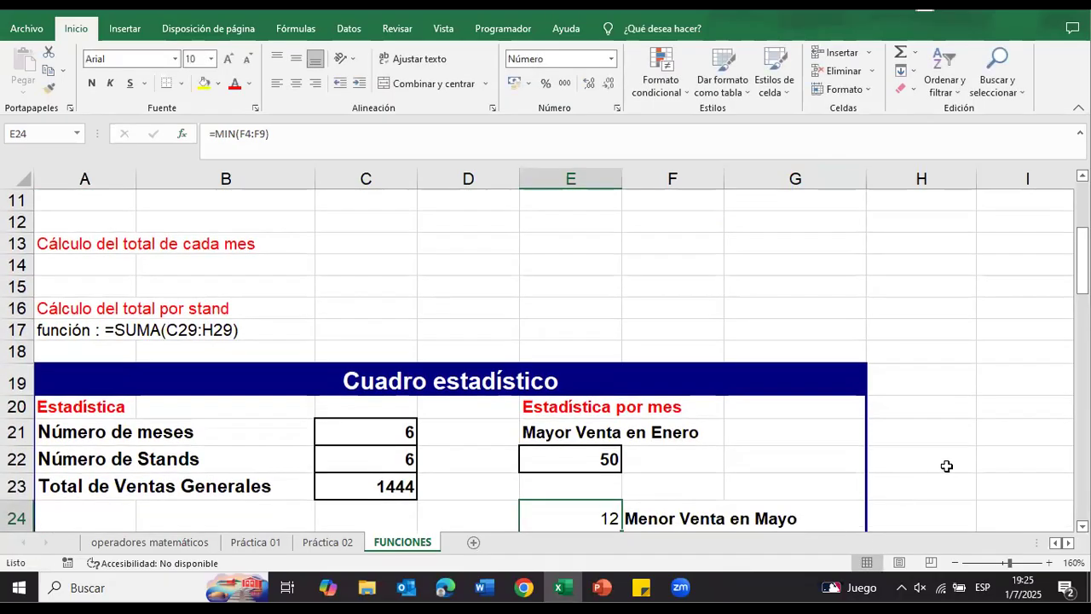
scroll(937, 467, down, 1)
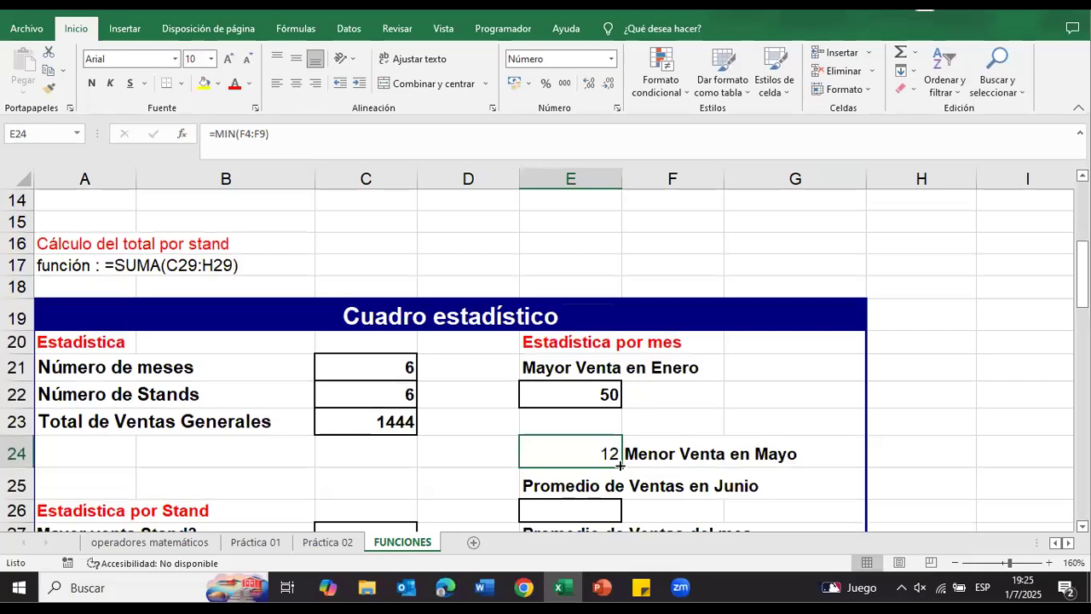
scroll(617, 461, up, 4)
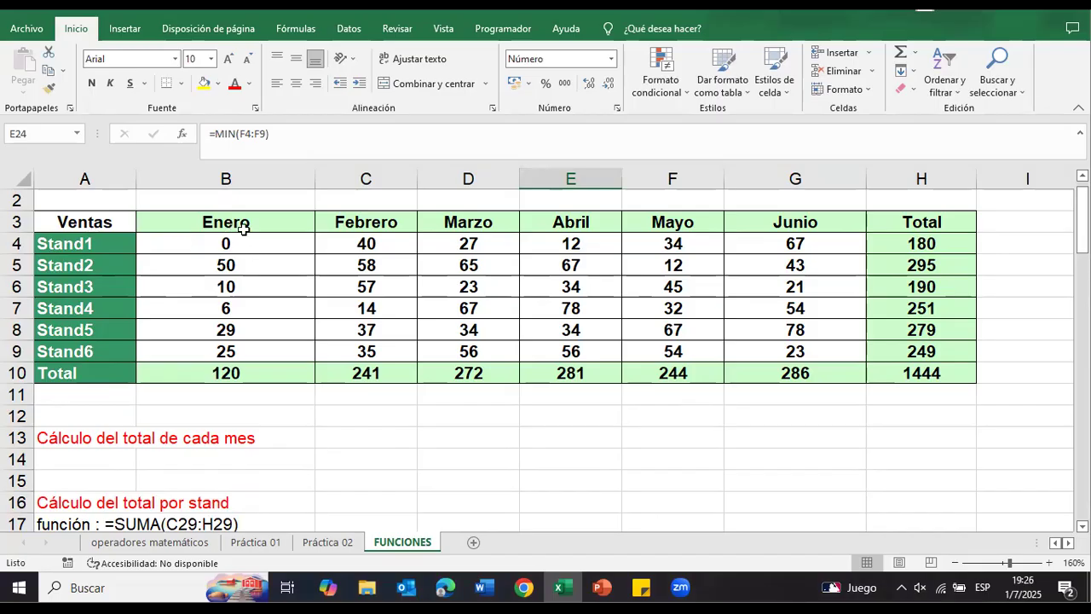
scroll(587, 401, down, 5)
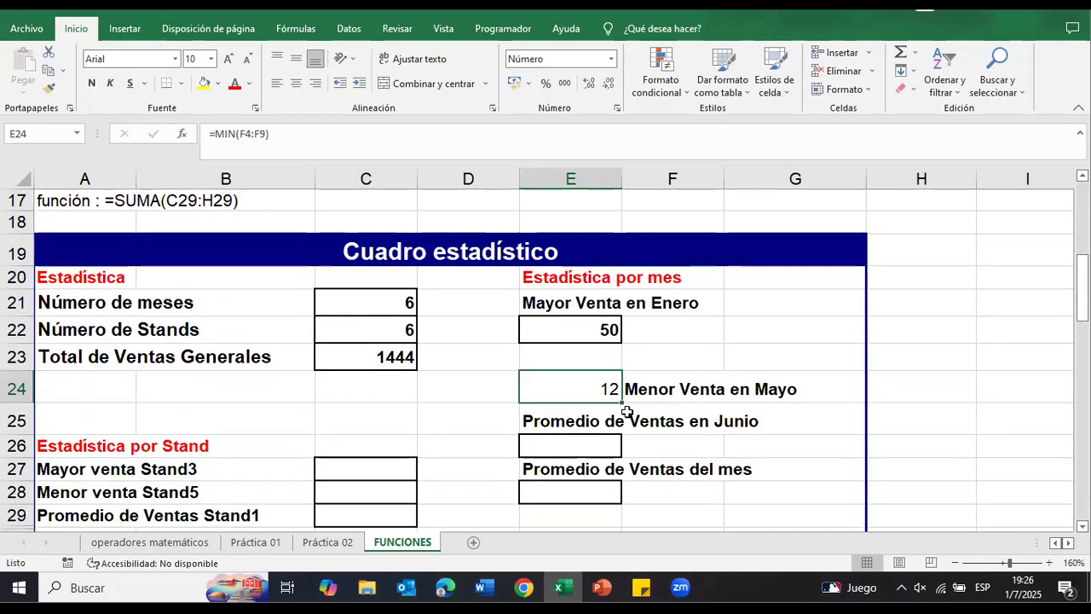
Step: Insert the PROMEDIO function over G4:G9 in E26 for Promedio de Ventas en Junio, leaving out the Total row
click(606, 449)
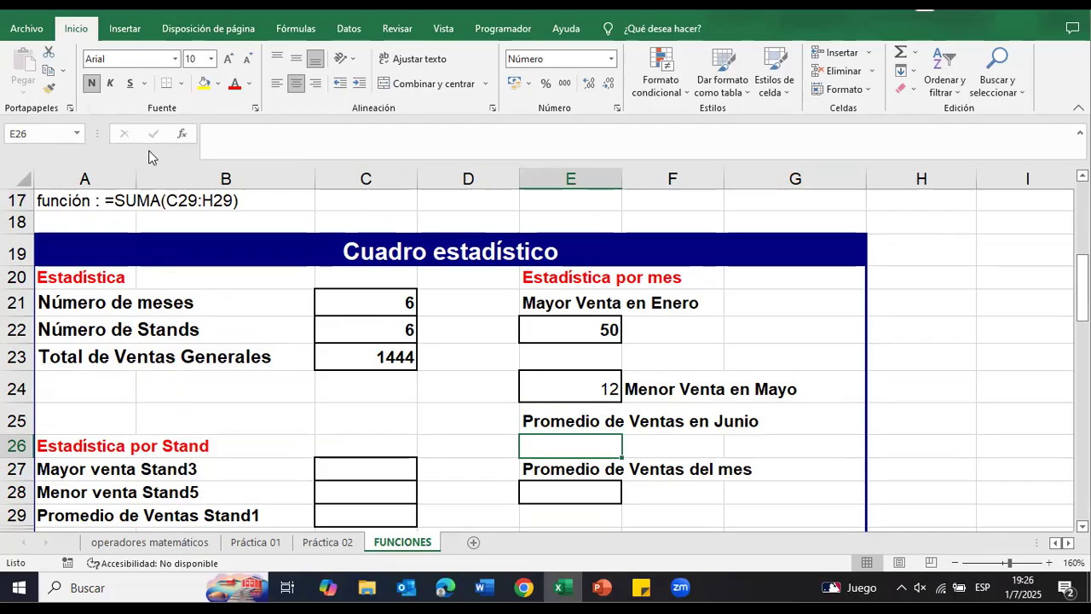
click(182, 138)
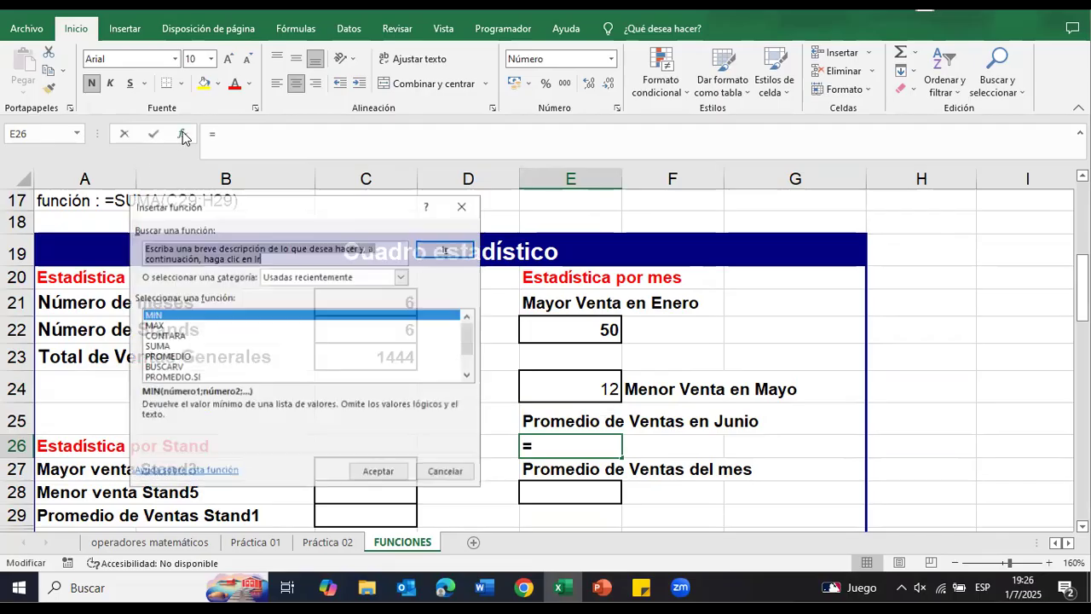
click(169, 356)
click(379, 472)
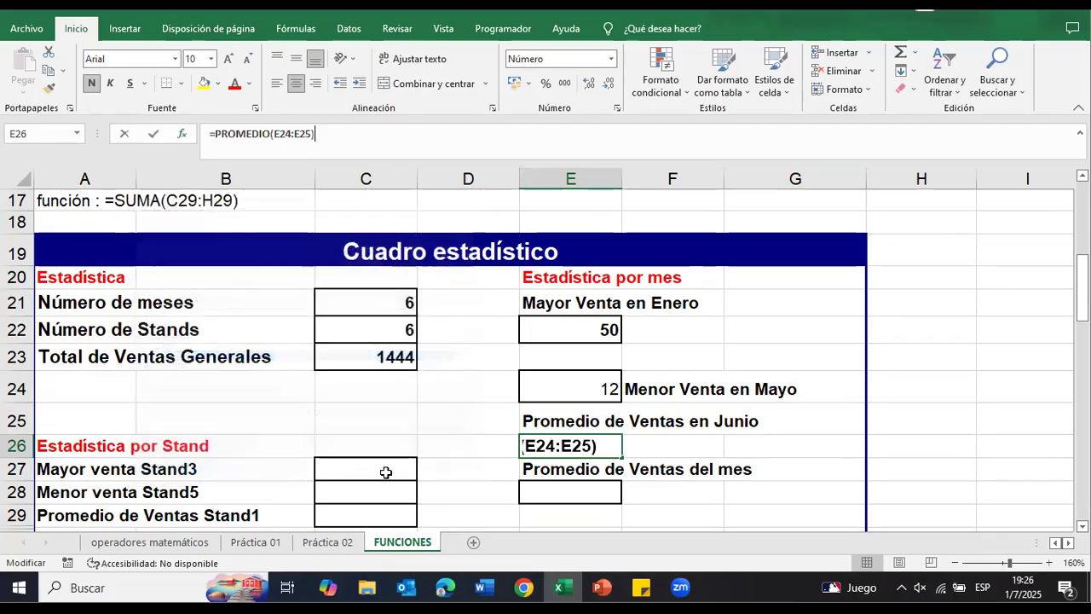
scroll(761, 344, up, 5)
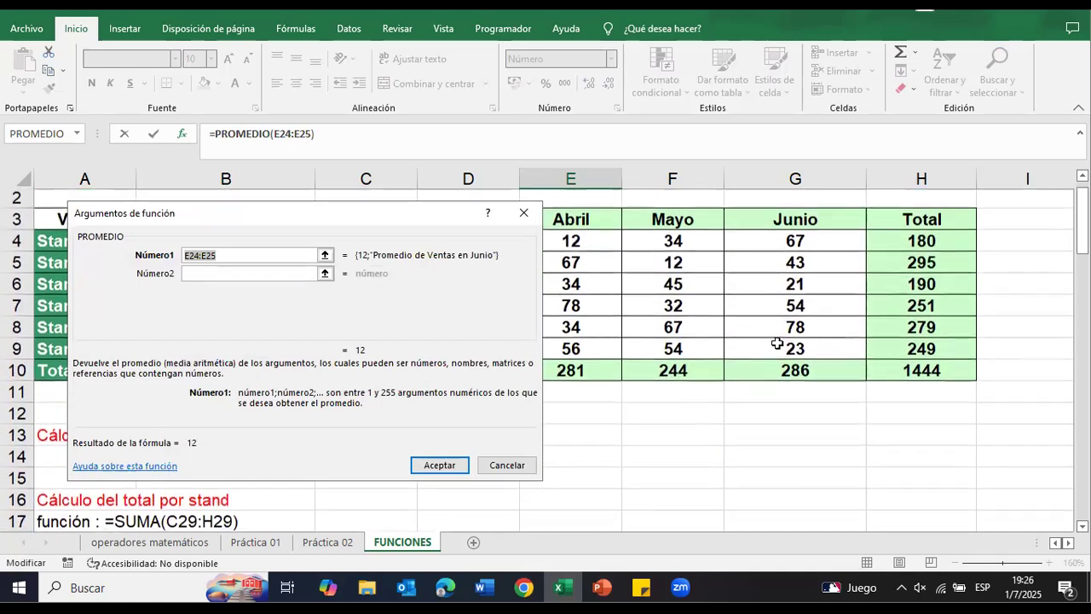
click(818, 247)
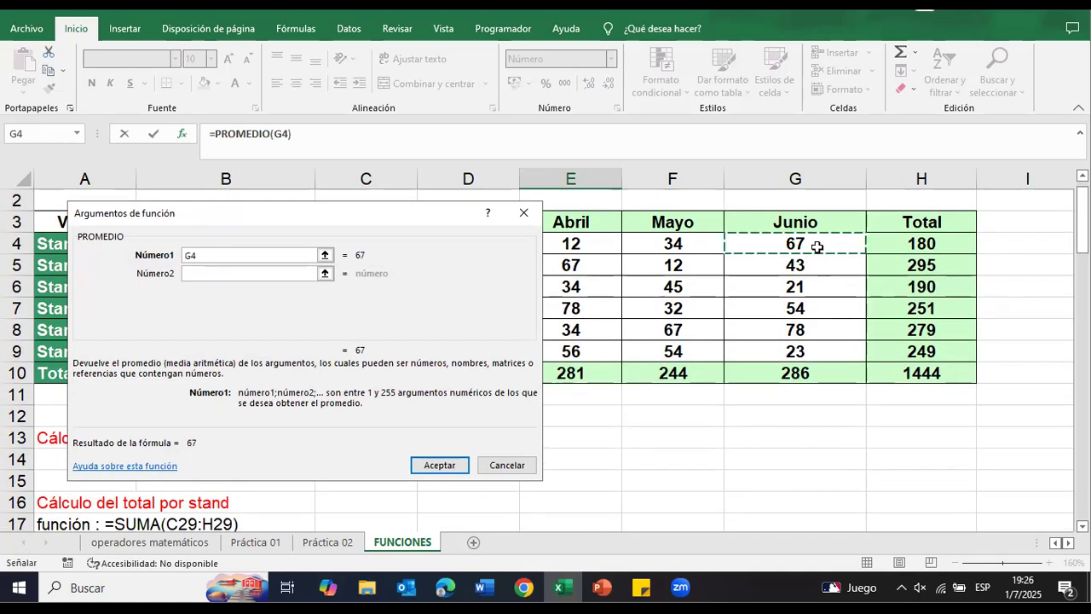
drag(817, 247, 818, 360)
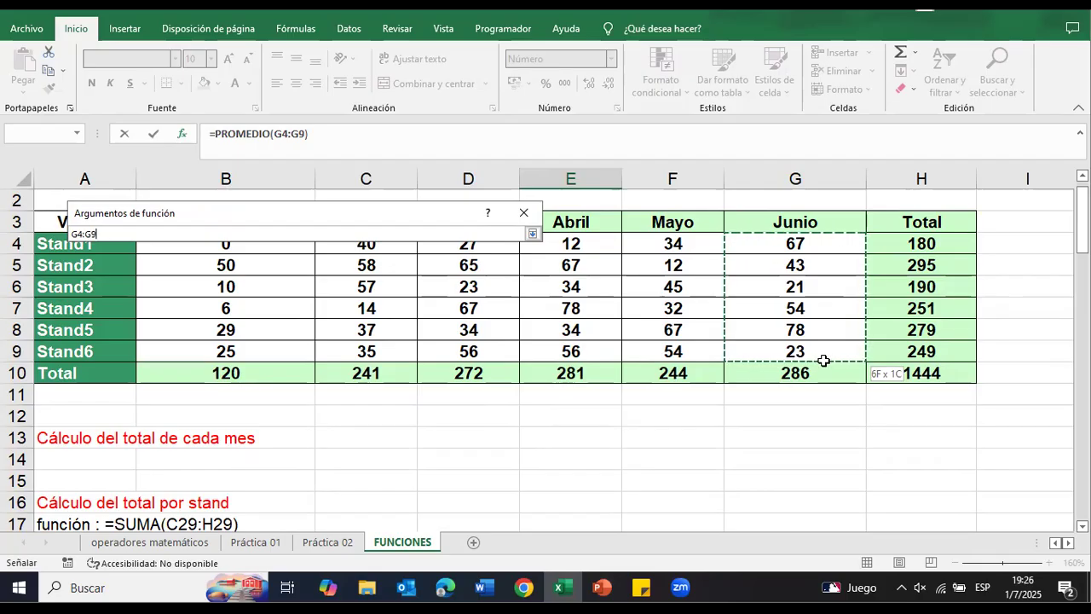
drag(822, 360, 791, 367)
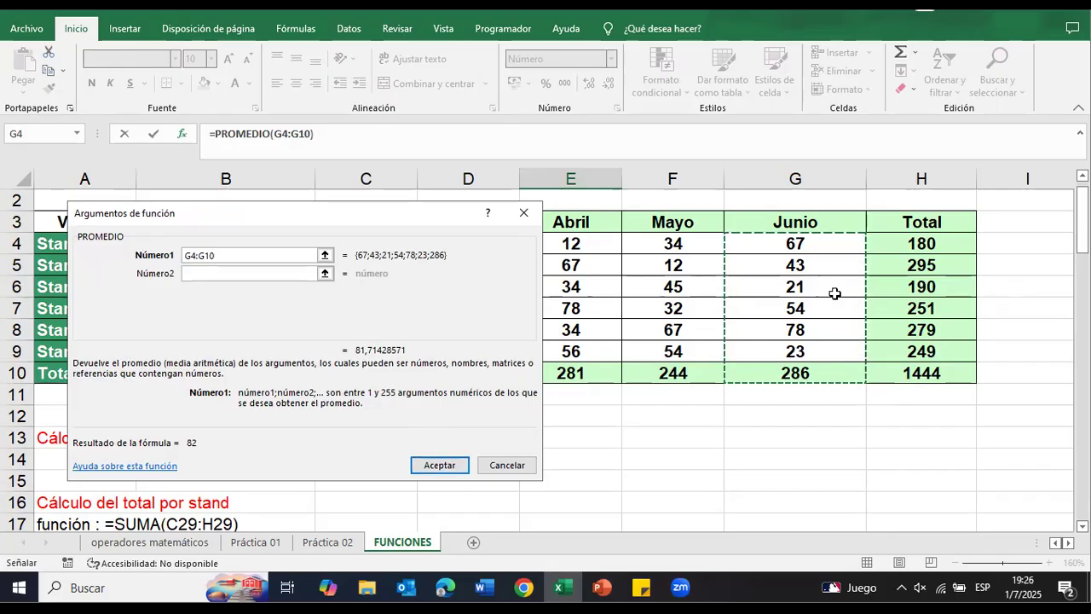
drag(810, 241, 797, 351)
click(440, 464)
scroll(793, 445, down, 2)
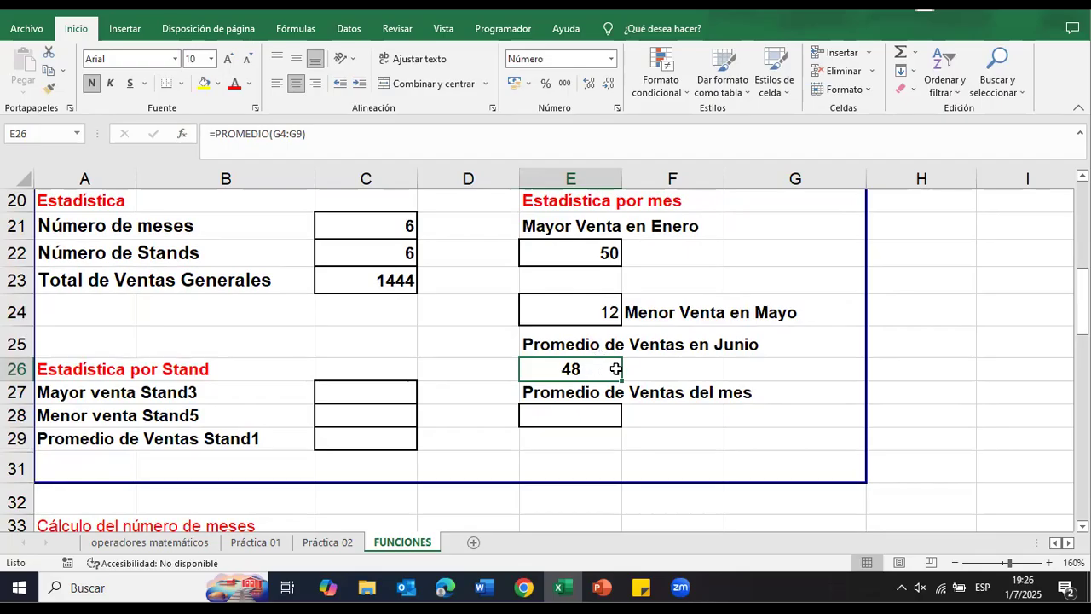
Step: Examine the monthly totals in row 10 of the Ventas table, from Enero to Junio, as the source for Promedio de Ventas del mes
scroll(606, 367, down, 1)
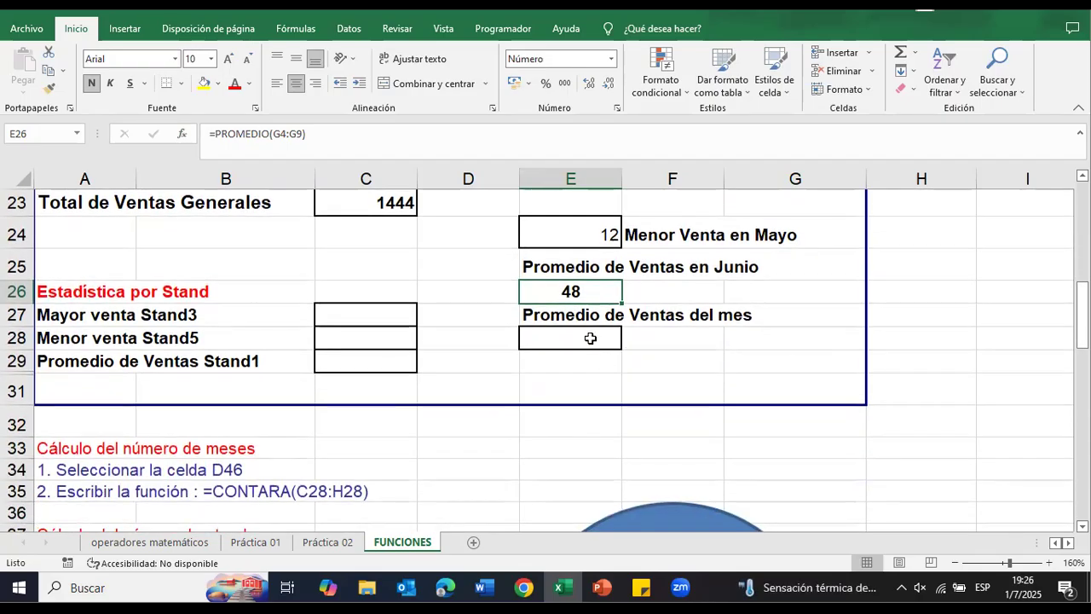
click(590, 335)
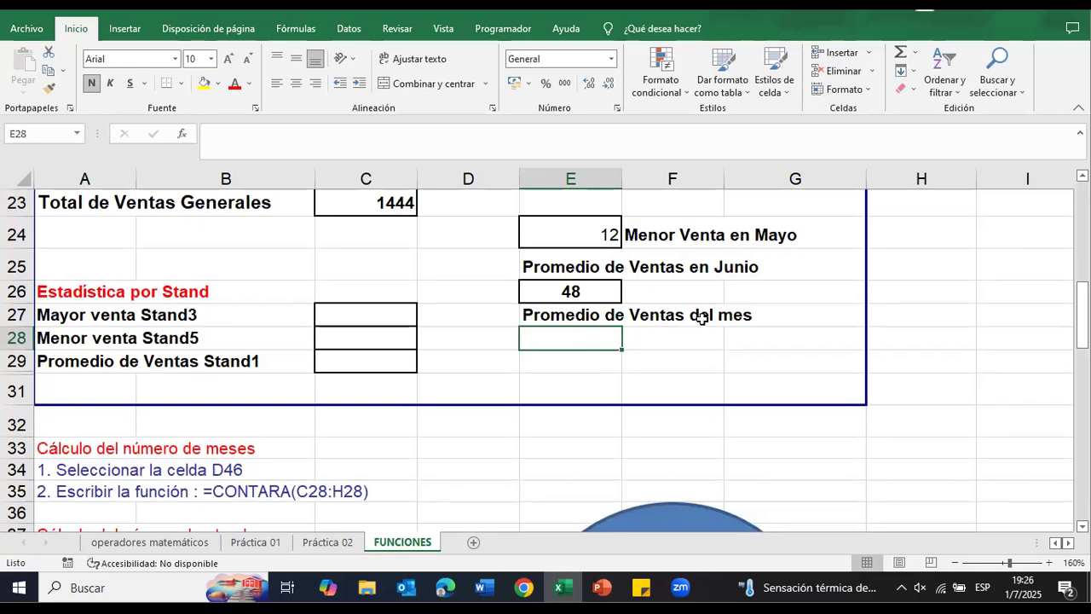
scroll(773, 338, up, 7)
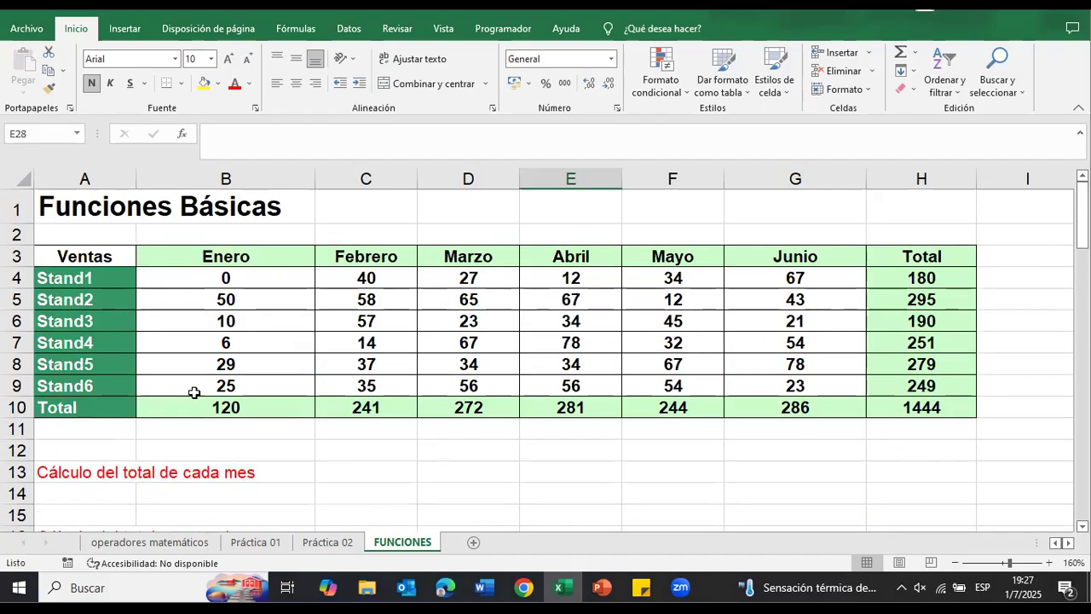
click(222, 407)
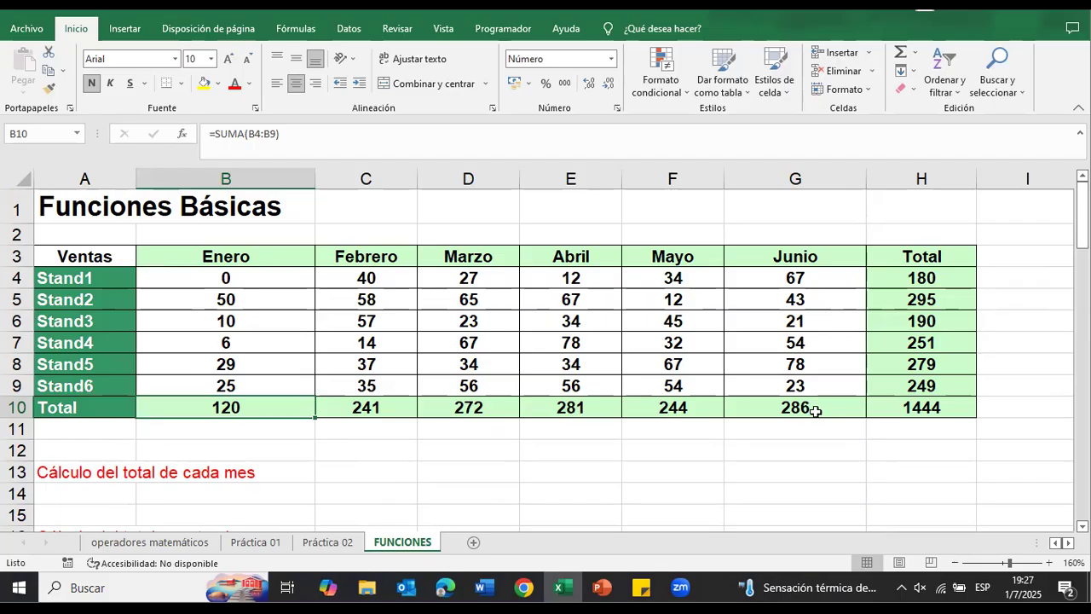
scroll(534, 487, down, 4)
scroll(534, 487, down, 2)
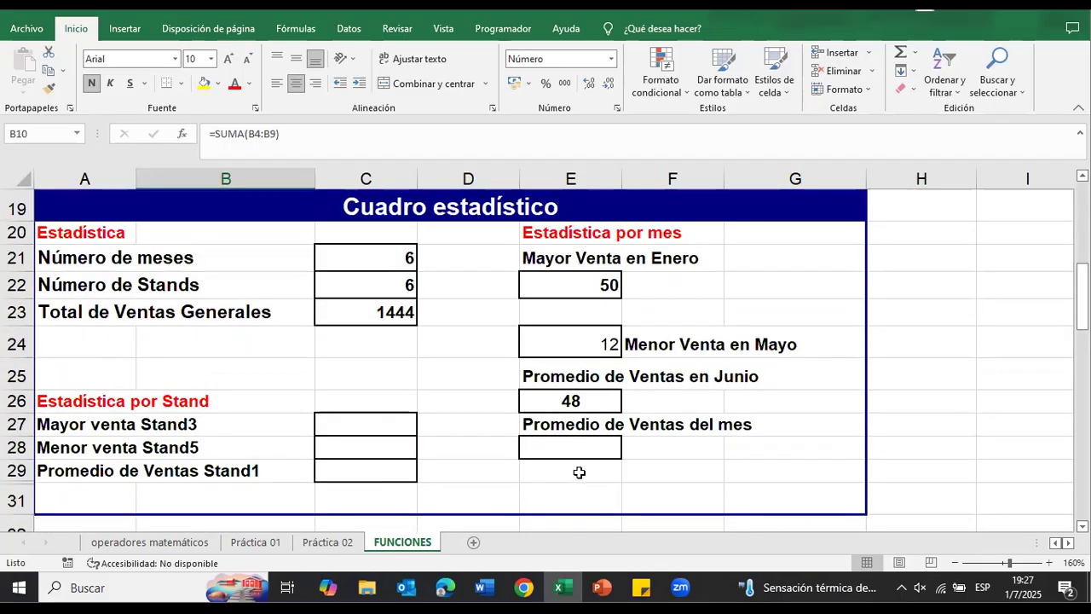
Step: Insert the PROMEDIO function over the monthly totals B10:G10 in E28 for Promedio de Ventas del mes
click(564, 445)
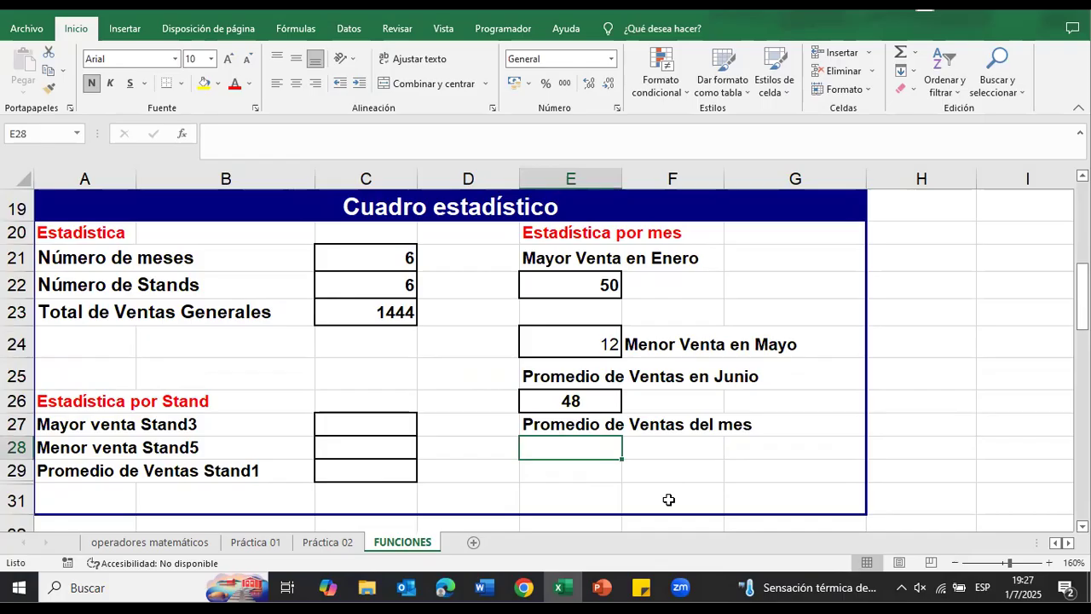
click(182, 134)
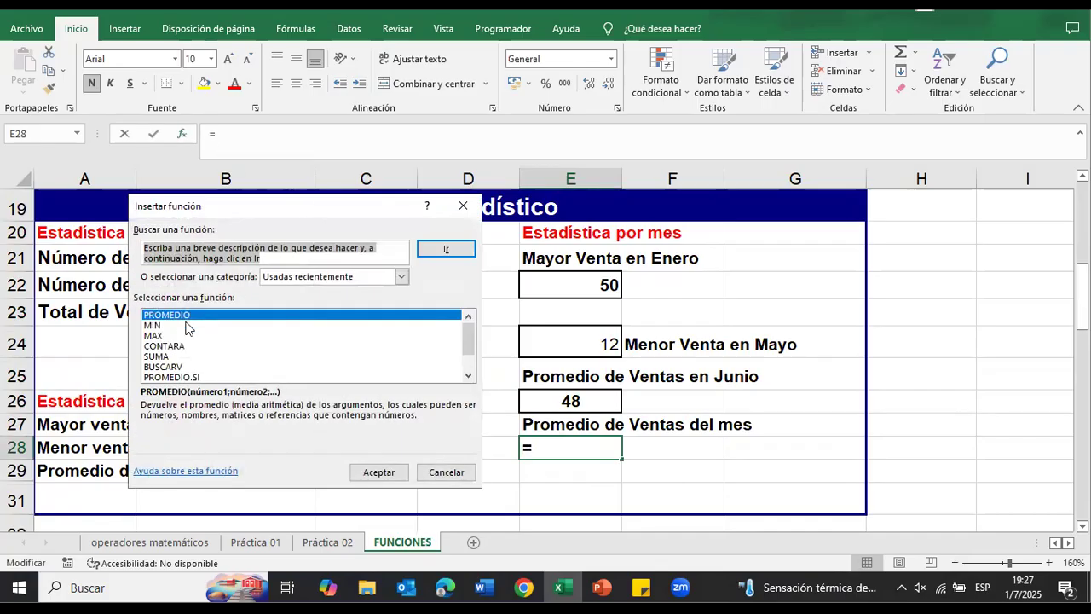
click(375, 471)
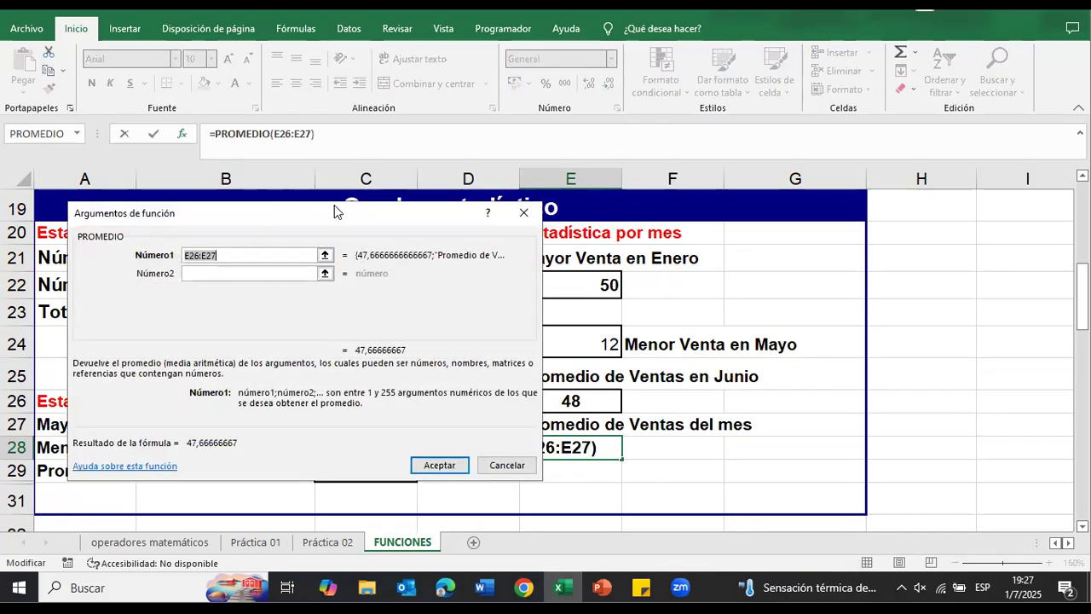
scroll(628, 256, up, 4)
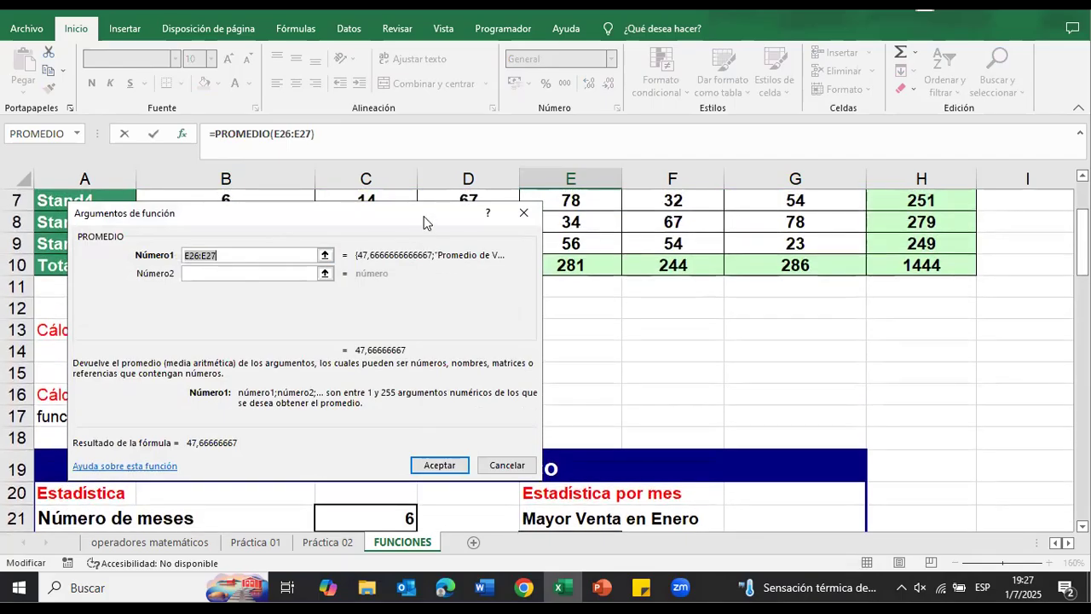
drag(430, 216, 511, 436)
scroll(507, 404, up, 2)
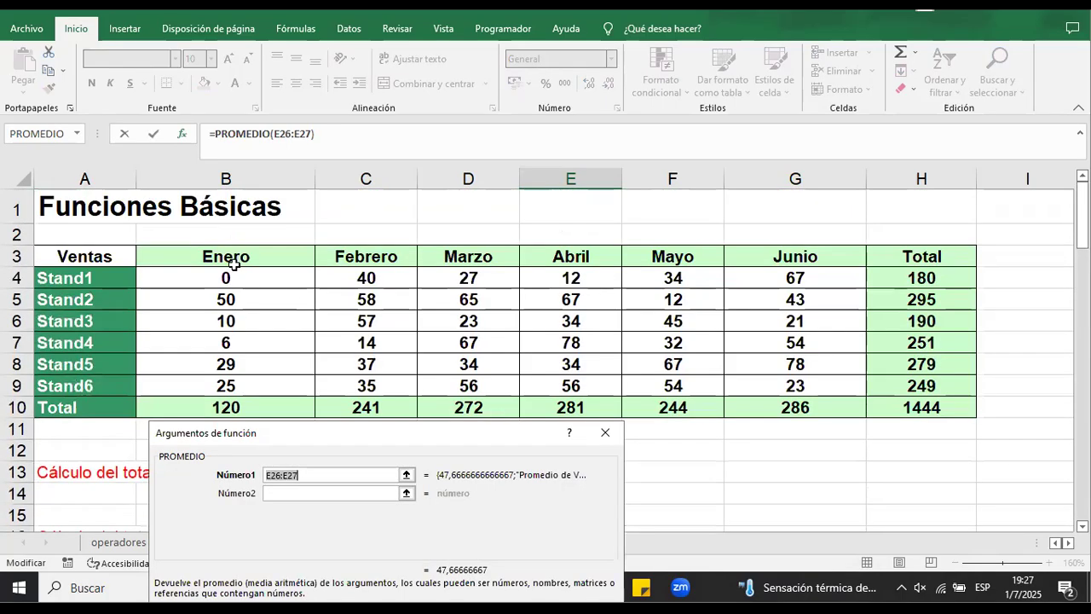
click(227, 408)
drag(226, 408, 714, 424)
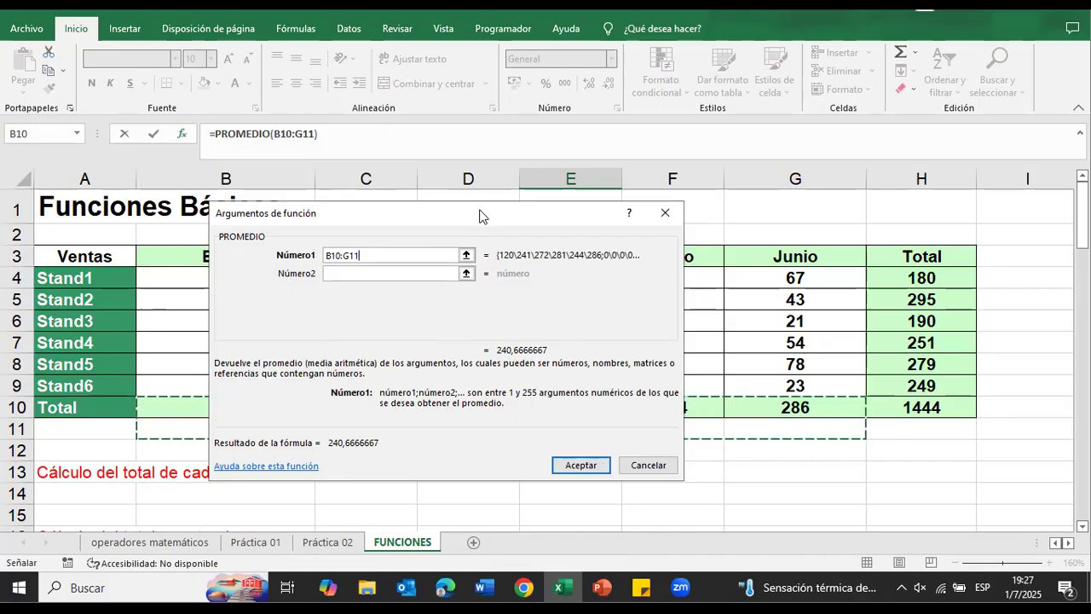
drag(479, 223, 479, 465)
click(226, 407)
drag(225, 408, 775, 404)
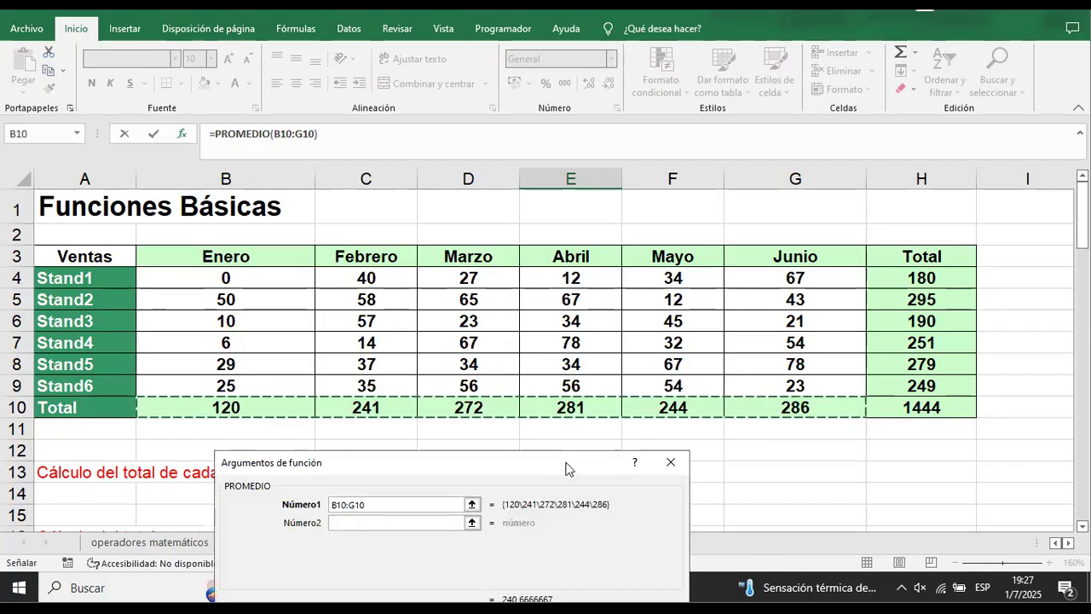
drag(570, 463, 651, 222)
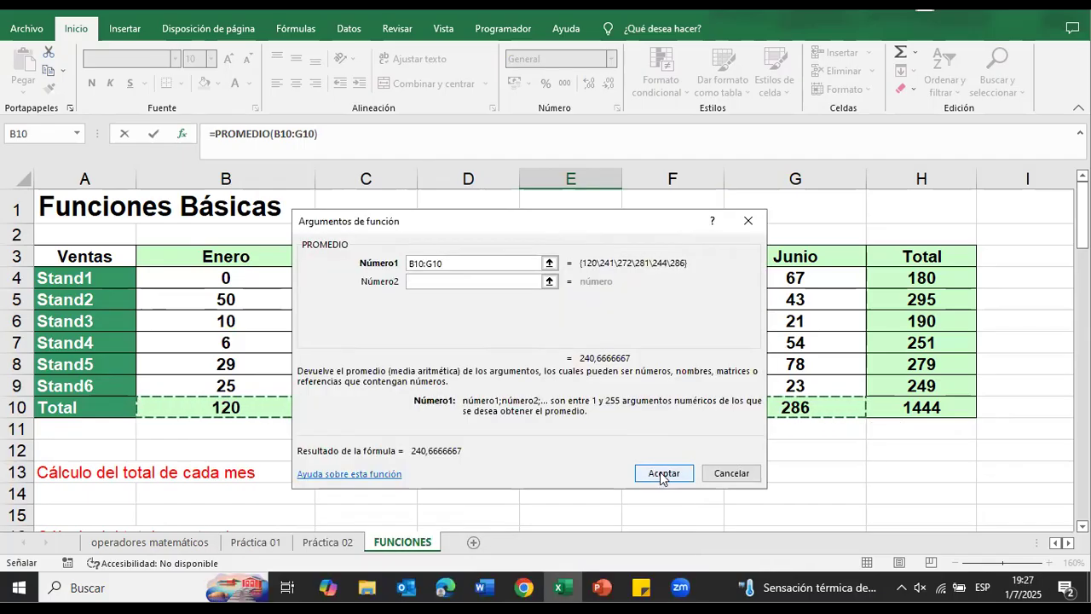
click(656, 473)
scroll(793, 410, down, 2)
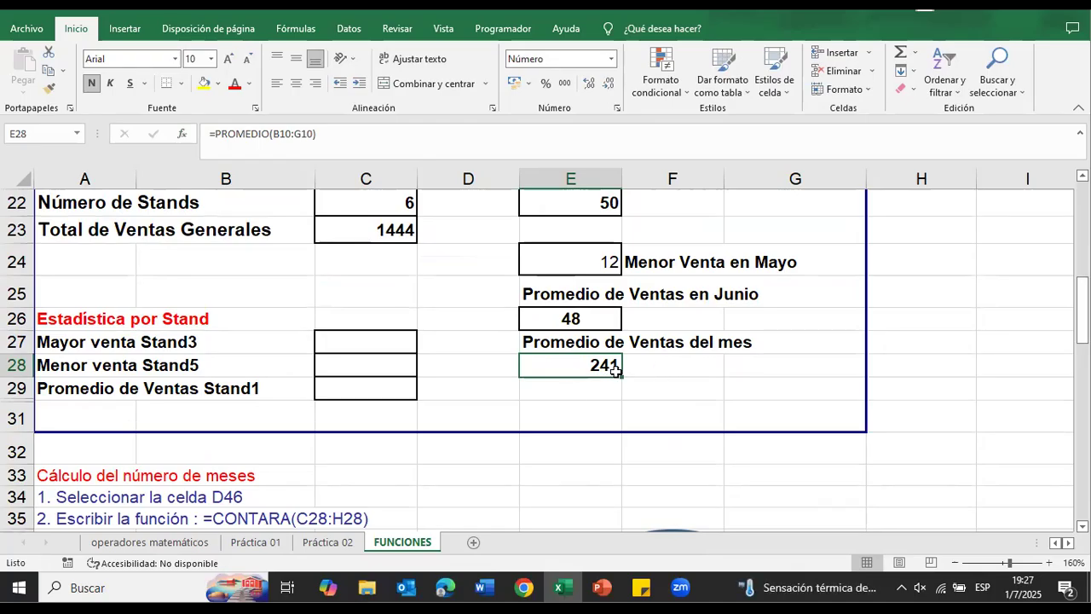
Step: Insert the MAX function over B6:G6 in C27 for Mayor venta Stand3, leaving out the Total column
scroll(754, 442, down, 1)
scroll(750, 430, up, 1)
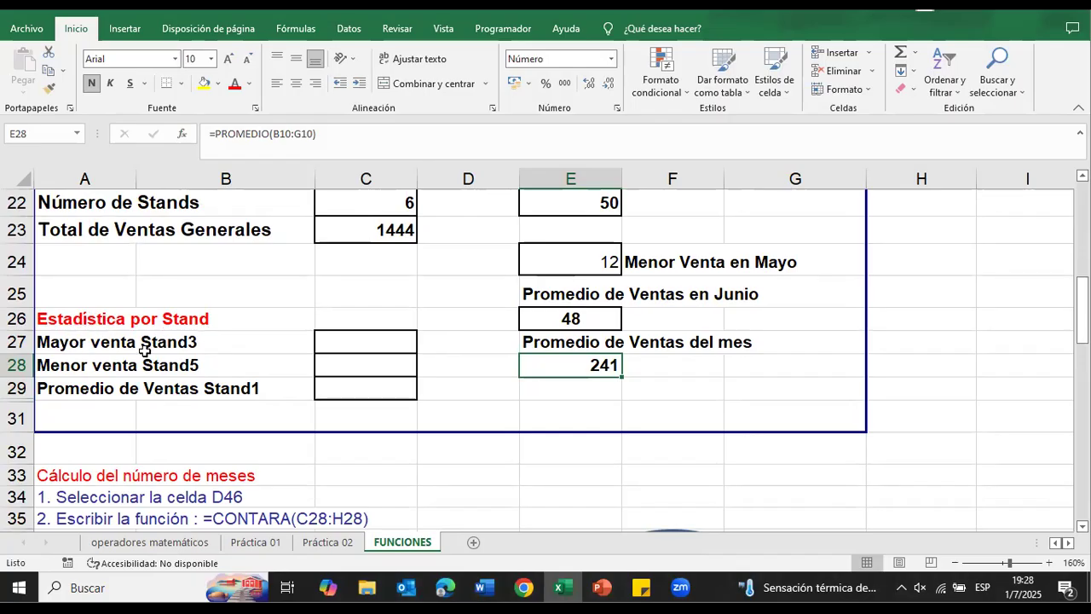
click(338, 345)
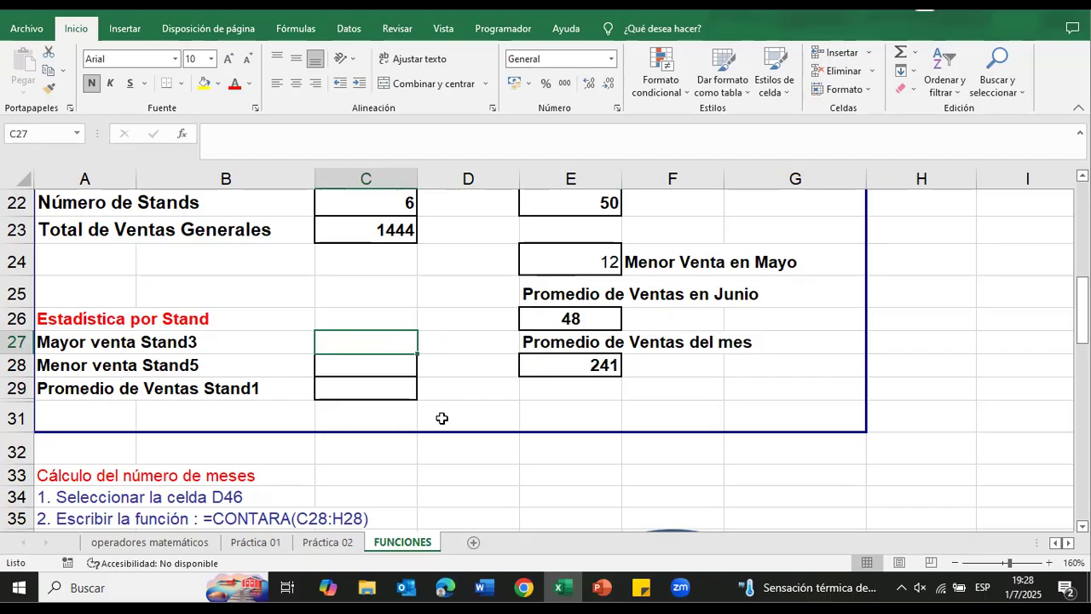
click(184, 134)
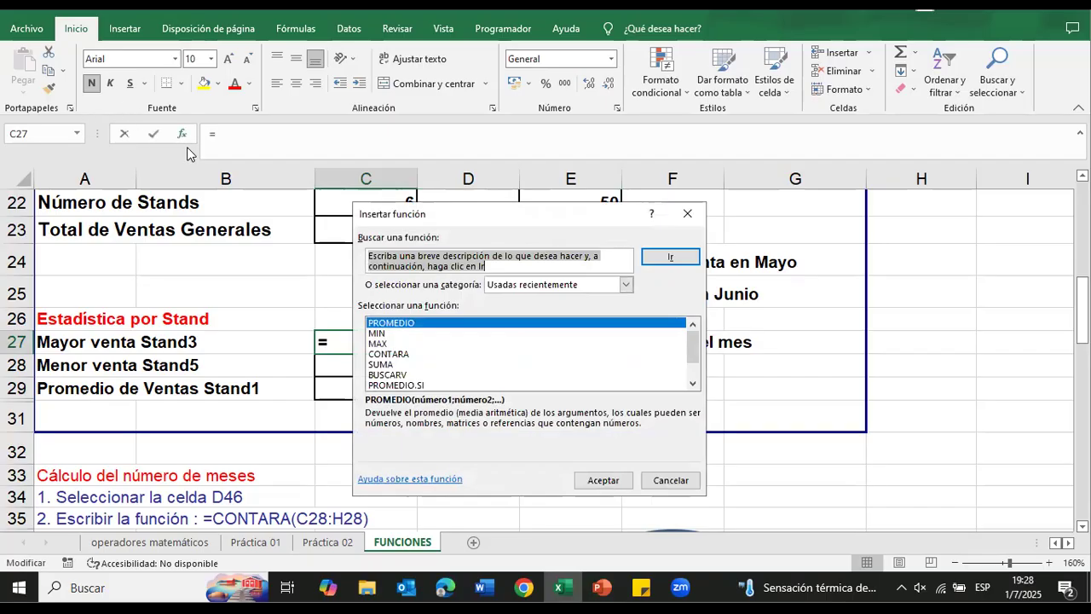
click(382, 344)
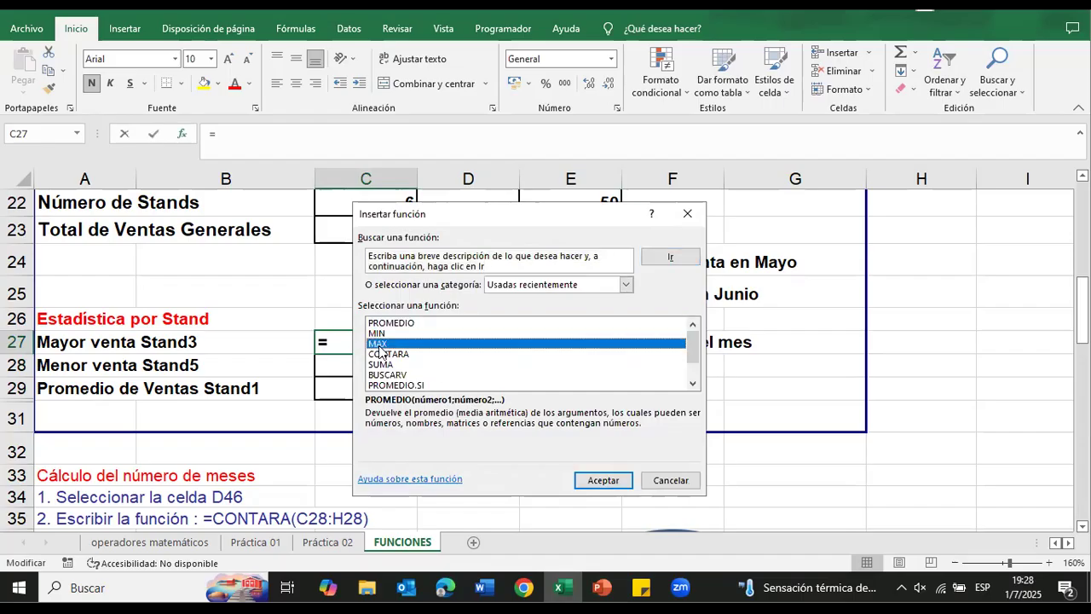
click(602, 482)
scroll(468, 420, up, 5)
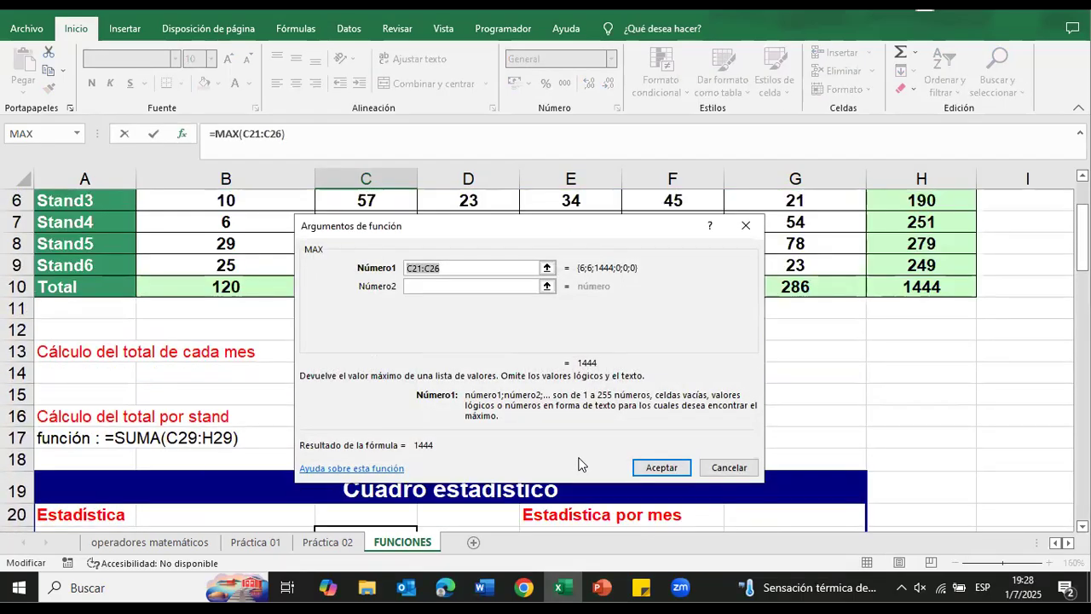
scroll(468, 420, down, 2)
scroll(468, 423, down, 3)
scroll(468, 423, up, 4)
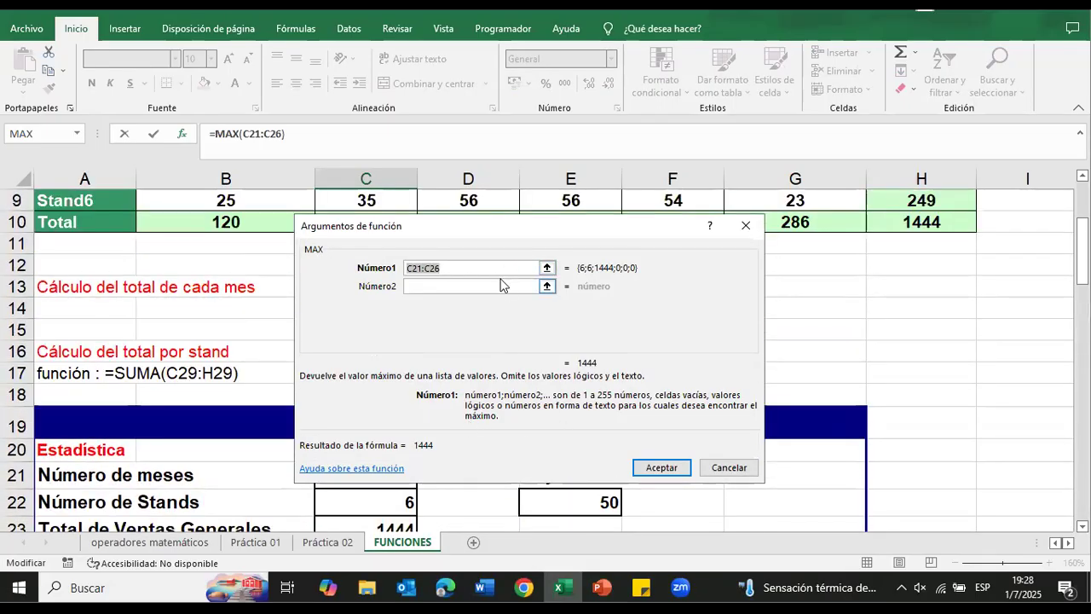
scroll(508, 290, up, 1)
drag(540, 227, 540, 333)
scroll(330, 286, up, 2)
drag(466, 332, 385, 432)
drag(173, 321, 825, 328)
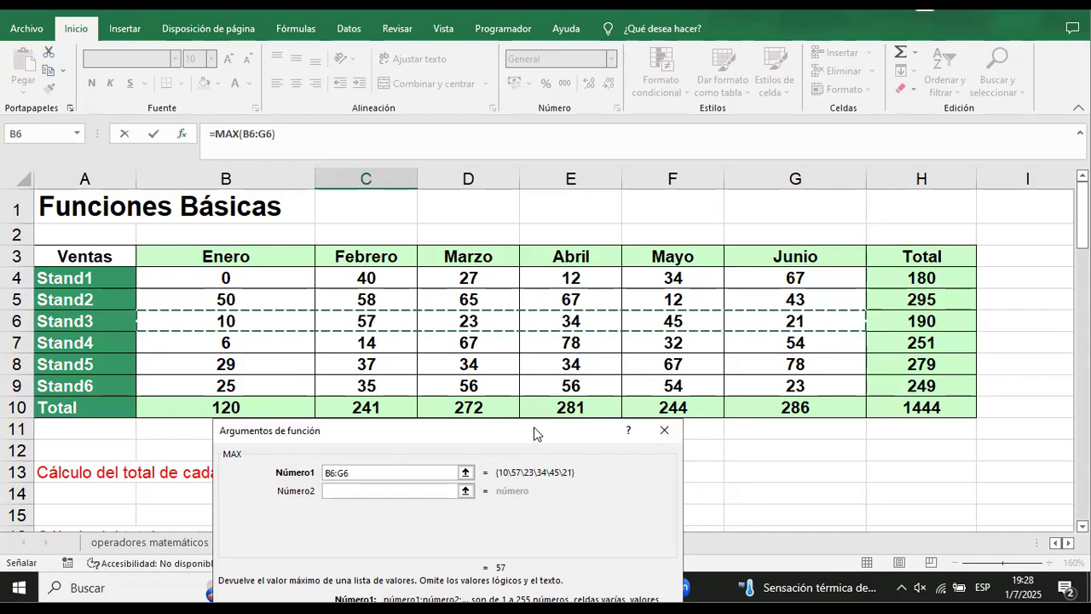
drag(535, 434, 638, 289)
click(682, 514)
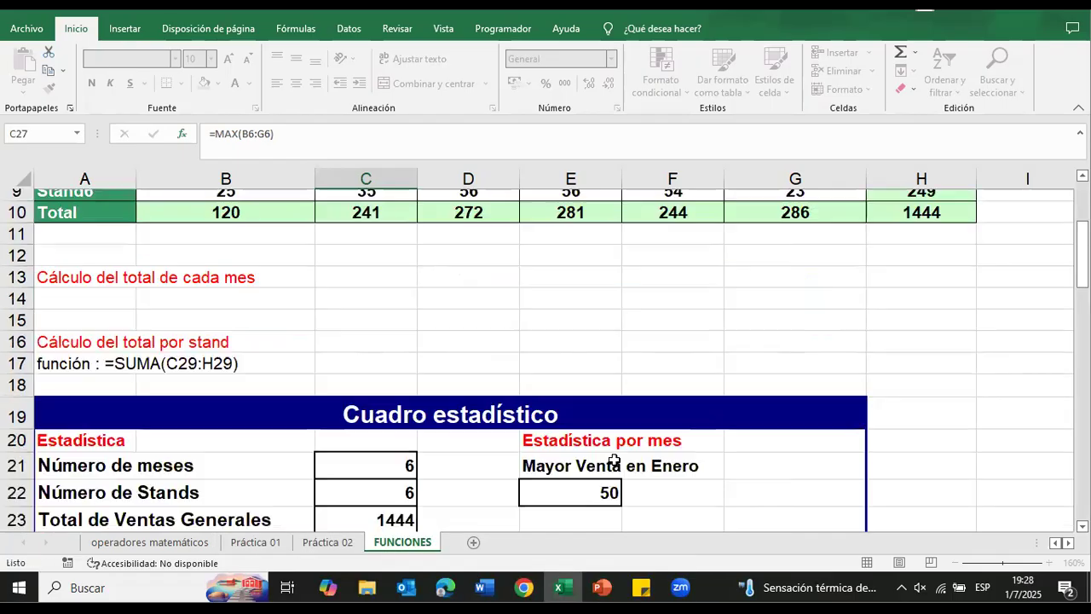
Step: Insert the MIN function over B8:G8 in C28 for Menor venta Stand5 and check it against the Ventas table
scroll(477, 443, down, 2)
click(396, 398)
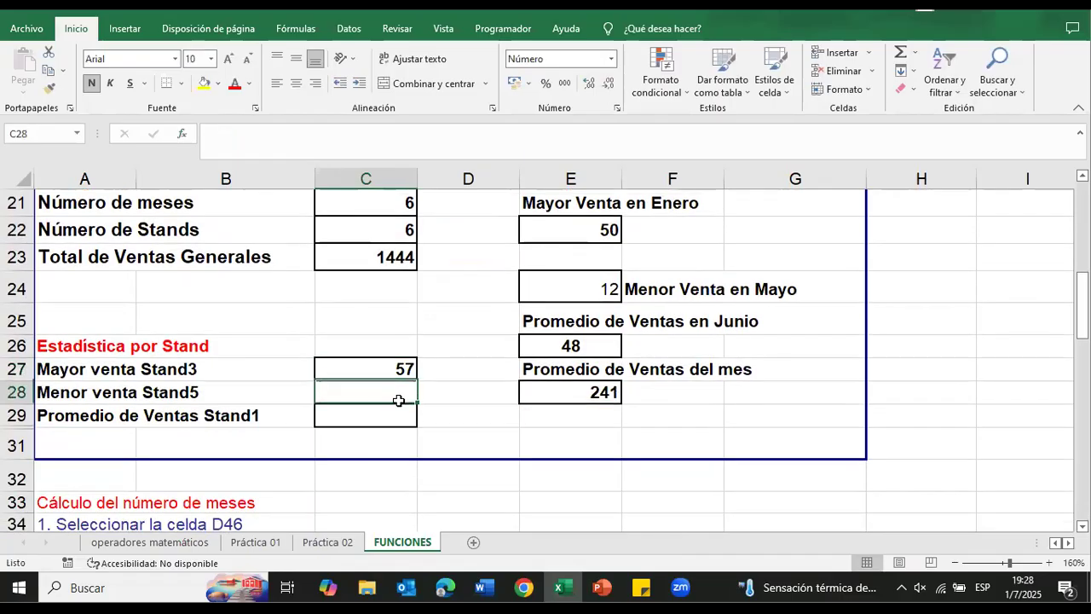
scroll(448, 417, up, 7)
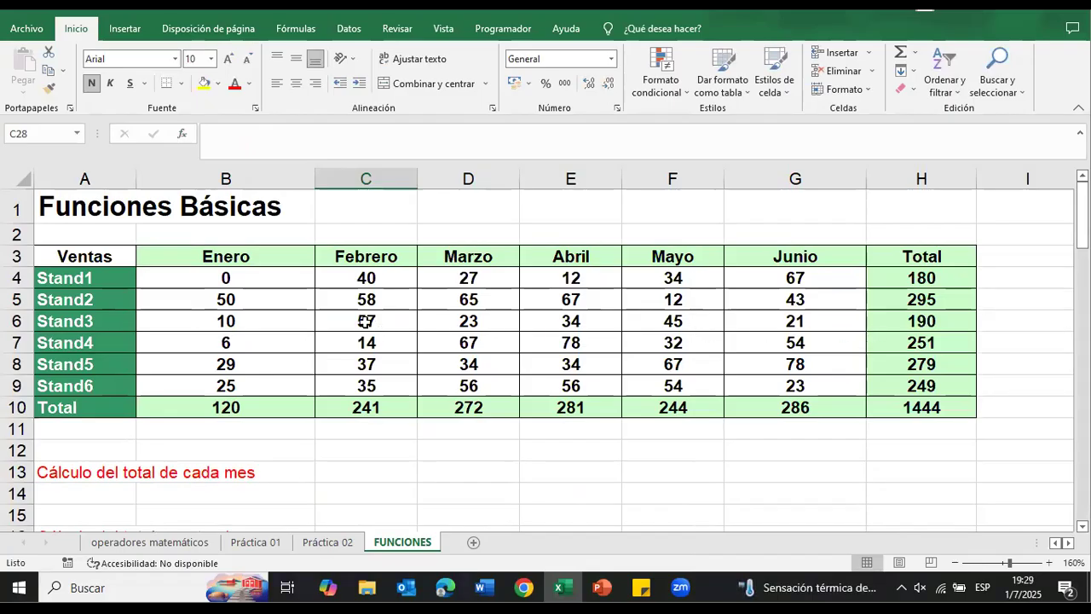
scroll(434, 338, down, 7)
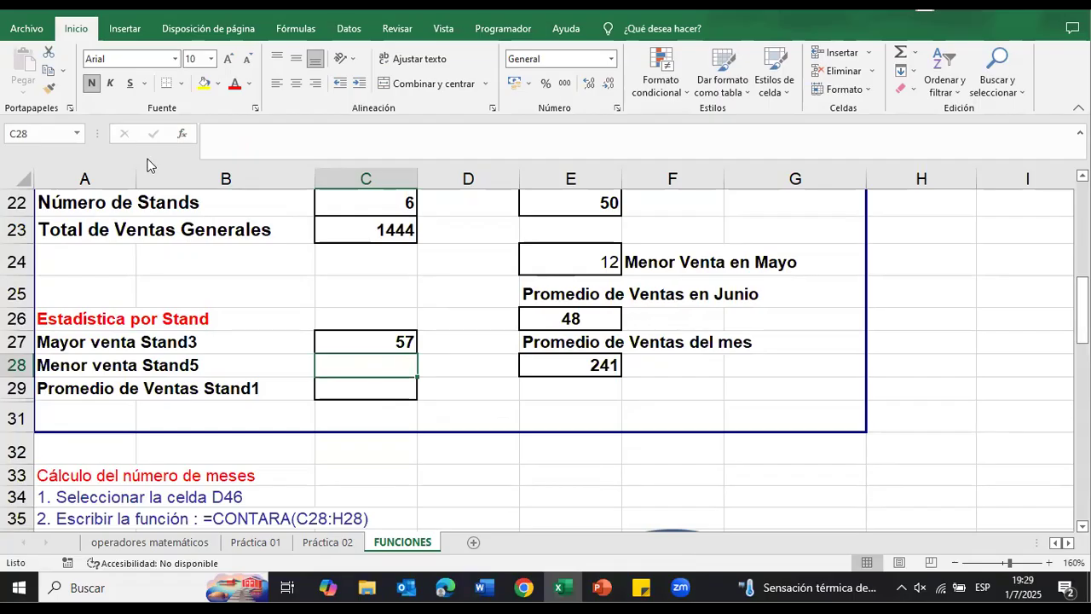
click(182, 134)
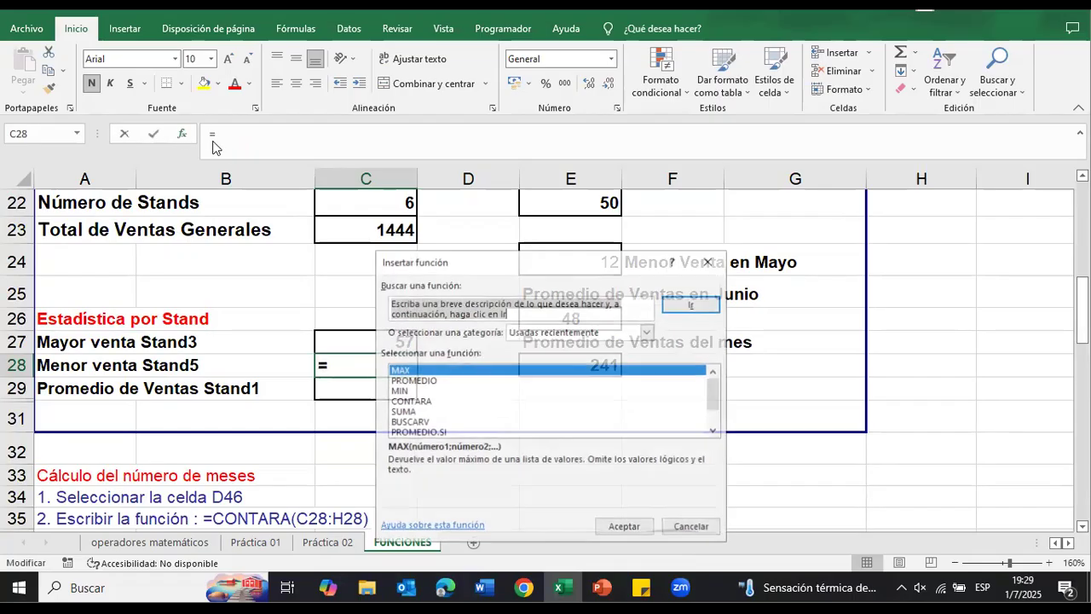
click(398, 391)
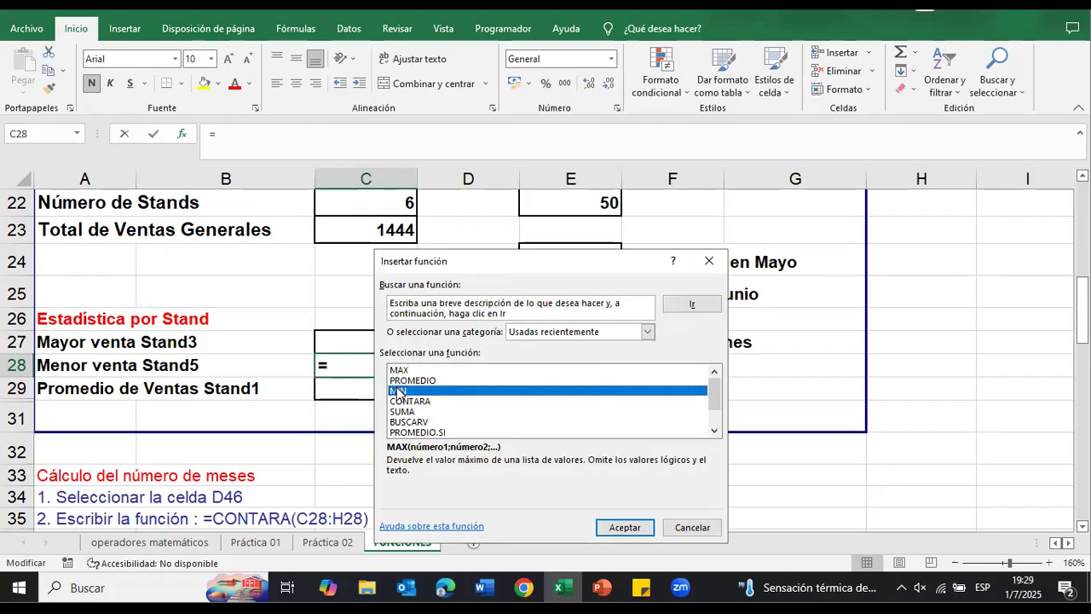
click(625, 526)
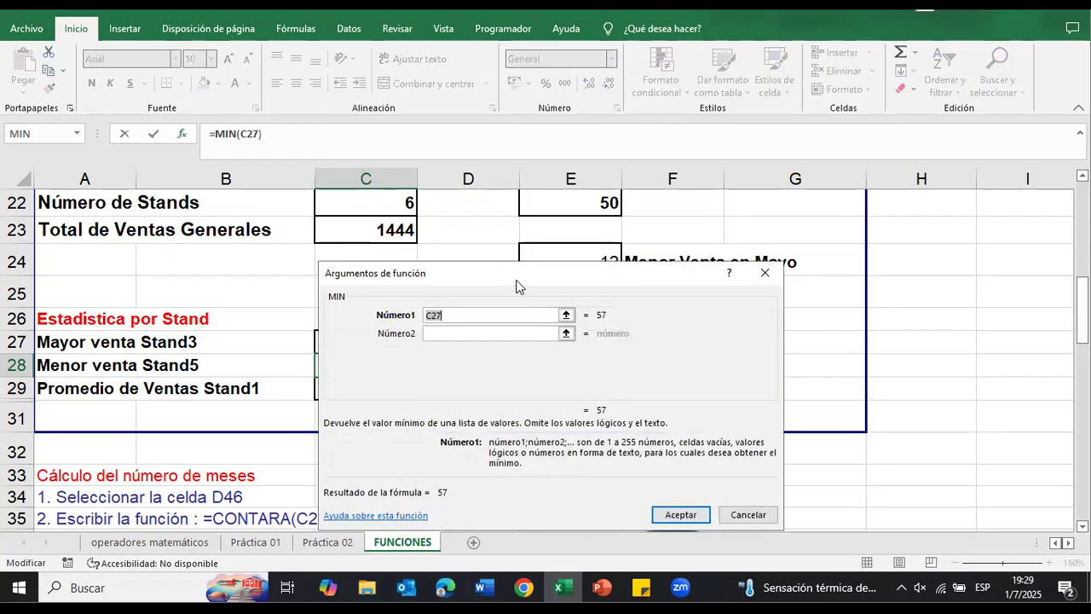
scroll(519, 280, up, 2)
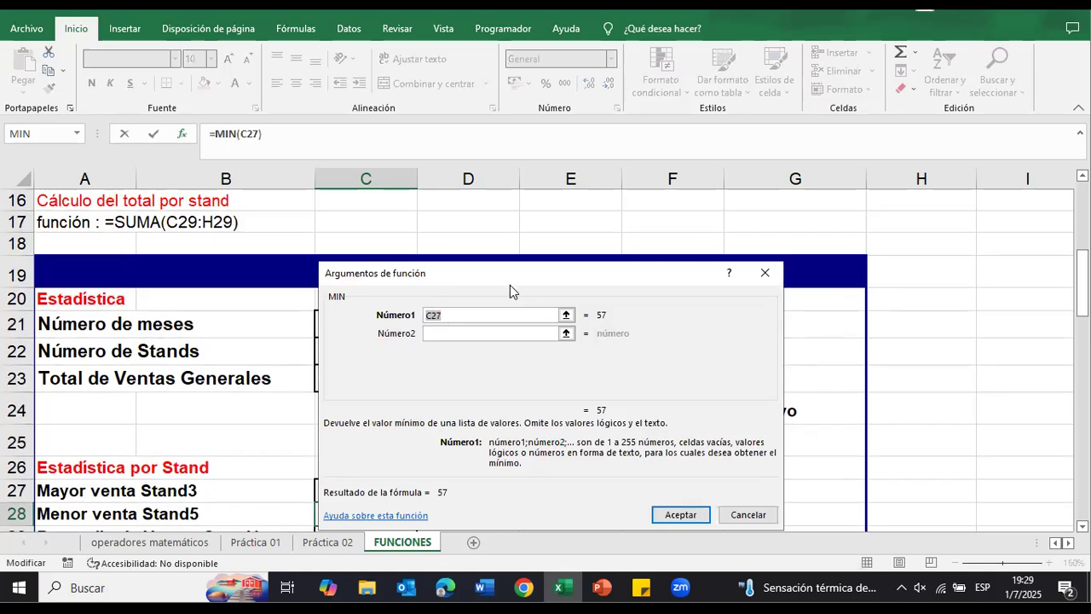
scroll(511, 285, up, 4)
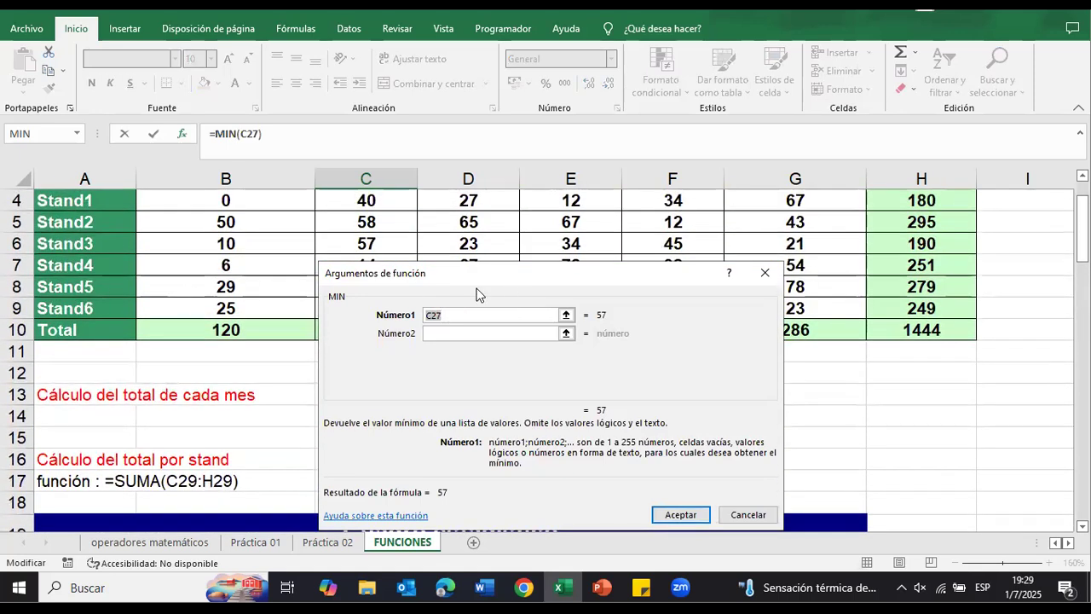
drag(483, 277, 458, 383)
drag(171, 288, 785, 294)
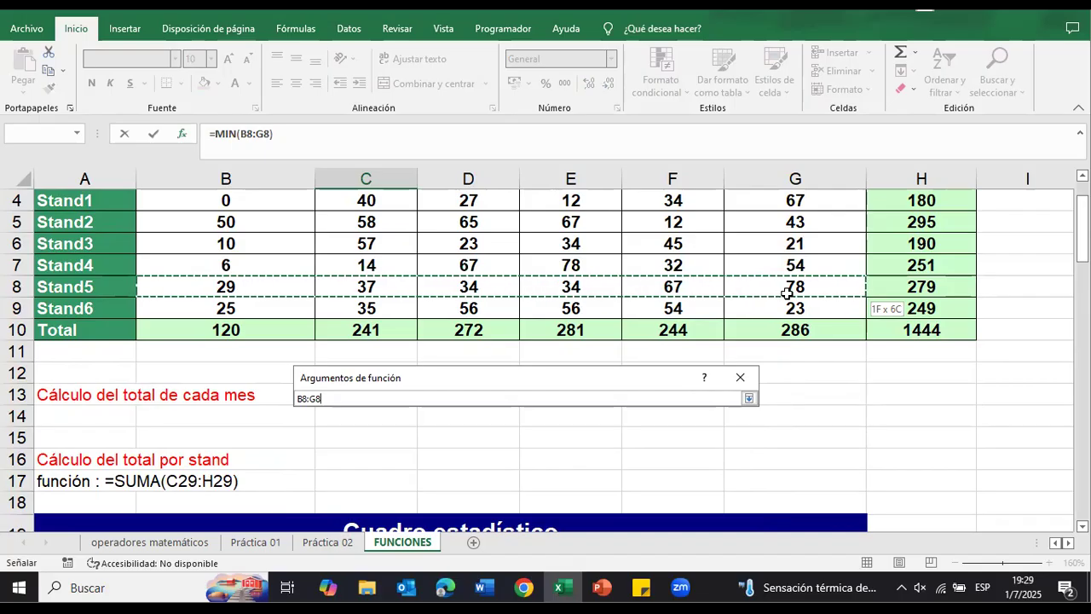
drag(786, 293, 786, 294)
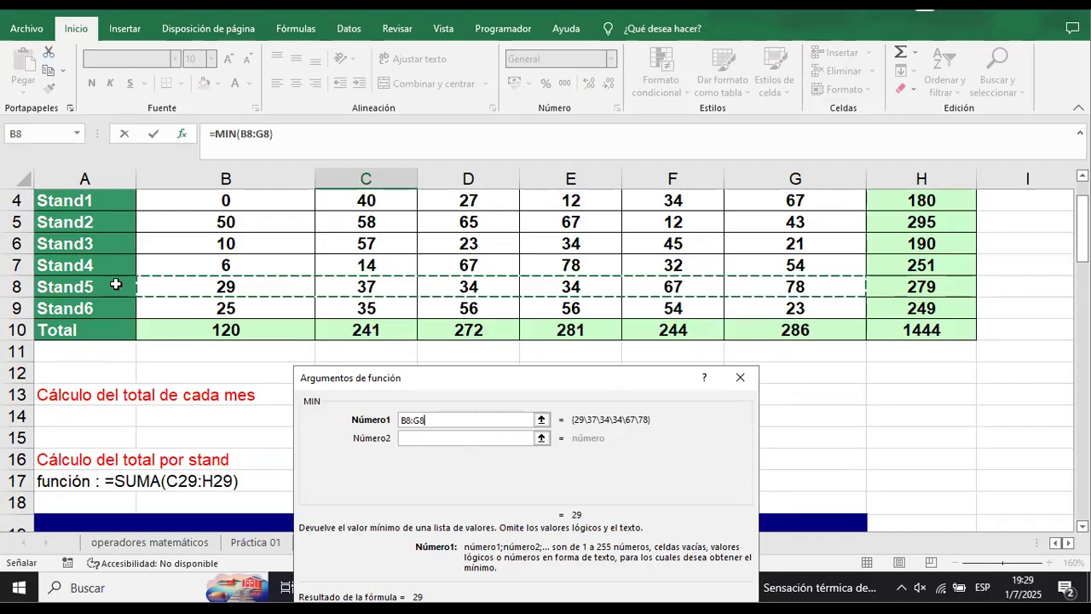
scroll(153, 292, up, 1)
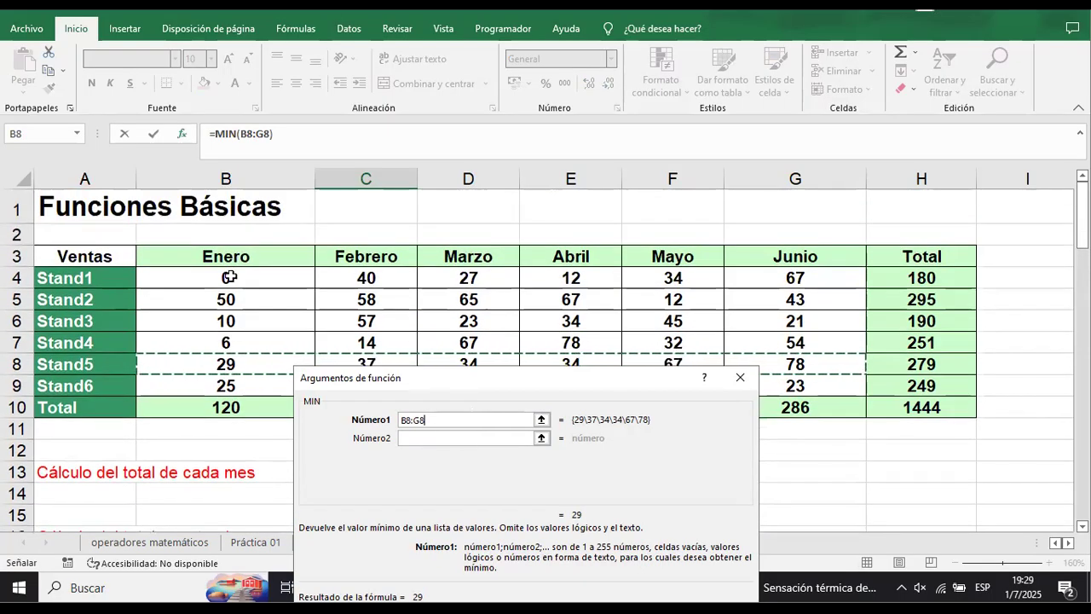
scroll(384, 326, down, 1)
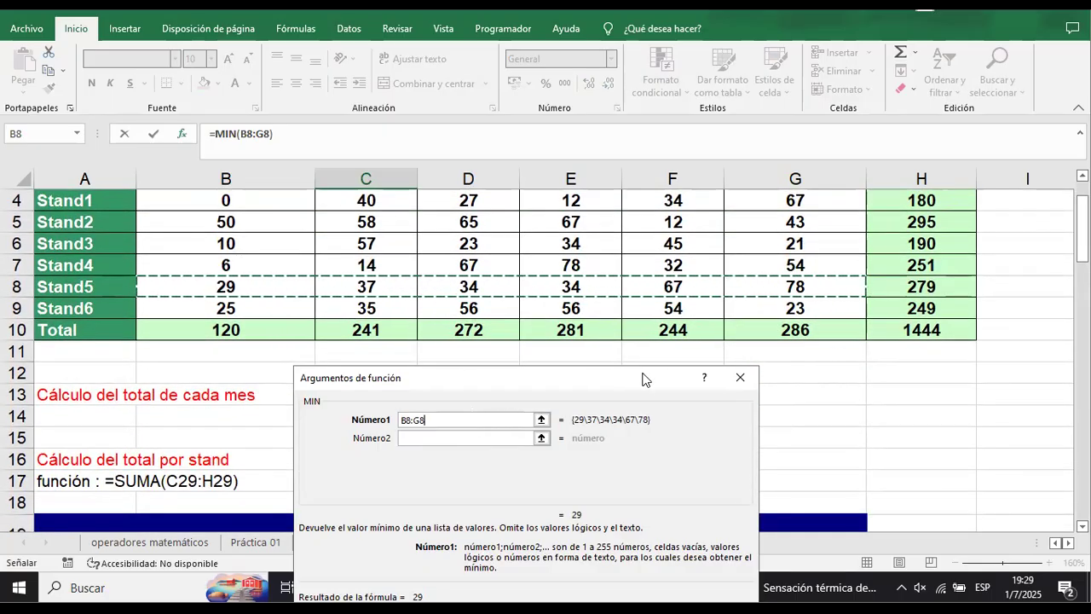
scroll(635, 382, down, 2)
drag(599, 375, 649, 292)
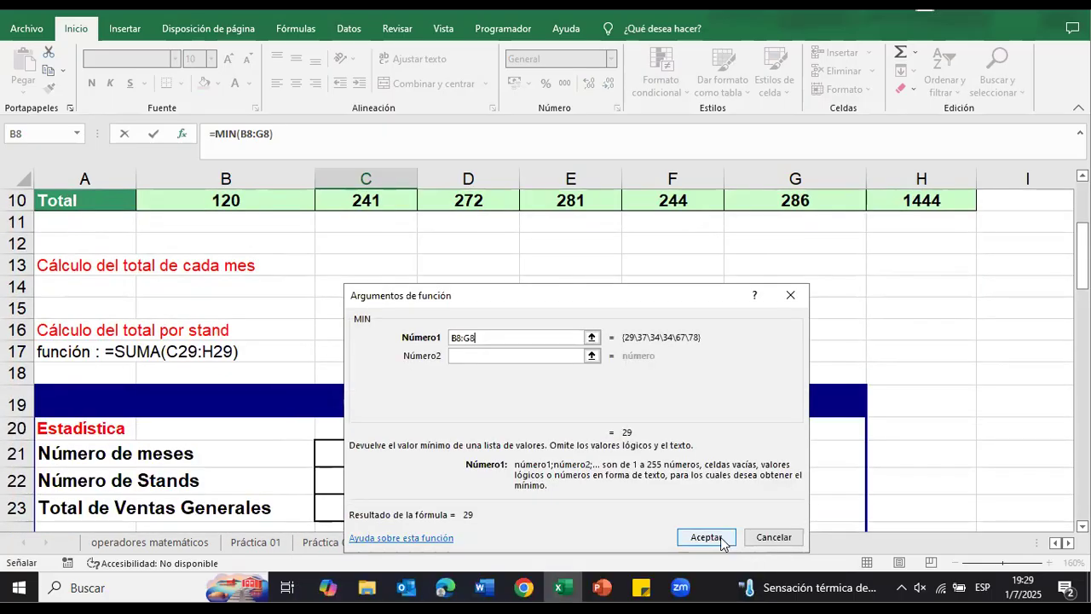
scroll(721, 537, up, 1)
click(720, 537)
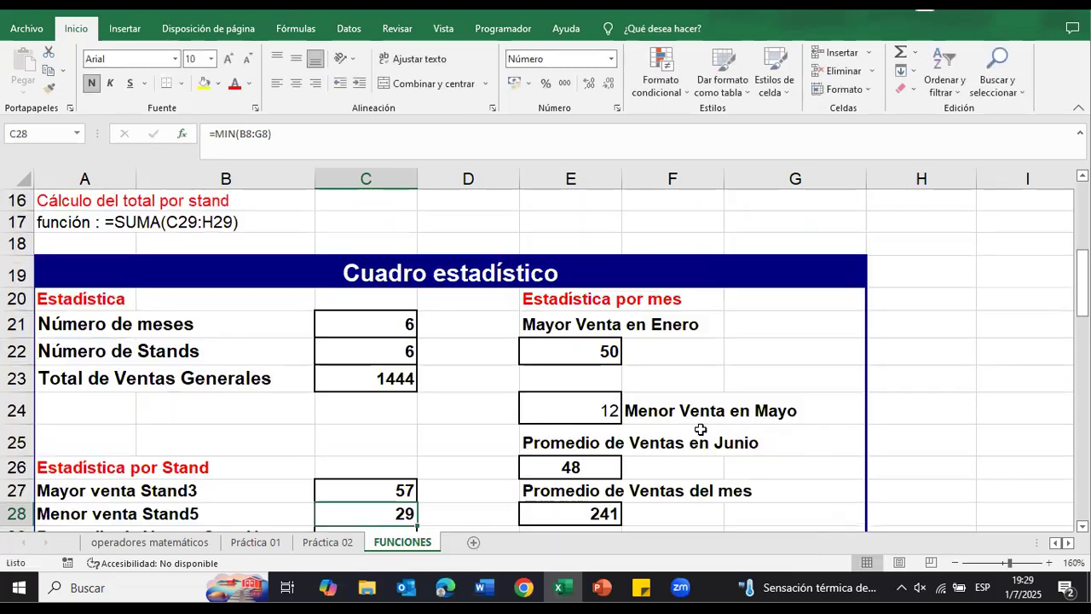
scroll(708, 423, down, 1)
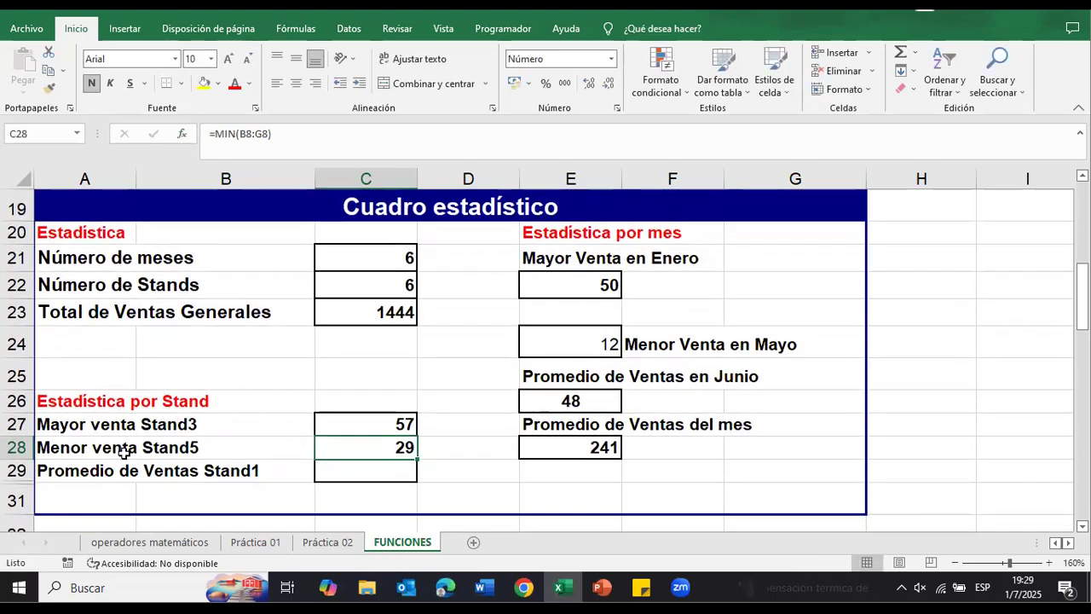
scroll(426, 457, up, 6)
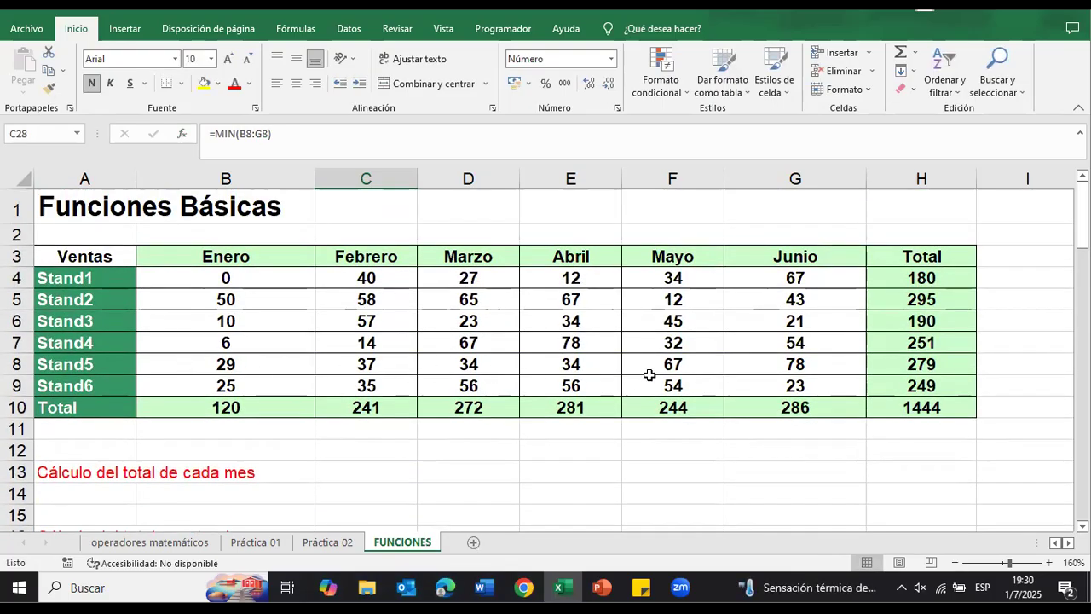
scroll(469, 441, down, 5)
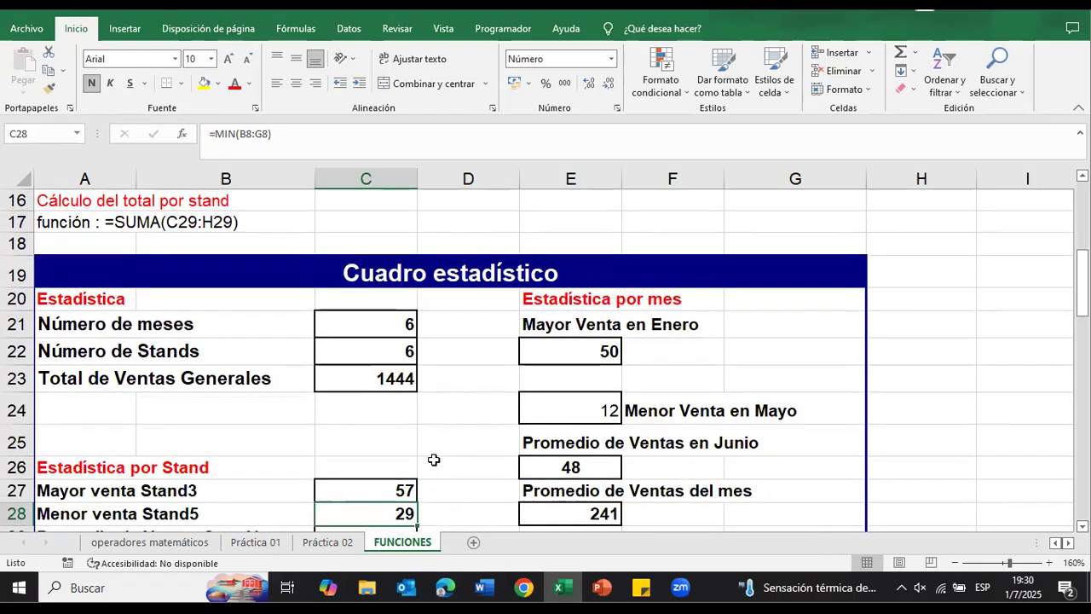
Step: Insert the PROMEDIO function over B4:G4 in C29 for Promedio de Ventas Stand1, leaving out the Total column
scroll(434, 460, down, 3)
click(363, 307)
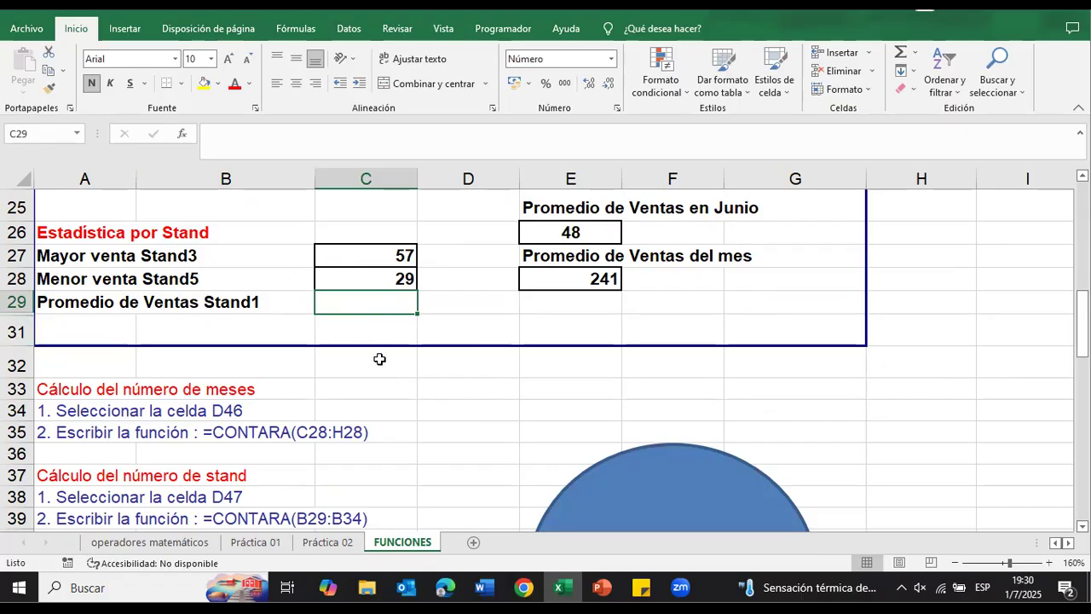
click(183, 135)
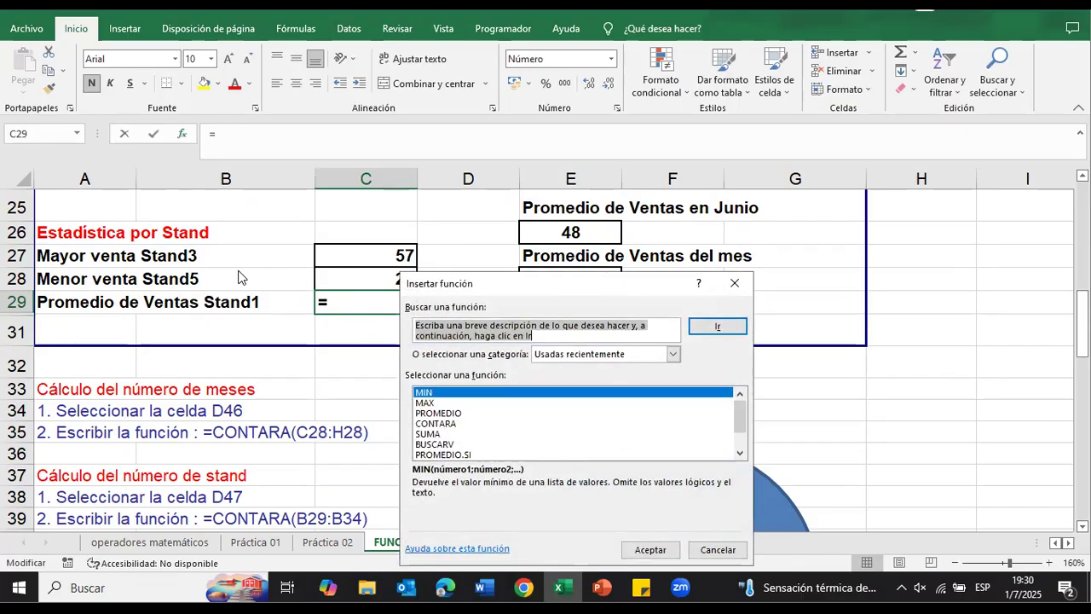
click(449, 415)
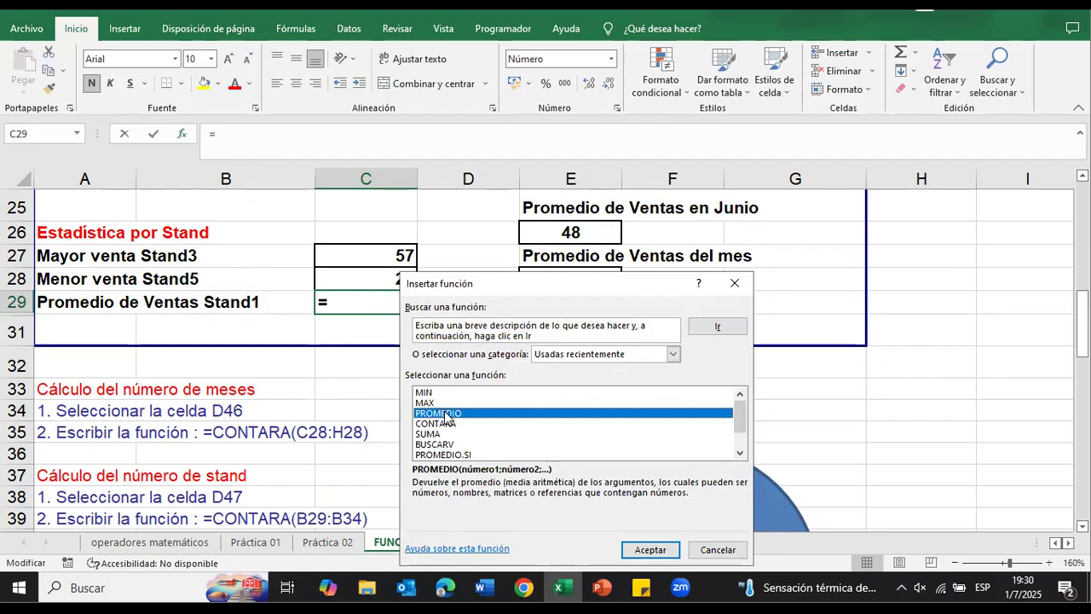
click(650, 549)
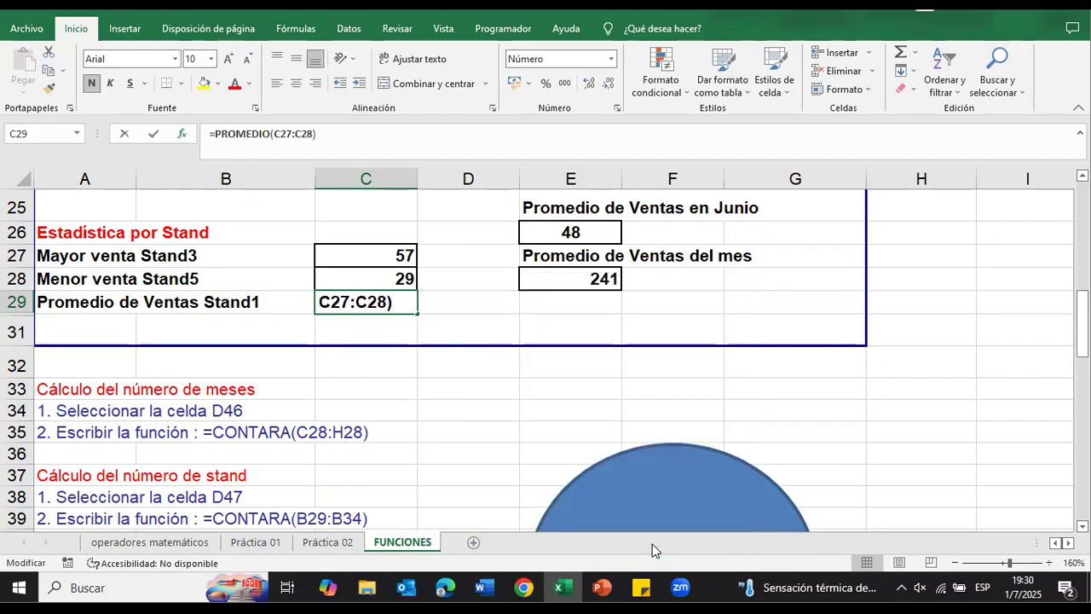
scroll(535, 305, up, 8)
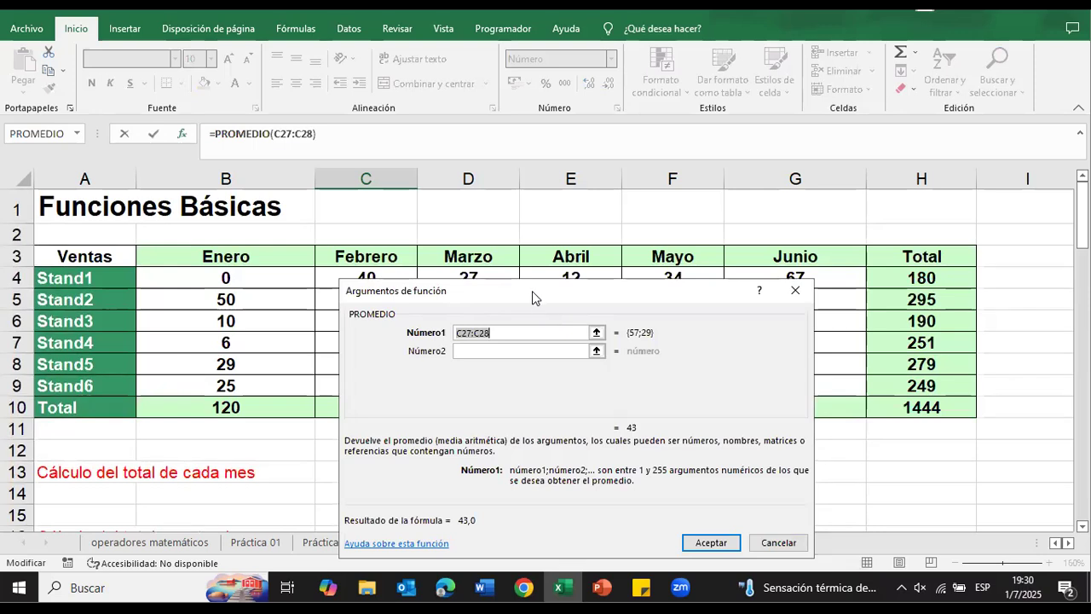
drag(532, 294, 532, 397)
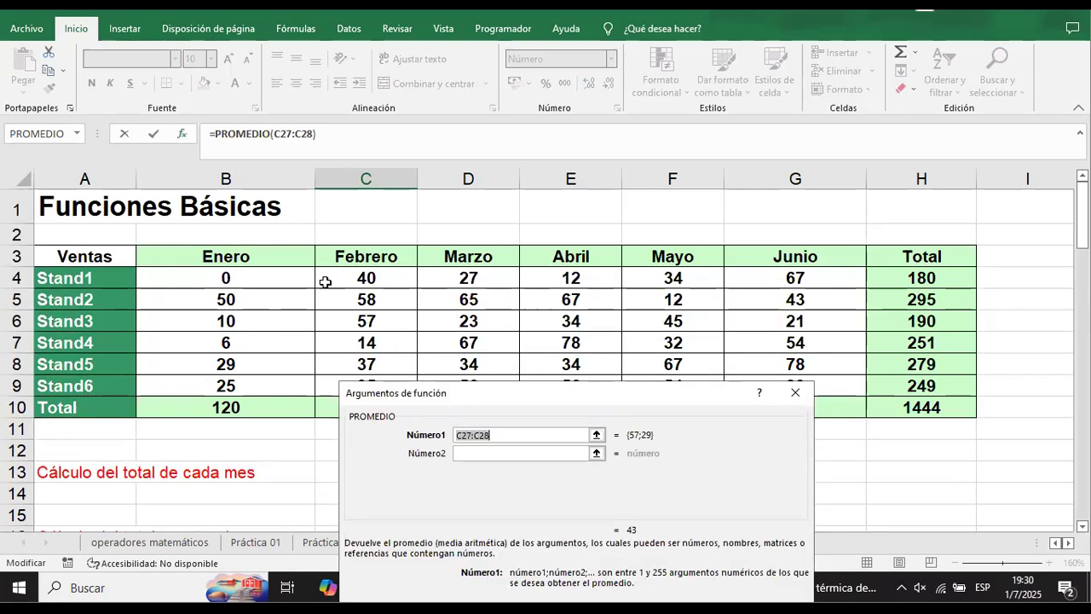
click(223, 279)
drag(331, 284, 755, 275)
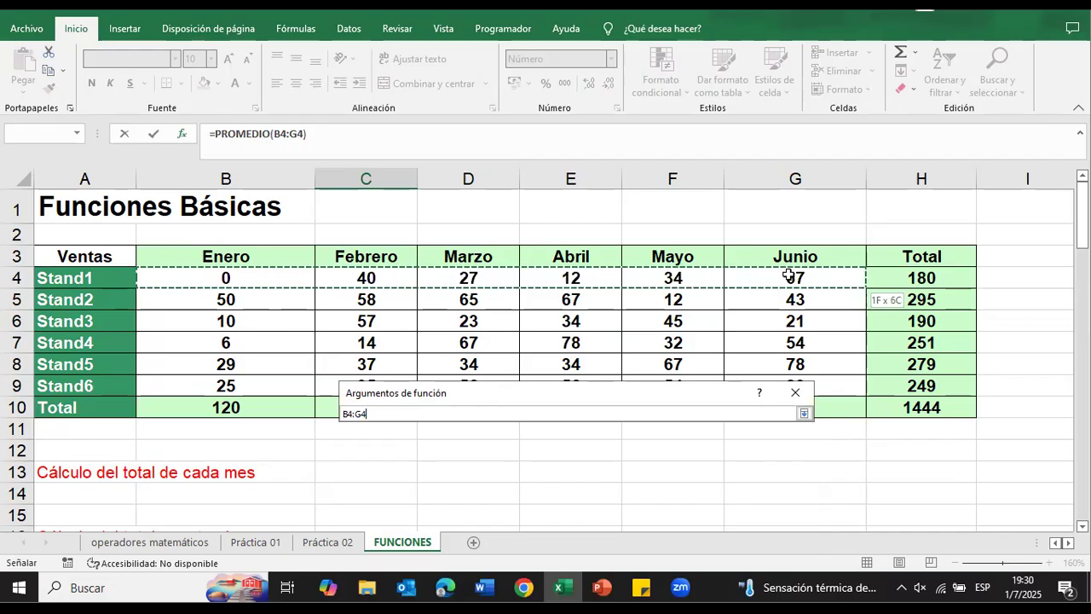
drag(791, 277, 791, 277)
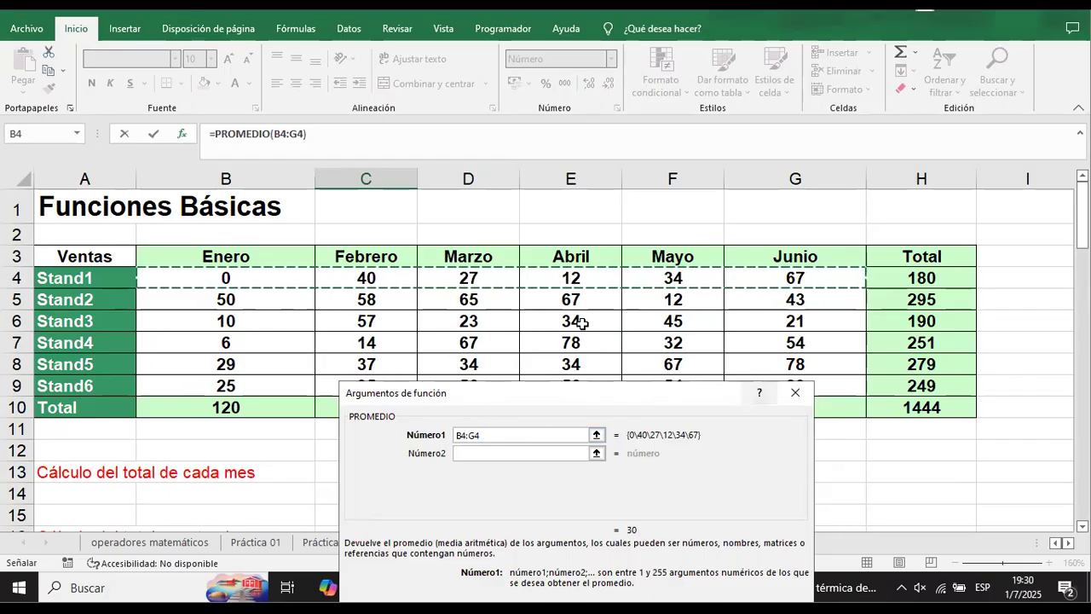
scroll(650, 389, down, 2)
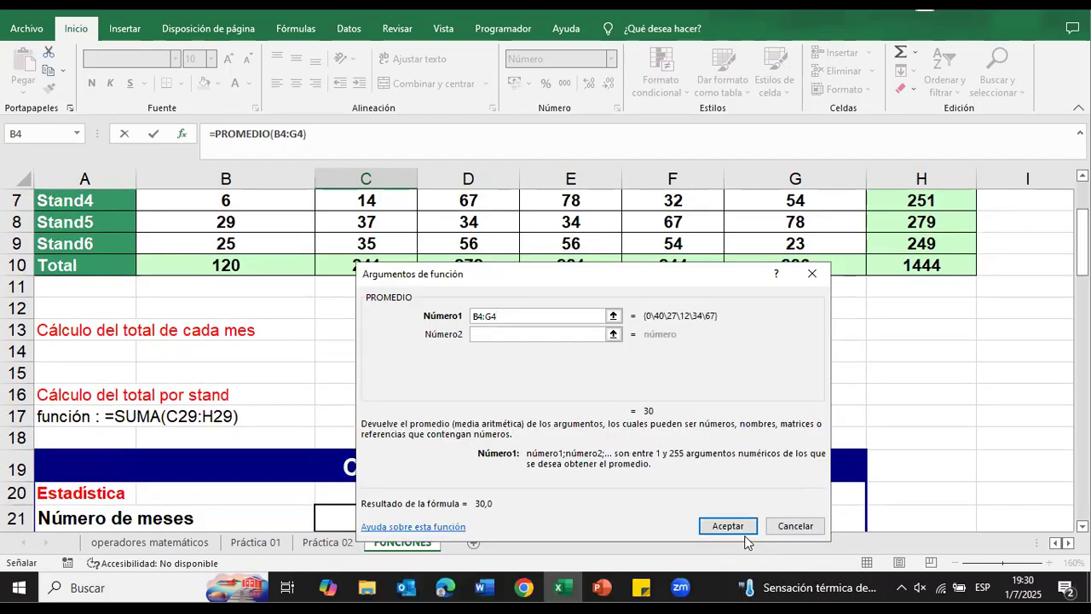
scroll(641, 412, up, 2)
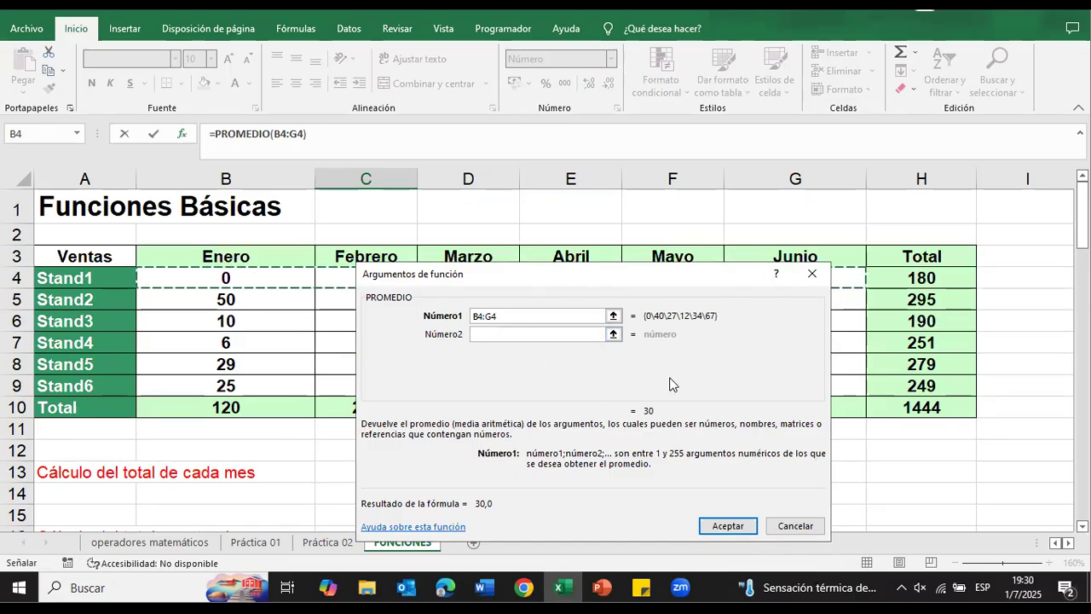
click(730, 525)
scroll(618, 460, down, 2)
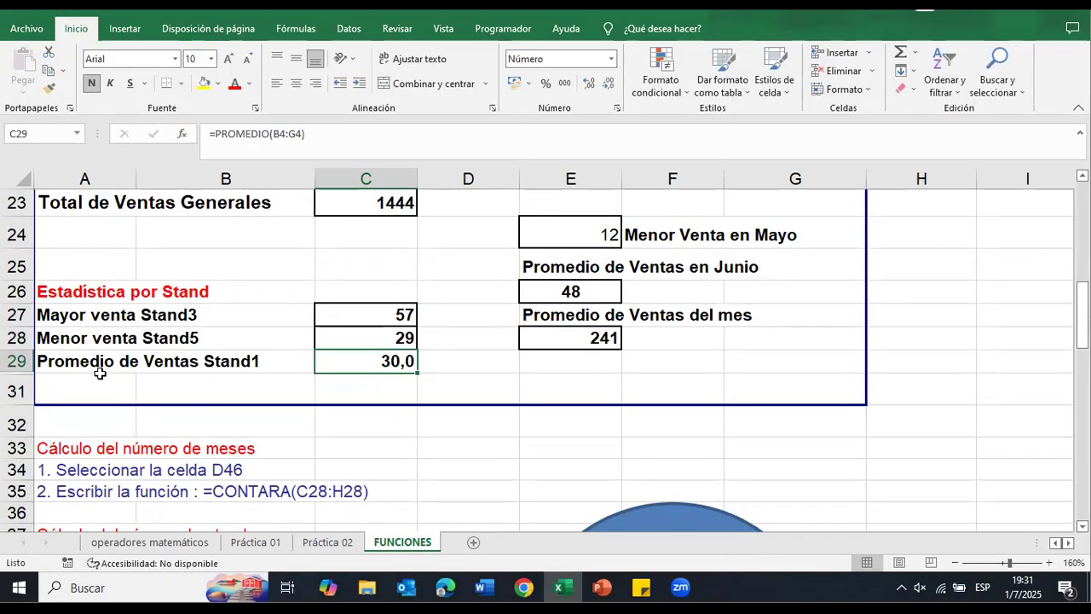
Step: Compare the Promedio de Ventas Stand1 result in C29 with the Stand1 row of the Ventas table
scroll(324, 372, up, 7)
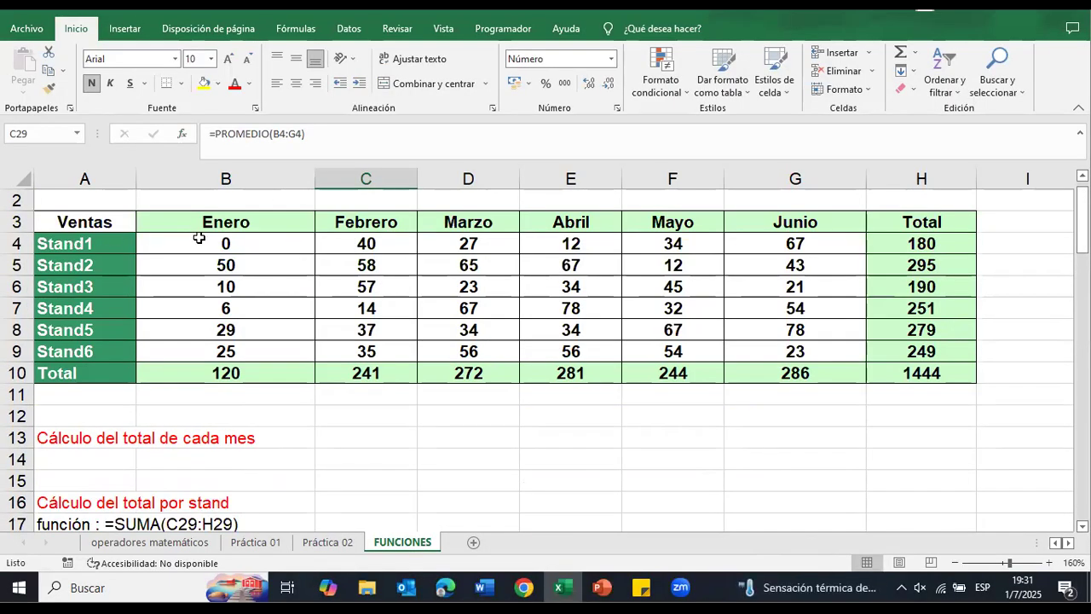
scroll(545, 404, down, 4)
scroll(545, 405, down, 2)
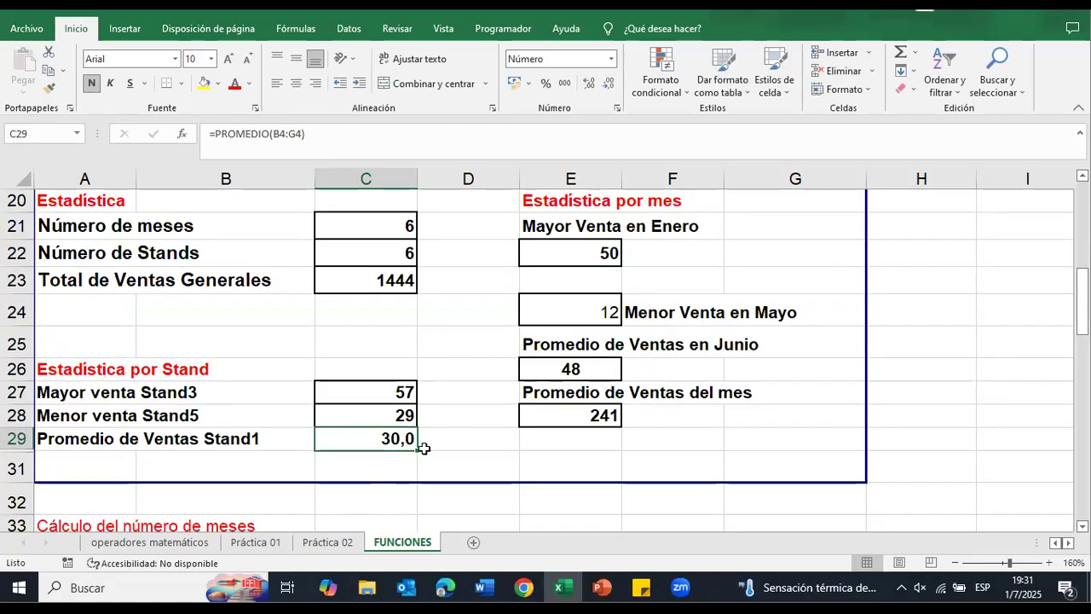
scroll(424, 449, up, 3)
scroll(424, 449, down, 3)
scroll(424, 448, up, 7)
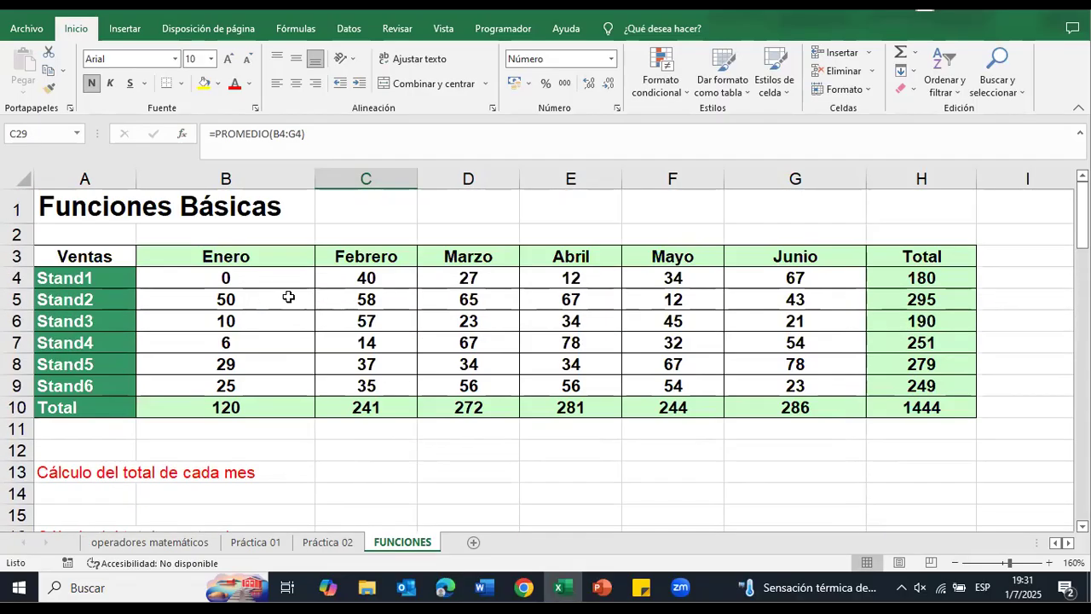
scroll(740, 297, down, 5)
scroll(725, 311, down, 4)
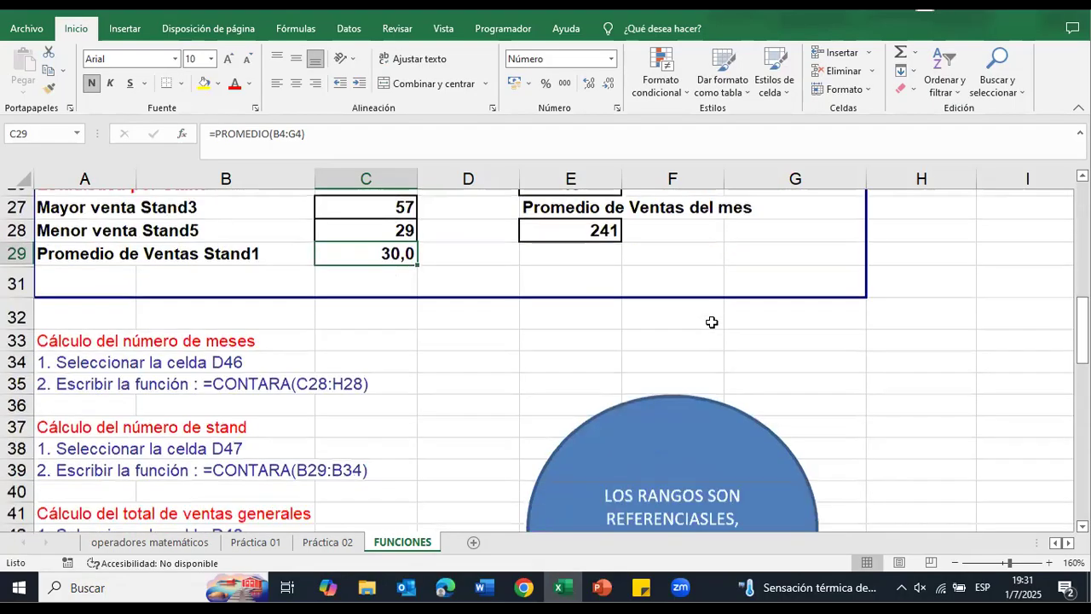
scroll(633, 356, up, 4)
scroll(635, 354, up, 1)
scroll(585, 346, down, 1)
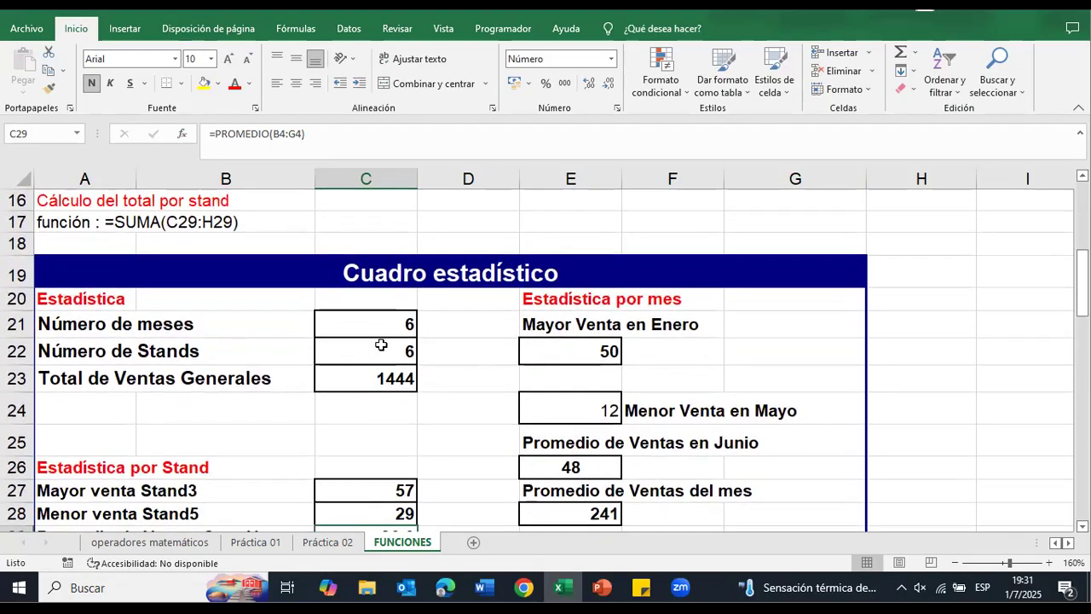
Step: Review the Cuadro estadístico entries, from Número de meses to Promedio de Ventas Stand1, together with the Ventas table
click(147, 324)
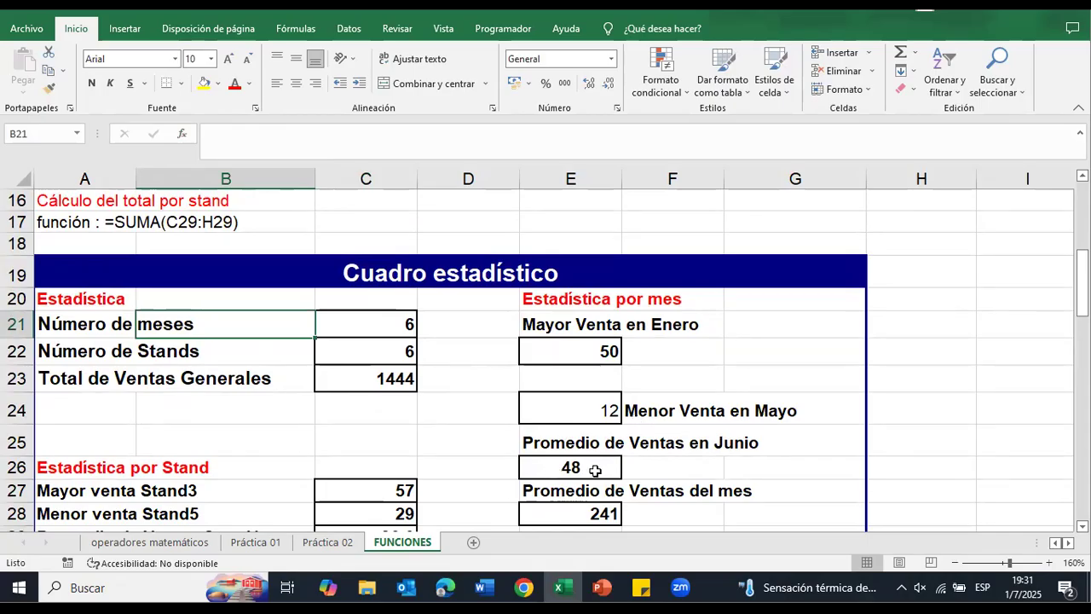
scroll(554, 520, down, 1)
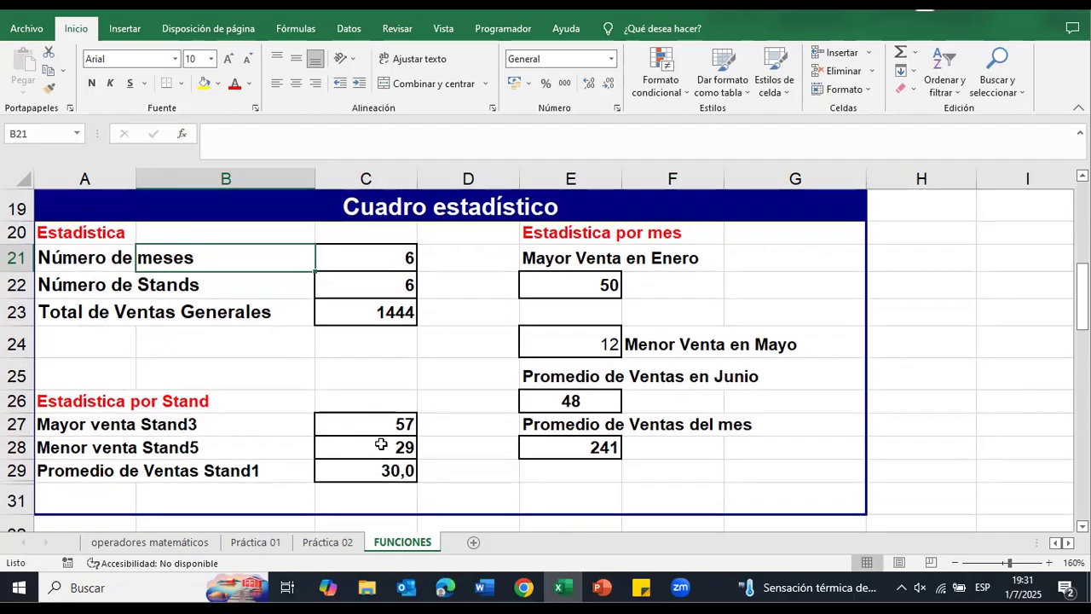
scroll(380, 445, up, 1)
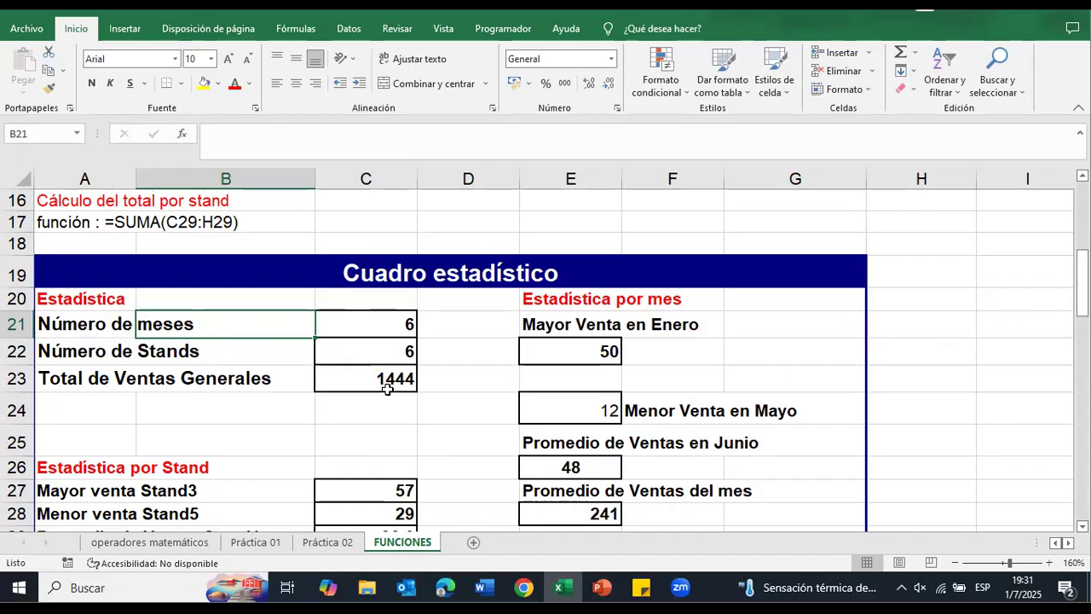
scroll(388, 388, up, 1)
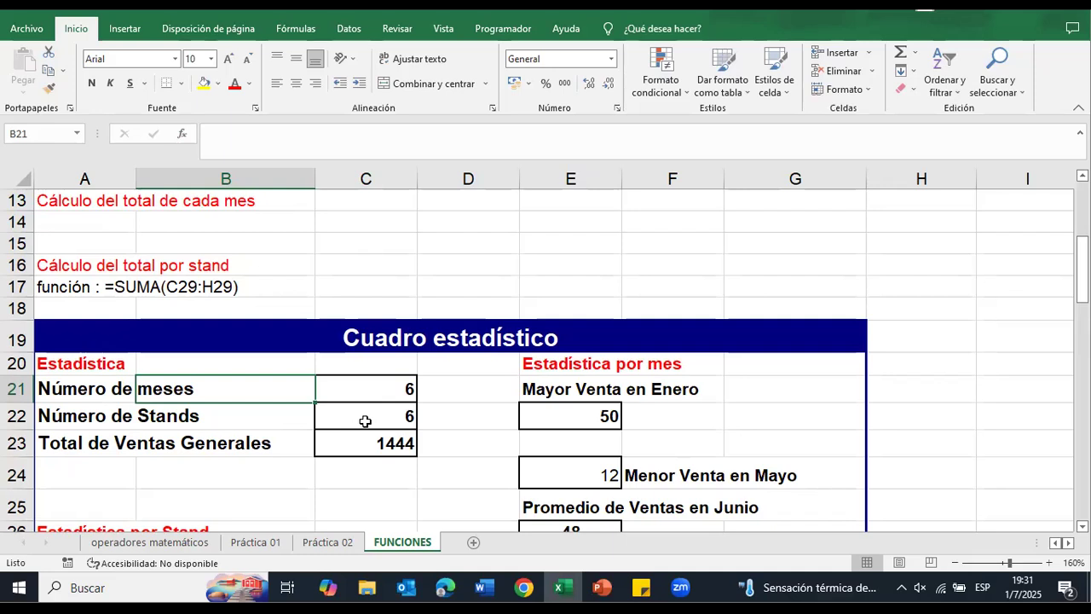
scroll(371, 403, up, 1)
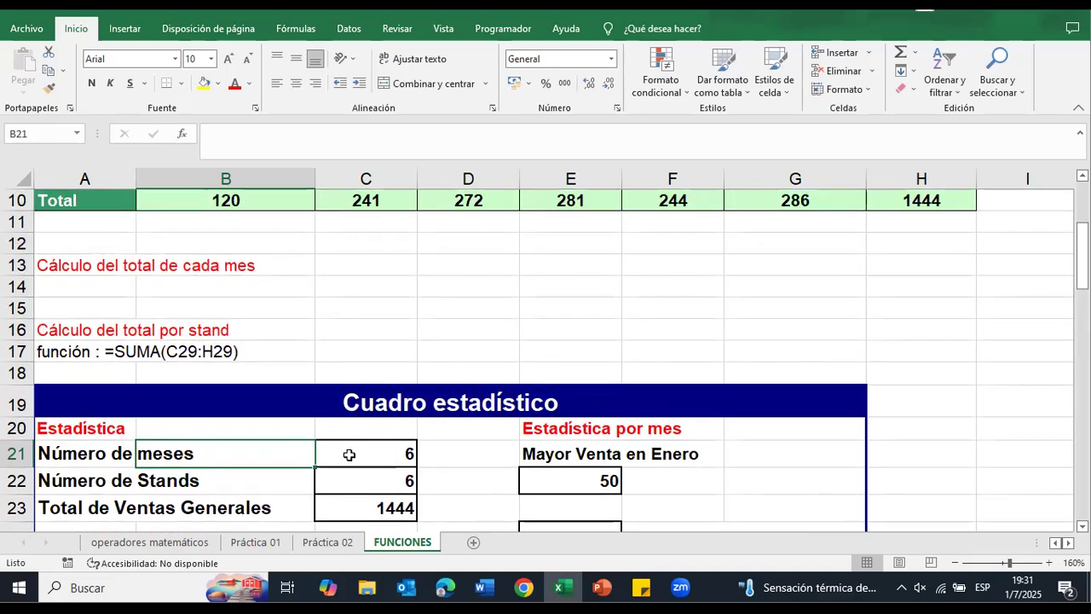
scroll(349, 454, up, 3)
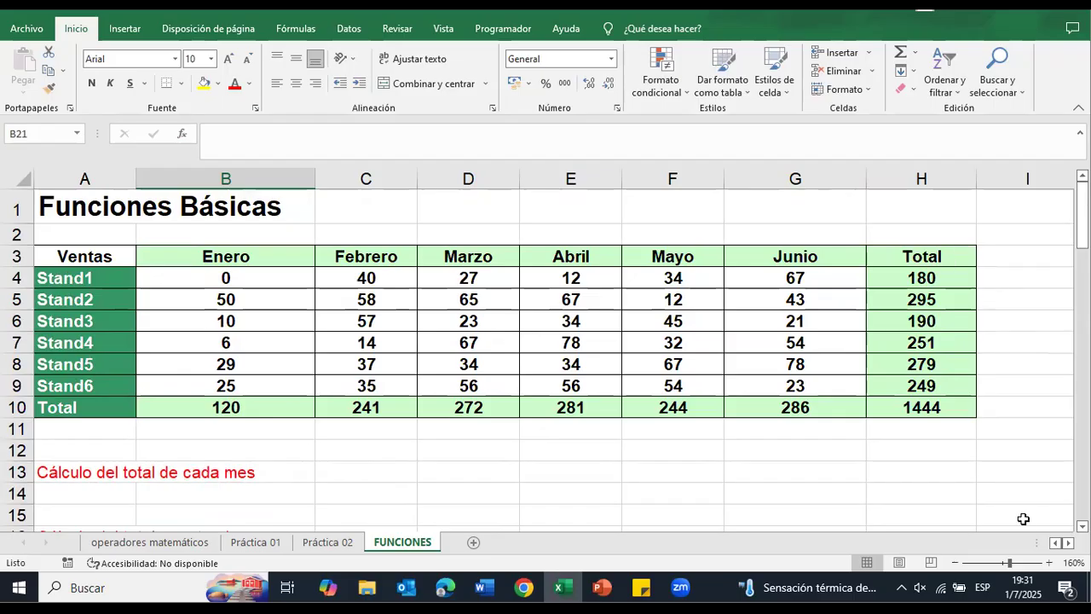
scroll(530, 527, down, 2)
scroll(438, 385, down, 3)
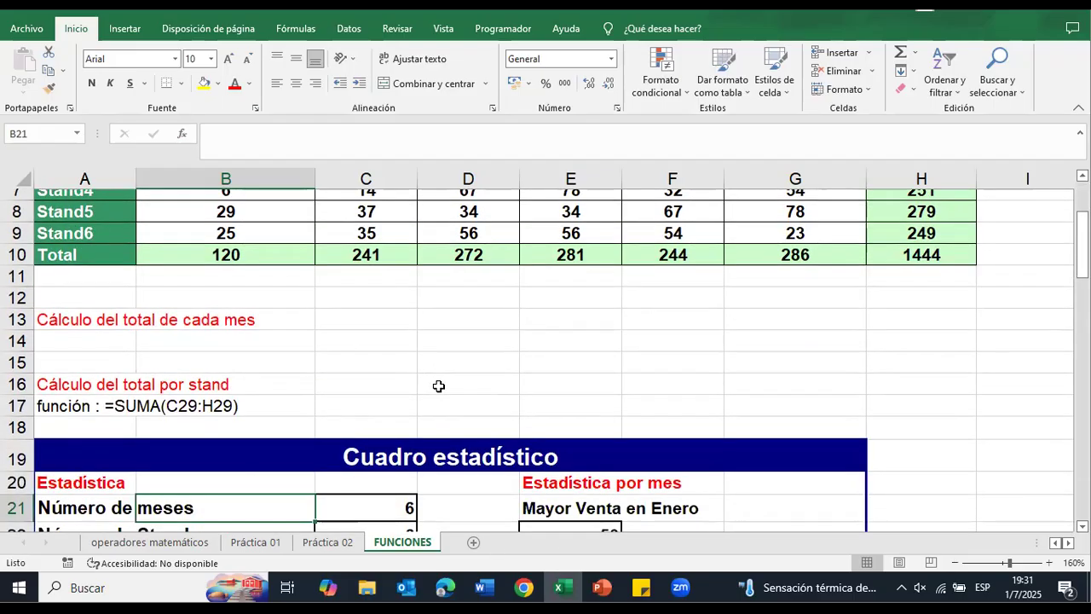